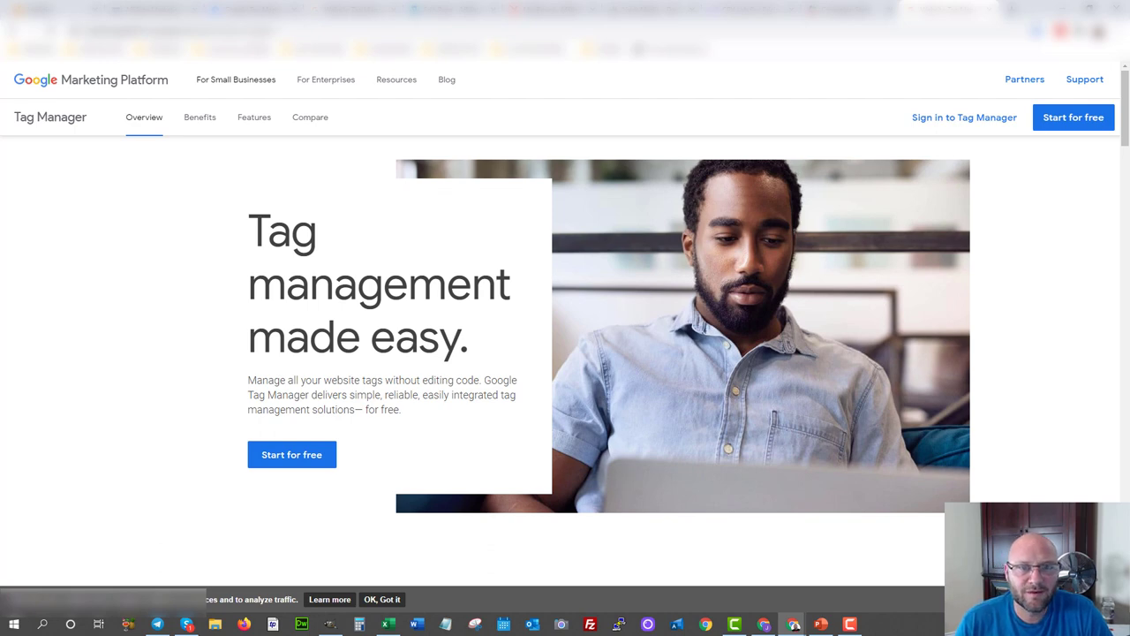
# Start a new Tag Manager account named Affiliate Marketing Game with Canada as its country.
pyautogui.click(247, 9)
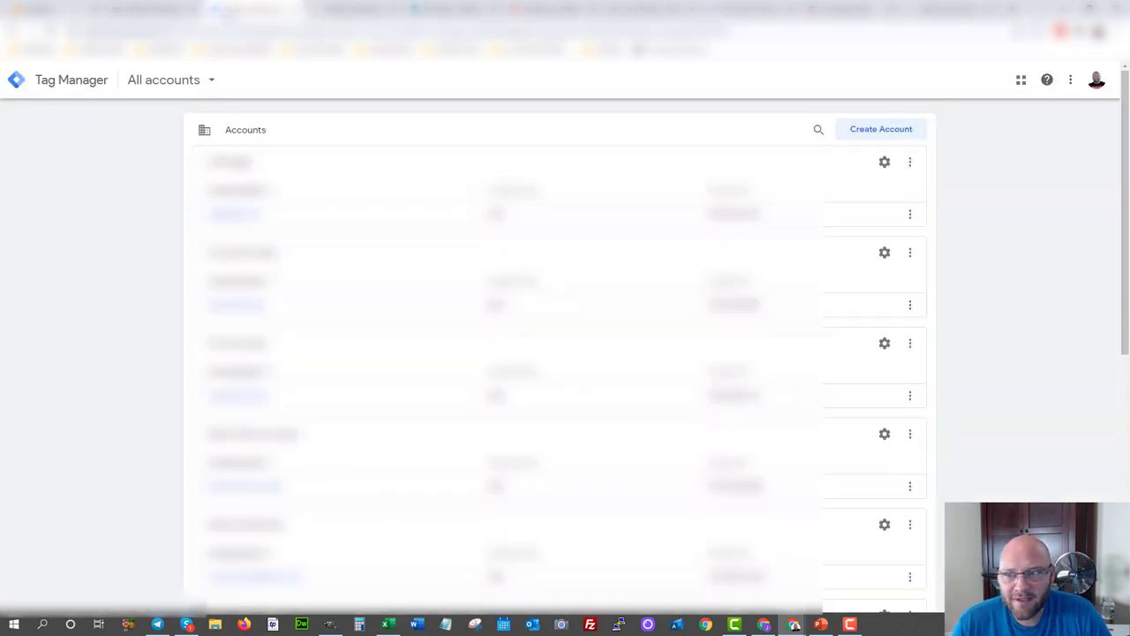
pyautogui.click(856, 133)
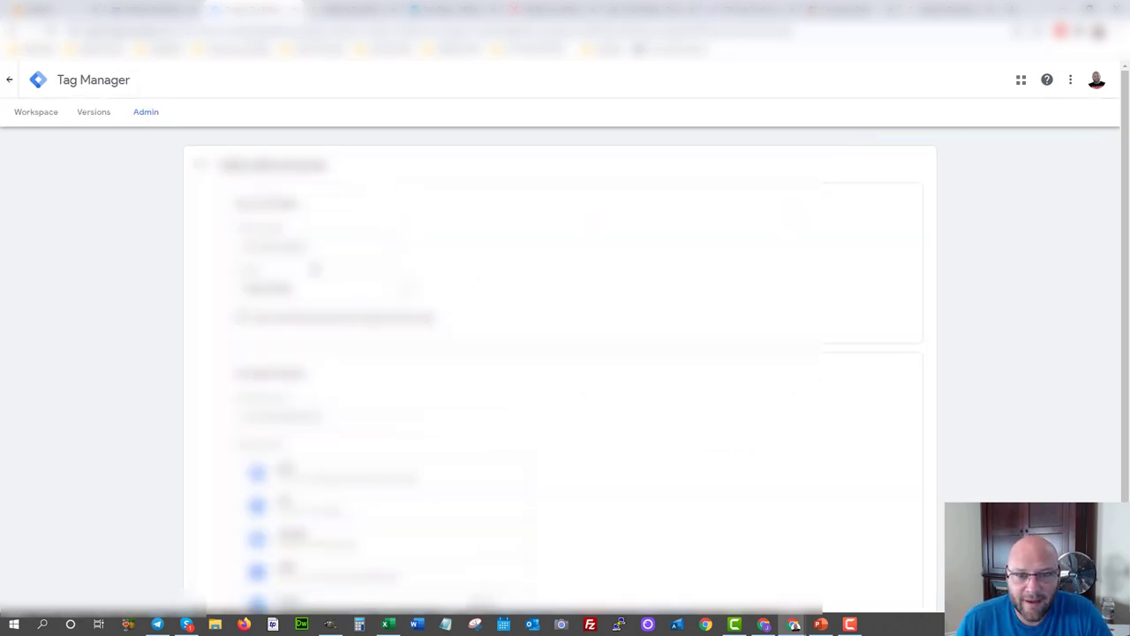
pyautogui.click(300, 247)
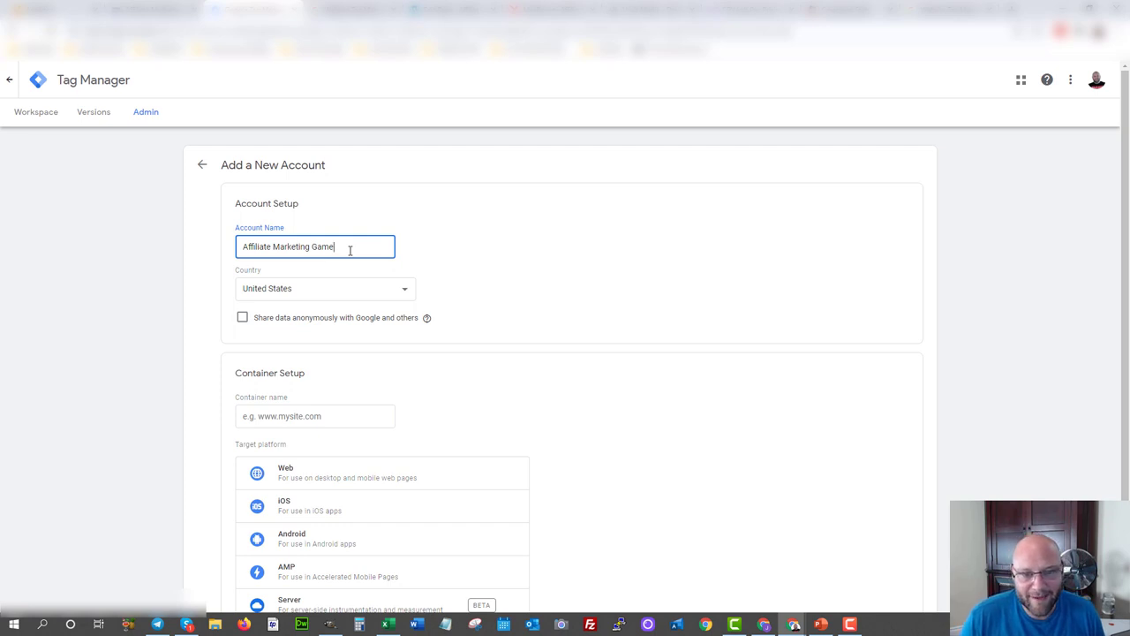
pyautogui.click(262, 294)
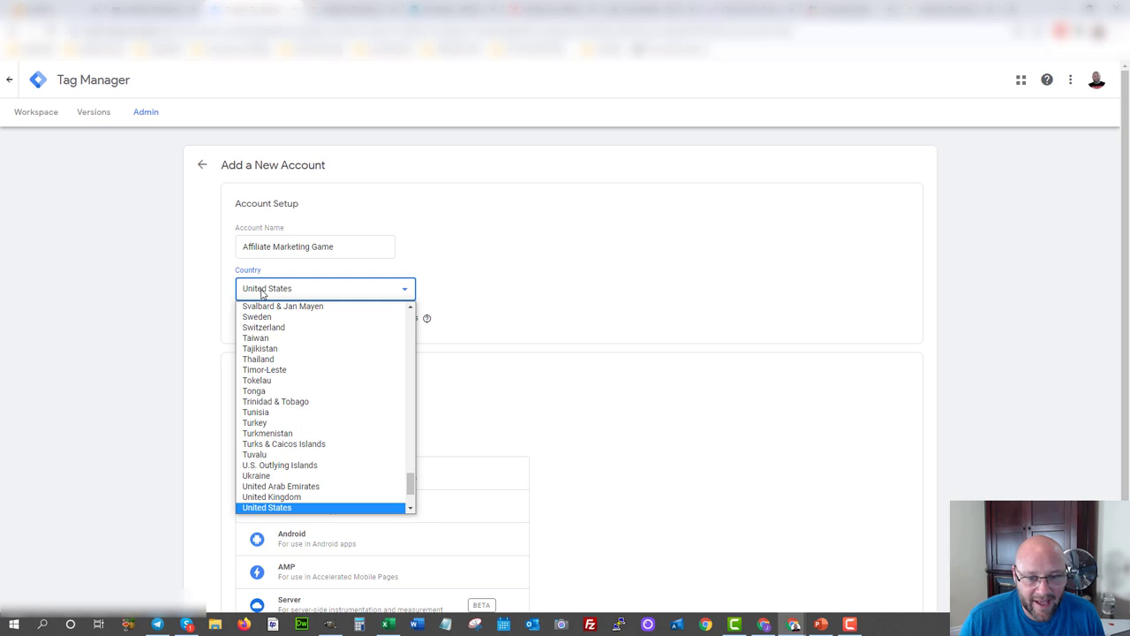
pyautogui.write('can')
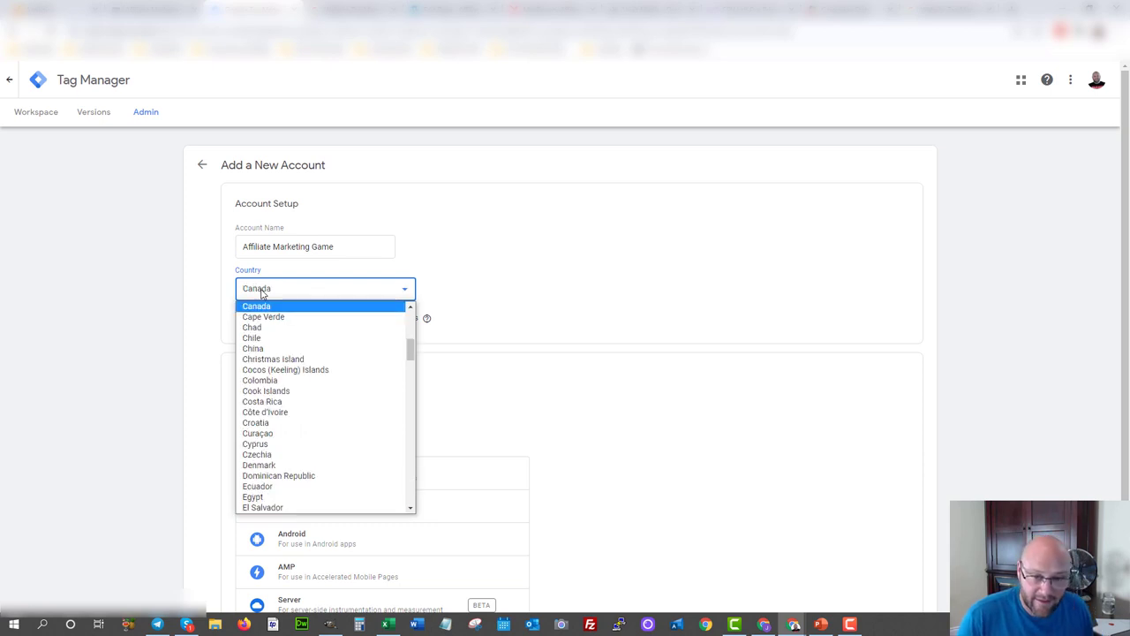
pyautogui.click(256, 307)
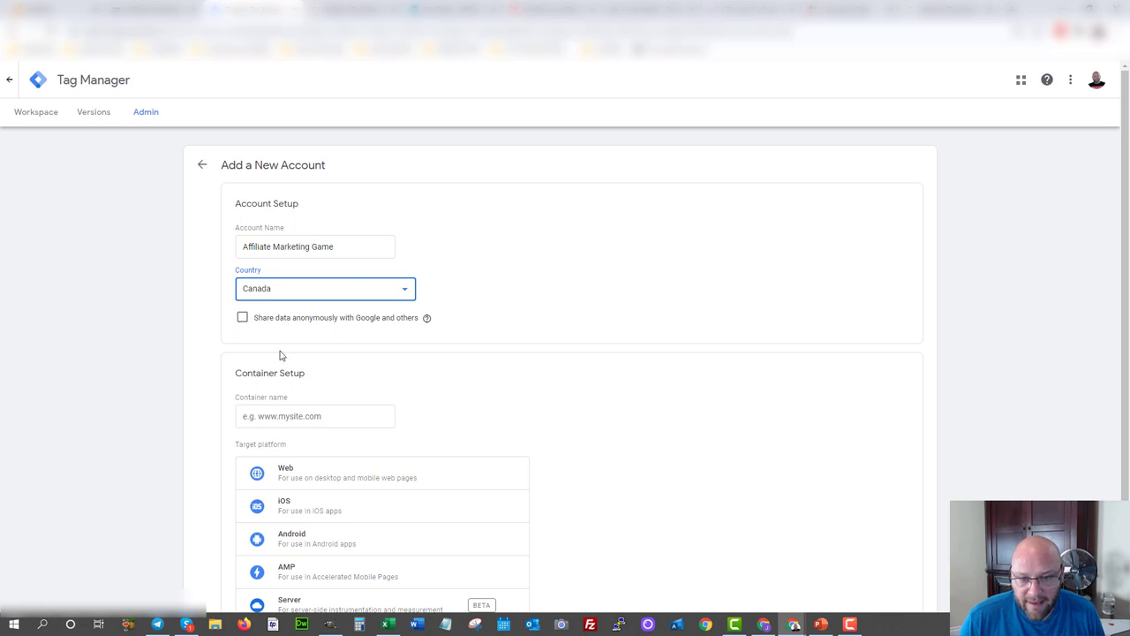
# Set up a Web container named affiliatemarketinggame.com and submit the new account for creation.
pyautogui.scroll(-2, 283, 353)
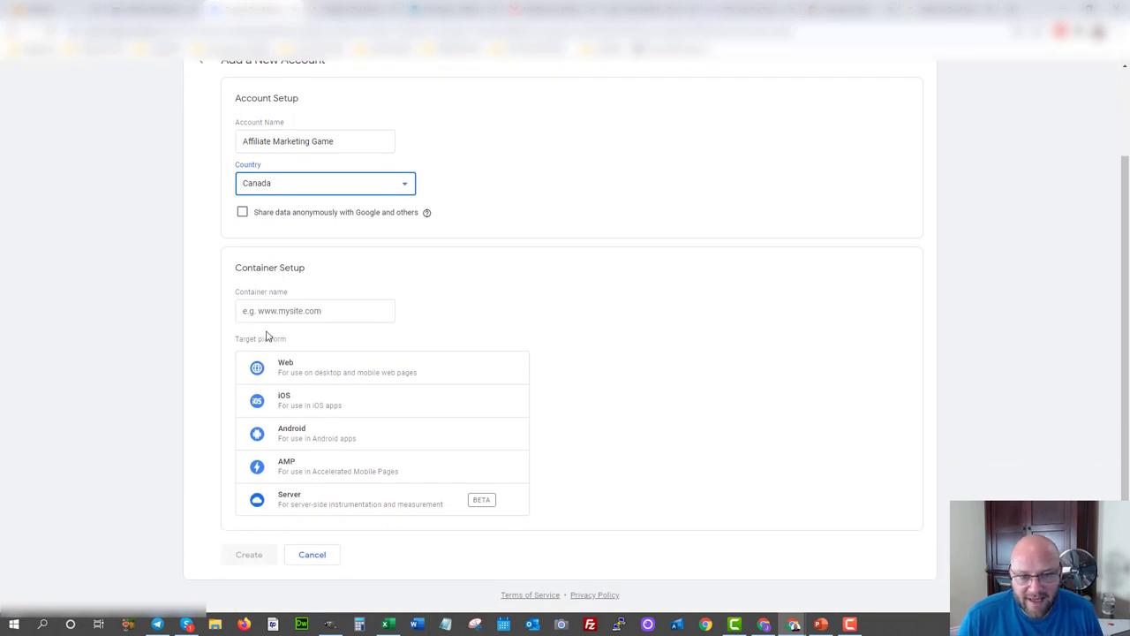
pyautogui.click(278, 311)
pyautogui.click(278, 311)
pyautogui.write('affiliatemarketinggame.com')
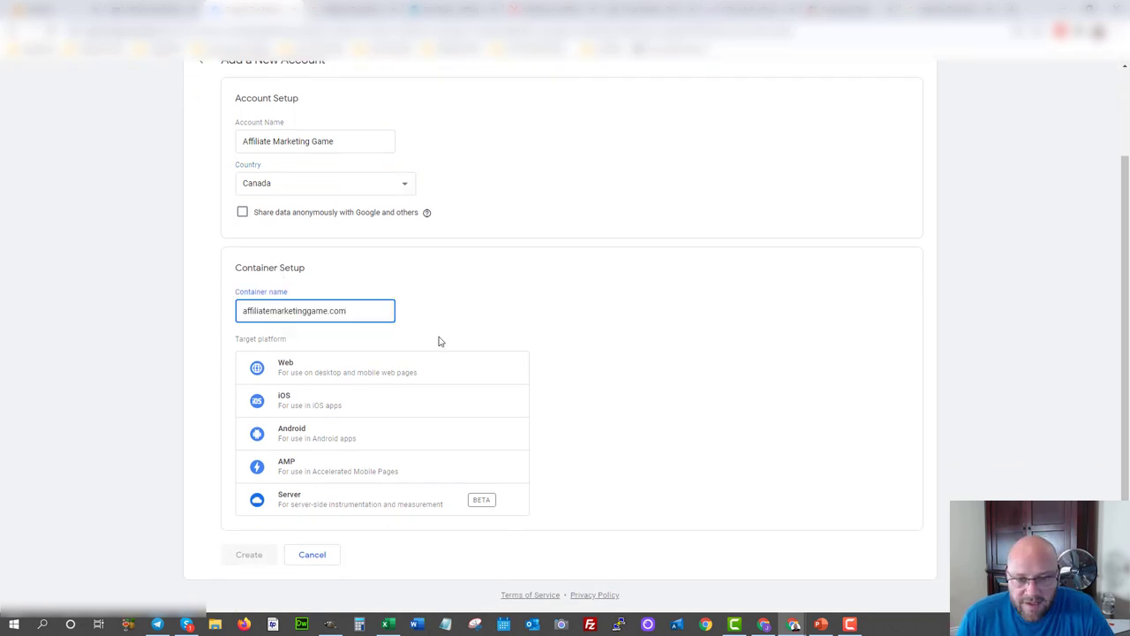
pyautogui.click(300, 371)
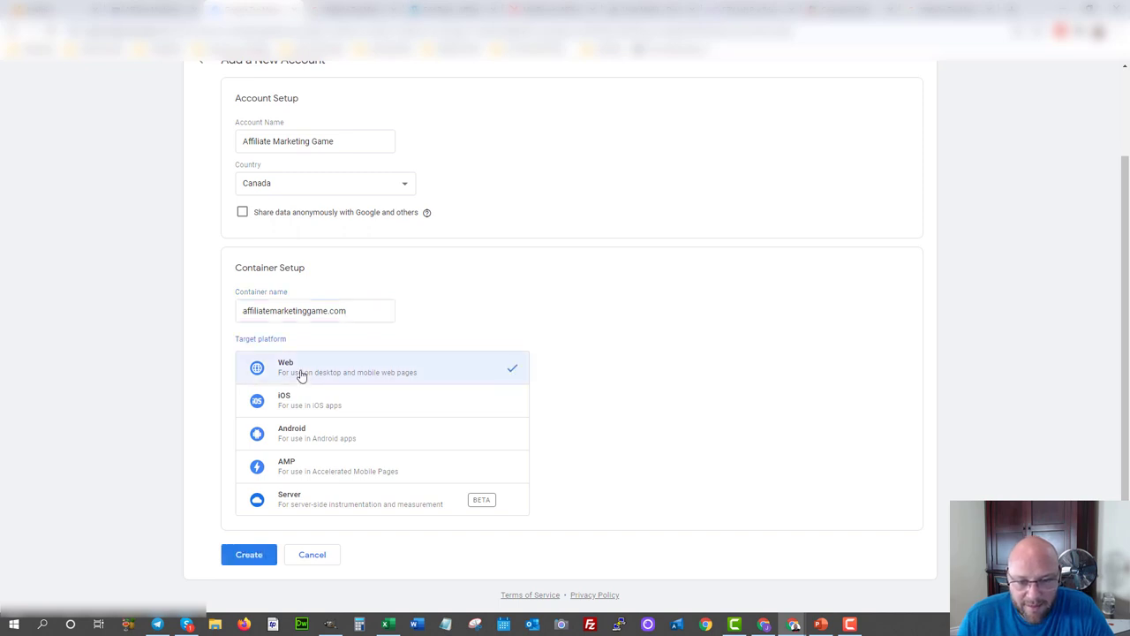
pyautogui.click(248, 557)
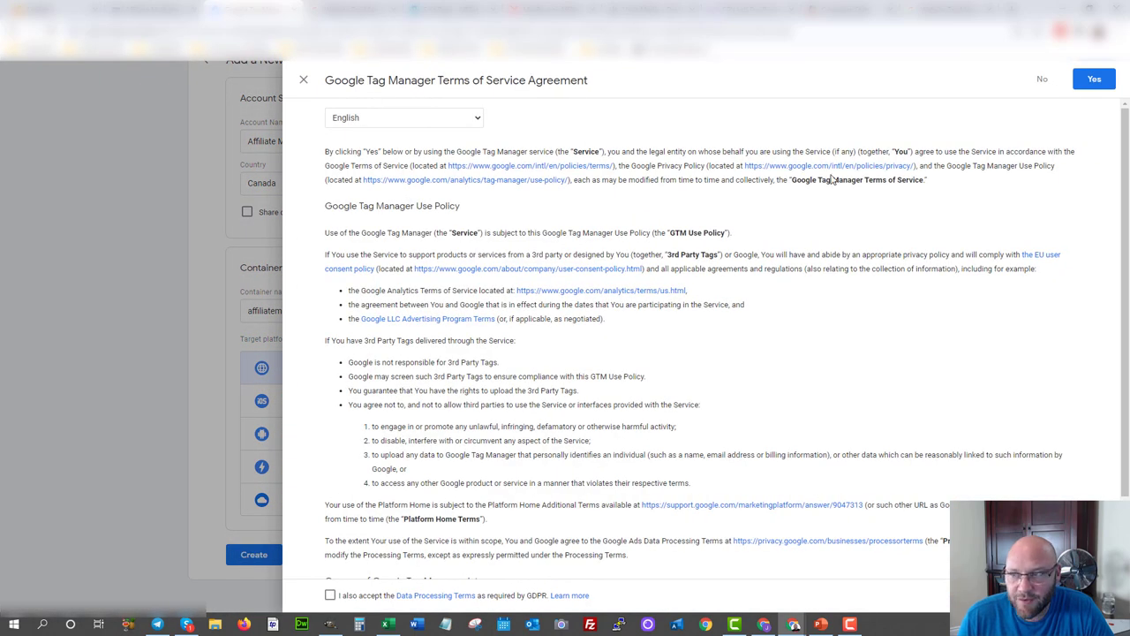
# Accept the Google Tag Manager Terms of Service Agreement, including the GDPR Data Processing Terms.
pyautogui.scroll(-1, 780, 286)
pyautogui.scroll(1, 780, 285)
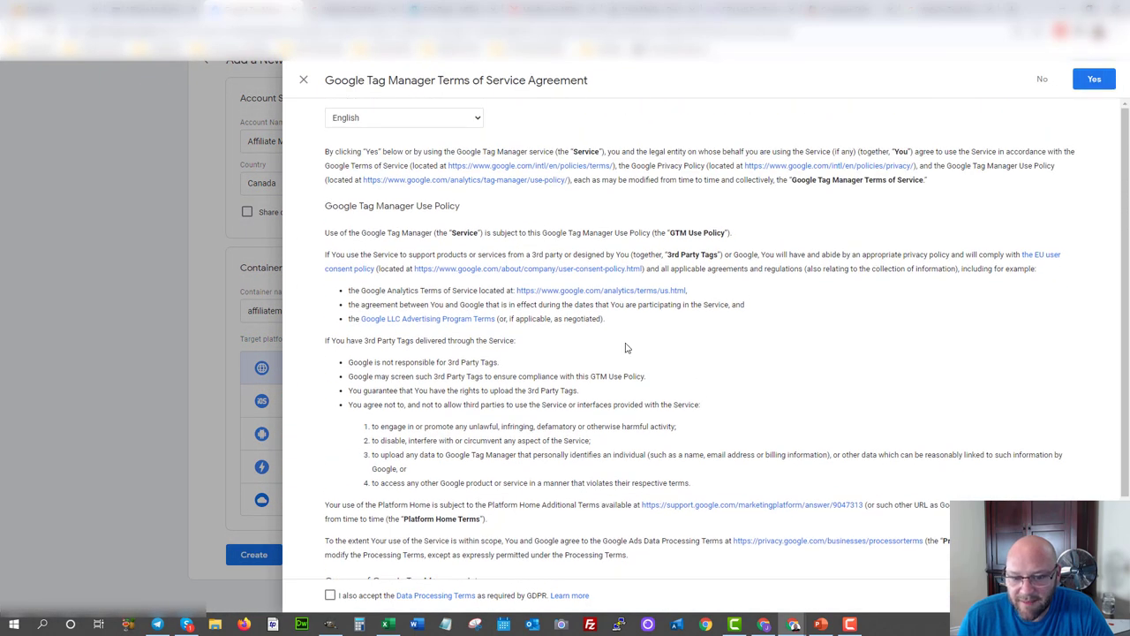
pyautogui.click(329, 597)
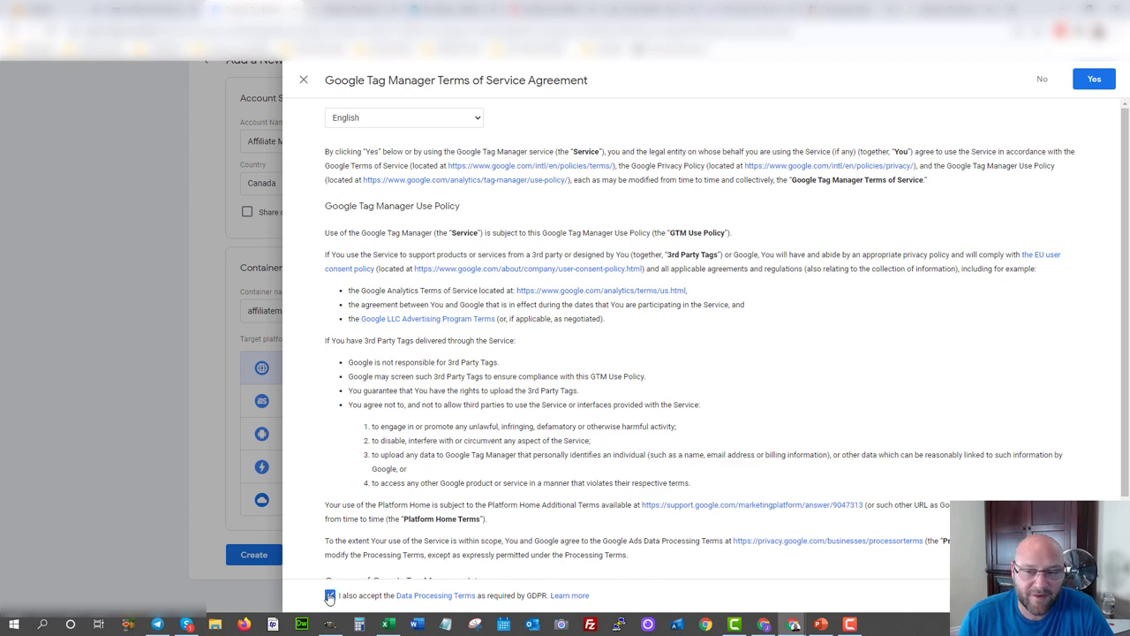
pyautogui.click(1092, 82)
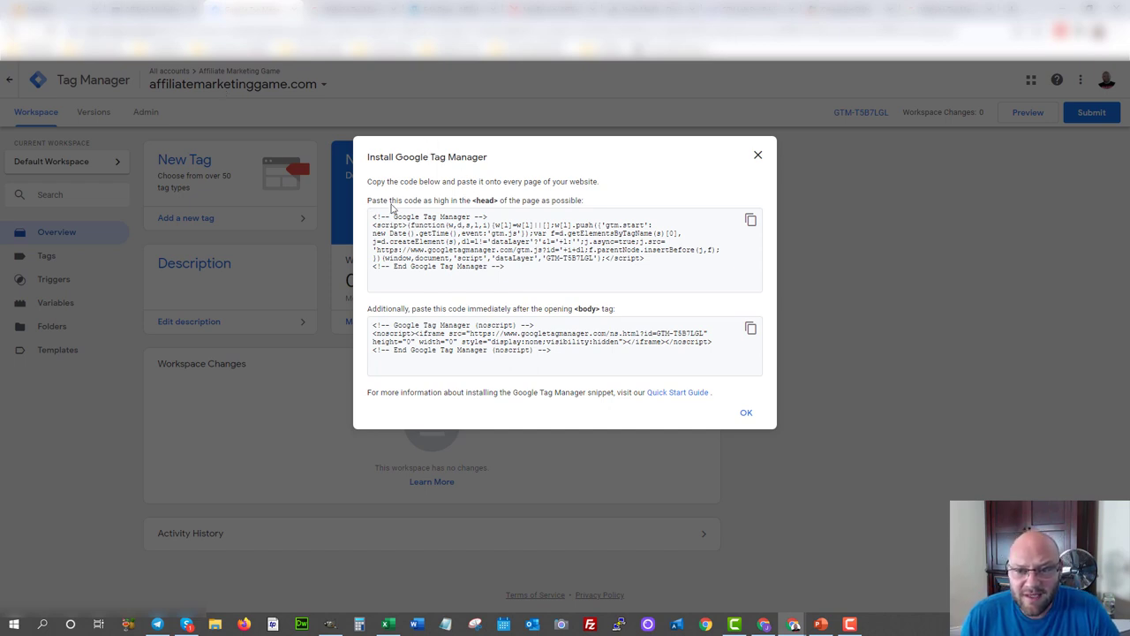
# Copy Tag Manager's head snippet into the Header Script of the landing page in the page editor and save the page.
pyautogui.click(751, 221)
pyautogui.click(455, 9)
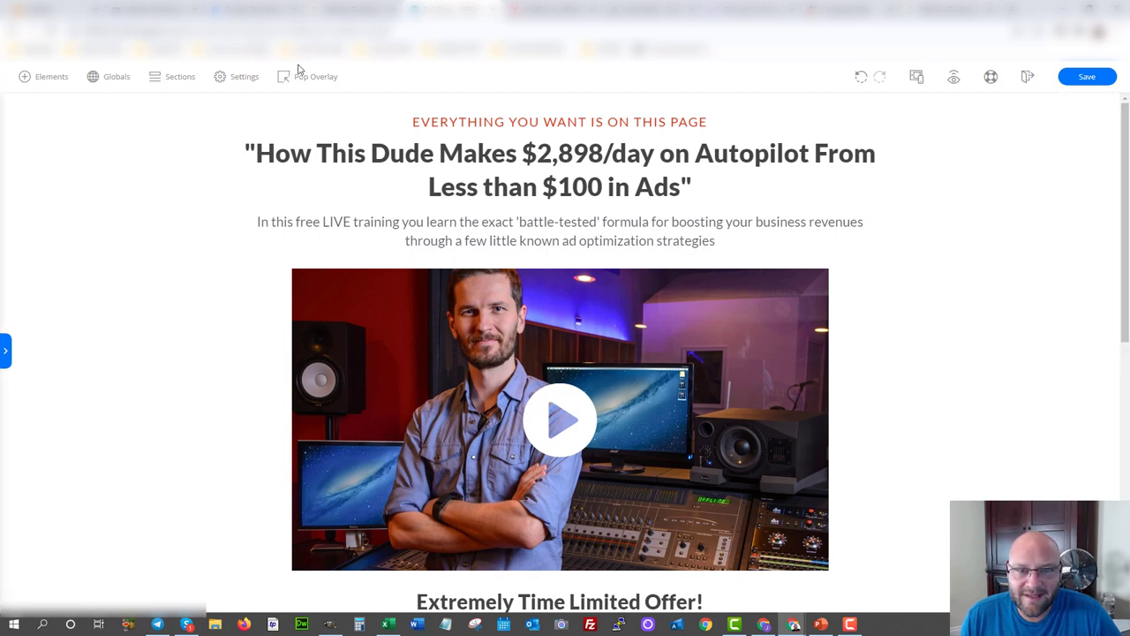
pyautogui.click(237, 77)
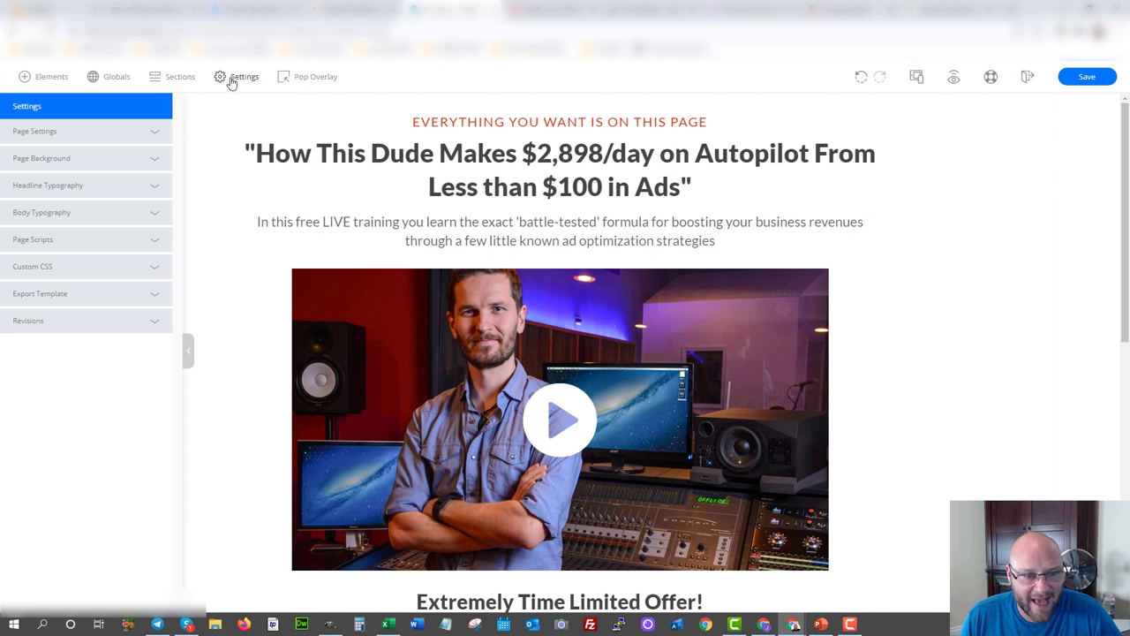
pyautogui.click(50, 246)
pyautogui.click(40, 222)
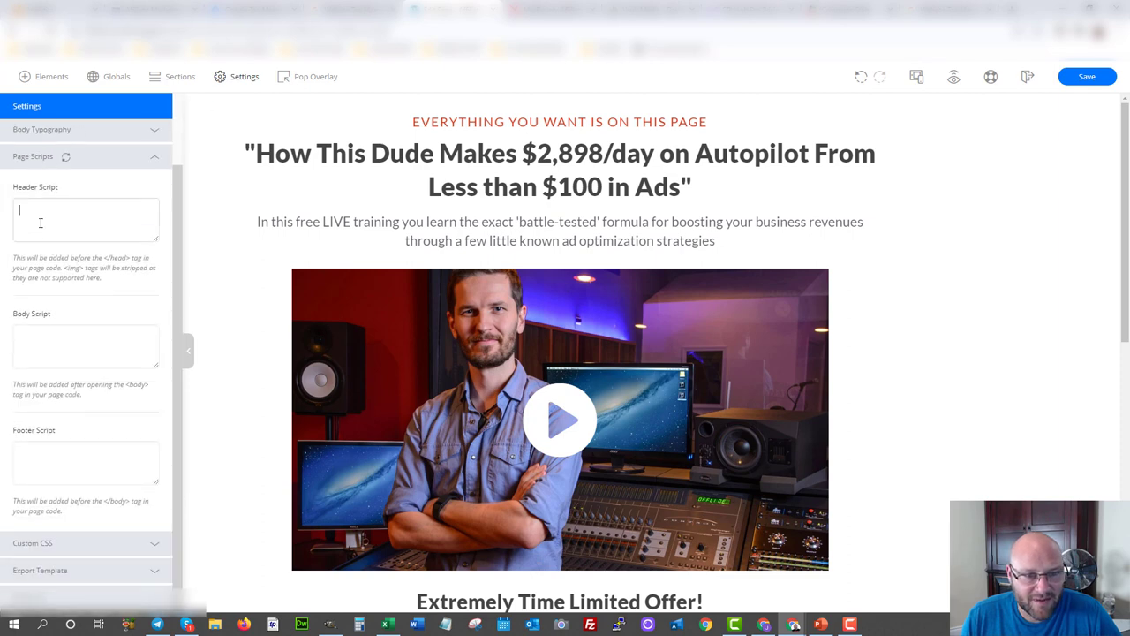
pyautogui.rightClick(39, 223)
pyautogui.click(68, 318)
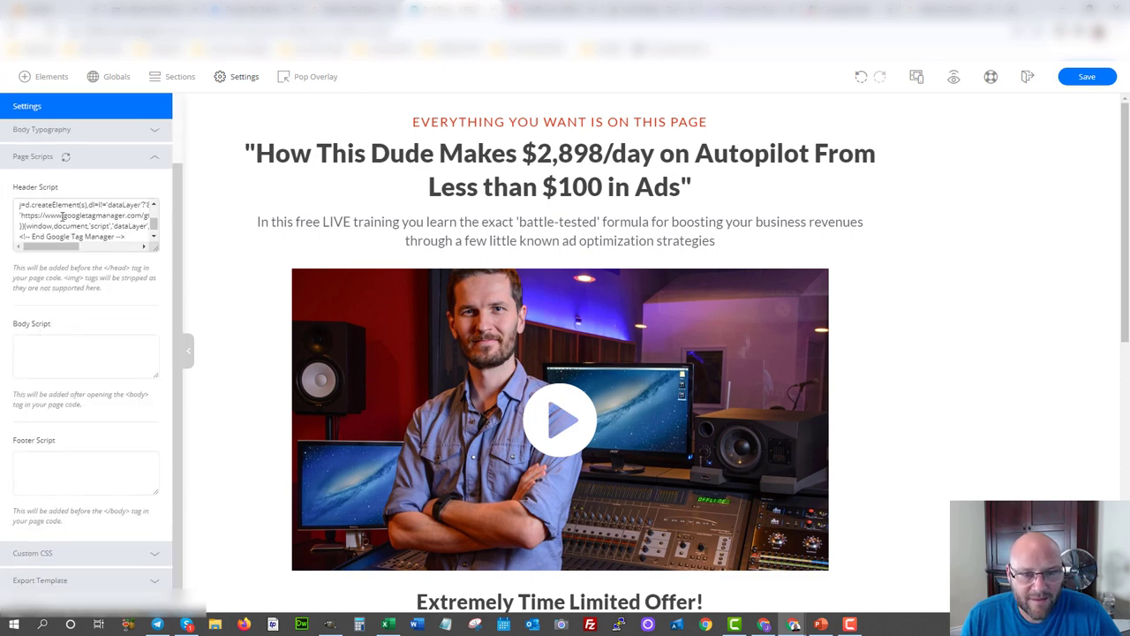
pyautogui.click(1081, 83)
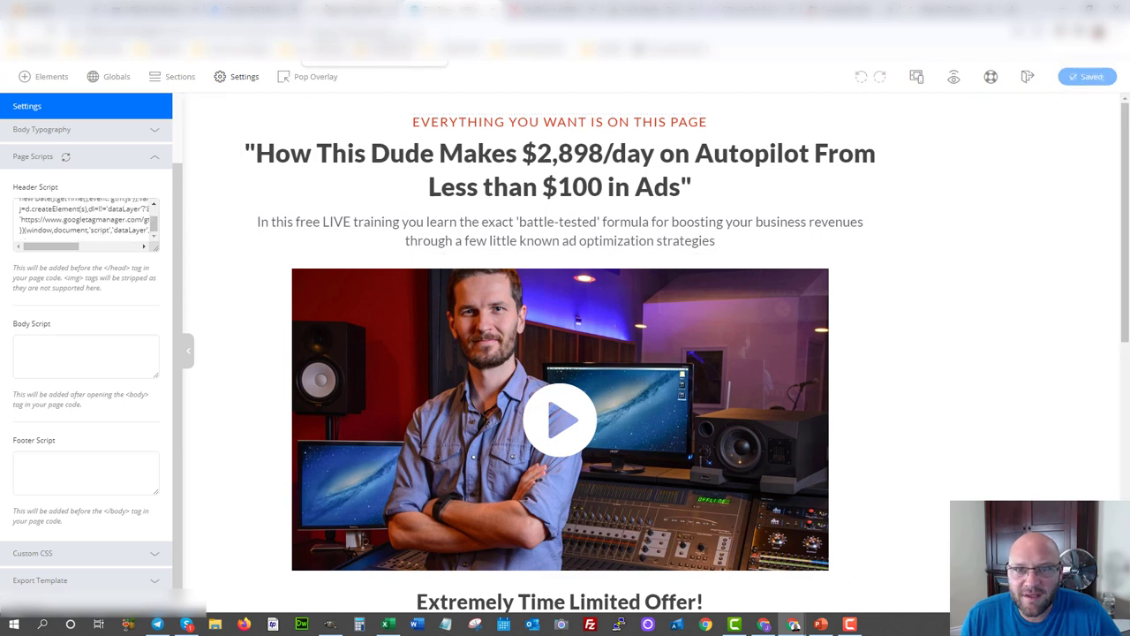
# Copy Tag Manager's noscript body snippet into the landing page's Body Script, save the page, and dismiss the installation instructions in Tag Manager.
pyautogui.click(370, 10)
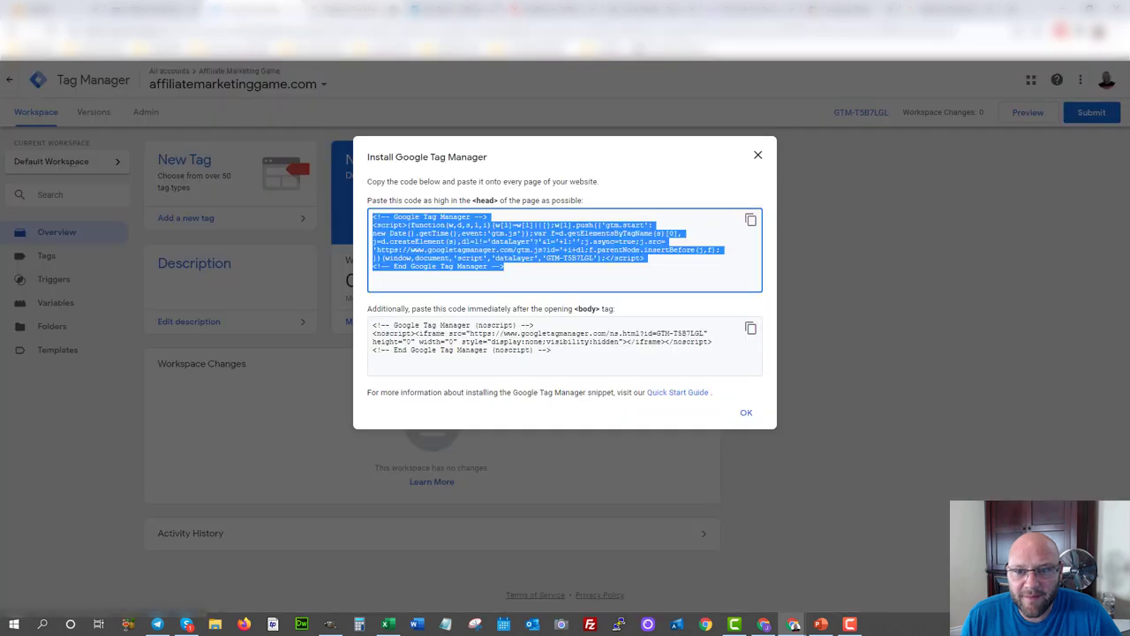
pyautogui.click(751, 330)
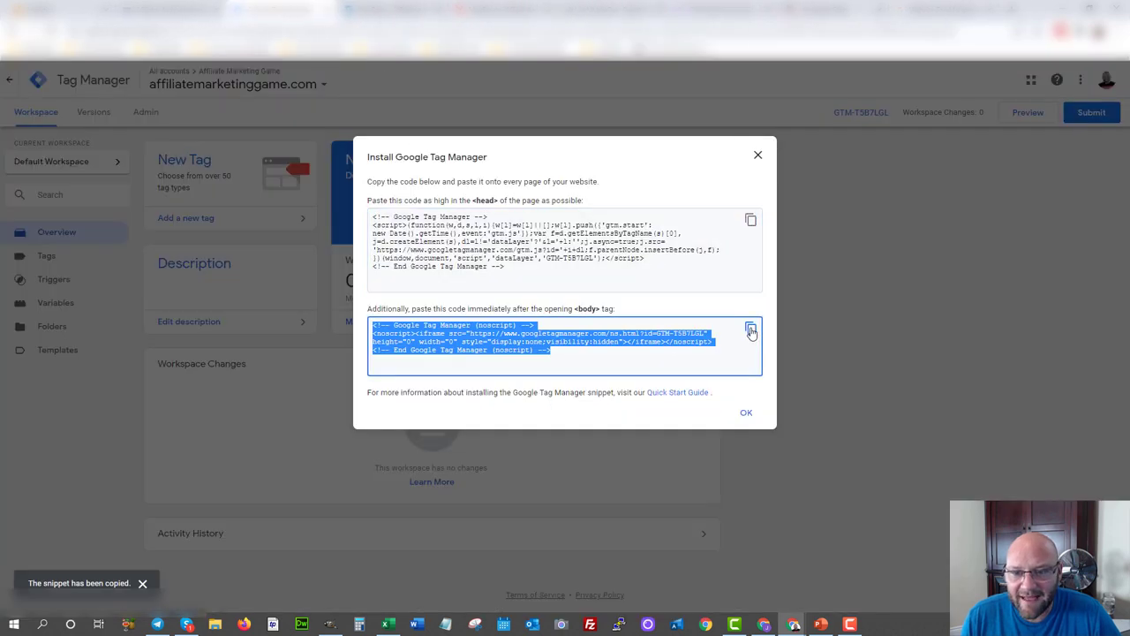
pyautogui.click(751, 330)
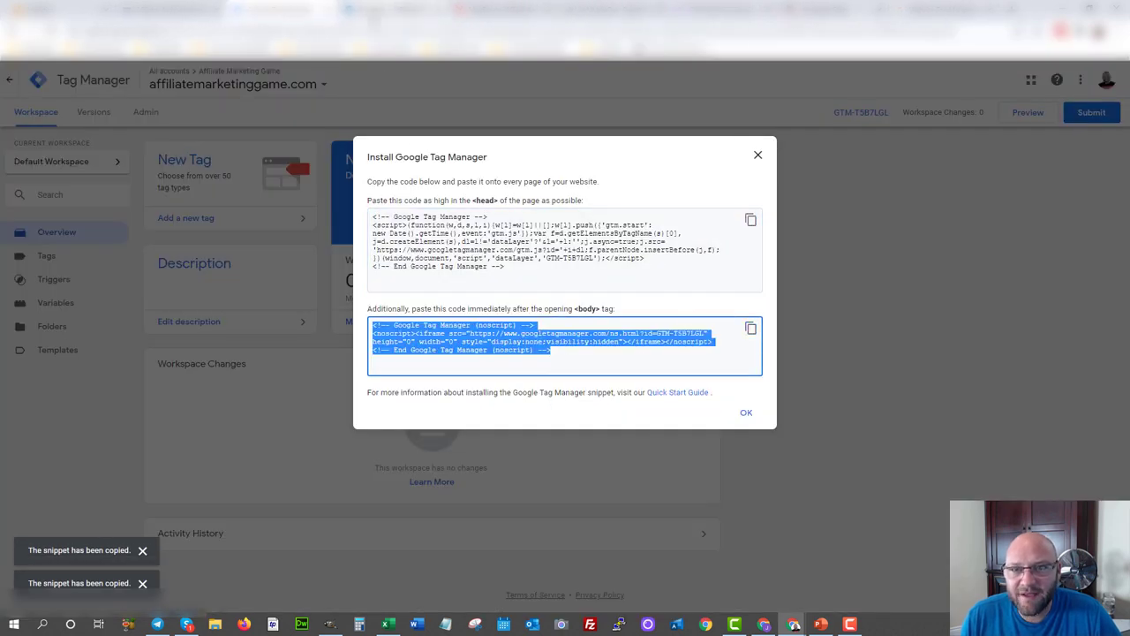
pyautogui.click(378, 13)
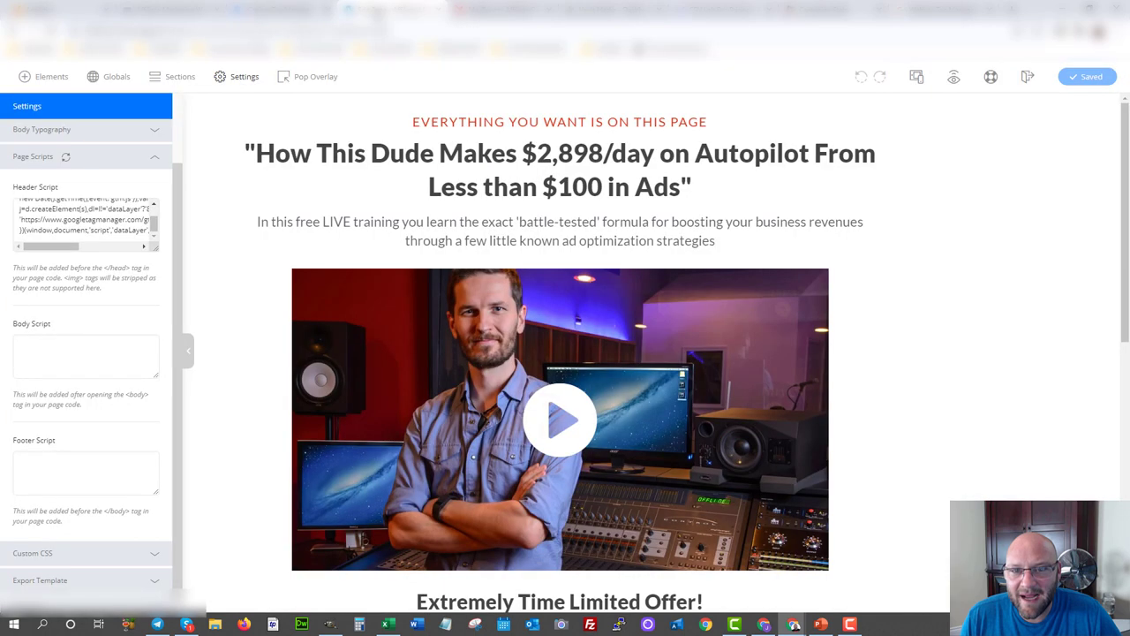
pyautogui.rightClick(62, 357)
pyautogui.click(88, 448)
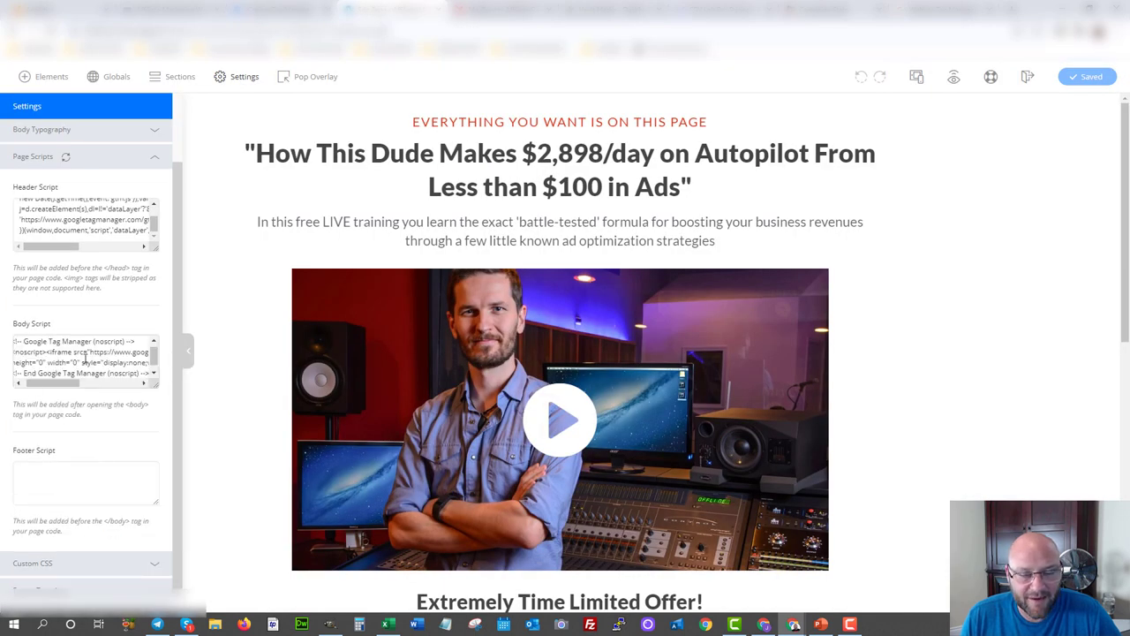
pyautogui.click(1084, 81)
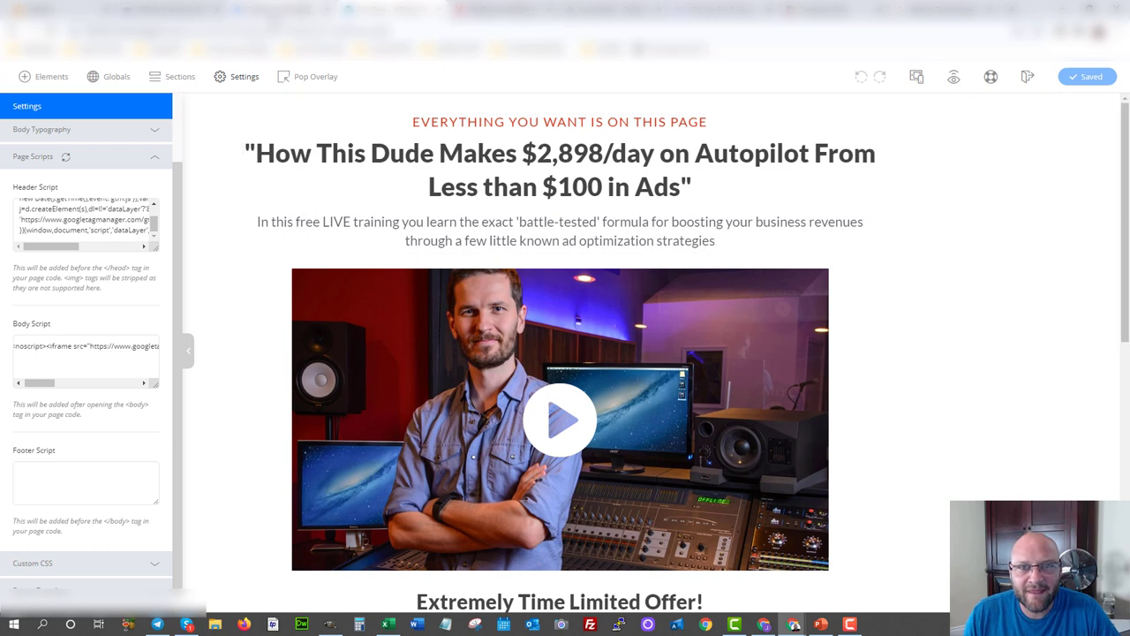
pyautogui.click(280, 10)
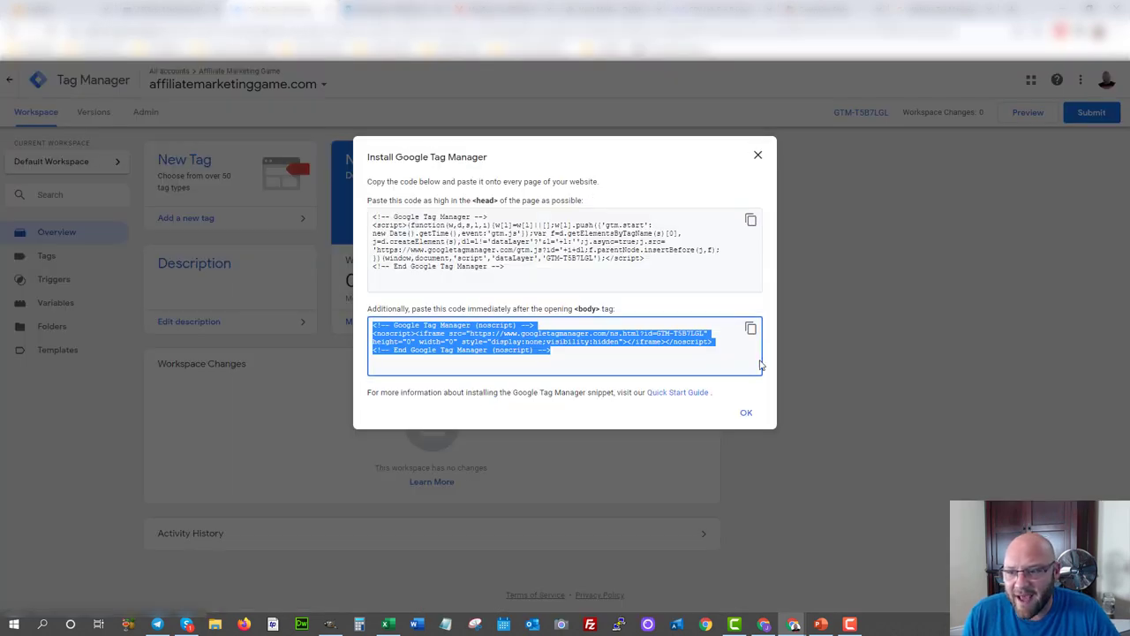
pyautogui.click(746, 414)
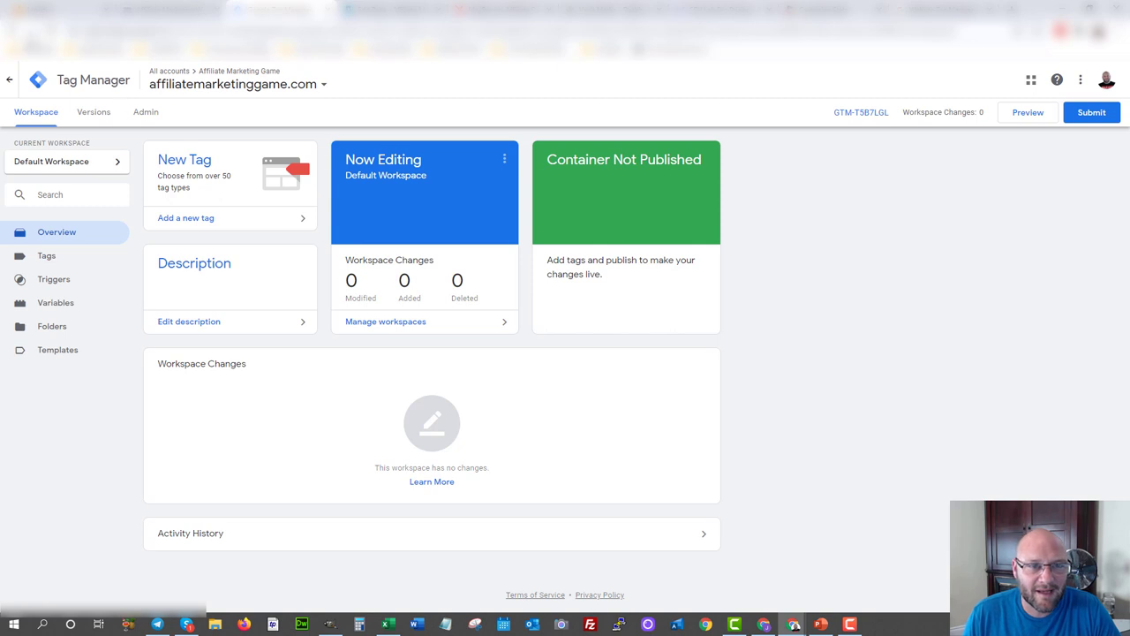
# Switch to Google Analytics and open the Tracking Code page of the Day Job Hacks property's tracking info.
pyautogui.click(69, 7)
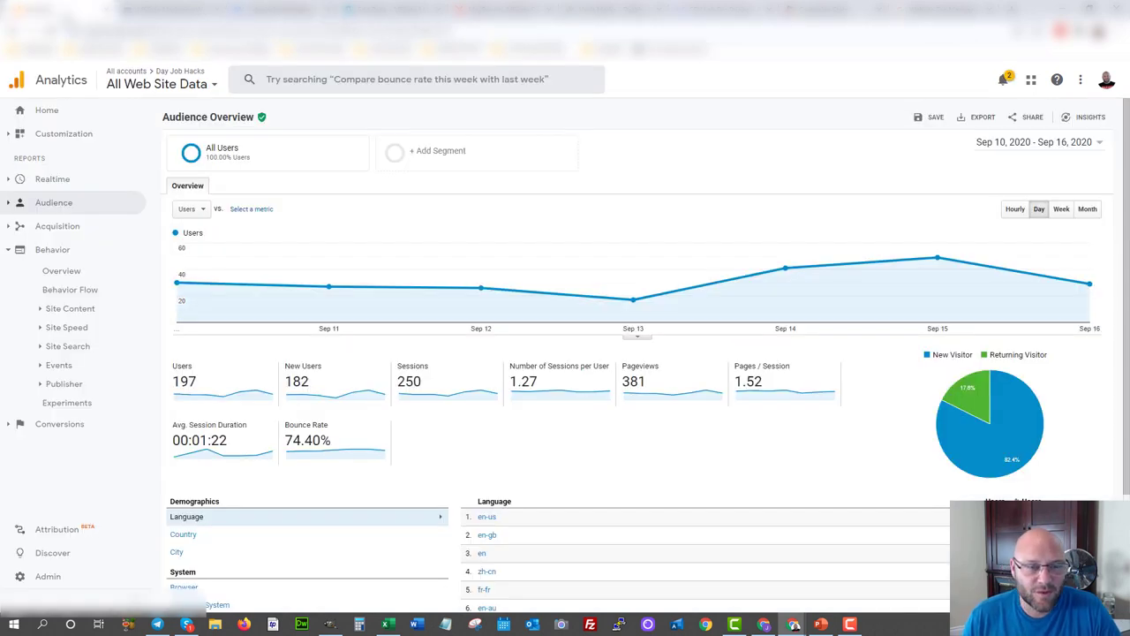
pyautogui.moveTo(790, 258)
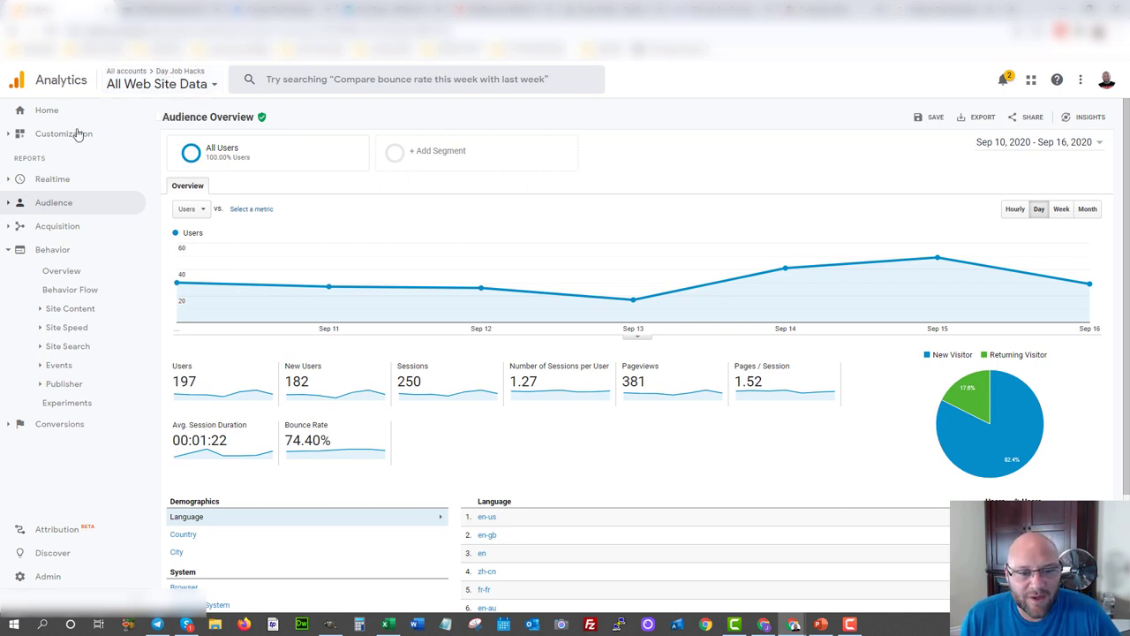
pyautogui.click(49, 581)
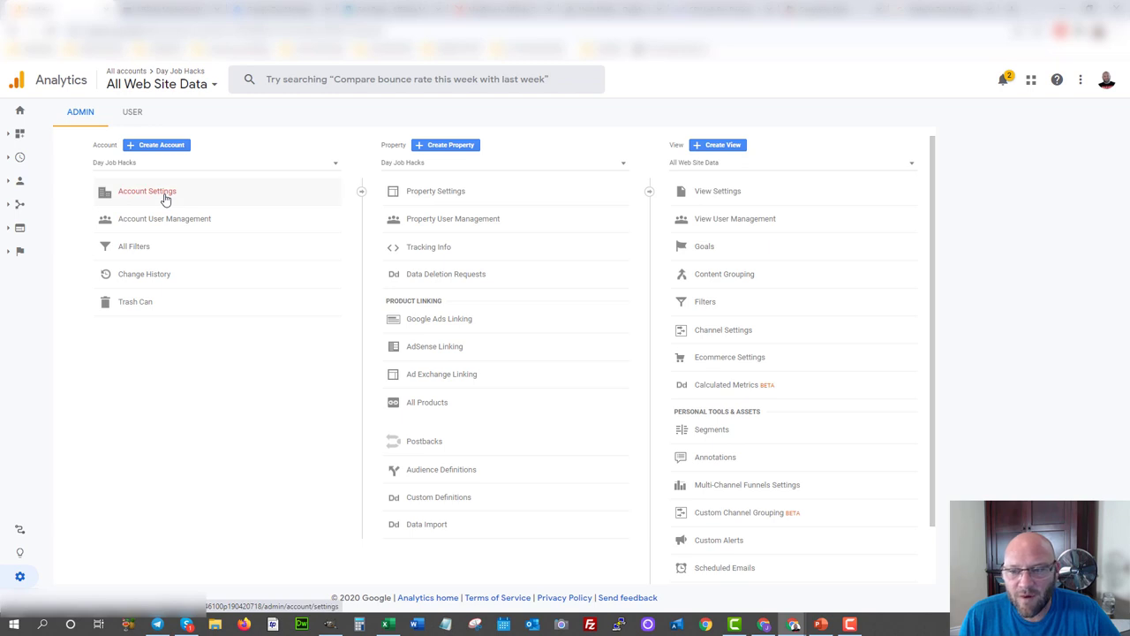
pyautogui.click(417, 248)
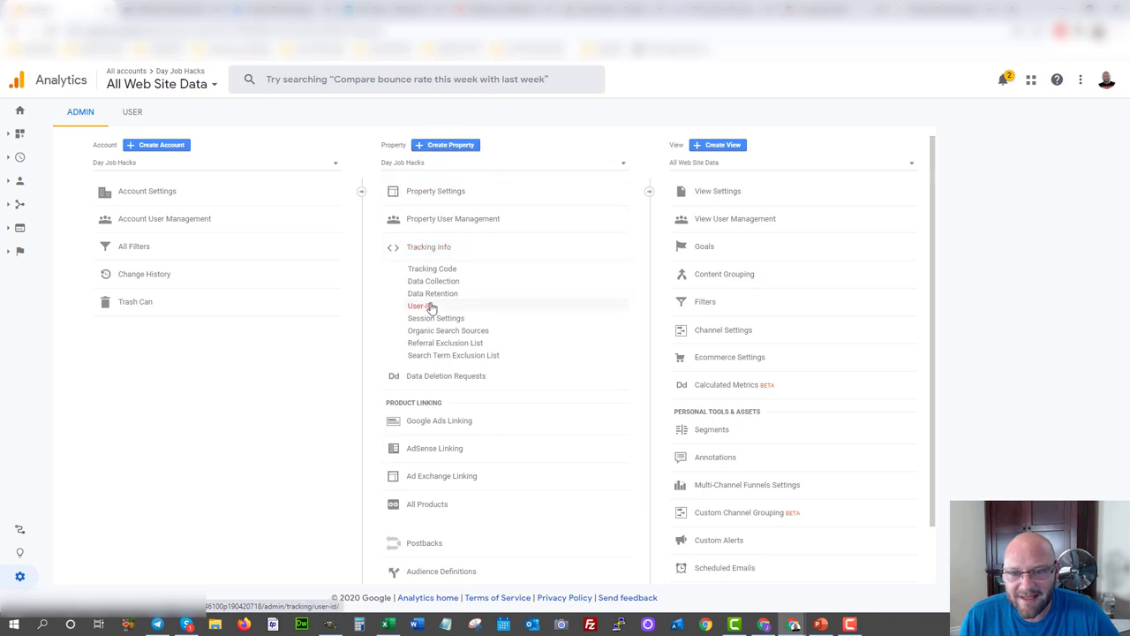
pyautogui.click(423, 270)
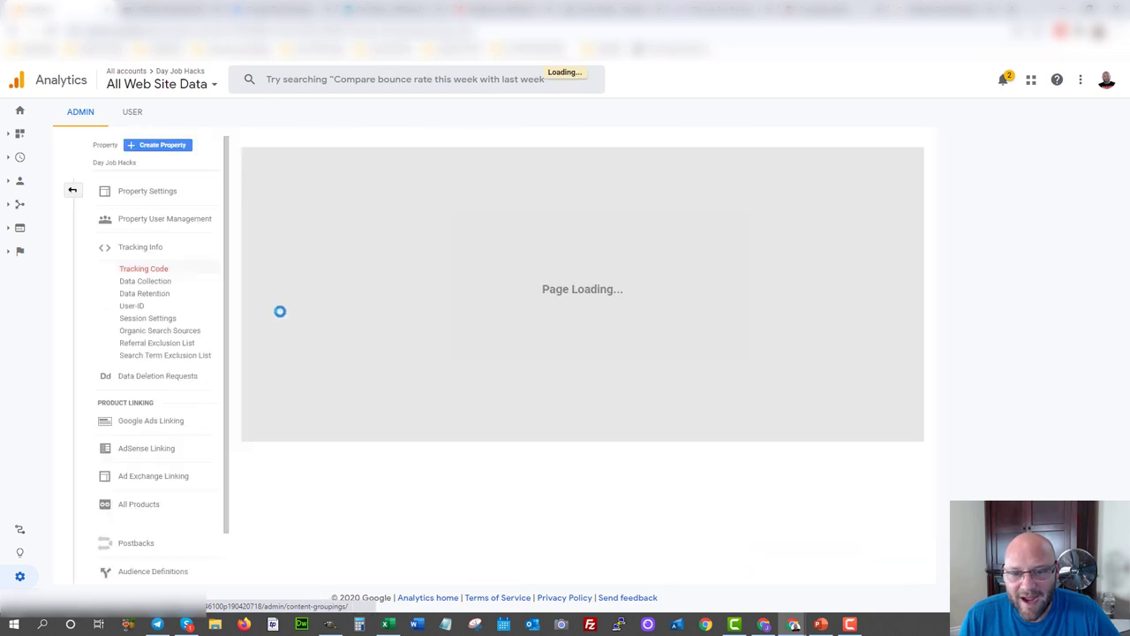
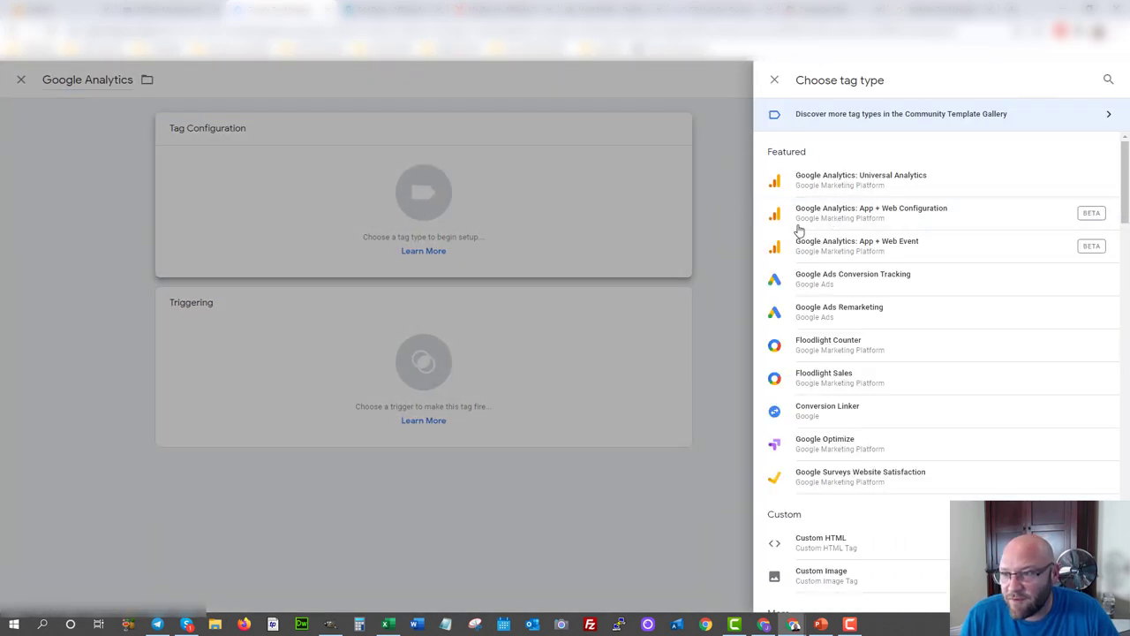
# Browse the available tag types and choose Google Analytics: Universal Analytics for the Google Analytics tag.
pyautogui.scroll(-2, 869, 284)
pyautogui.scroll(-12, 869, 284)
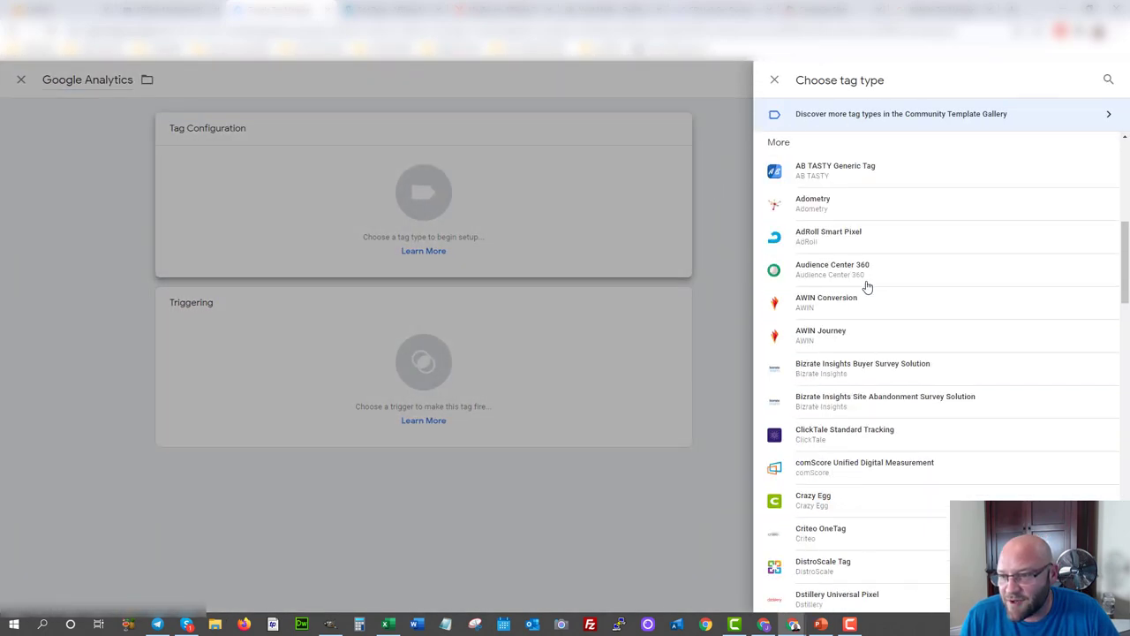
pyautogui.scroll(-7, 867, 287)
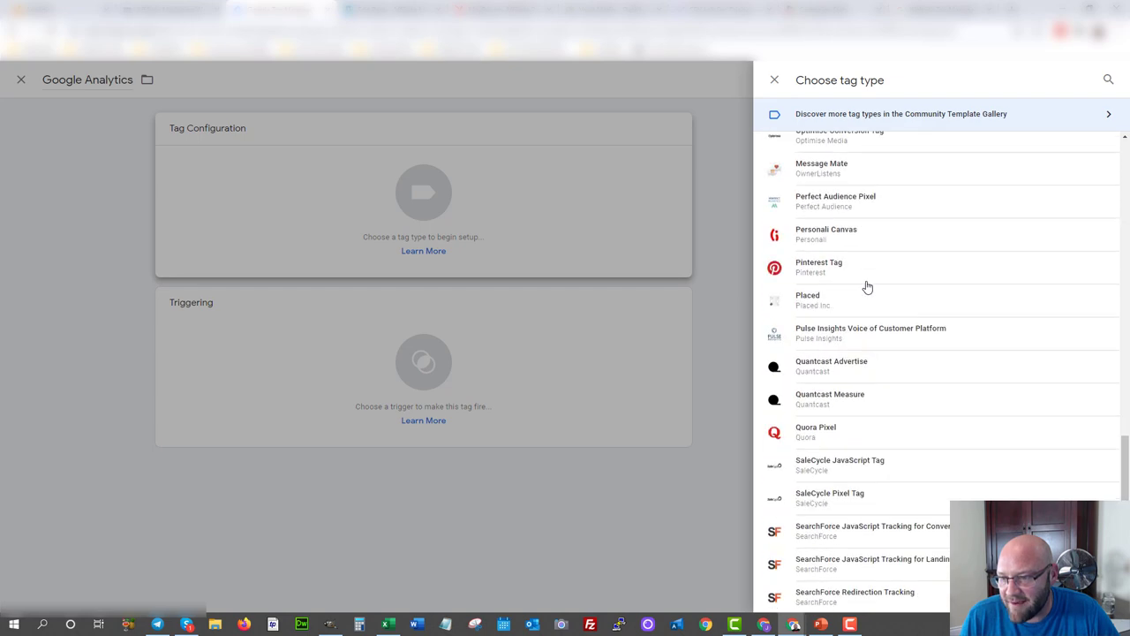
pyautogui.scroll(5, 867, 287)
pyautogui.scroll(15, 867, 287)
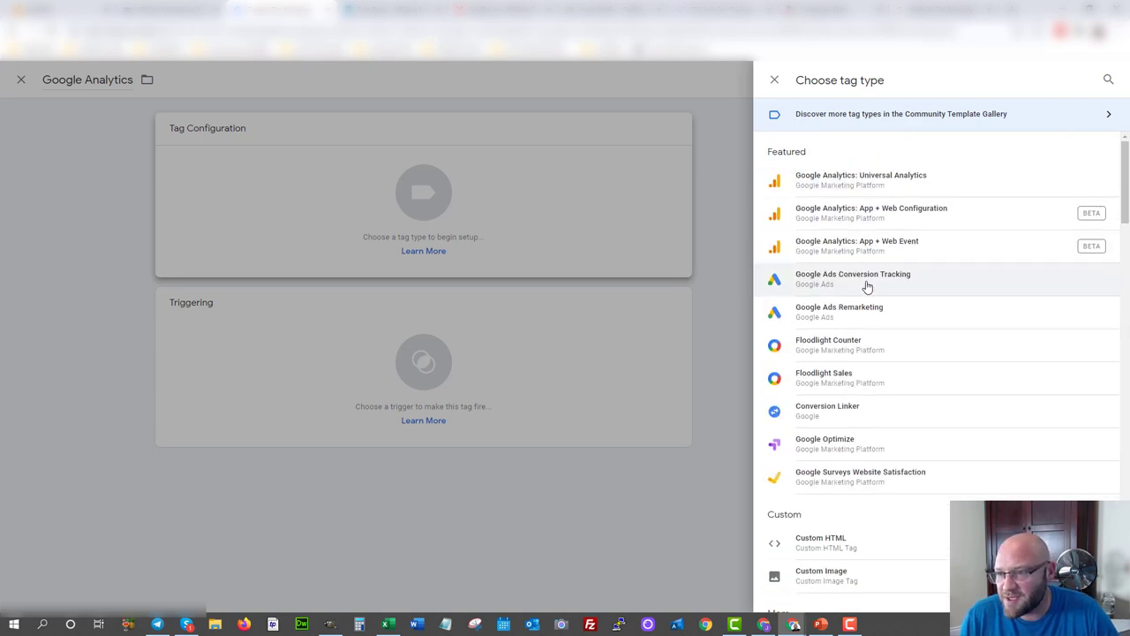
pyautogui.click(848, 180)
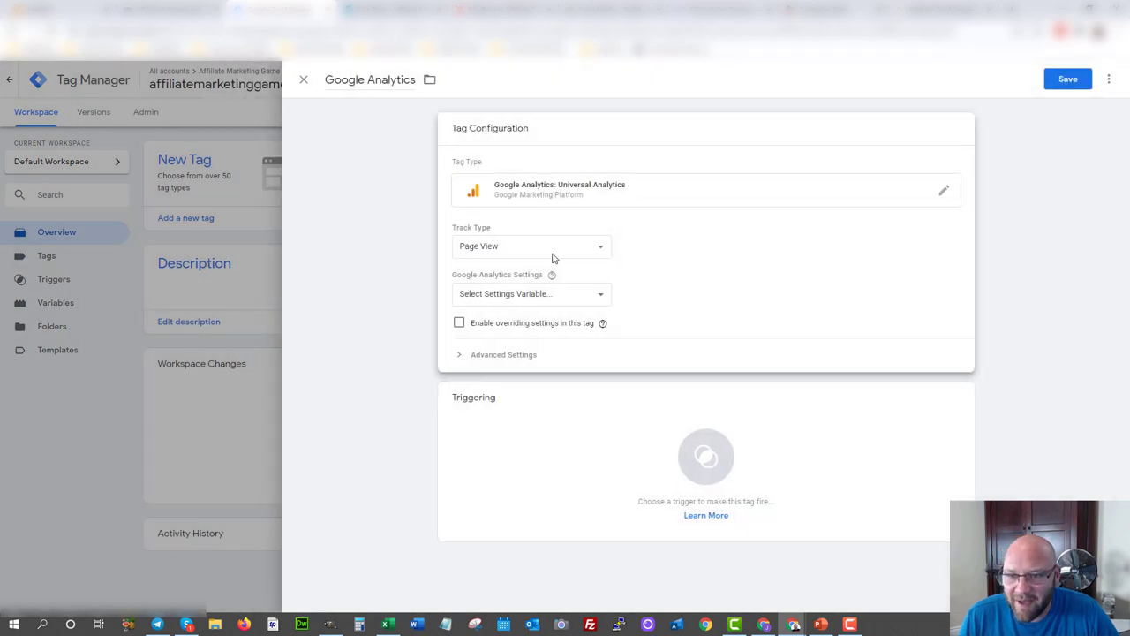
# Create a new Google Analytics Settings variable for the tag and paste the copied Analytics tracking ID into it.
pyautogui.click(482, 297)
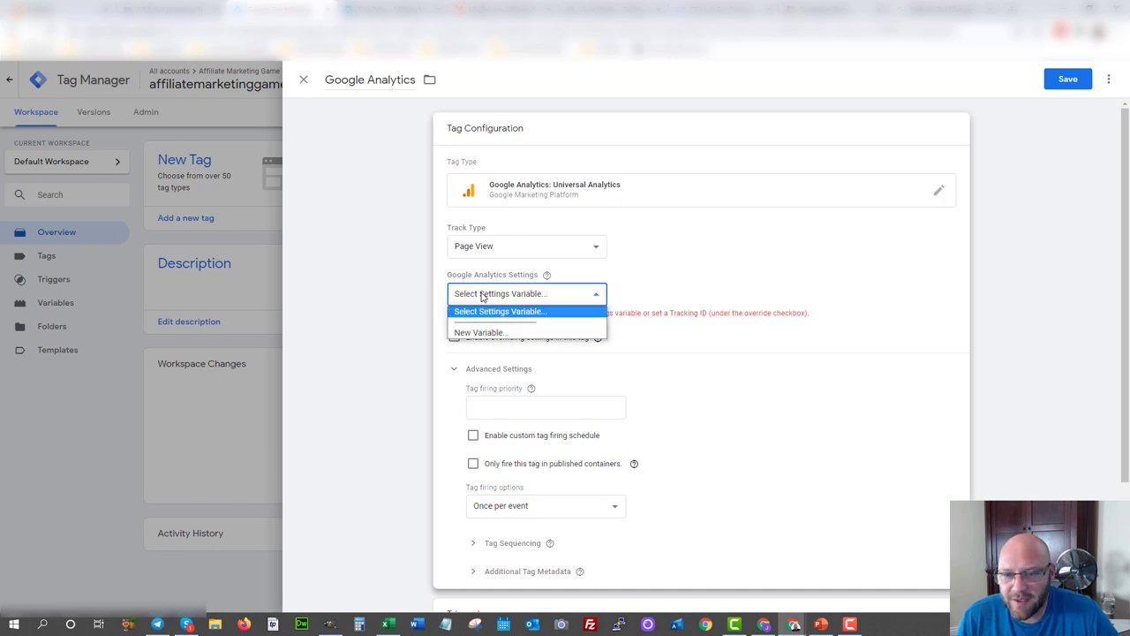
pyautogui.click(479, 332)
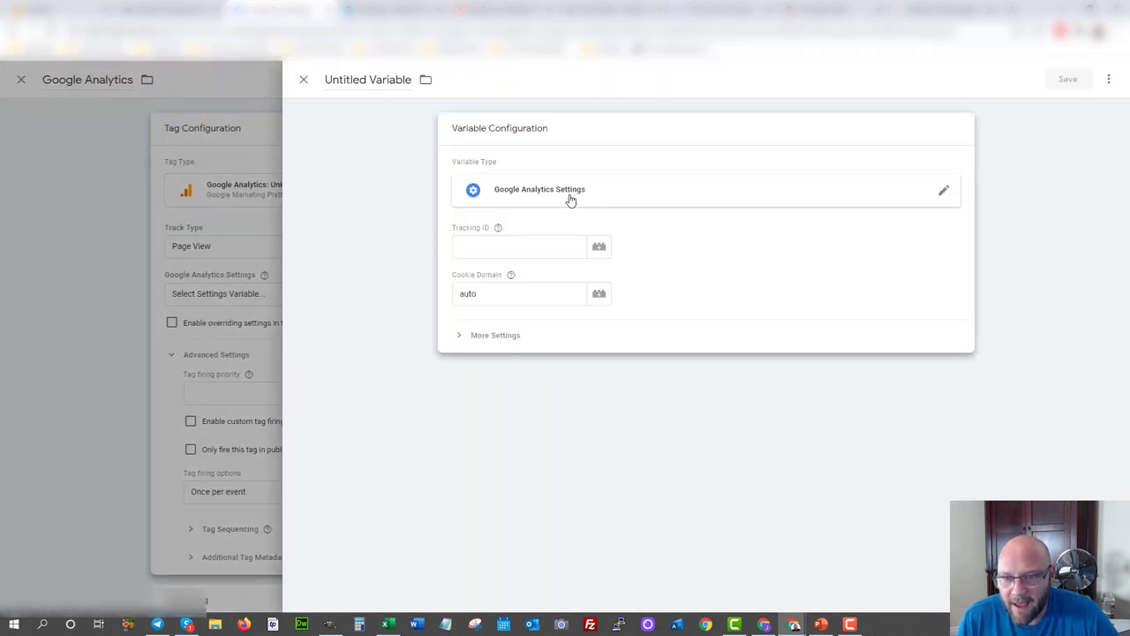
pyautogui.rightClick(467, 250)
pyautogui.click(500, 345)
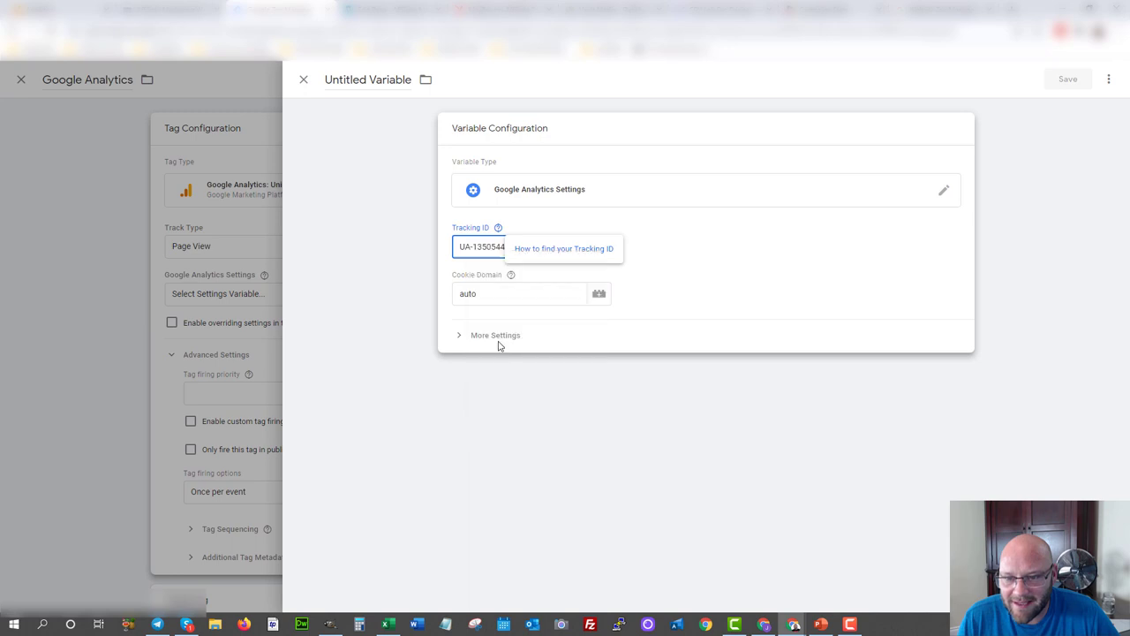
pyautogui.click(380, 280)
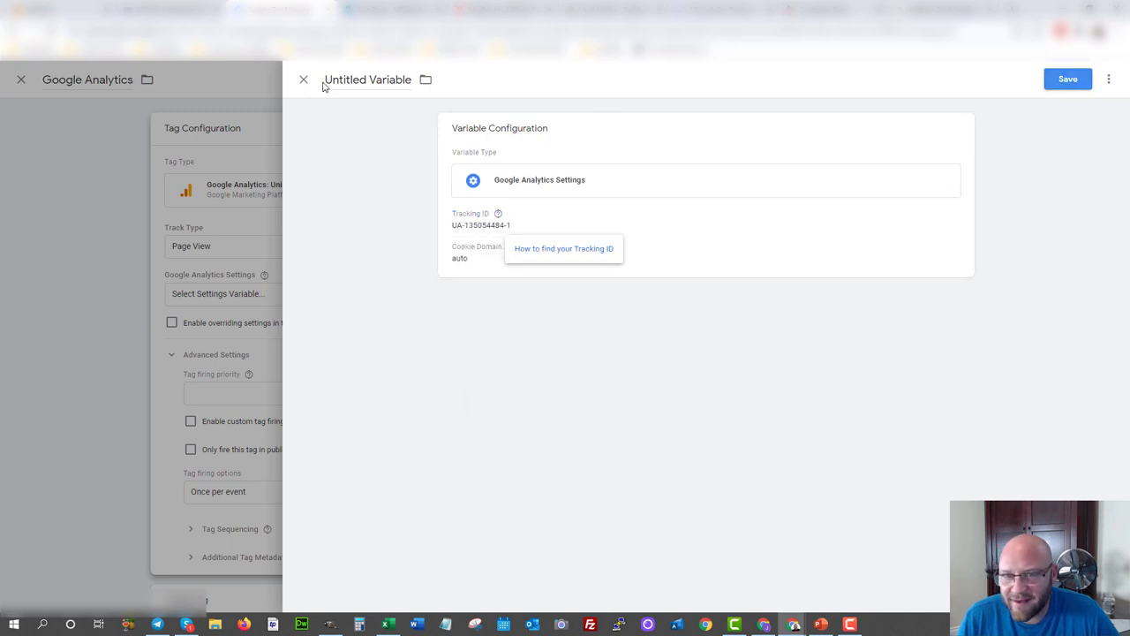
# Name the new settings variable Google Analytics and save it.
pyautogui.moveTo(323, 83); pyautogui.dragTo(429, 80)
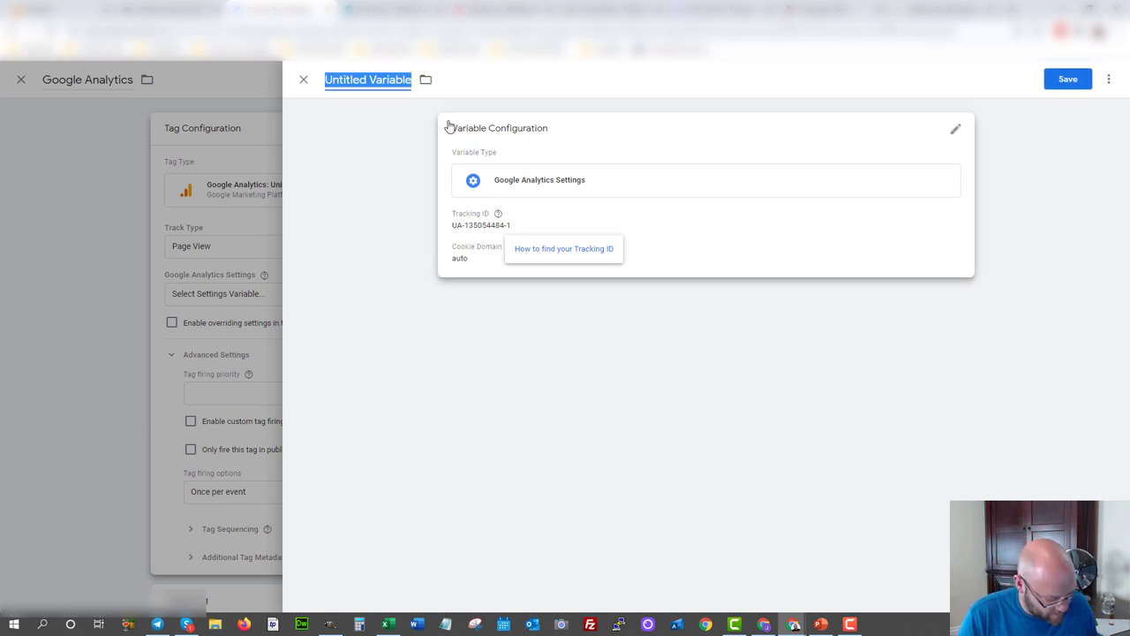
pyautogui.write('Google Analytics')
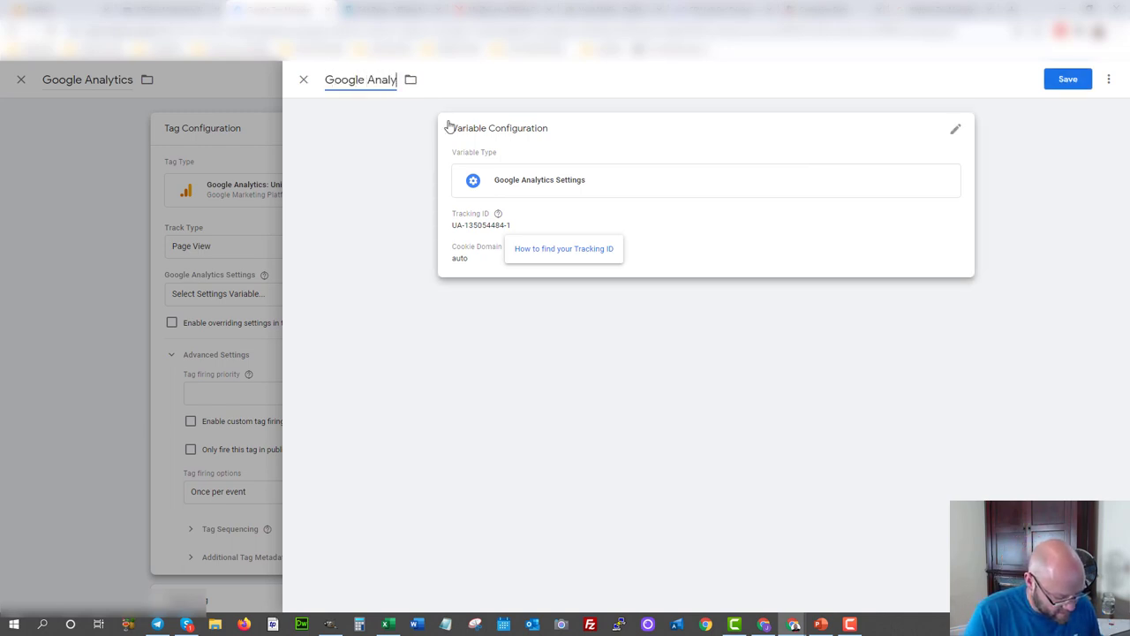
pyautogui.click(1062, 83)
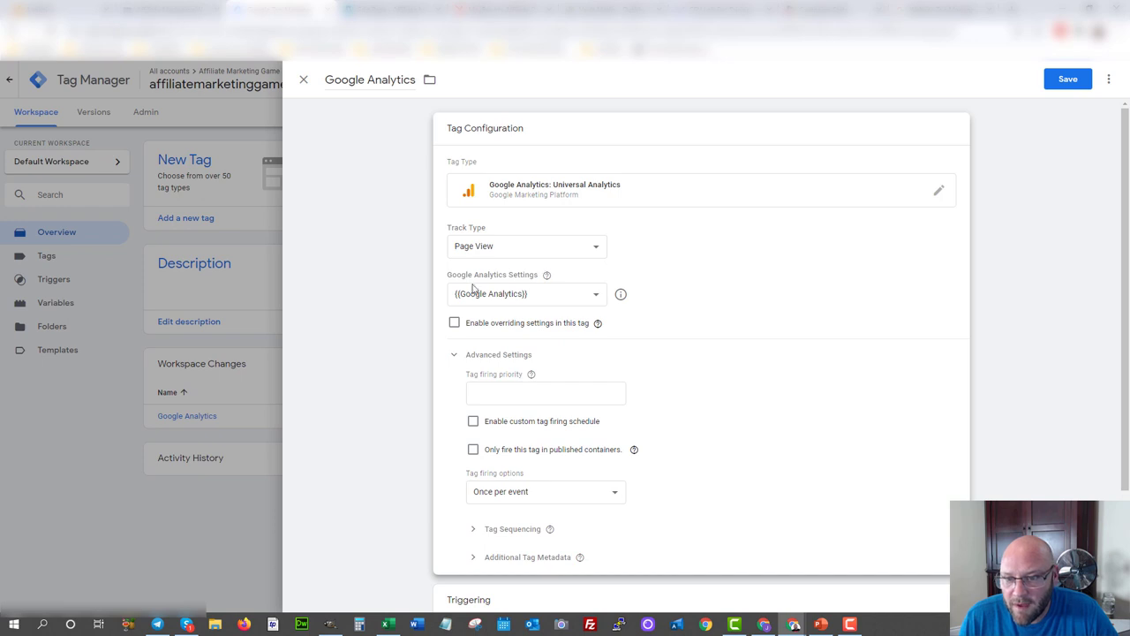
# Set the tag to fire on the All Pages trigger and save the tag.
pyautogui.scroll(-2, 509, 288)
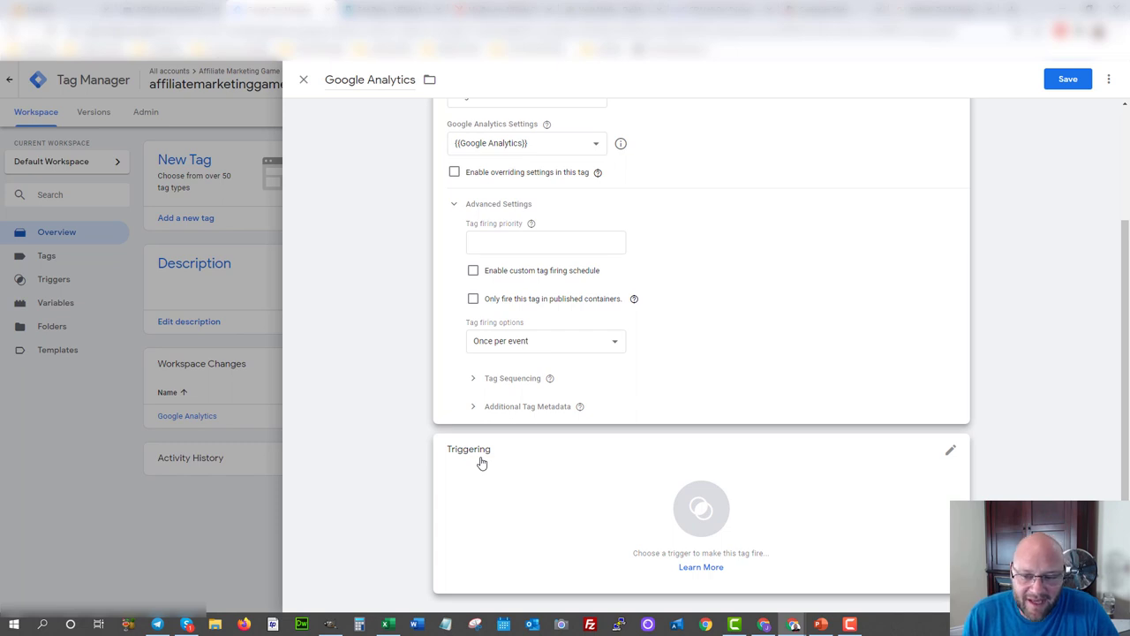
pyautogui.click(702, 506)
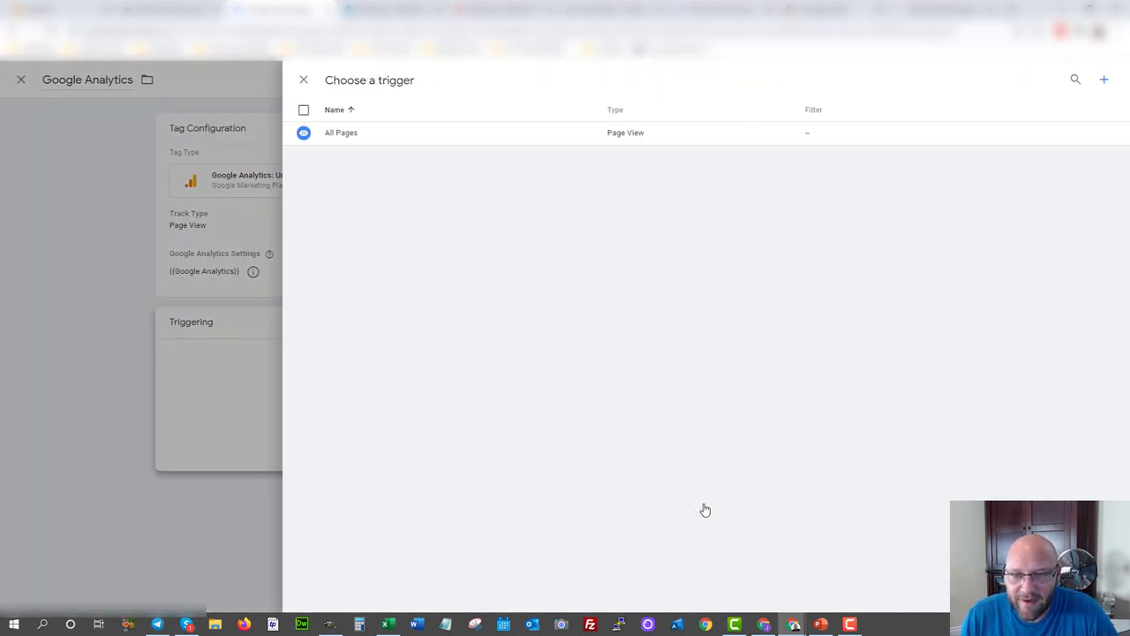
pyautogui.click(330, 134)
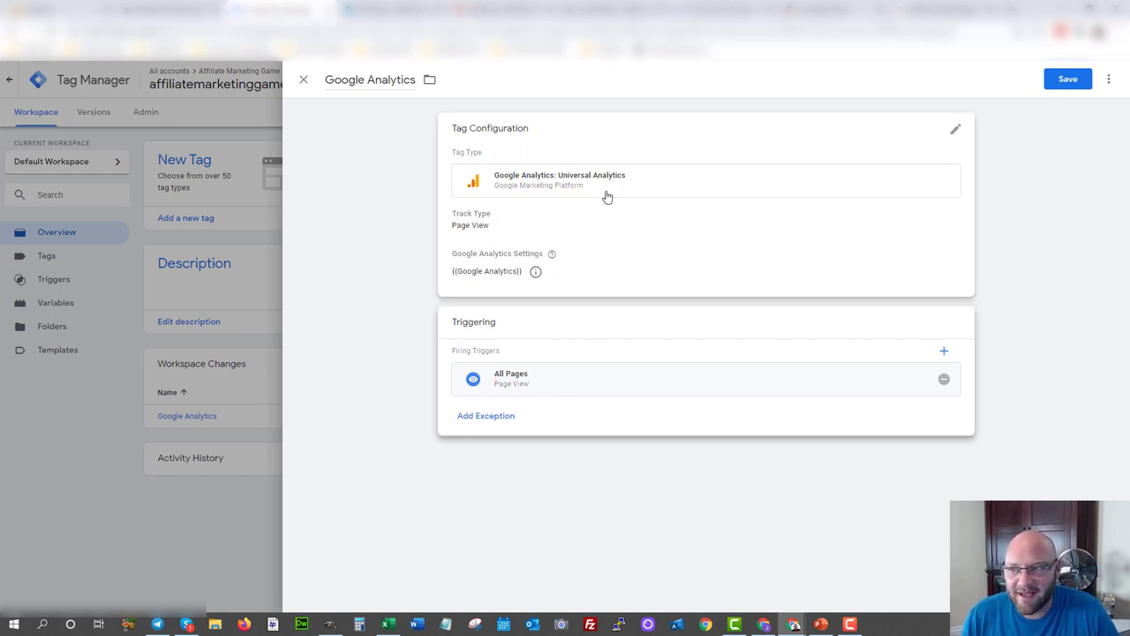
pyautogui.click(1069, 80)
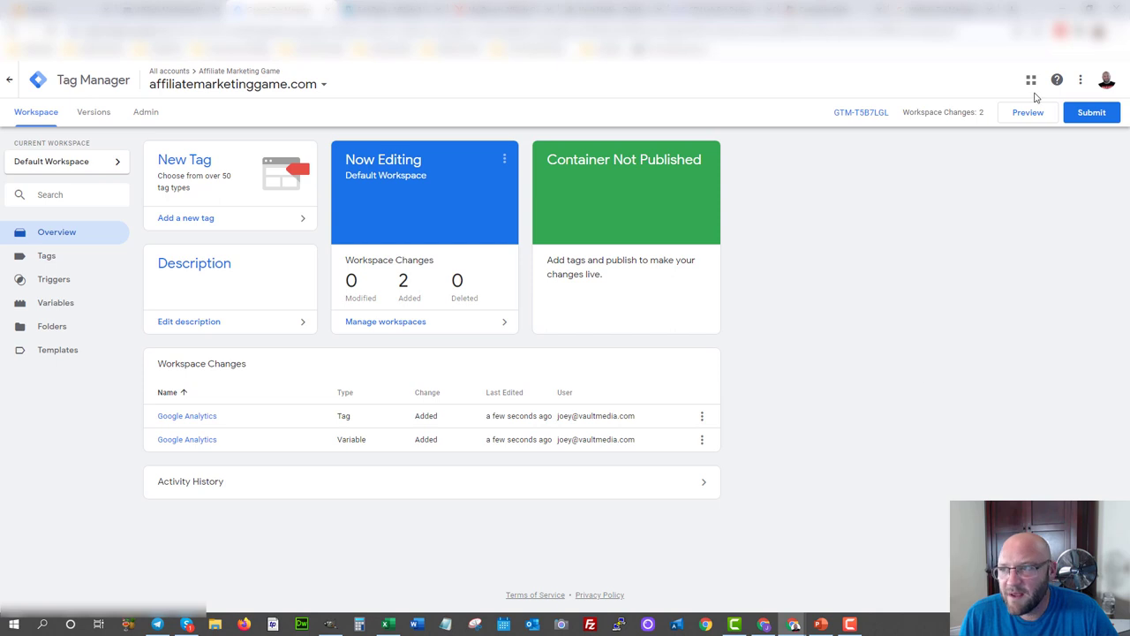
# Publish the workspace changes to Live, skipping the version name and description, and return to the workspace overview.
pyautogui.click(1090, 113)
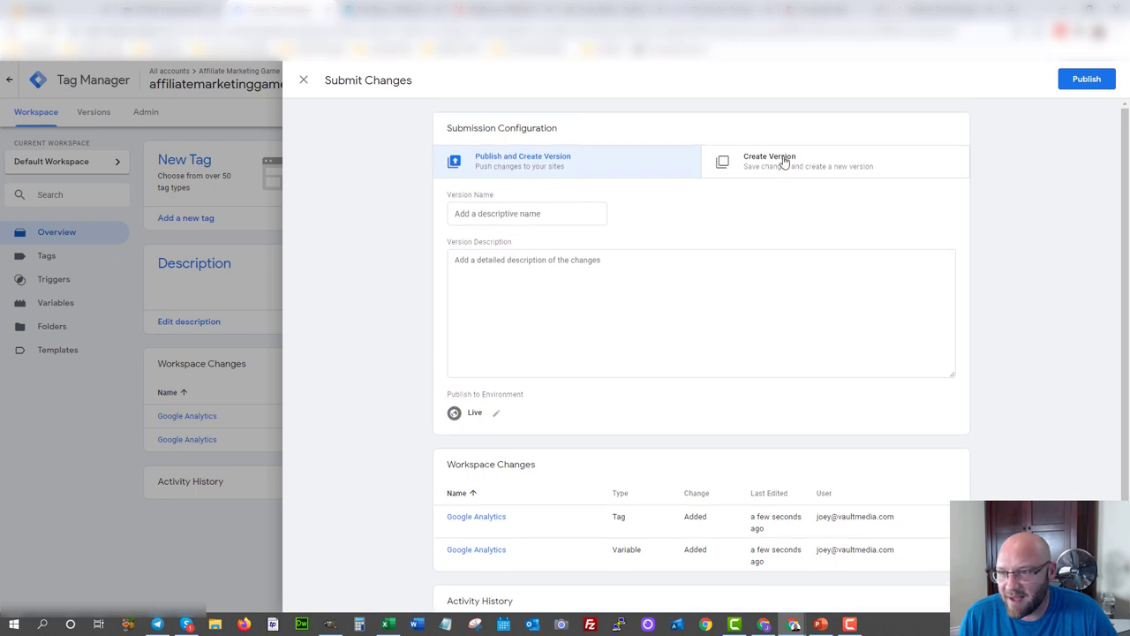
pyautogui.click(1086, 79)
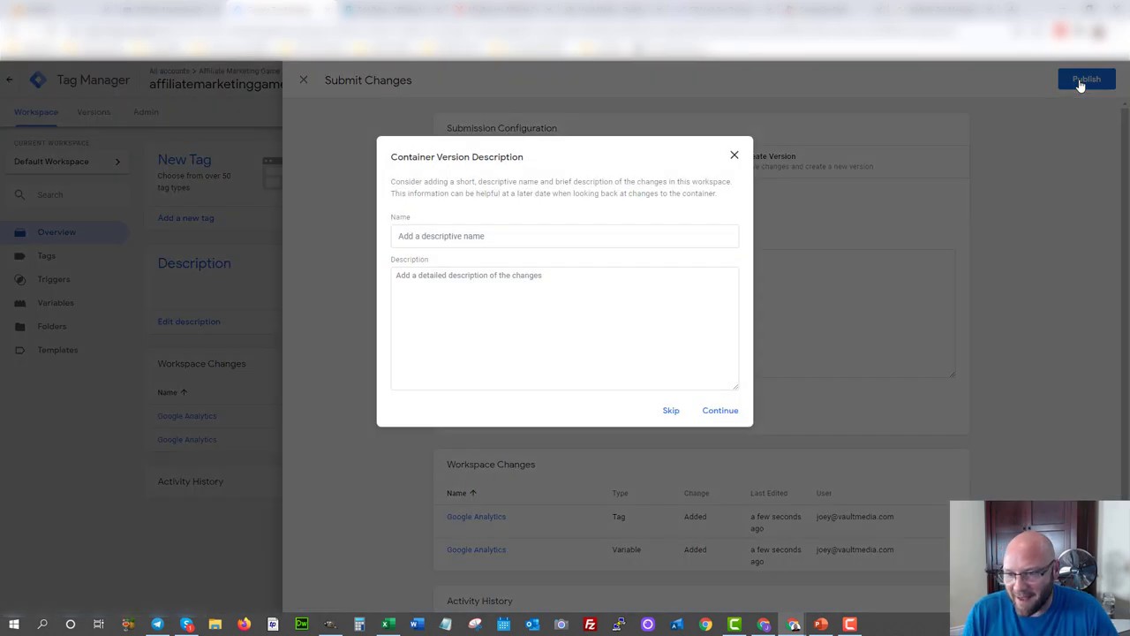
pyautogui.click(671, 411)
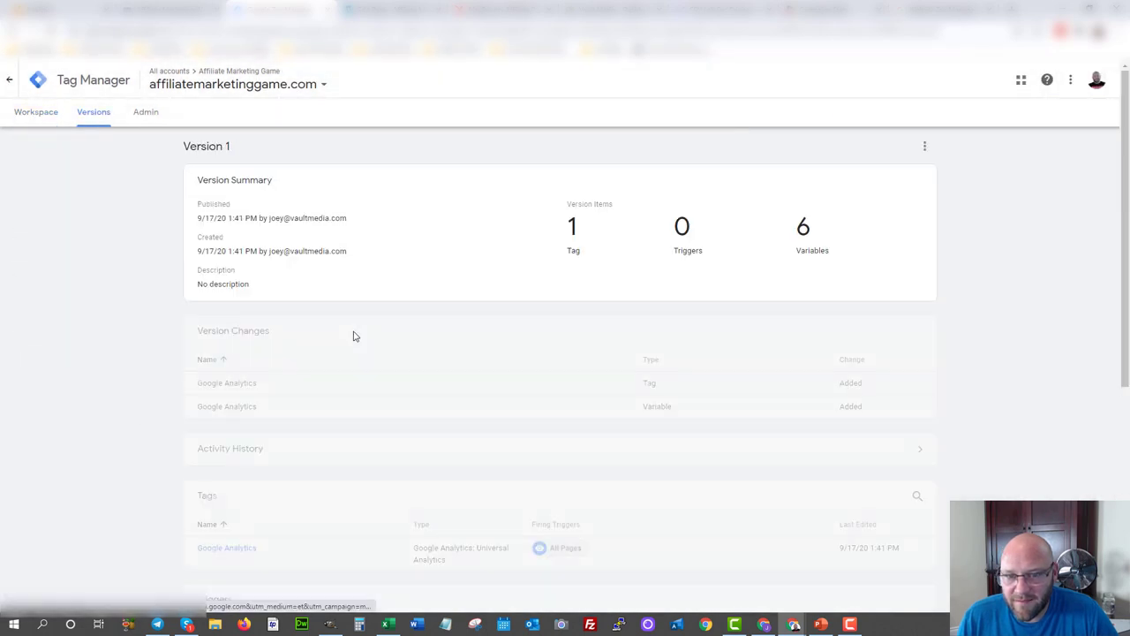
pyautogui.click(40, 117)
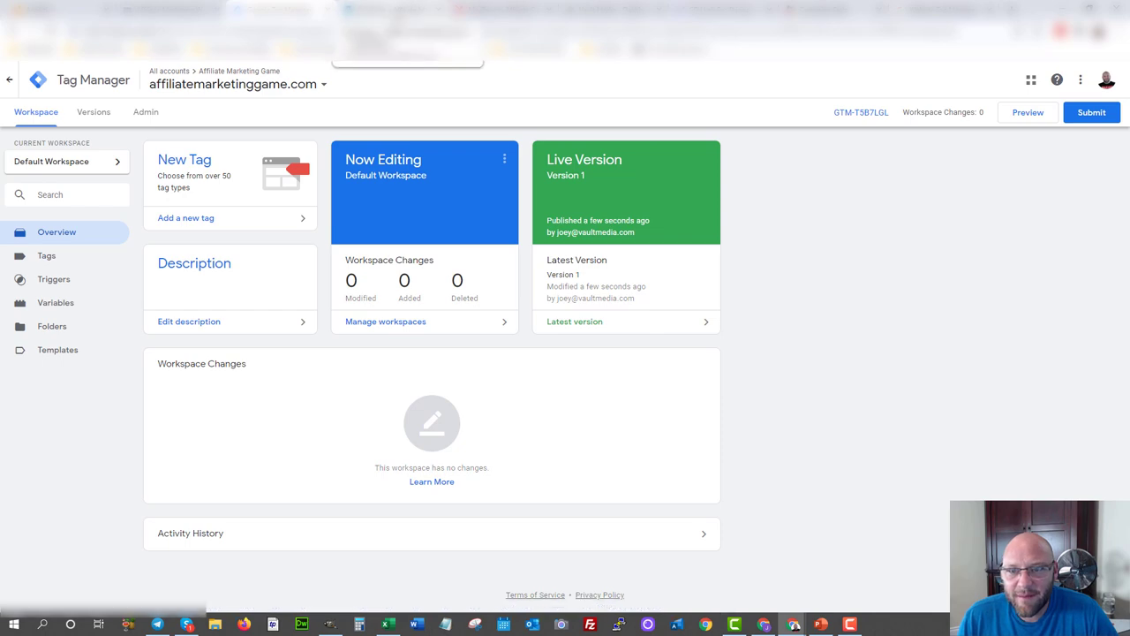
# Enable Tag Manager's preview mode and open the landing page's preview from the page editor to check which tags fire.
pyautogui.click(393, 9)
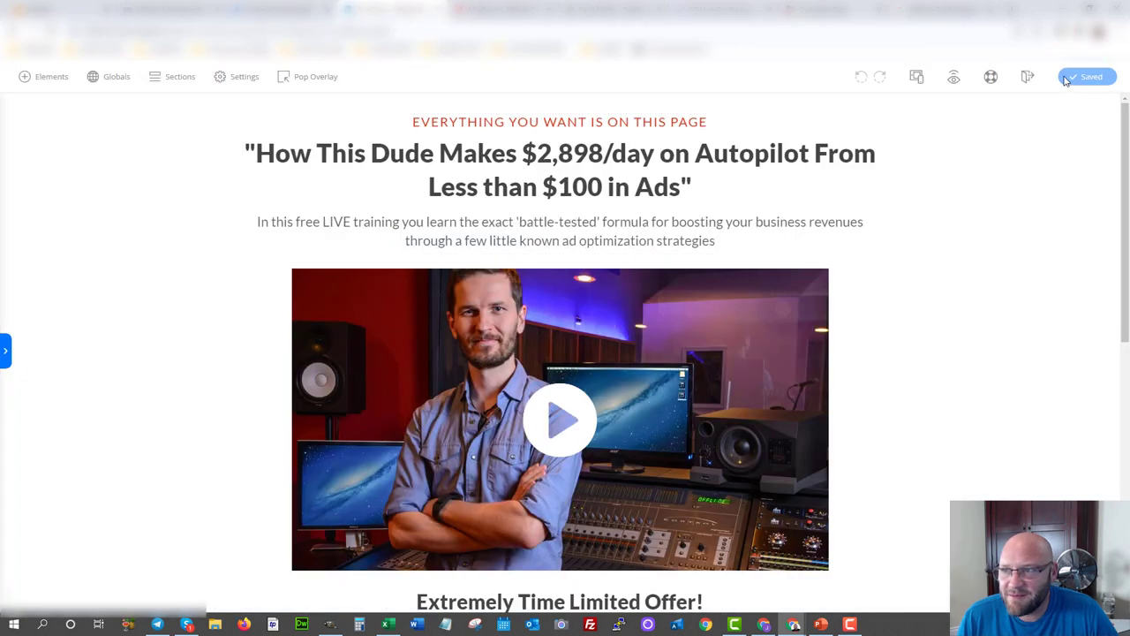
pyautogui.click(243, 11)
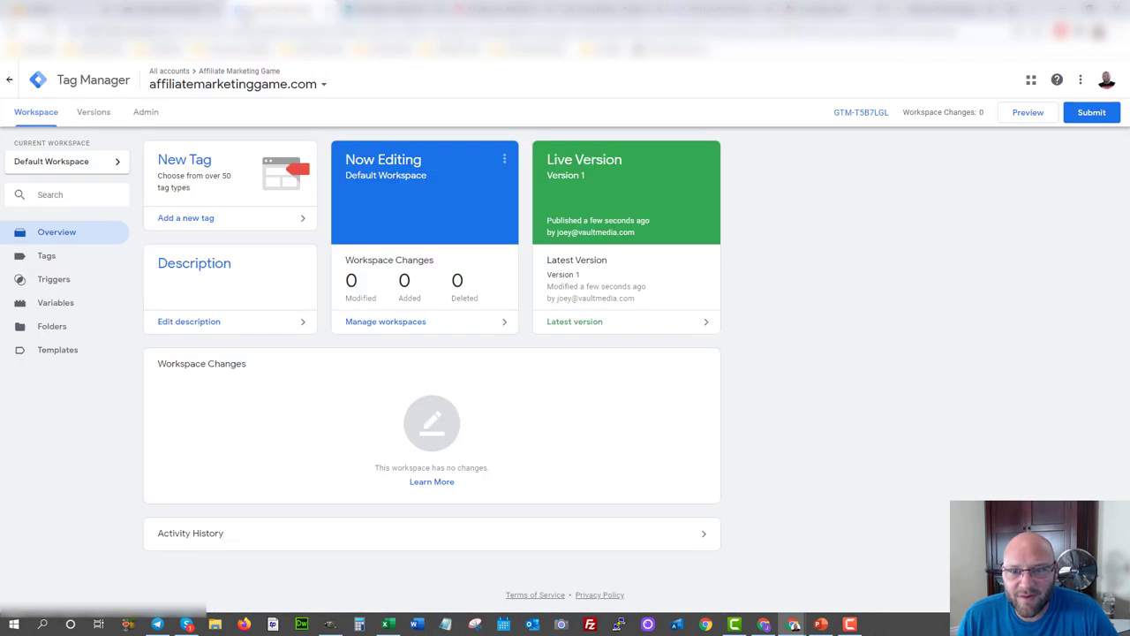
pyautogui.click(1023, 113)
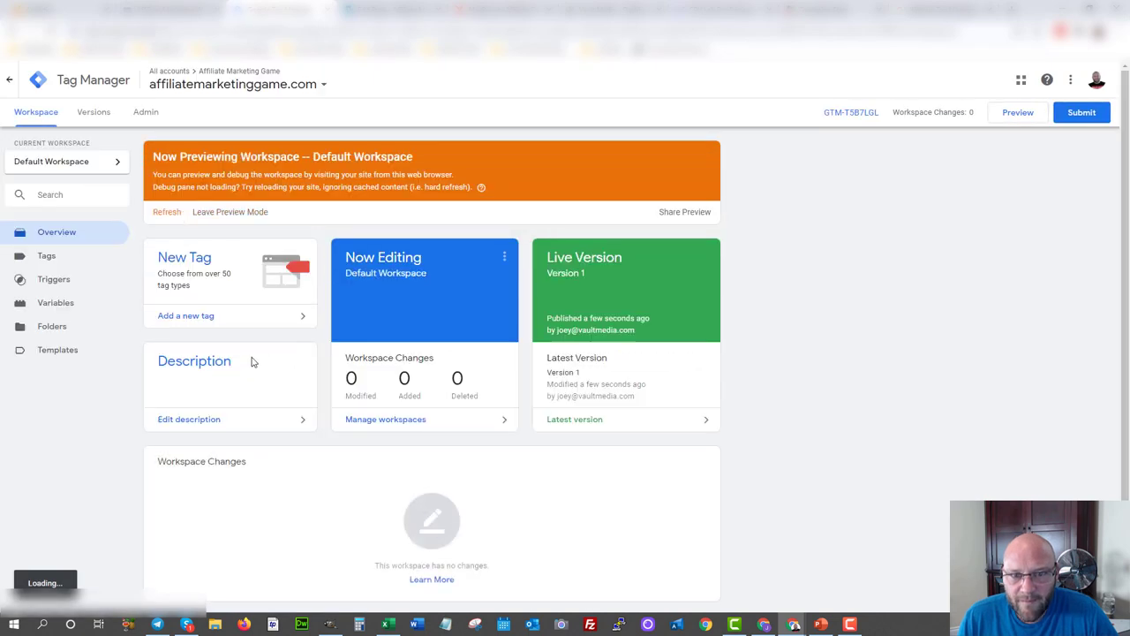
pyautogui.hotkey('ctrl', 'Tab')
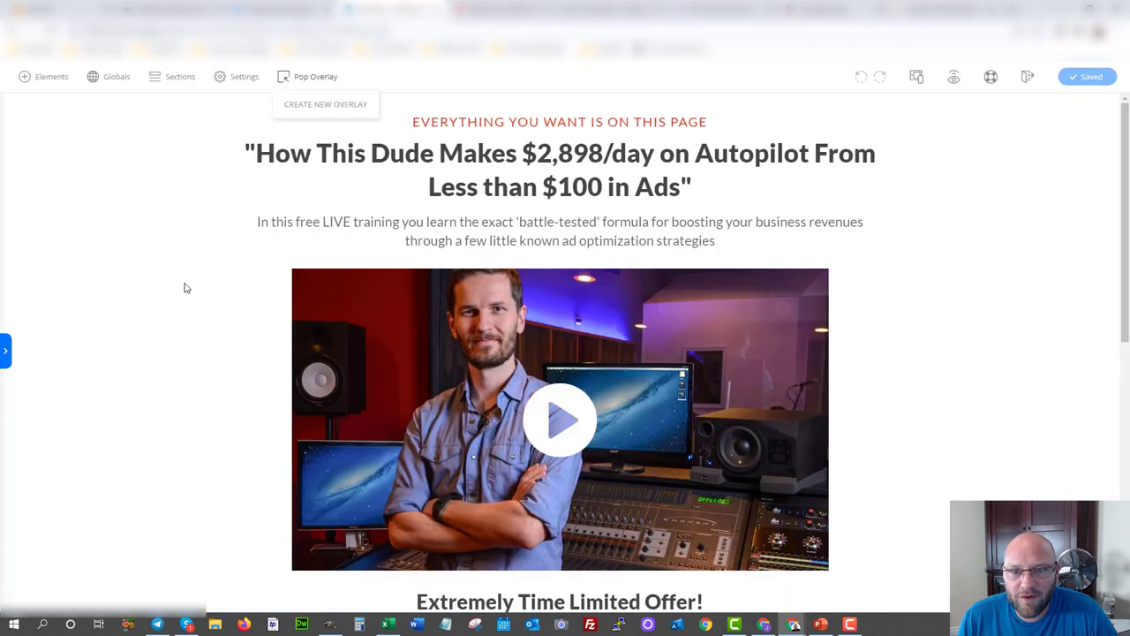
pyautogui.click(953, 79)
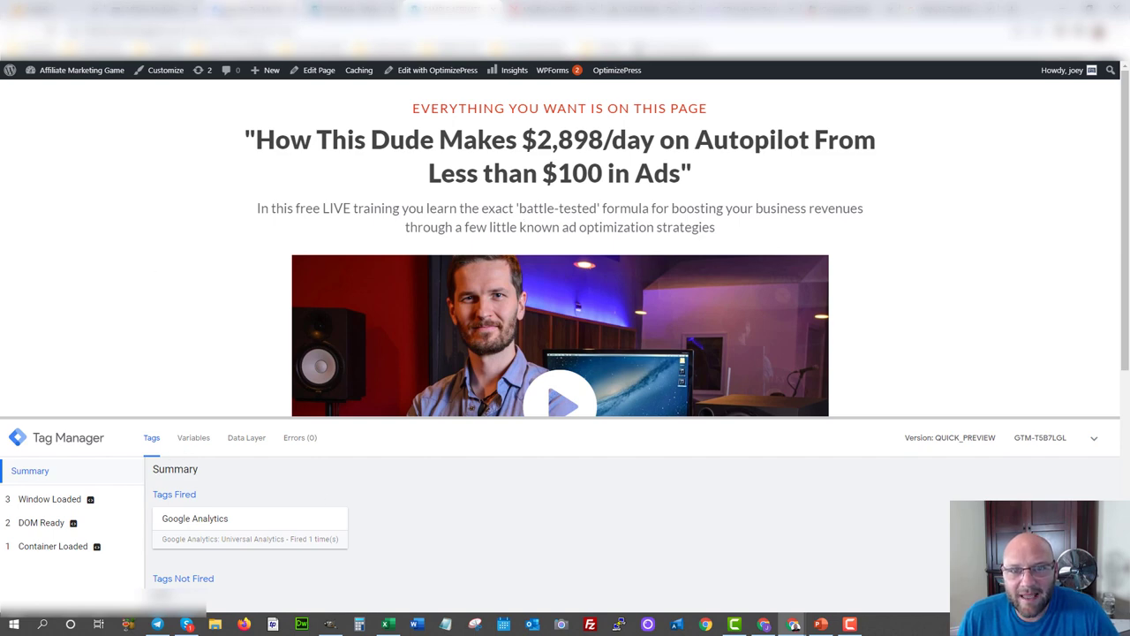
# Return to Tag Manager and leave preview mode for the Default Workspace.
pyautogui.click(256, 9)
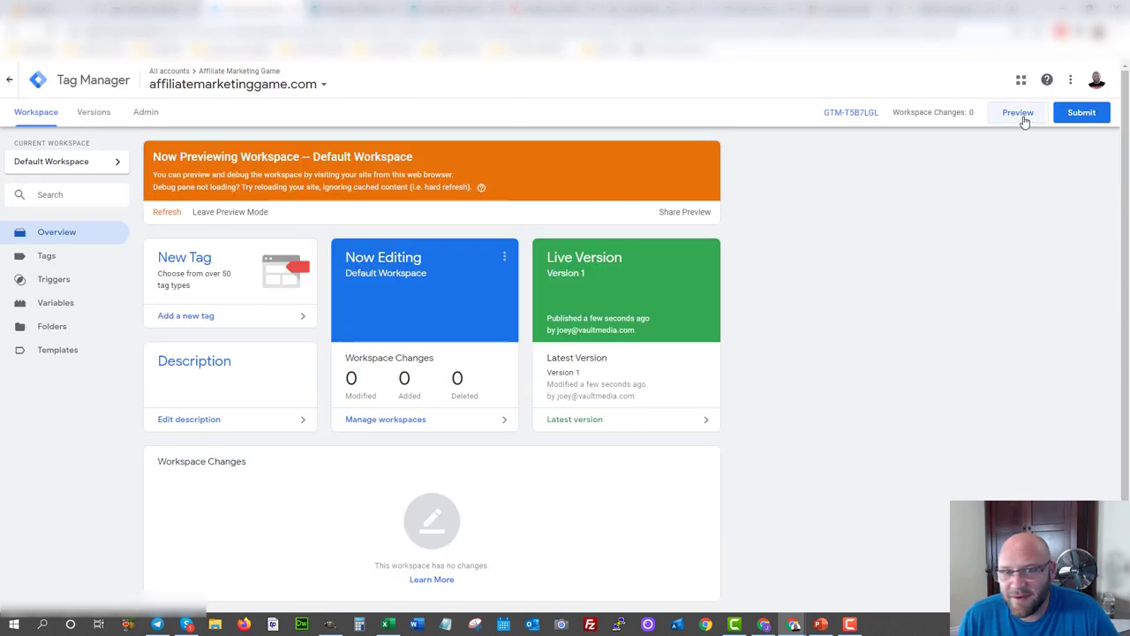
pyautogui.click(231, 212)
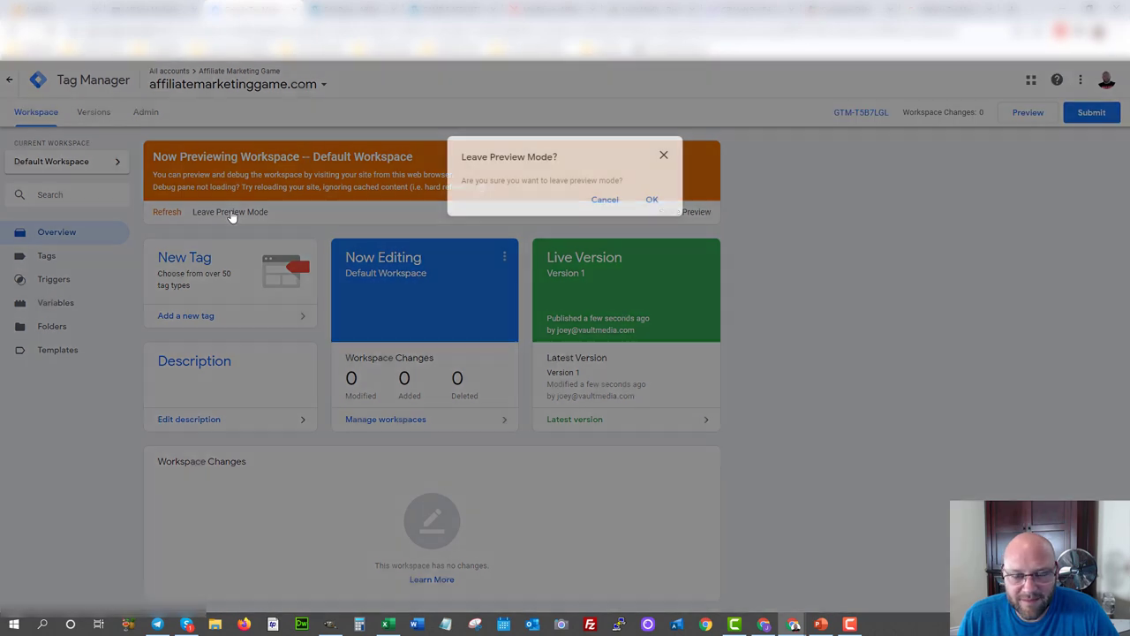
pyautogui.click(652, 200)
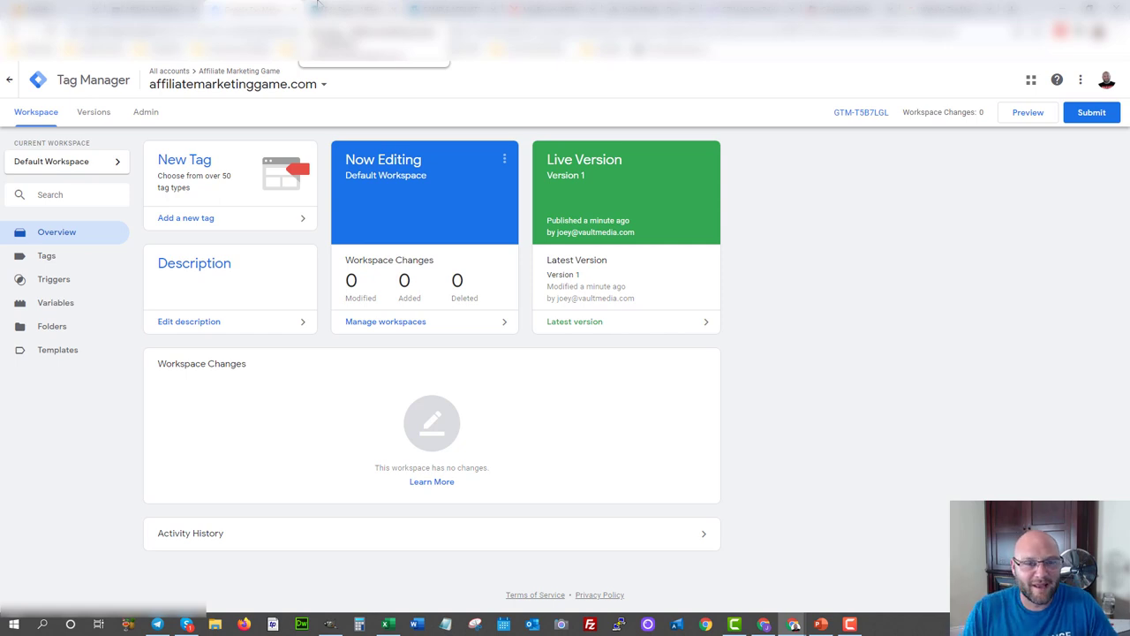
# Switch to Google Analytics and review the Home dashboard's users, active users, and traffic channel cards.
pyautogui.click(44, 11)
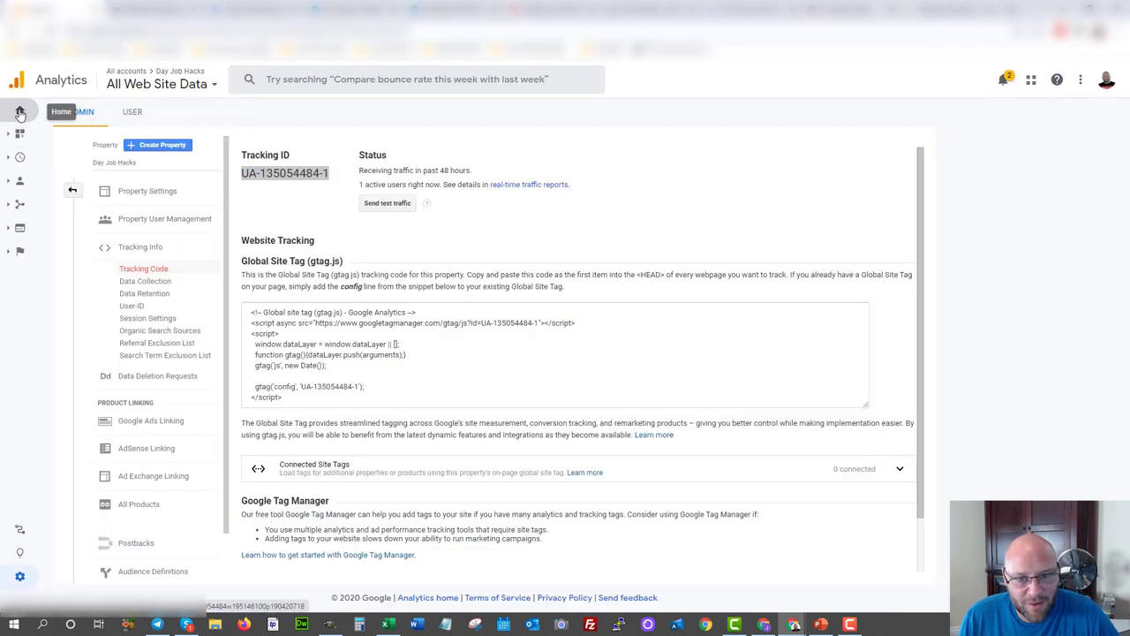
pyautogui.click(19, 113)
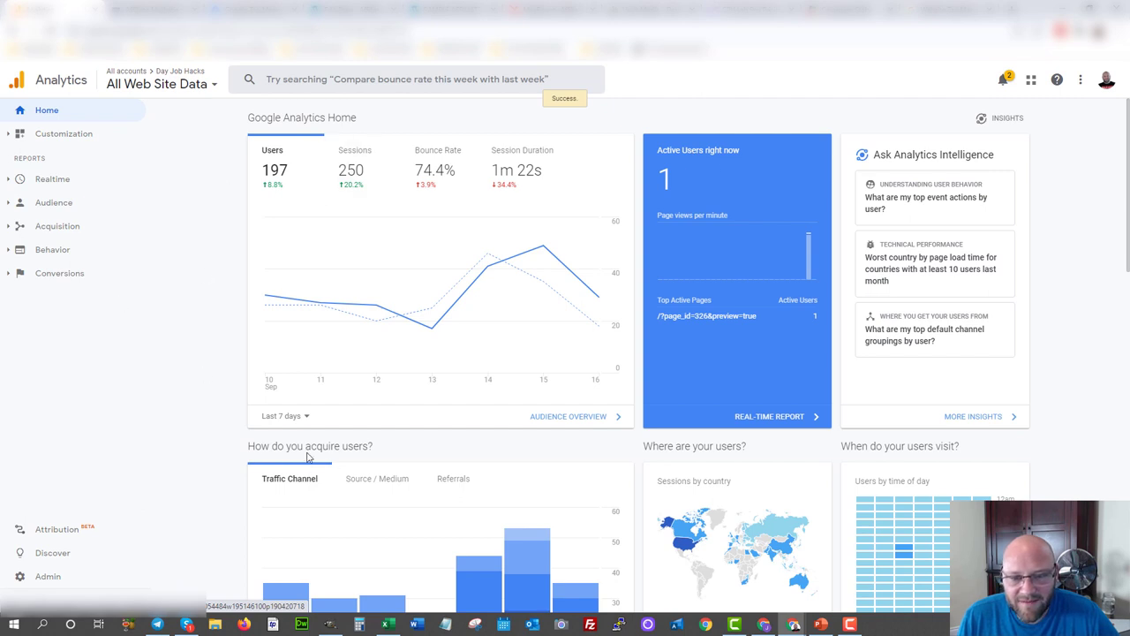
pyautogui.scroll(-2, 319, 311)
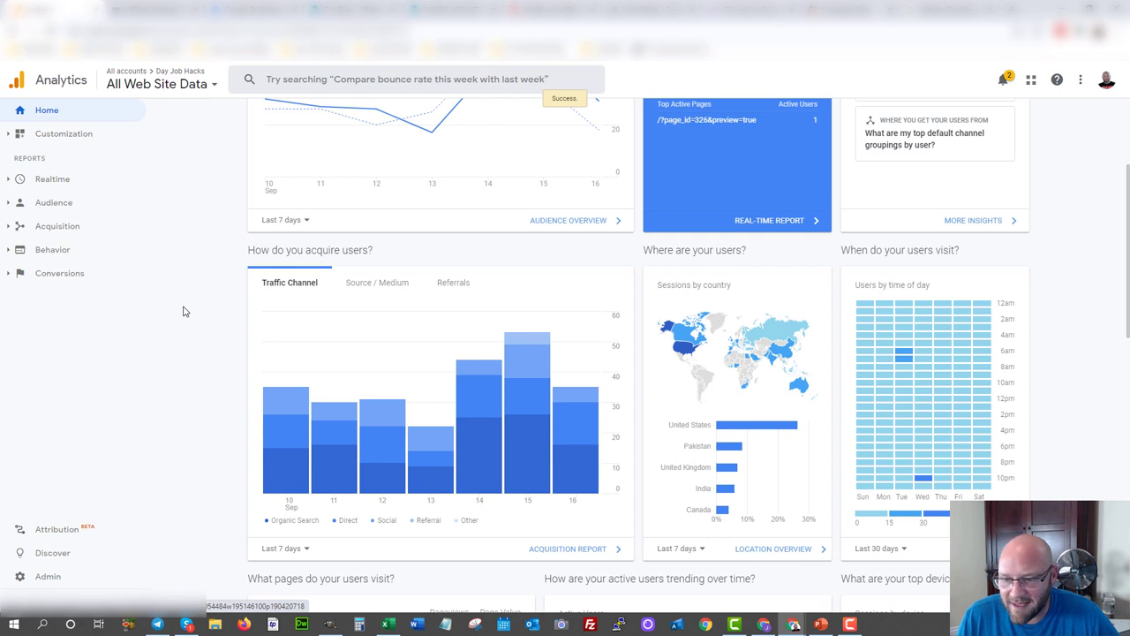
pyautogui.scroll(1, 184, 311)
pyautogui.scroll(-1, 183, 311)
pyautogui.scroll(2, 124, 256)
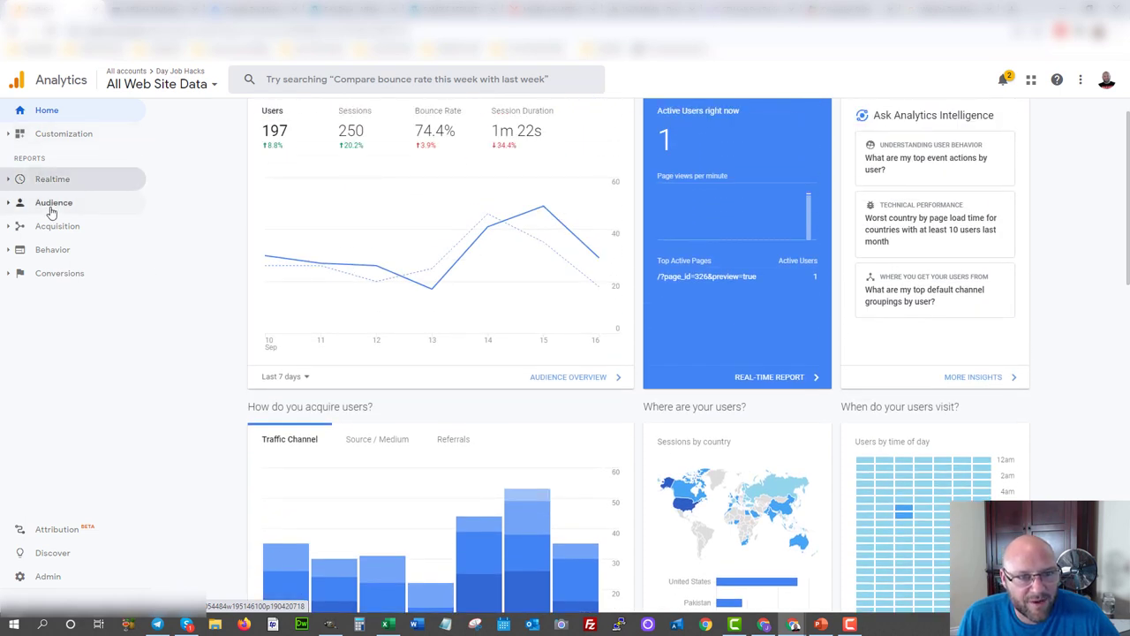
# Look through the Audience and Acquisition report categories, expanding the Google Ads reports under Acquisition.
pyautogui.click(51, 210)
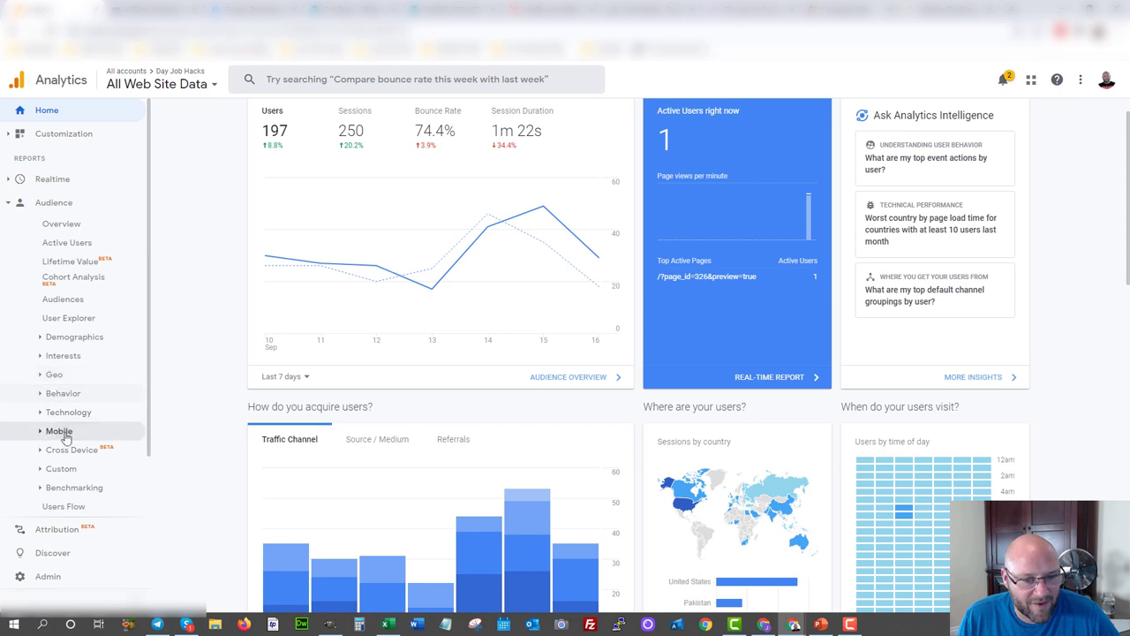
pyautogui.scroll(-1, 53, 281)
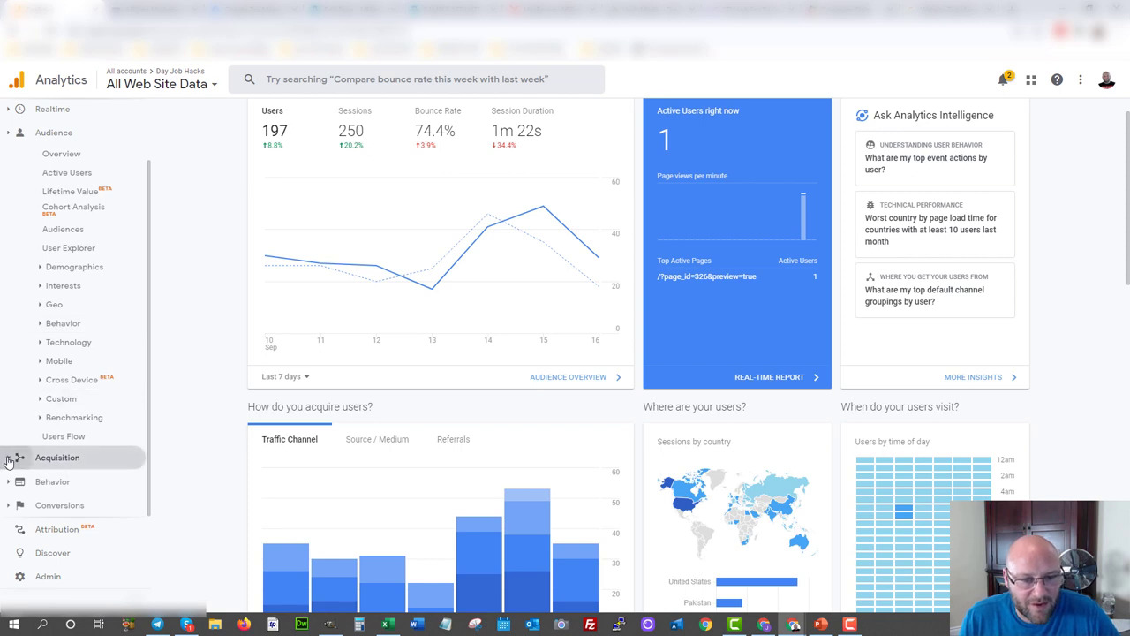
pyautogui.click(9, 459)
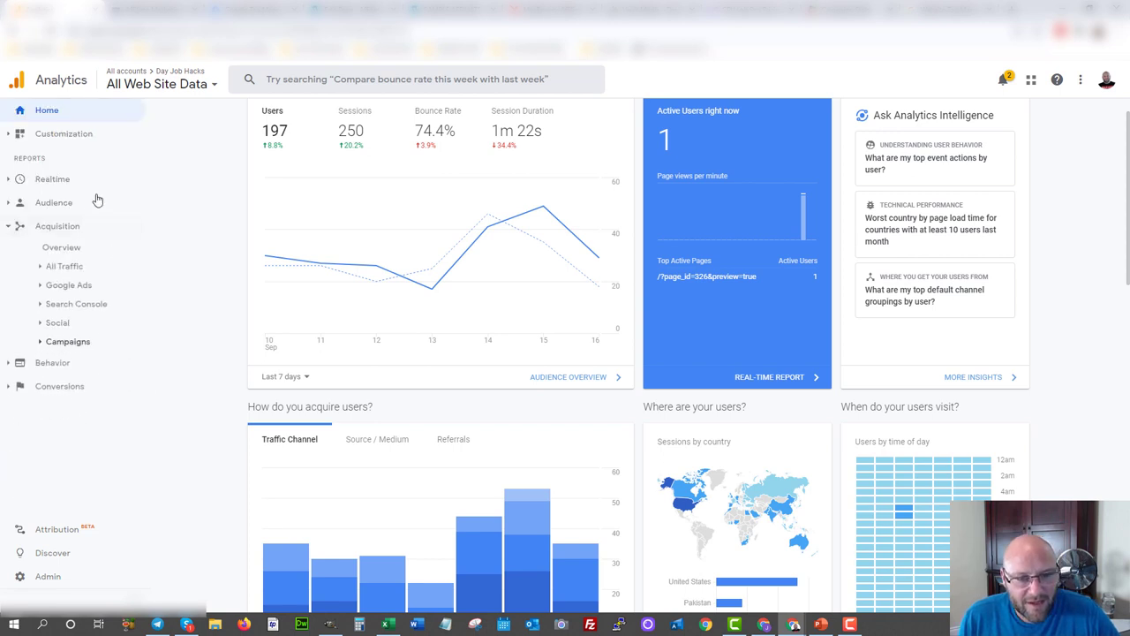
pyautogui.click(39, 287)
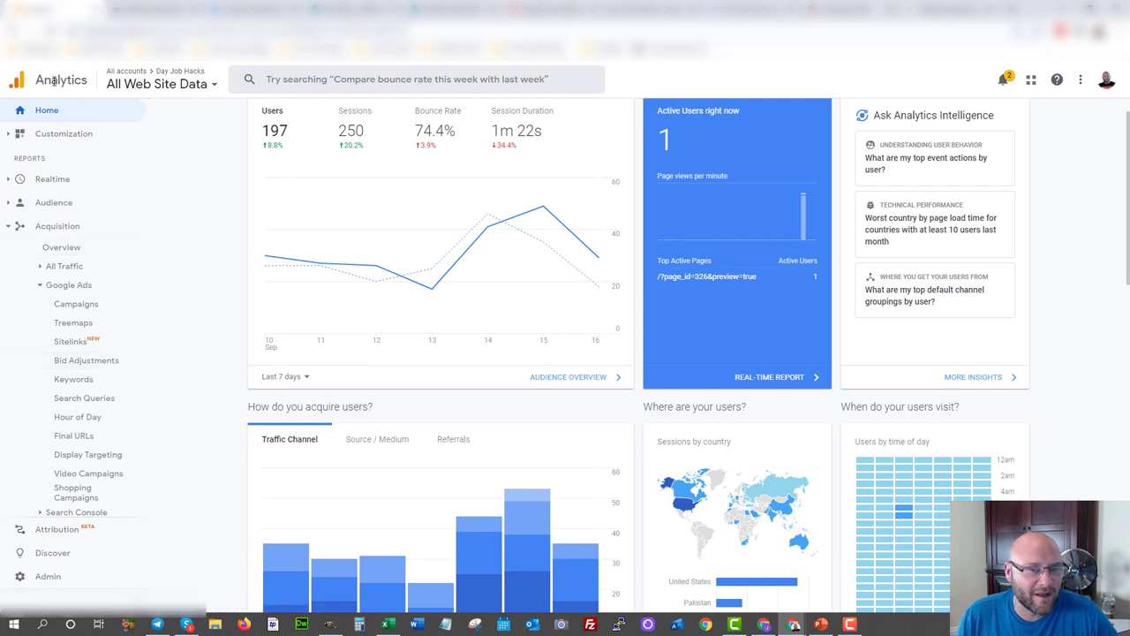
# Open the Landing Pages report under Behavior's Site Content and examine each page's sessions and Free Ebook Submission goal completions.
pyautogui.click(40, 287)
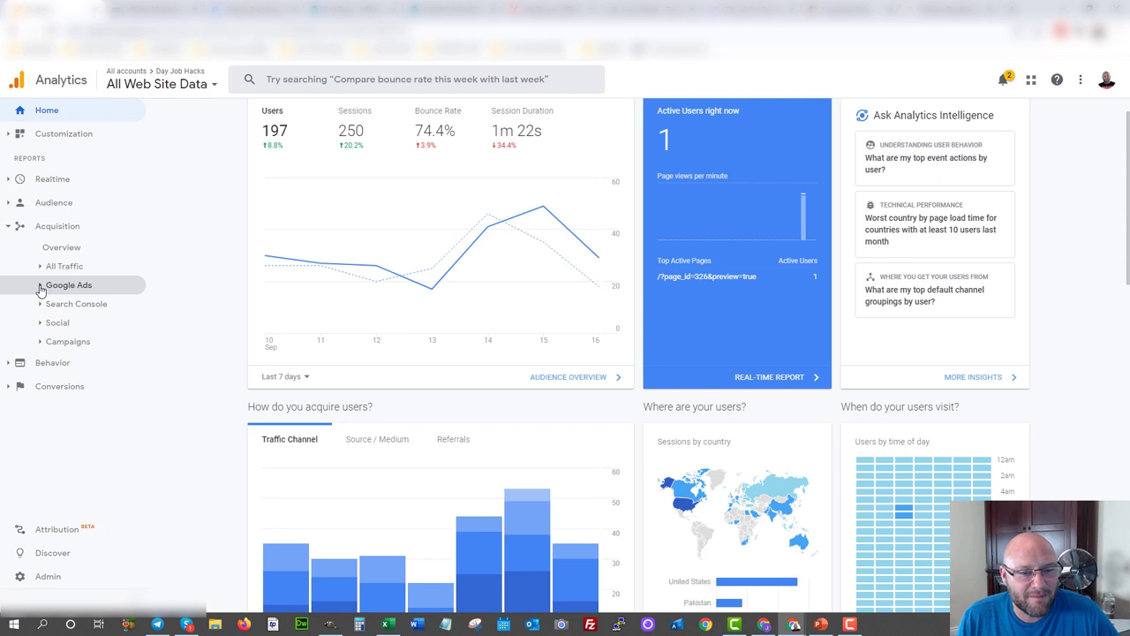
pyautogui.click(53, 362)
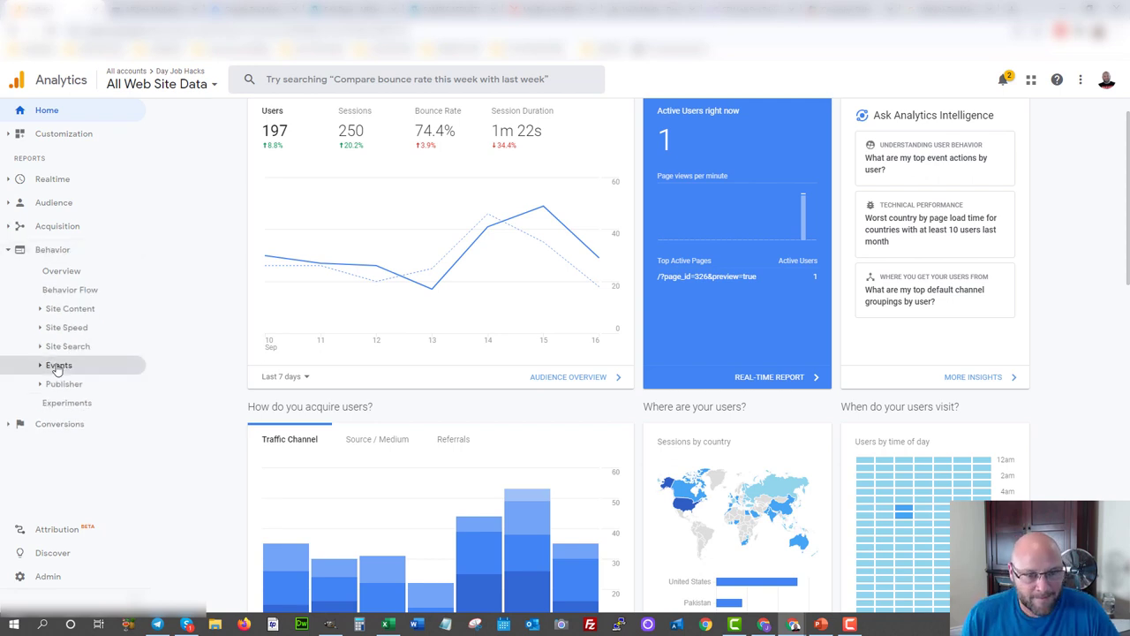
pyautogui.click(40, 311)
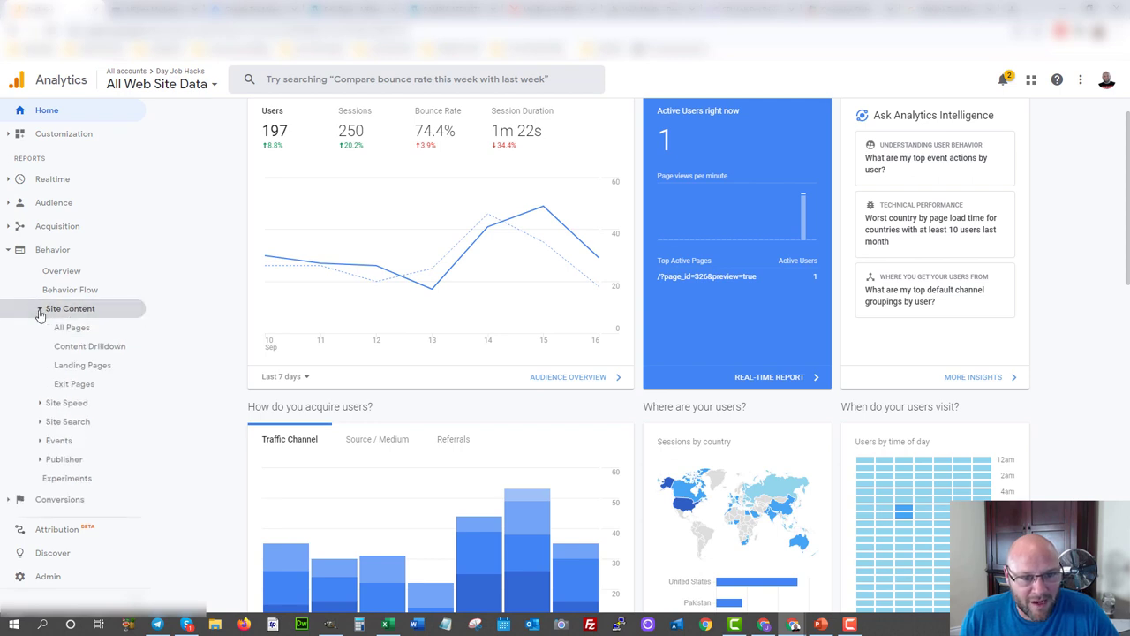
pyautogui.click(88, 366)
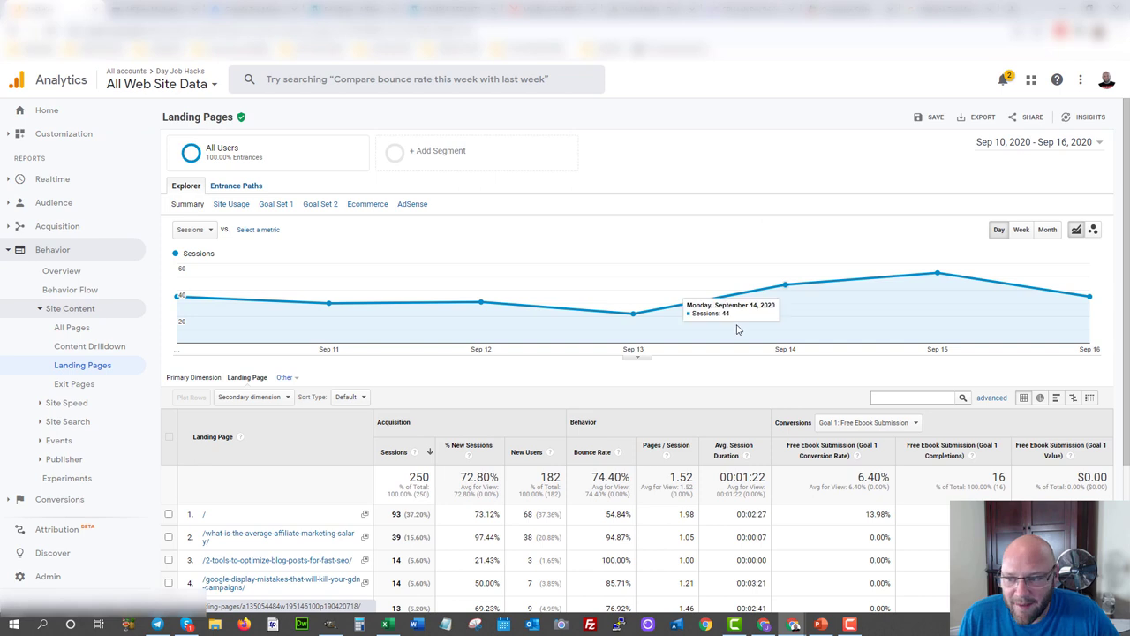
pyautogui.scroll(-1, 837, 468)
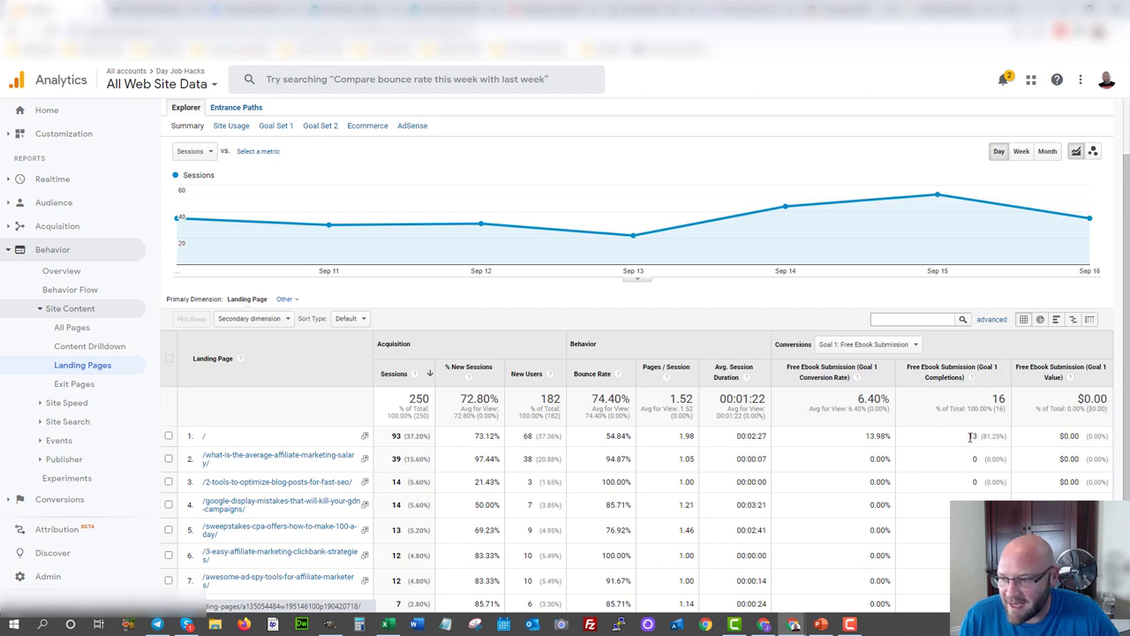
pyautogui.moveTo(968, 437); pyautogui.dragTo(982, 436)
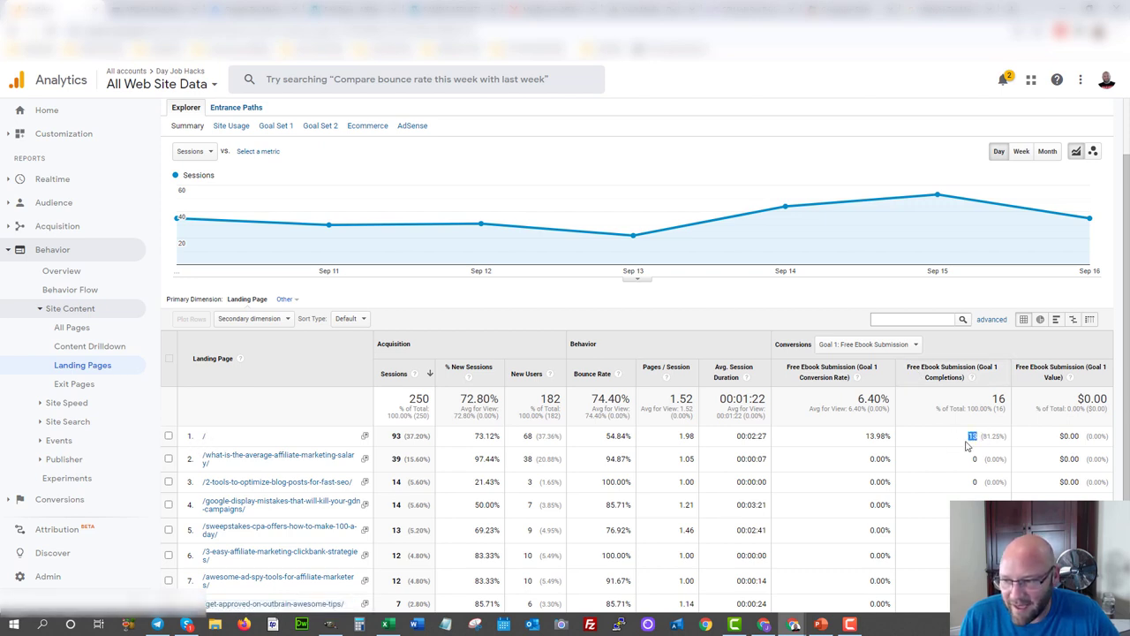
pyautogui.scroll(-3, 569, 454)
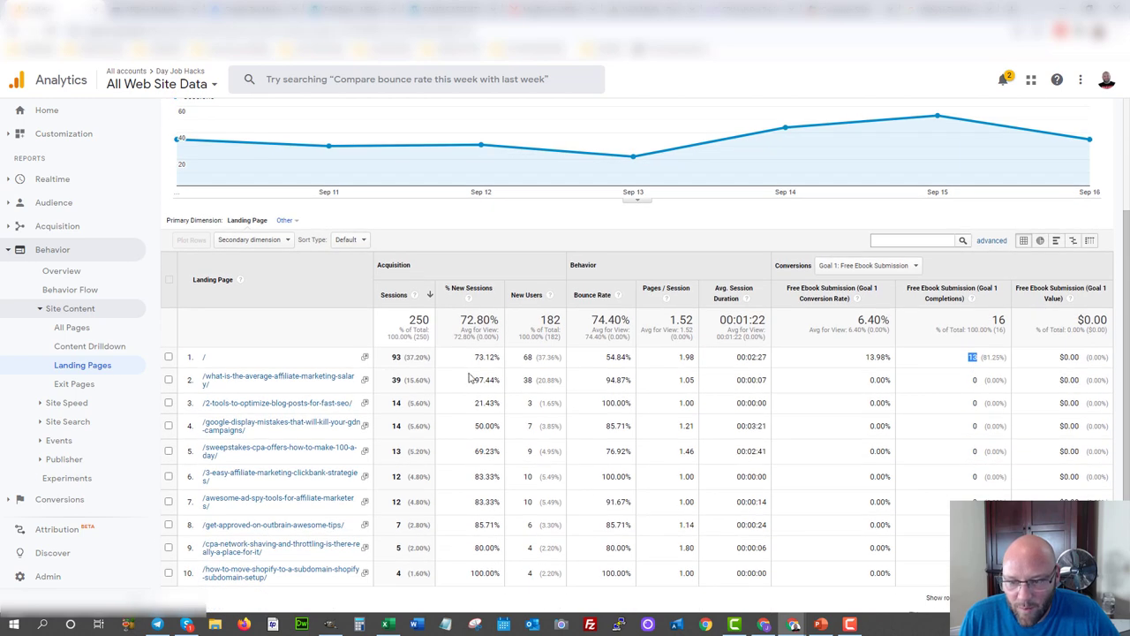
pyautogui.scroll(3, 471, 382)
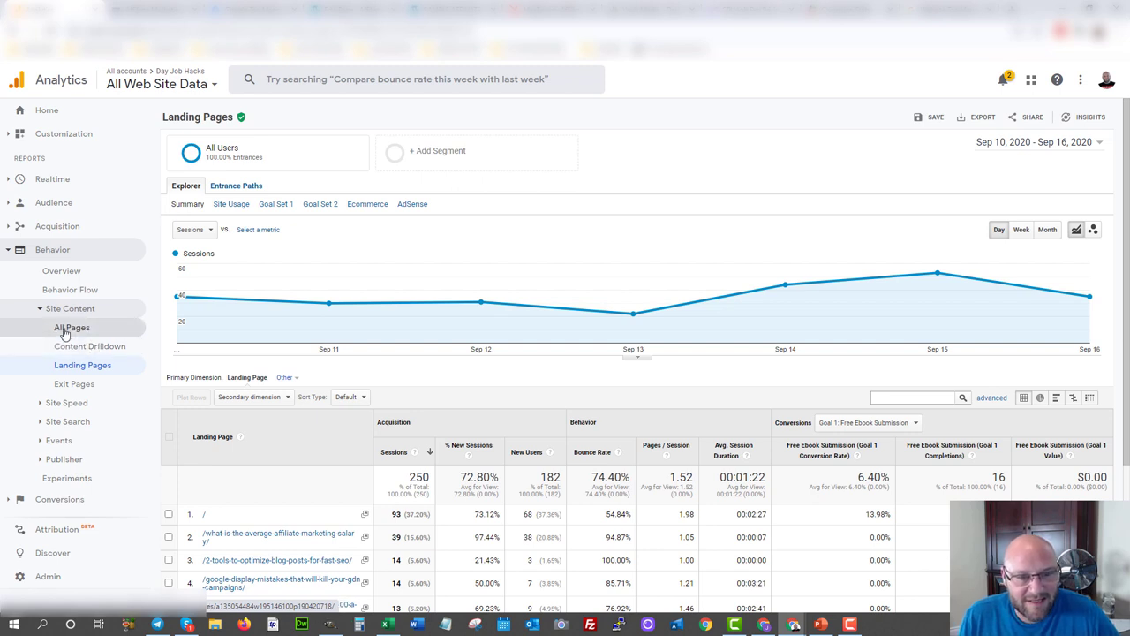
# Open the Age report under the Audience section's Demographics category.
pyautogui.click(7, 203)
pyautogui.scroll(-2, 366, 429)
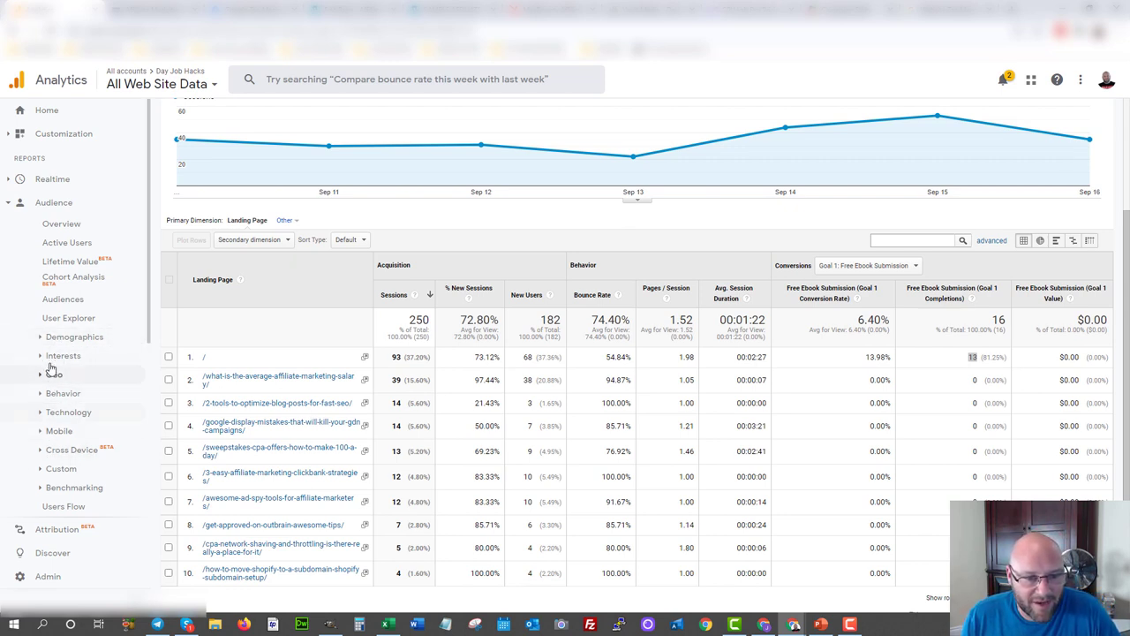
pyautogui.click(71, 337)
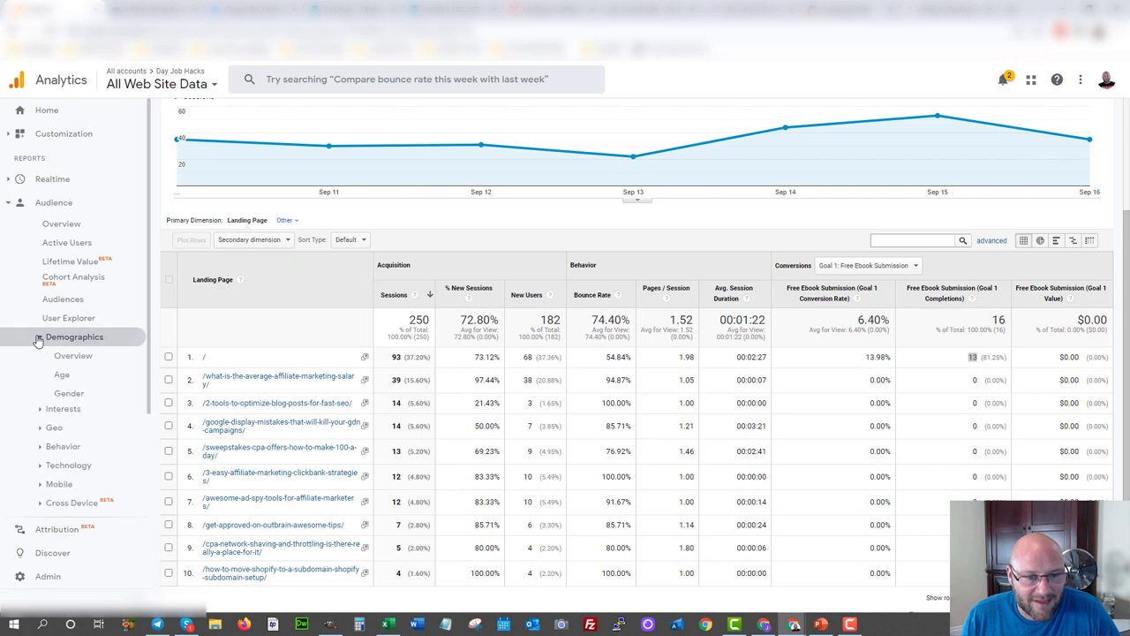
pyautogui.click(62, 377)
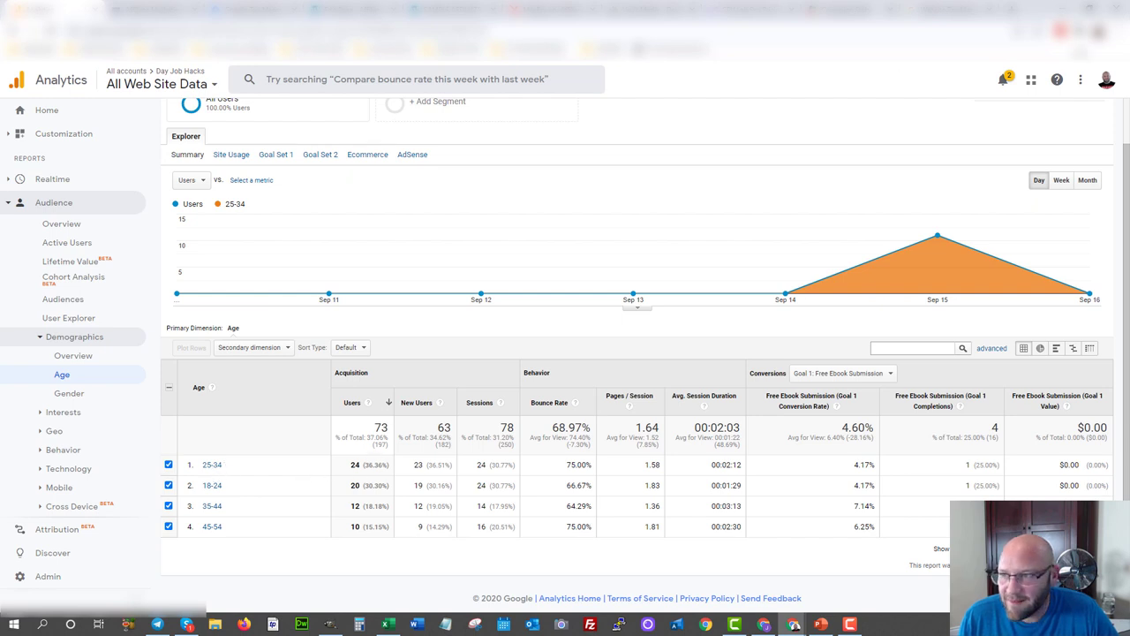
# Set the Age report's date range to Last 30 days, and open the Gender report for the same period.
pyautogui.scroll(1, 890, 259)
pyautogui.click(1017, 143)
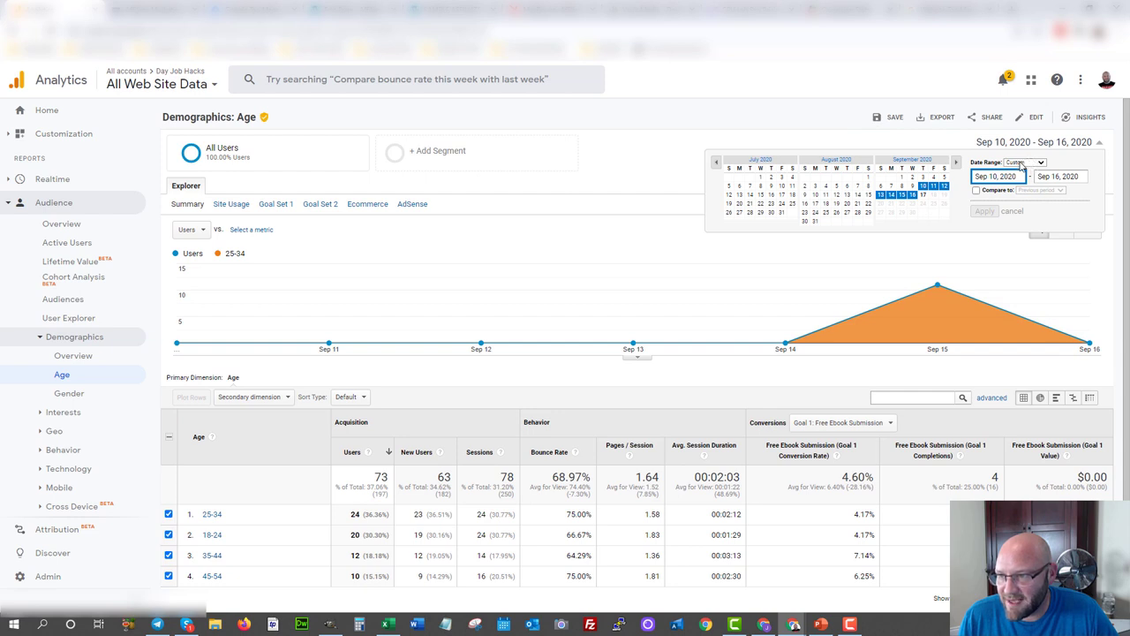
pyautogui.click(1026, 162)
pyautogui.click(1021, 214)
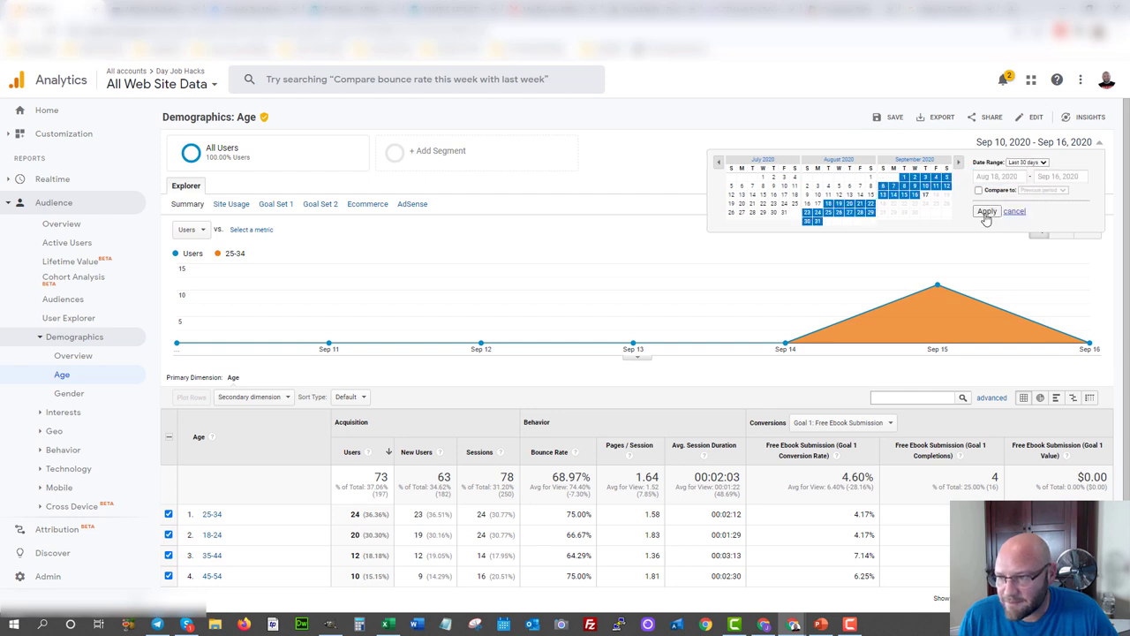
pyautogui.click(987, 212)
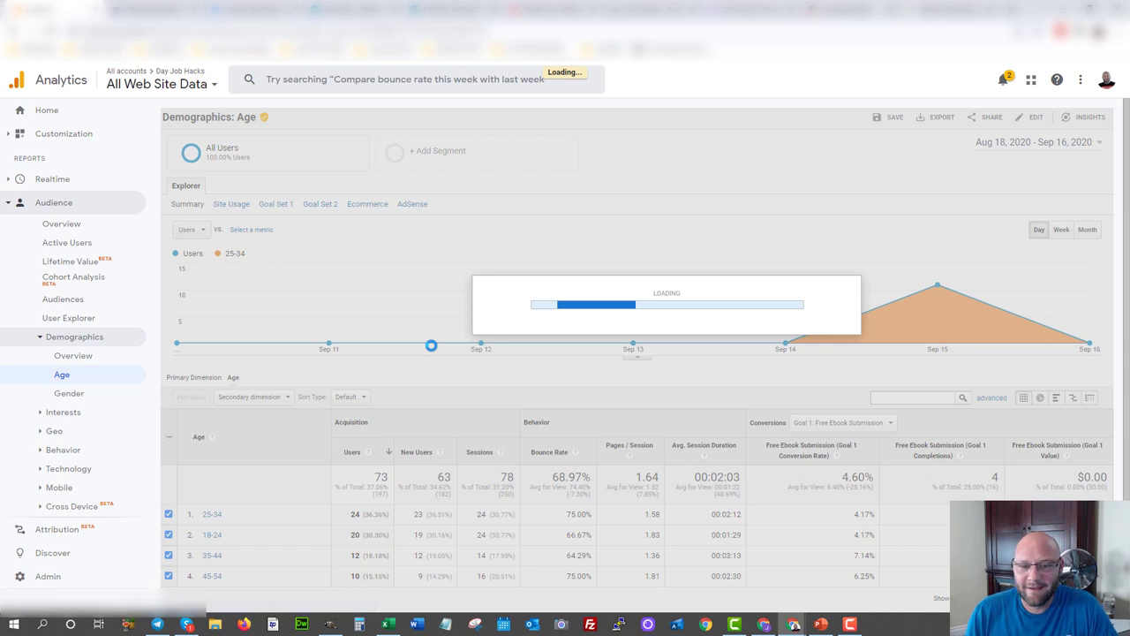
pyautogui.scroll(-2, 422, 321)
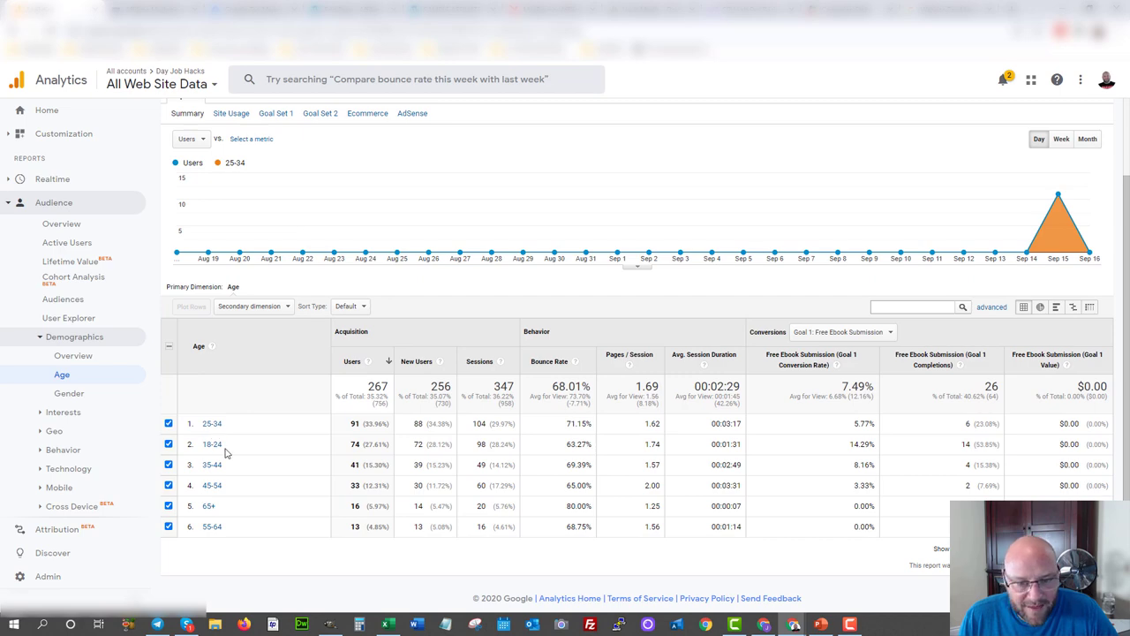
pyautogui.click(68, 394)
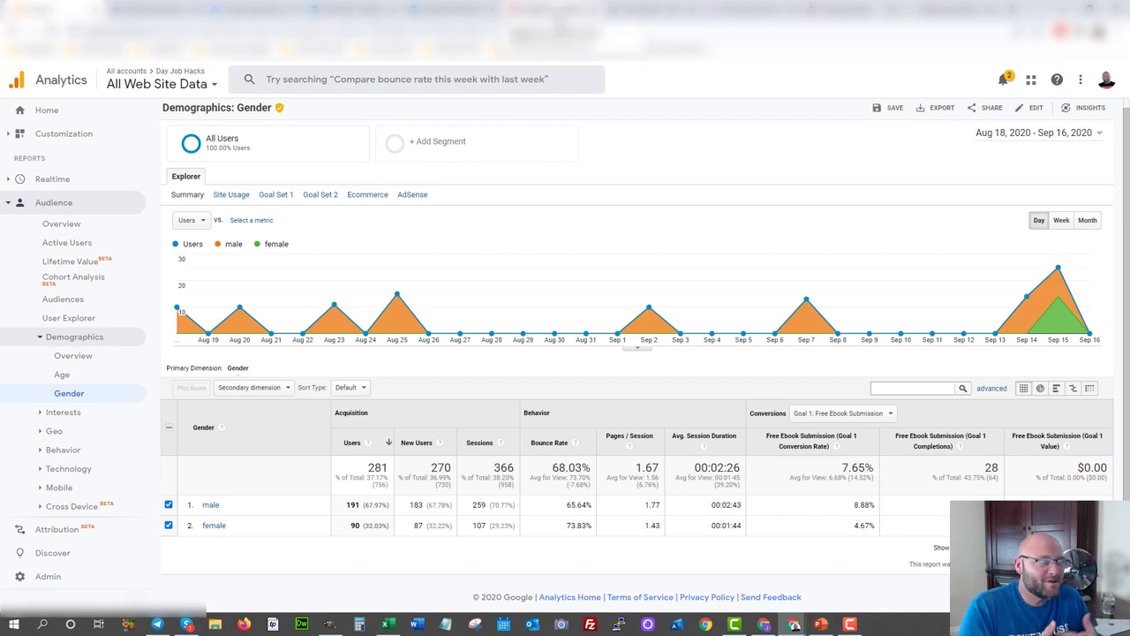
# Switch to MaxBounty and look through the approved campaigns' names and CPA rates, and view the Powerhouse Affiliate dashboard.
pyautogui.hotkey('ctrl', 'Tab')
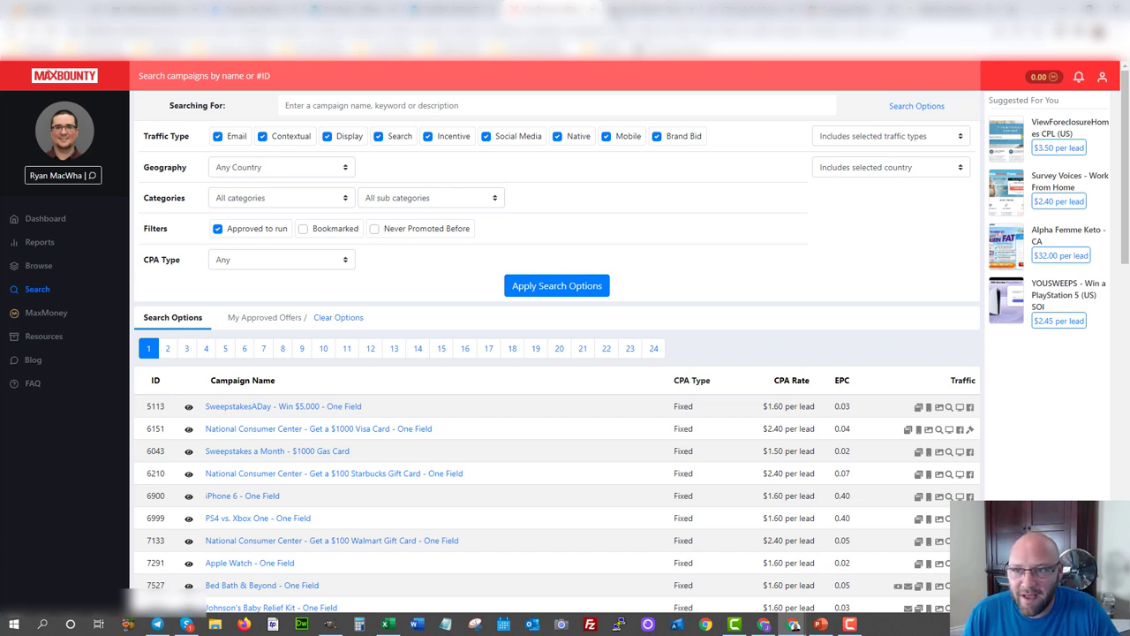
pyautogui.click(629, 11)
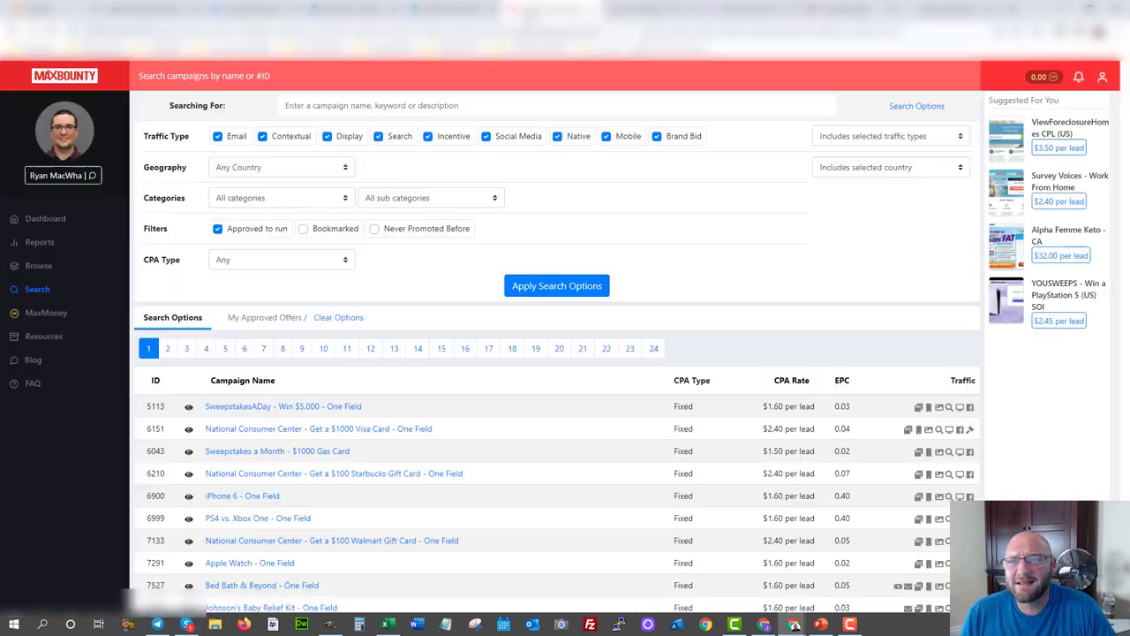
pyautogui.click(548, 14)
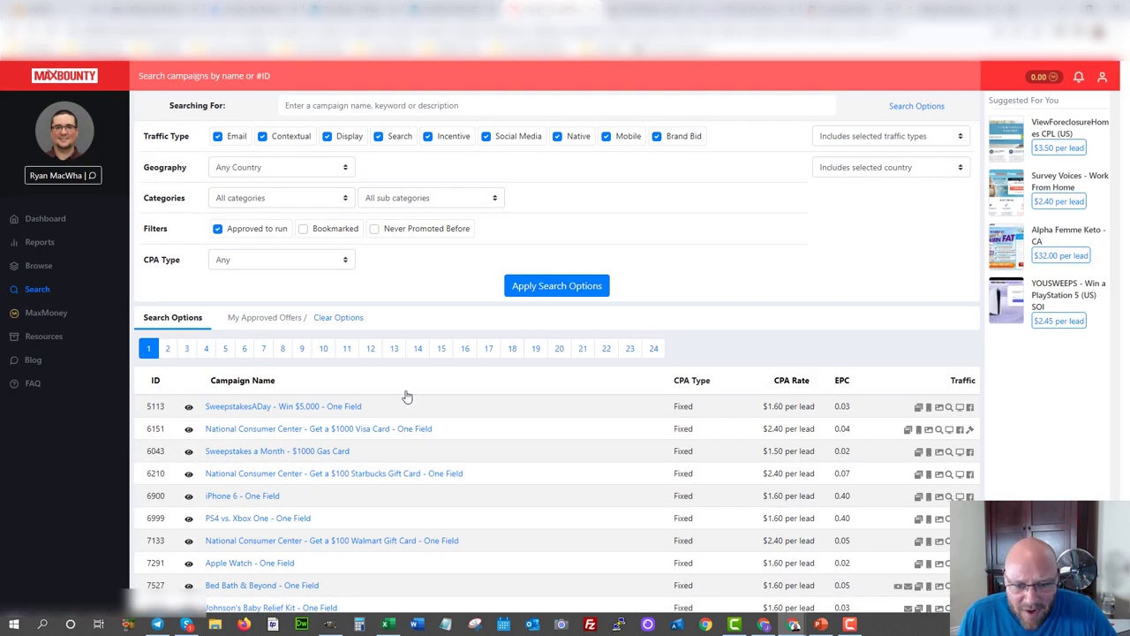
pyautogui.scroll(-2, 407, 397)
pyautogui.scroll(2, 535, 306)
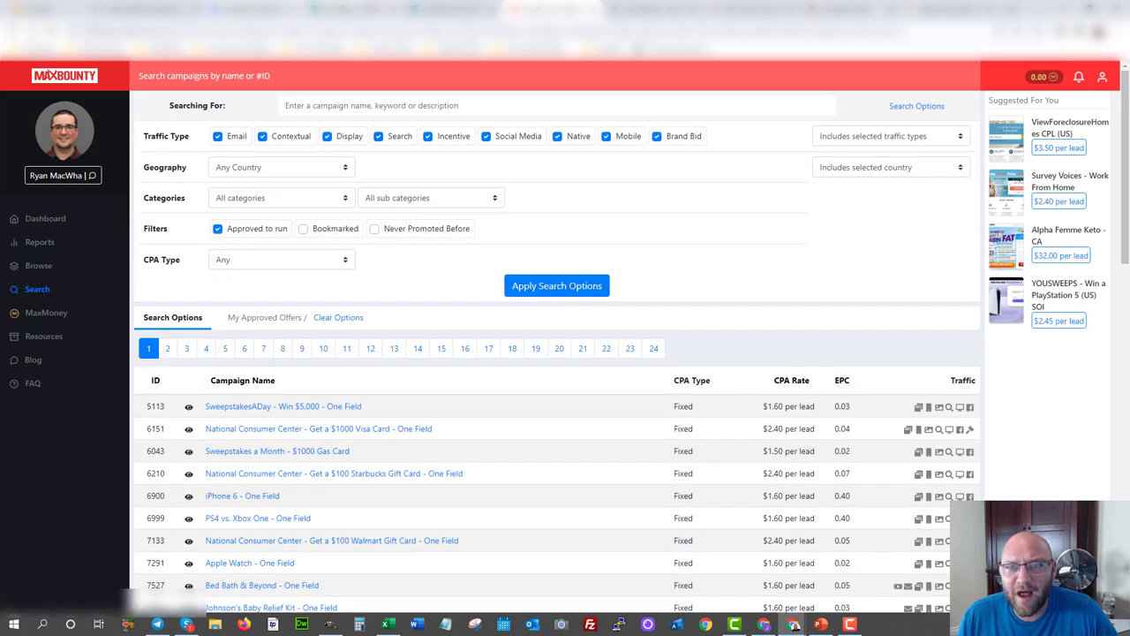
pyautogui.scroll(-2, 614, 275)
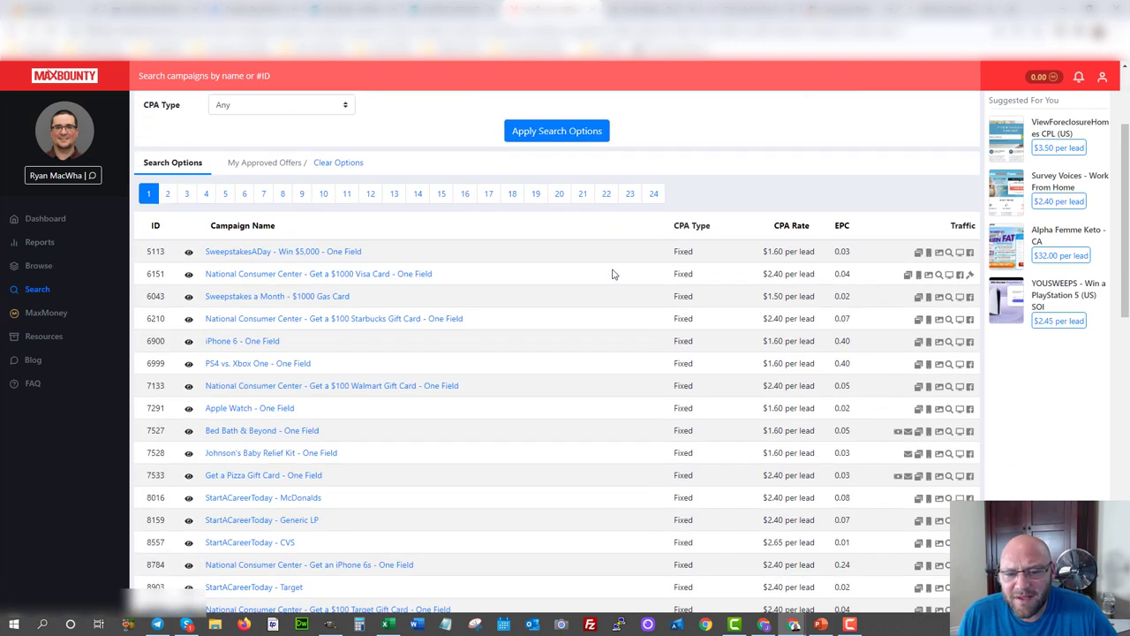
pyautogui.scroll(-4, 612, 273)
pyautogui.scroll(2, 606, 280)
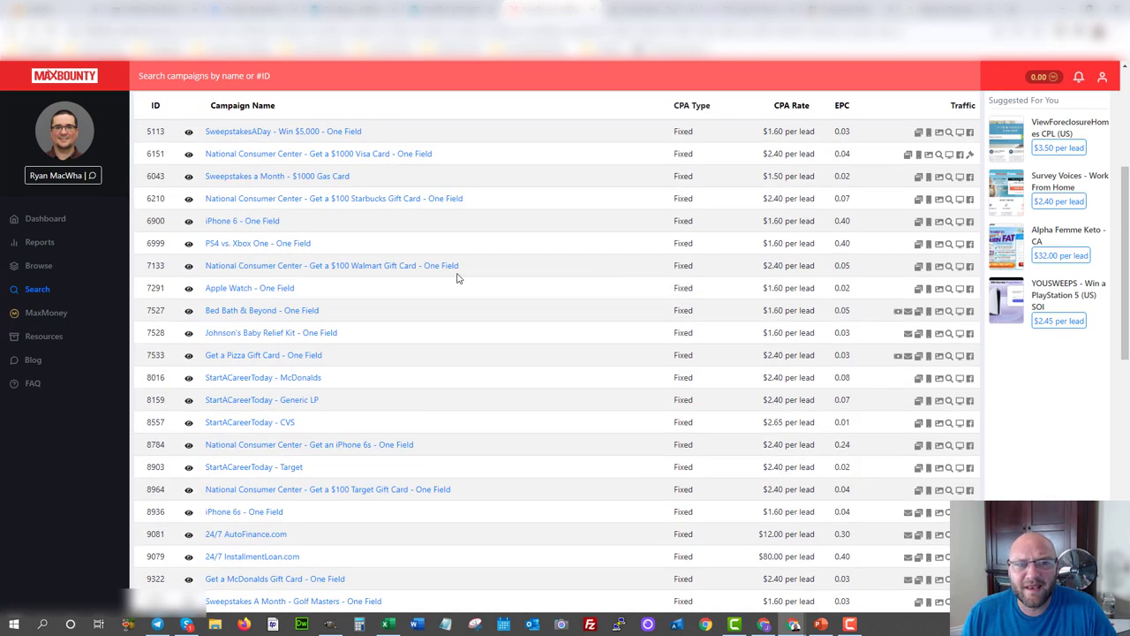
pyautogui.scroll(3, 456, 278)
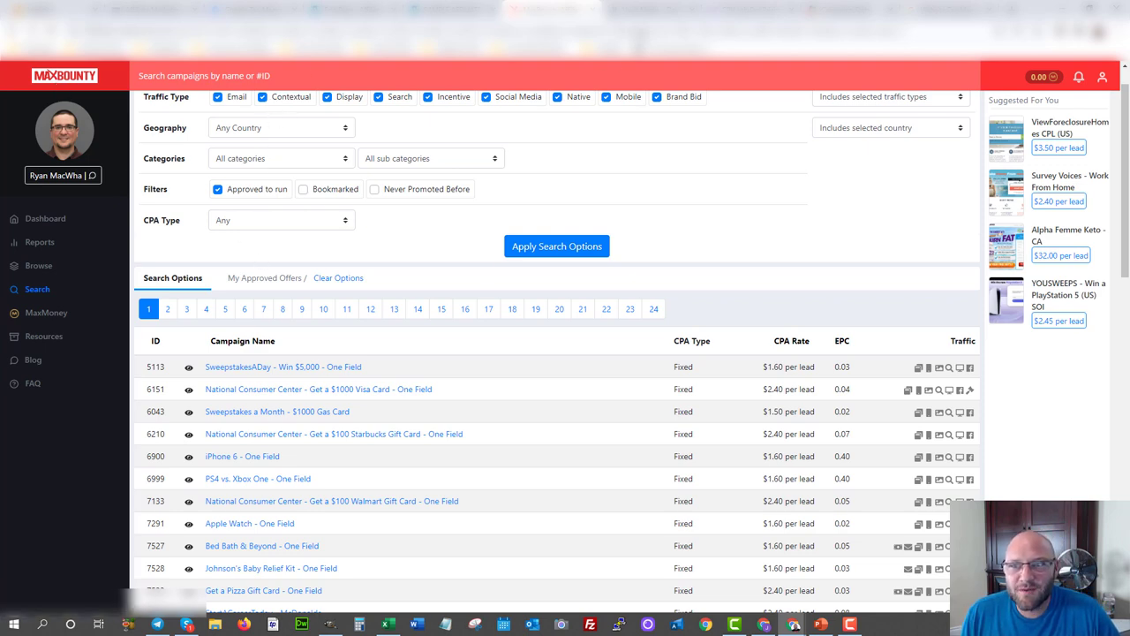
pyautogui.click(641, 9)
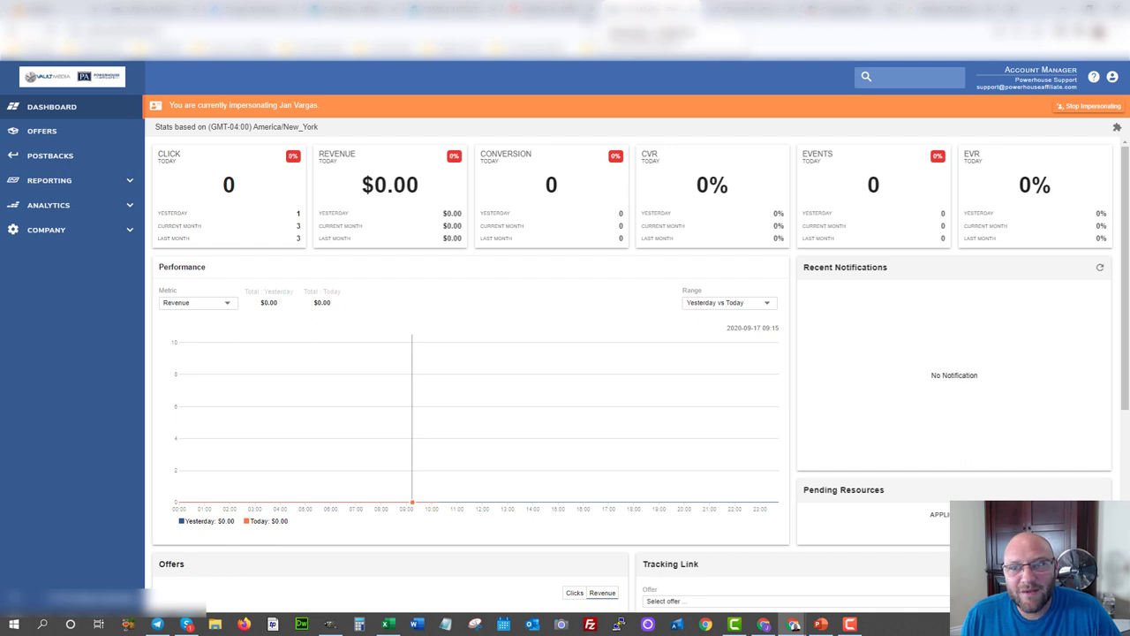
# Return to MaxBounty, search approved campaigns for "money" in the Biz Opp category, and open the Retire With Freedom (US,CA) campaign.
pyautogui.click(557, 13)
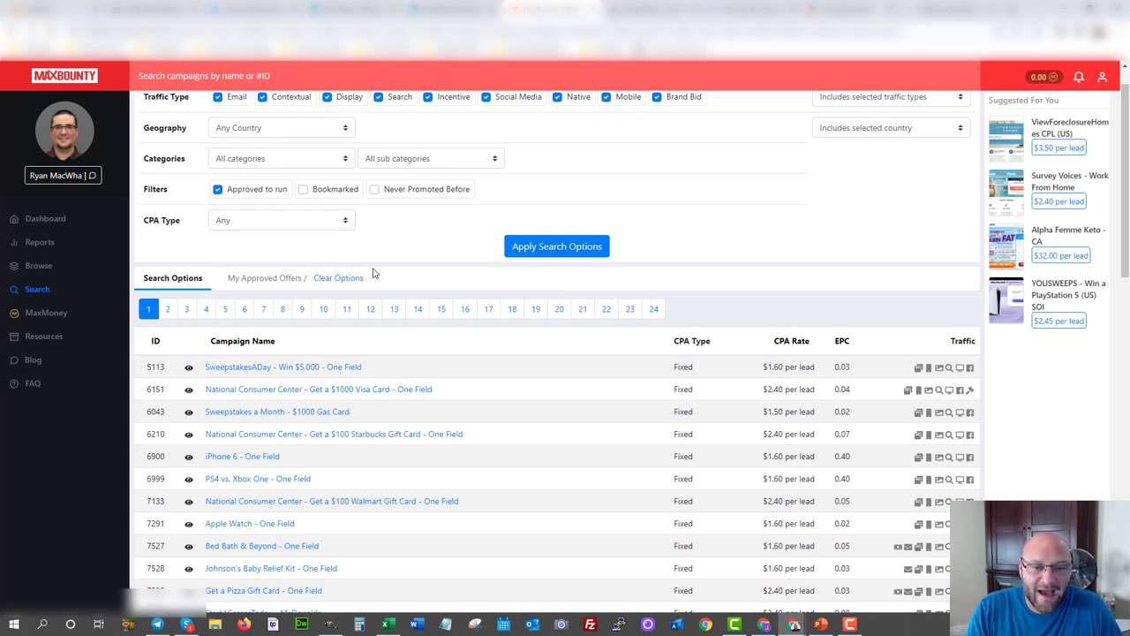
pyautogui.scroll(-3, 373, 273)
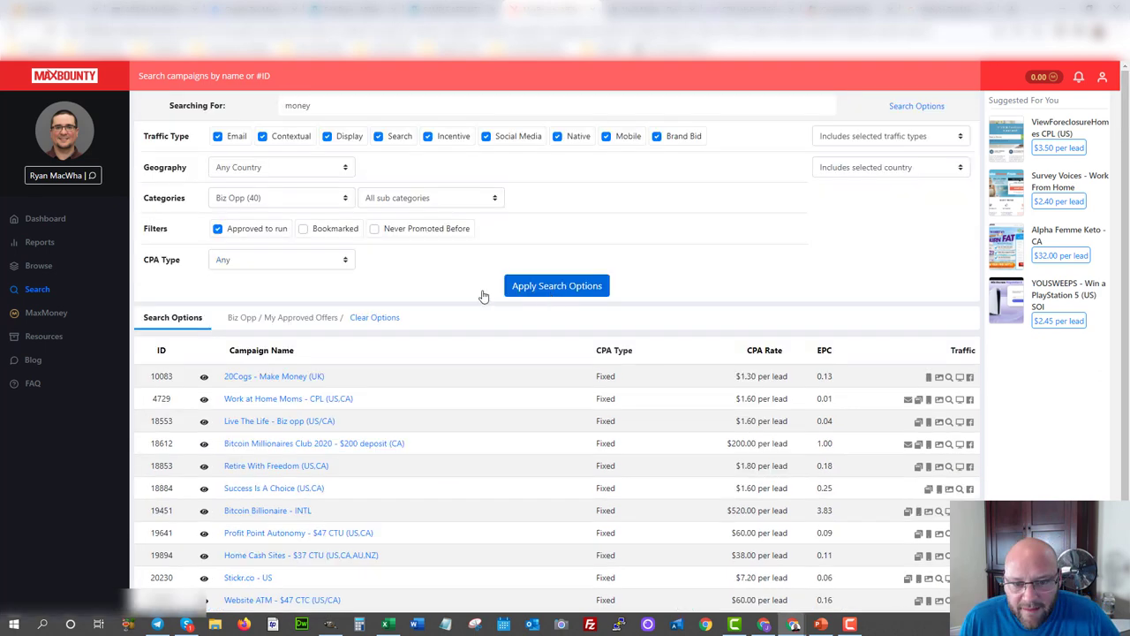
pyautogui.scroll(-1, 399, 318)
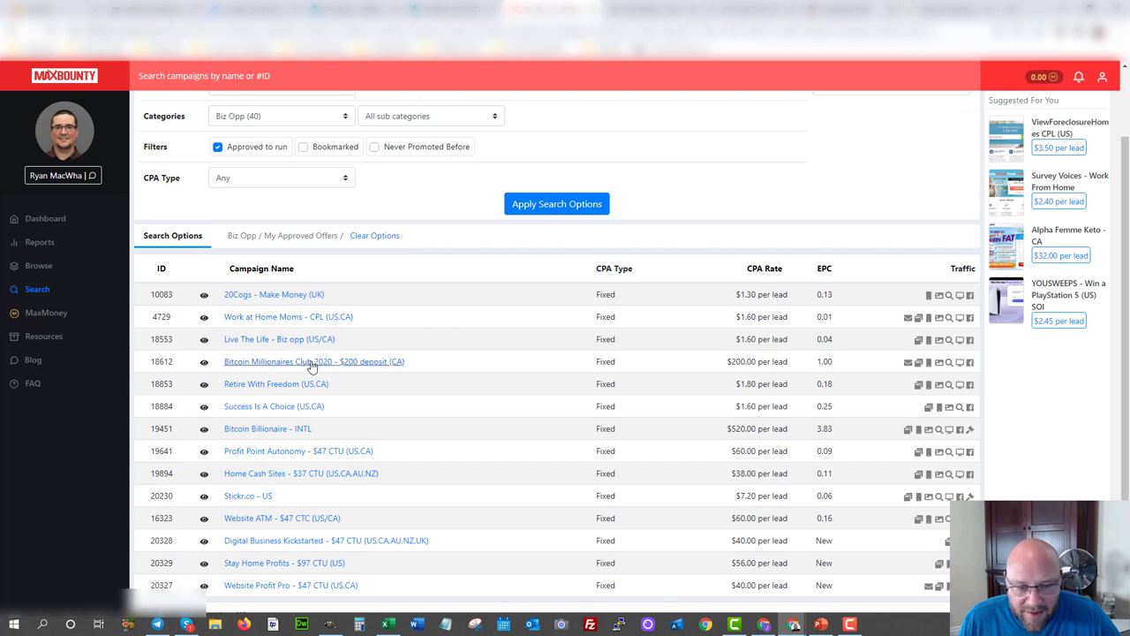
pyautogui.scroll(-1, 313, 366)
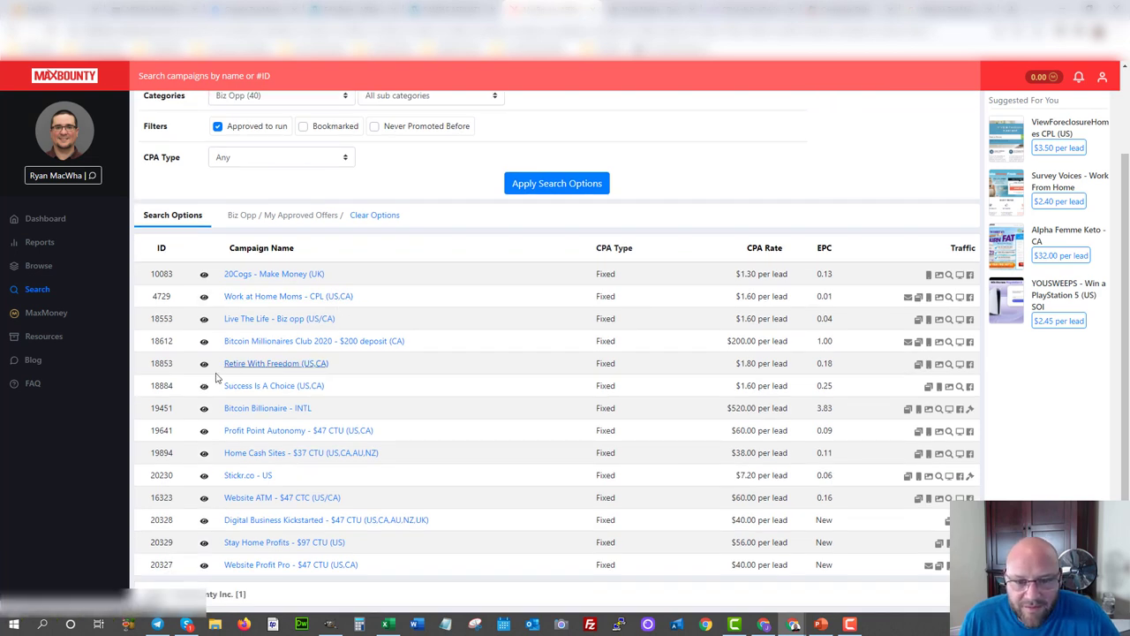
pyautogui.moveTo(204, 369)
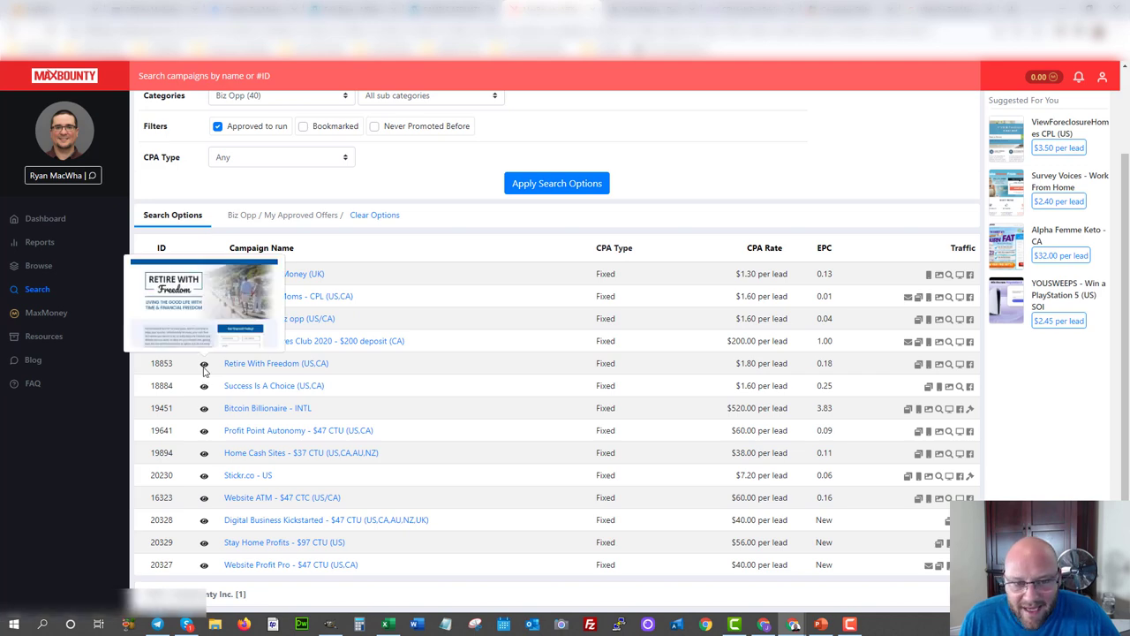
pyautogui.click(263, 365)
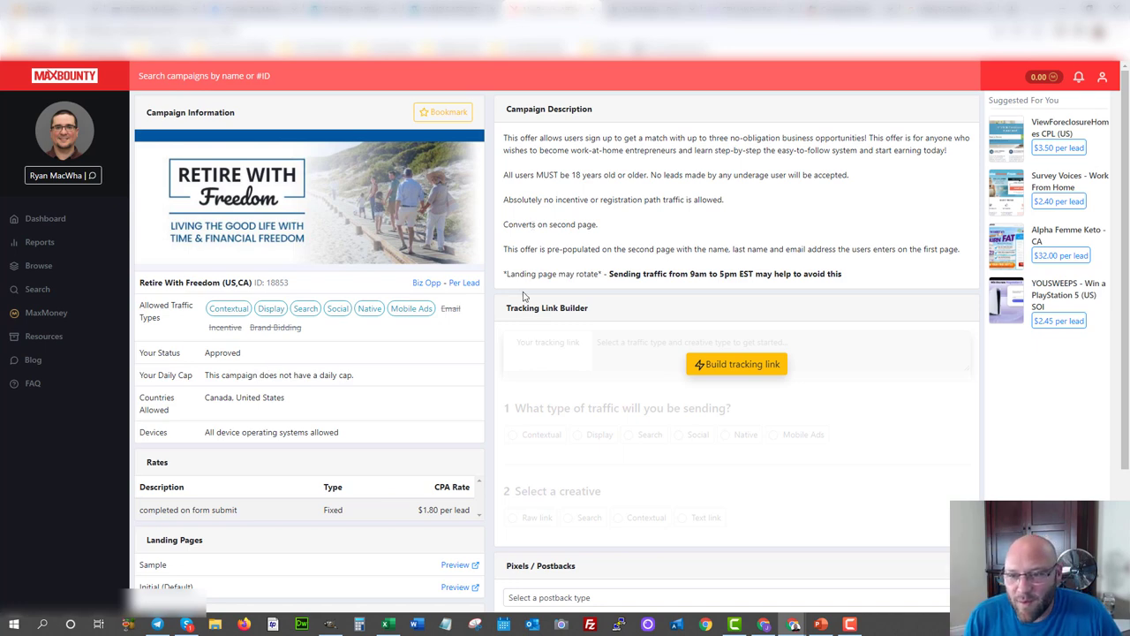
# Build the campaign's tracking link for Social traffic with the Raw link creative.
pyautogui.click(740, 368)
pyautogui.scroll(-2, 613, 361)
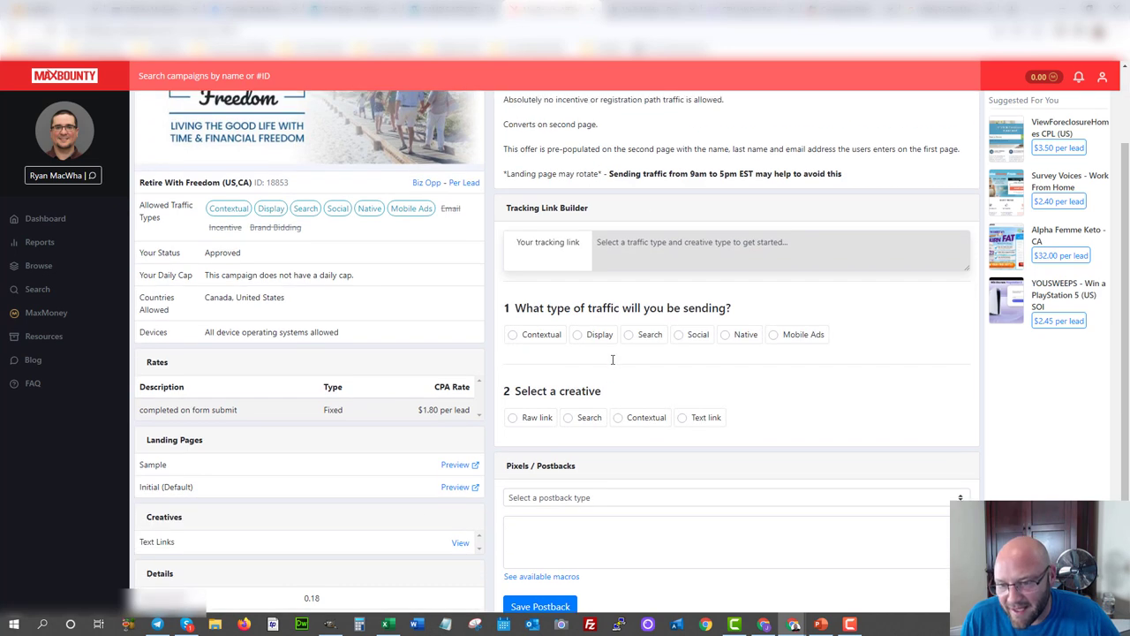
pyautogui.click(676, 333)
pyautogui.click(512, 416)
pyautogui.scroll(-1, 529, 371)
pyautogui.scroll(4, 581, 218)
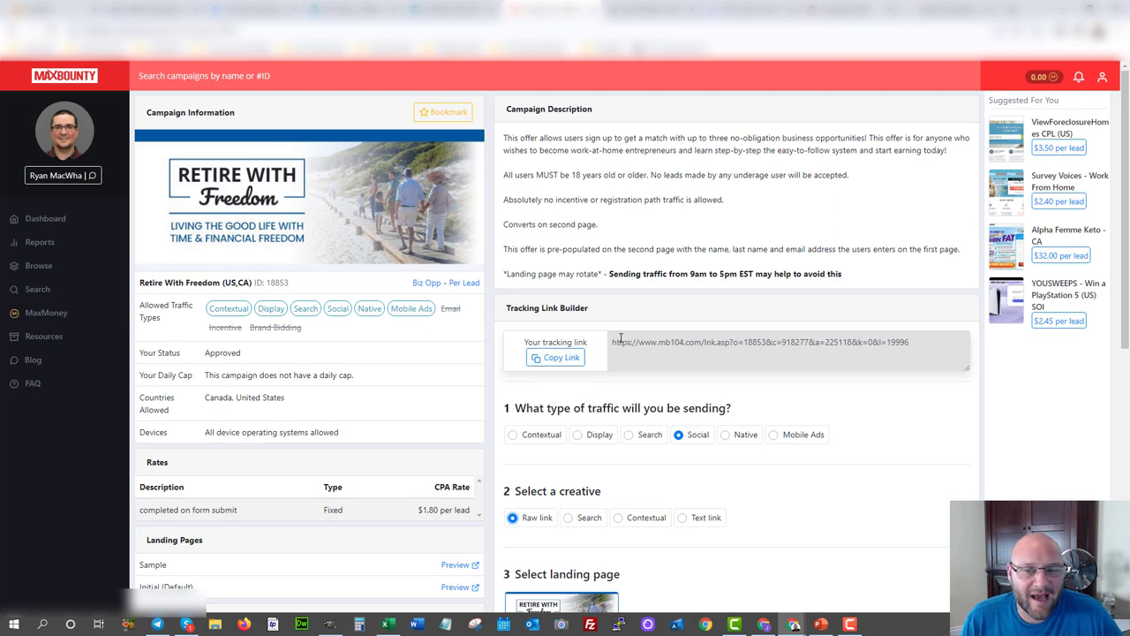
# Copy the tracking link generated for the Retire With Freedom campaign.
pyautogui.click(547, 357)
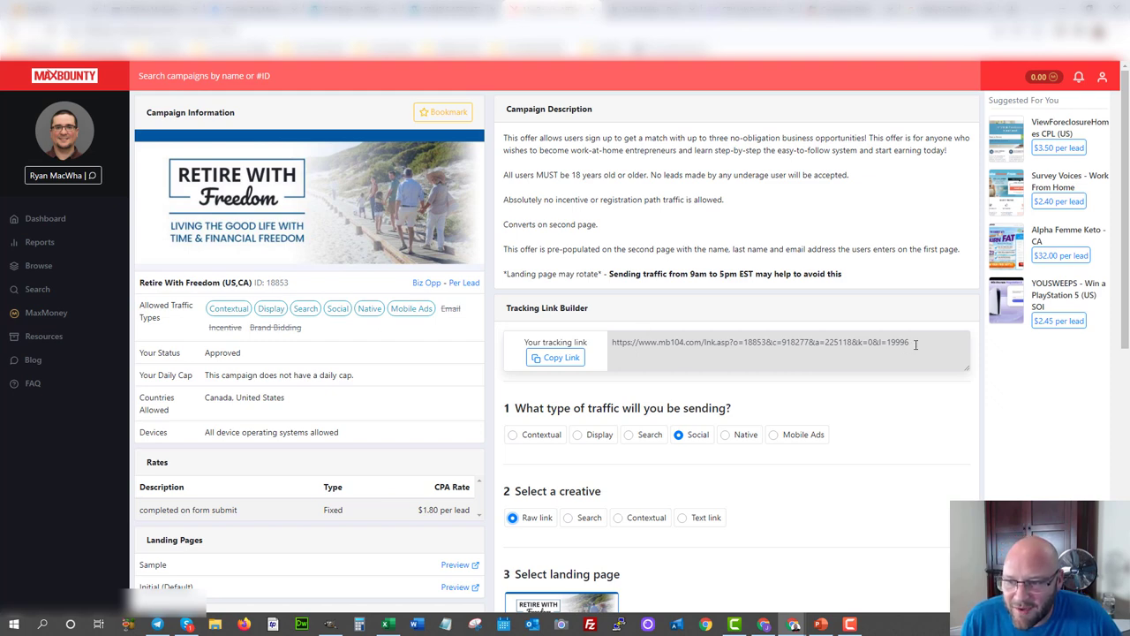
pyautogui.moveTo(915, 344); pyautogui.dragTo(607, 358)
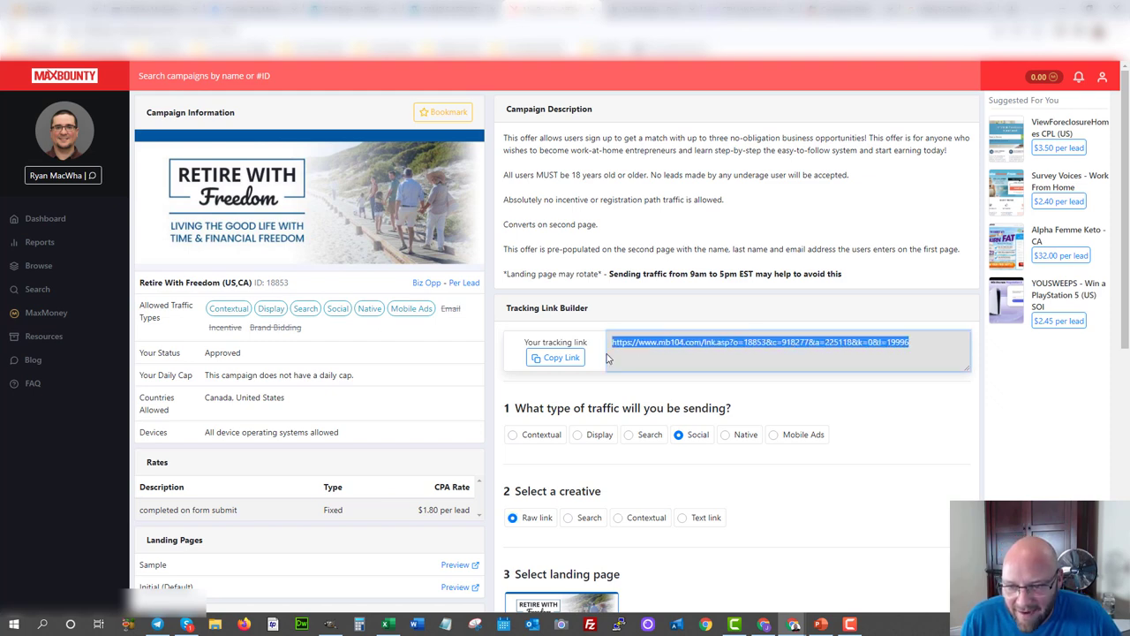
pyautogui.click(549, 357)
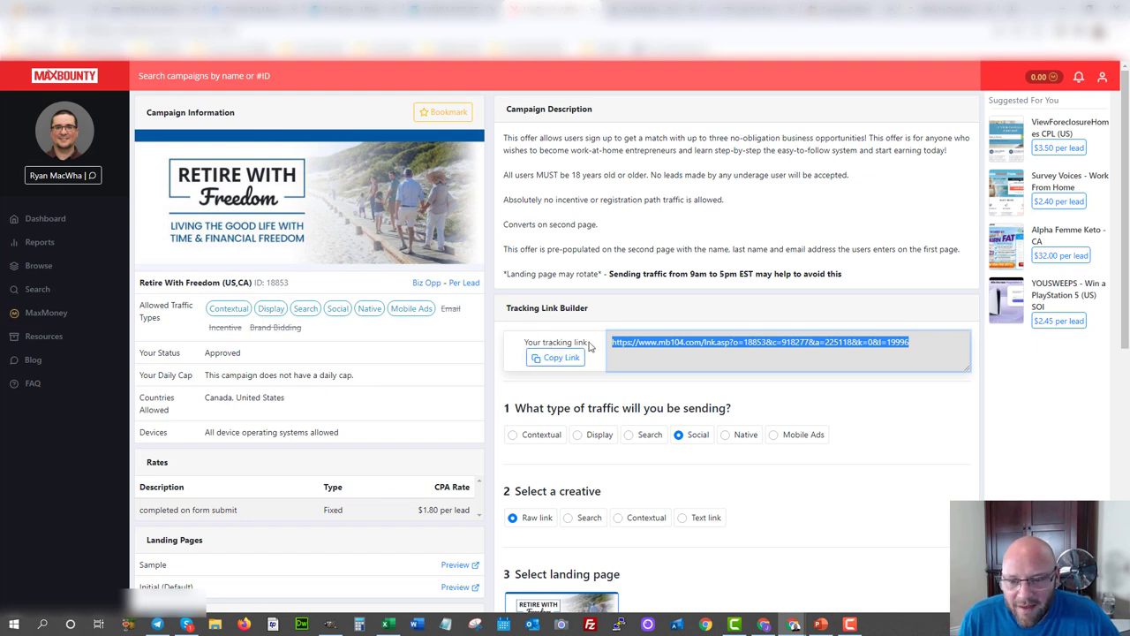
# Set the tracking link's Sub ID 1 to 1 and Sub ID 2 to 2, and highlight the resulting link.
pyautogui.scroll(-5, 588, 348)
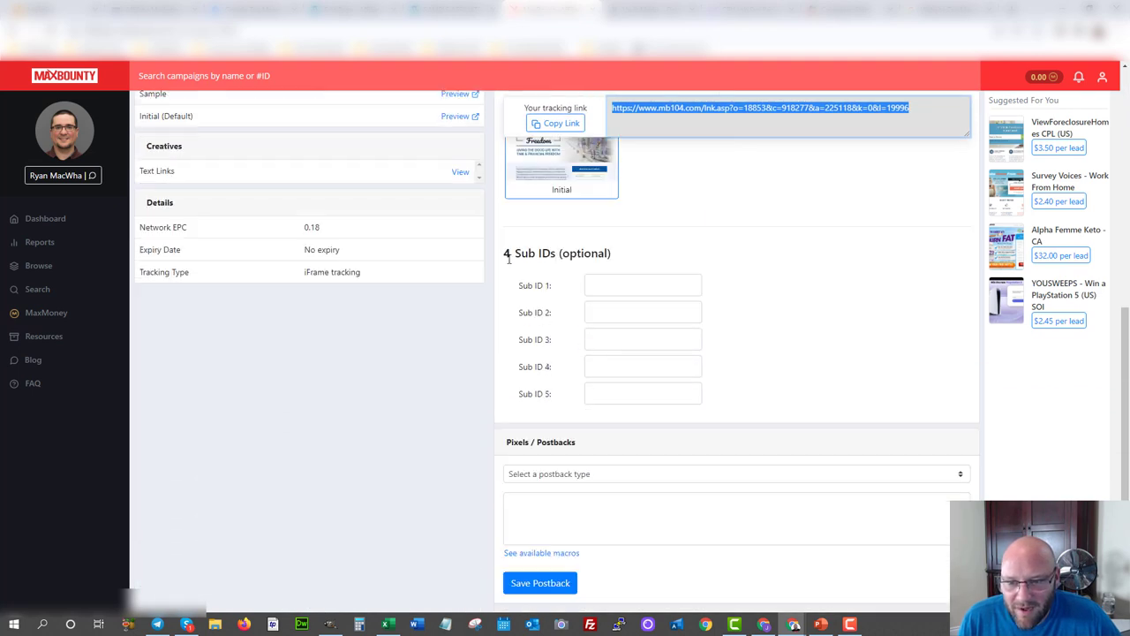
pyautogui.moveTo(519, 253); pyautogui.dragTo(631, 263)
pyautogui.click(610, 284)
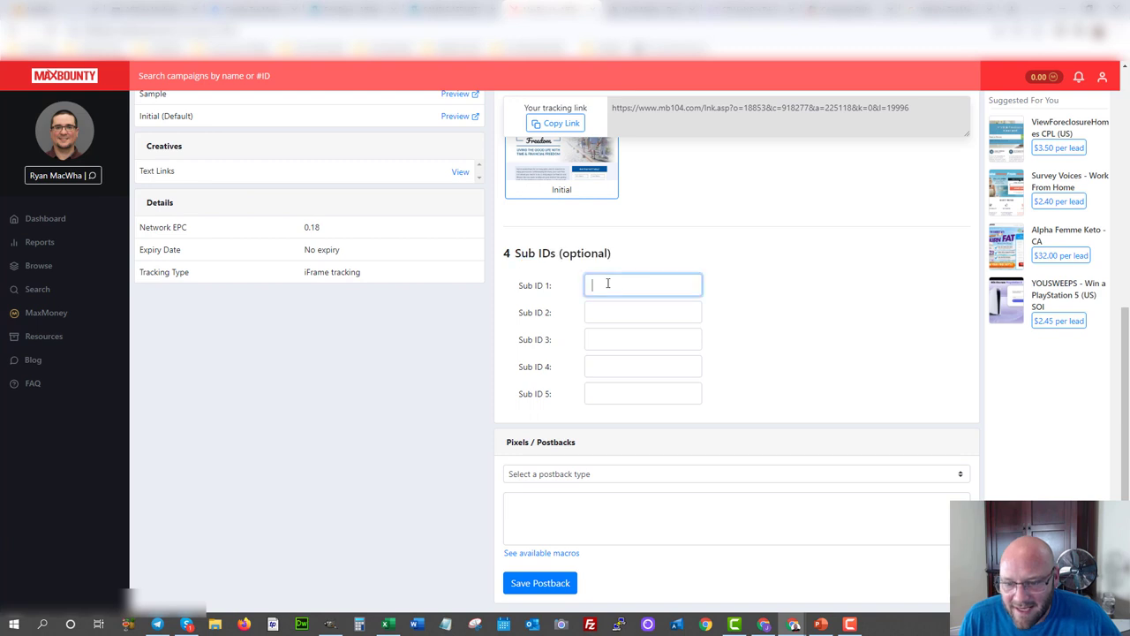
pyautogui.write('1')
pyautogui.click(599, 311)
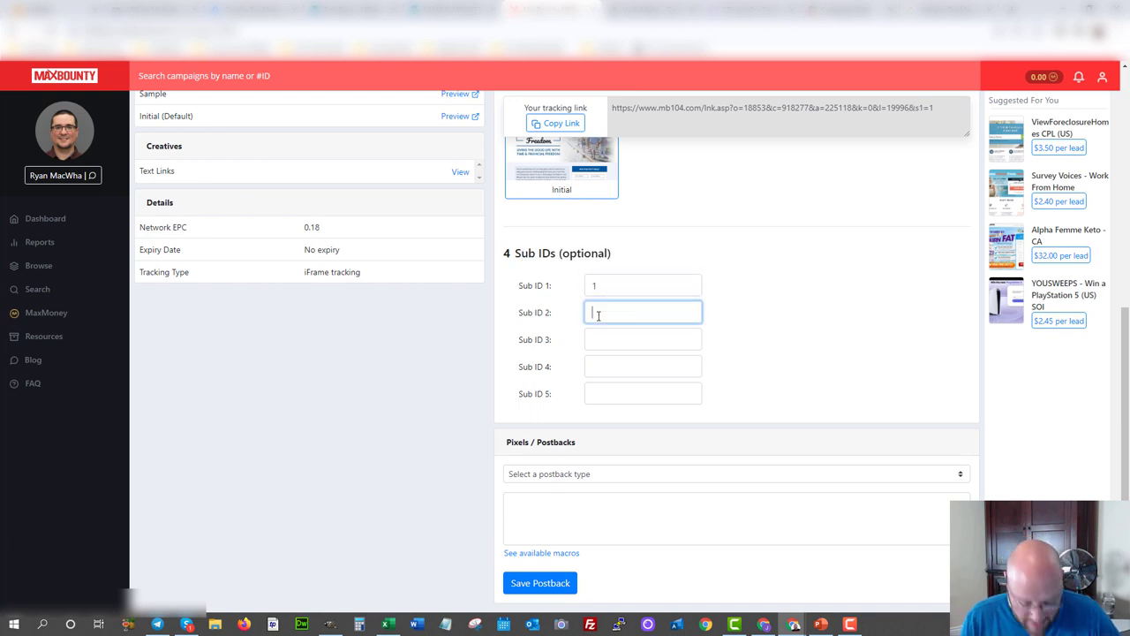
pyautogui.write('2')
pyautogui.scroll(1, 630, 289)
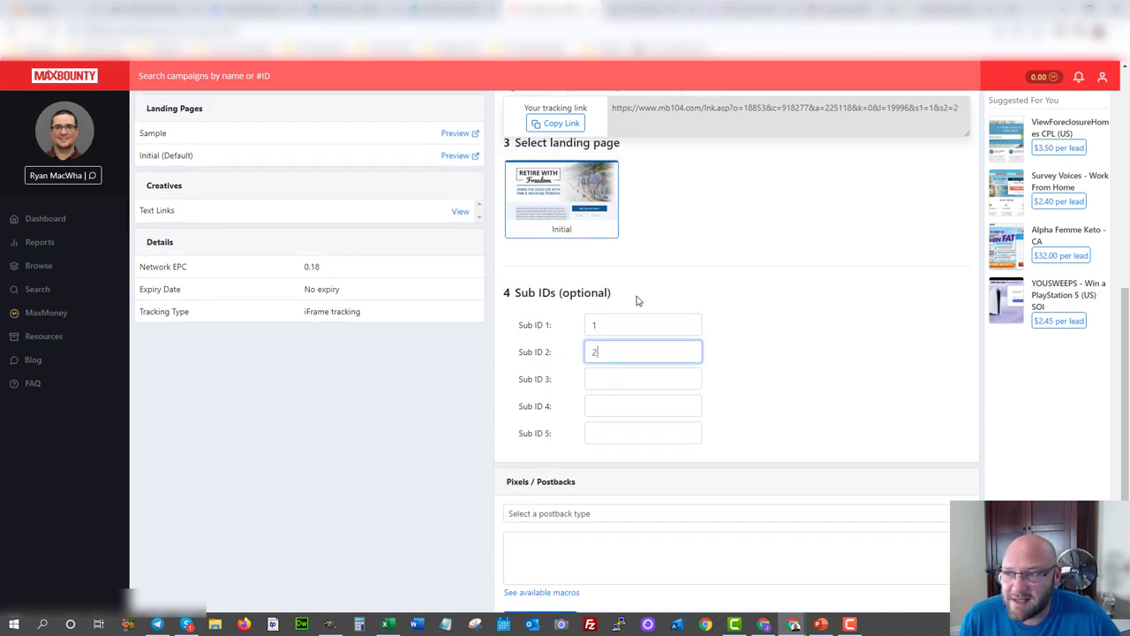
pyautogui.moveTo(963, 110); pyautogui.dragTo(600, 121)
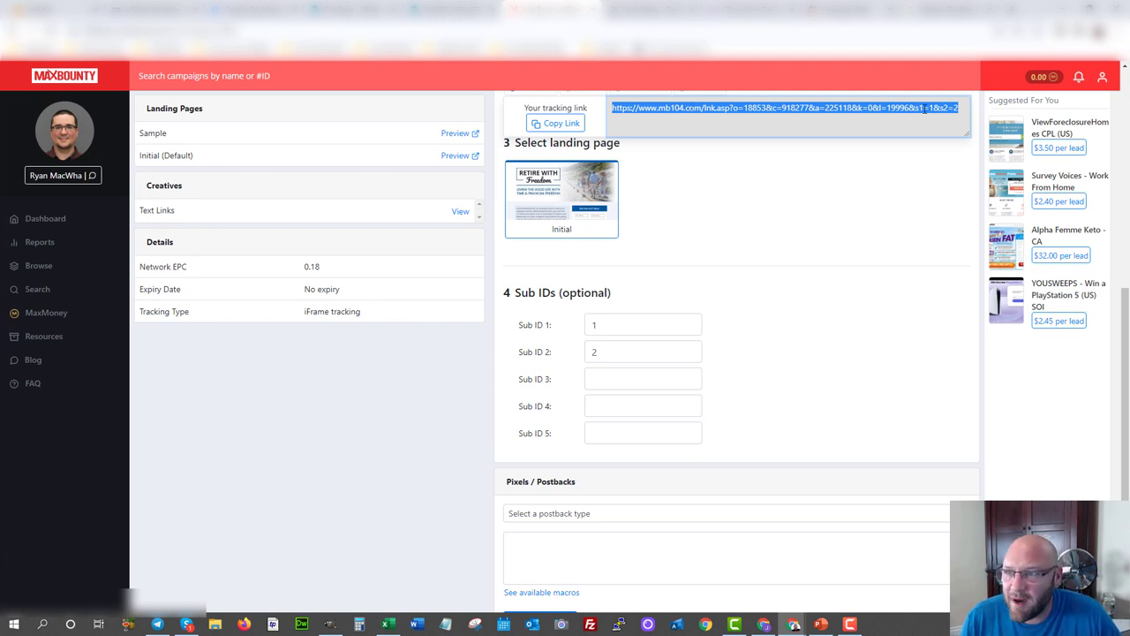
# Replace the tracking link's Sub ID 1 value with "affiliate".
pyautogui.doubleClick(595, 326)
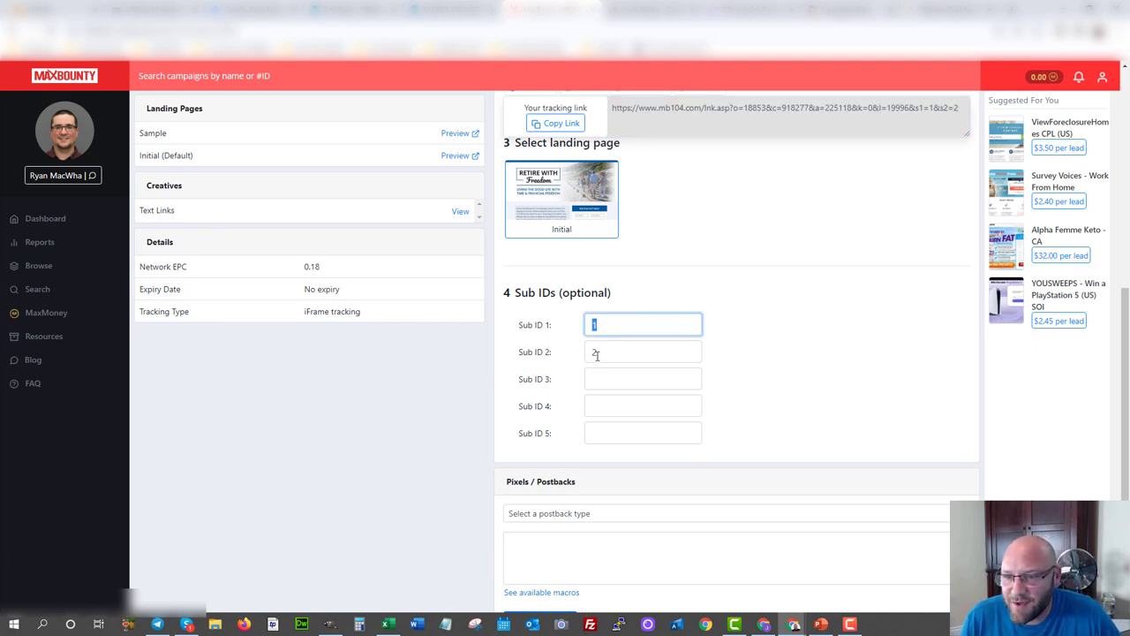
pyautogui.doubleClick(594, 353)
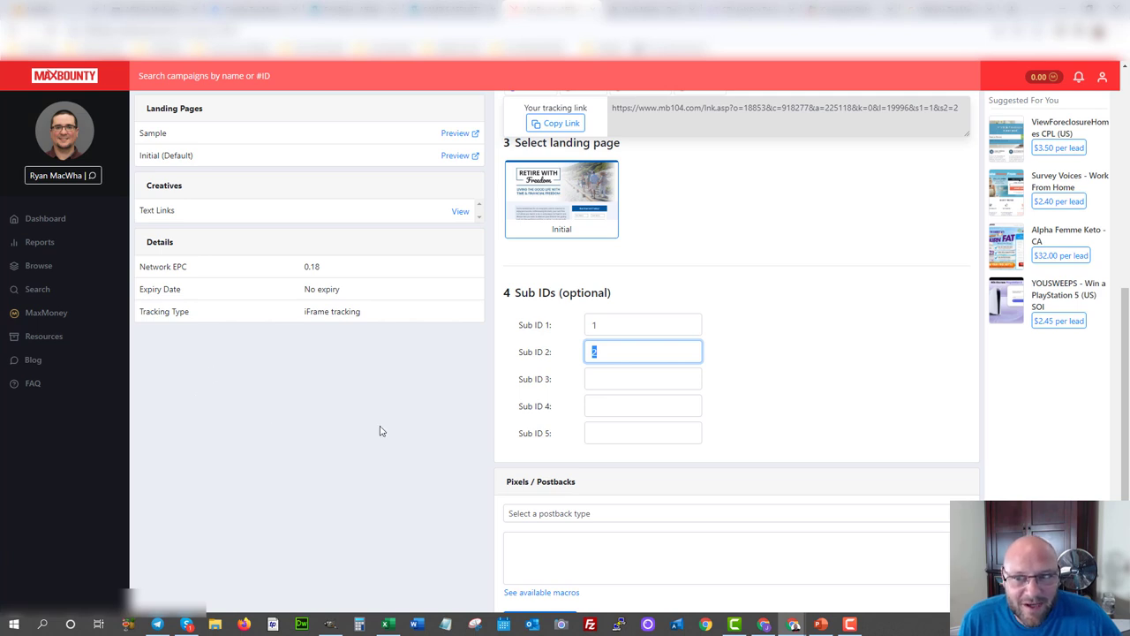
pyautogui.click(928, 104)
pyautogui.click(566, 329)
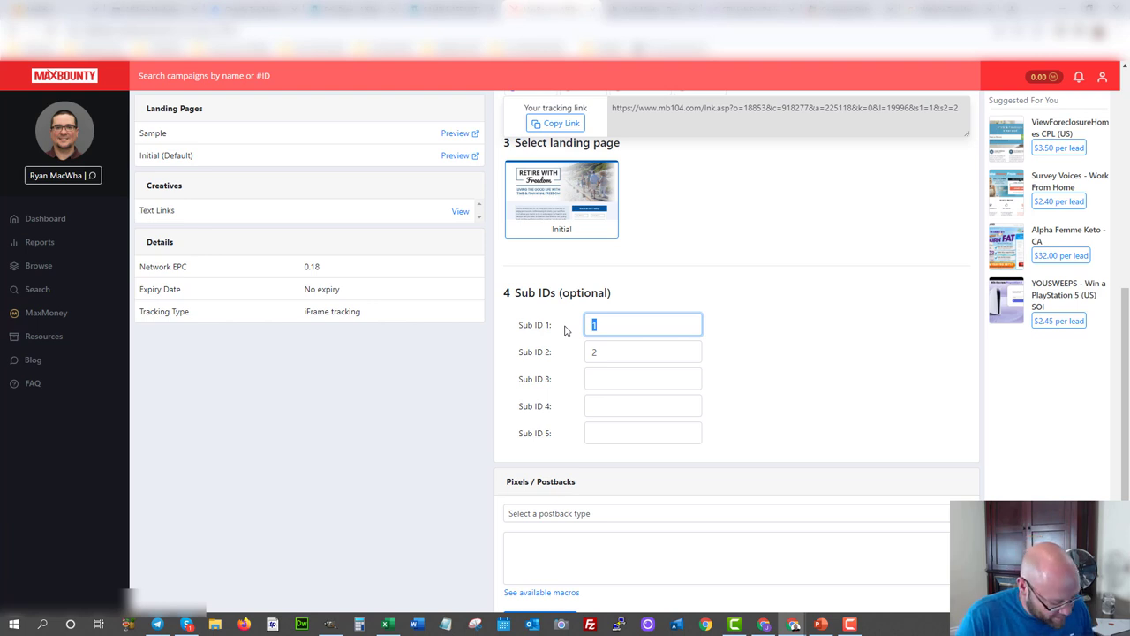
pyautogui.write('affiliate')
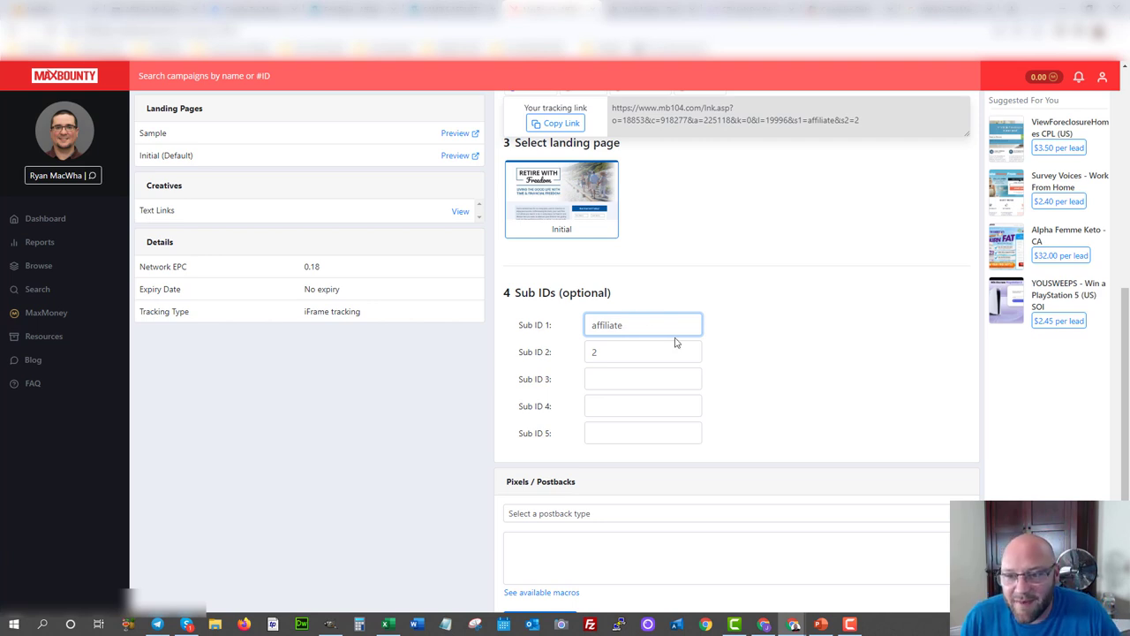
# Clear the Sub ID 1 value from the Retire With Freedom tracking link.
pyautogui.moveTo(650, 323); pyautogui.dragTo(590, 324)
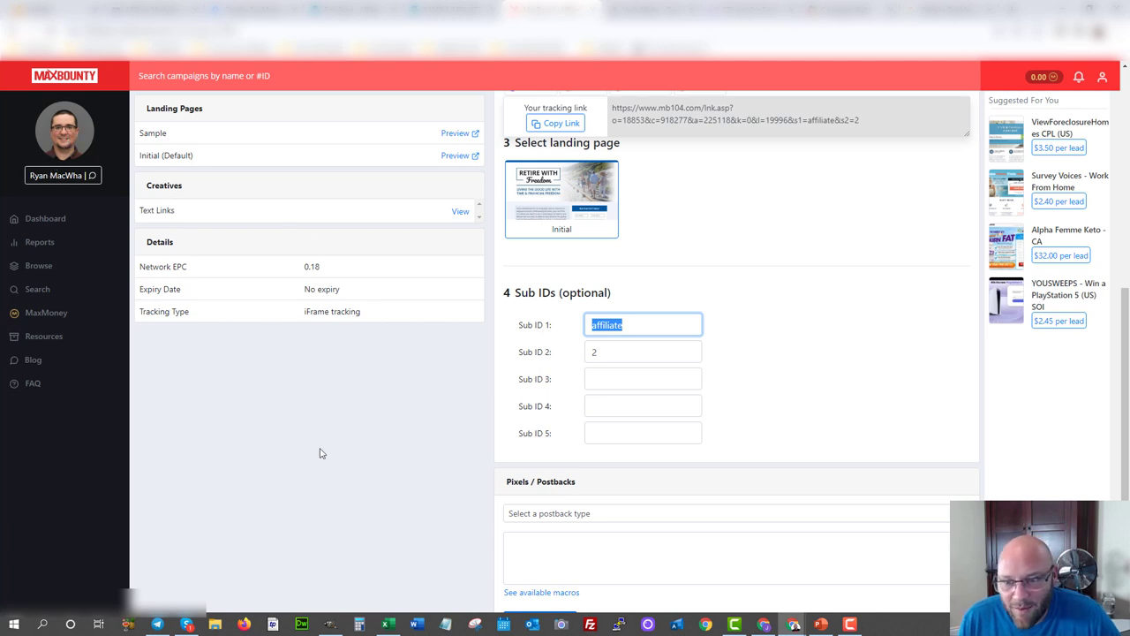
pyautogui.click(649, 333)
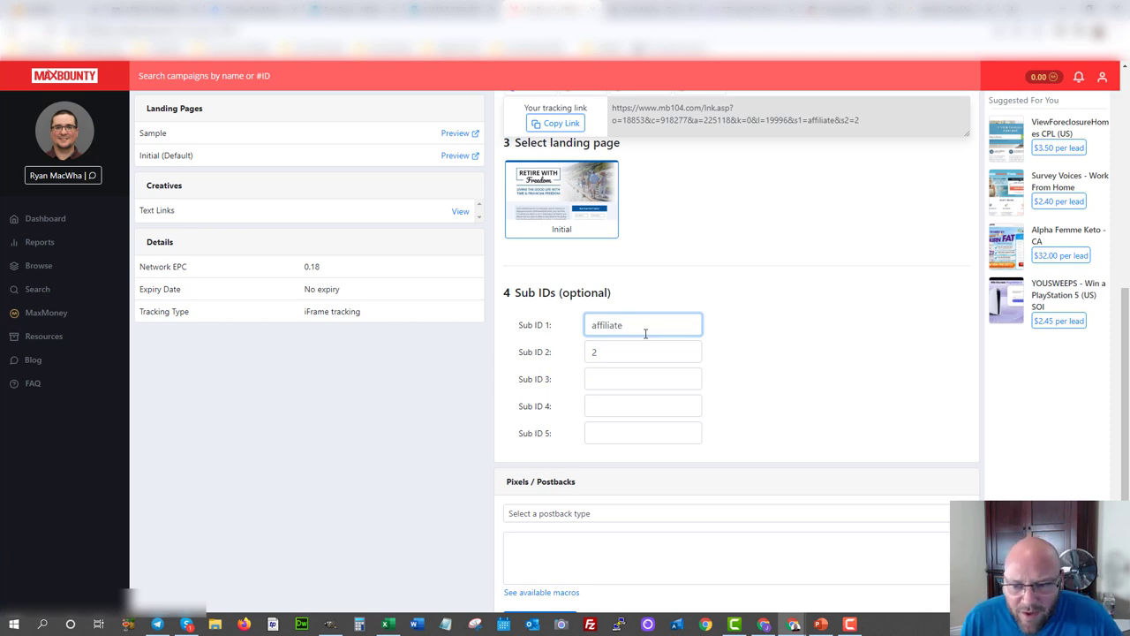
pyautogui.moveTo(648, 330); pyautogui.dragTo(589, 322)
pyautogui.press('BackSpace')
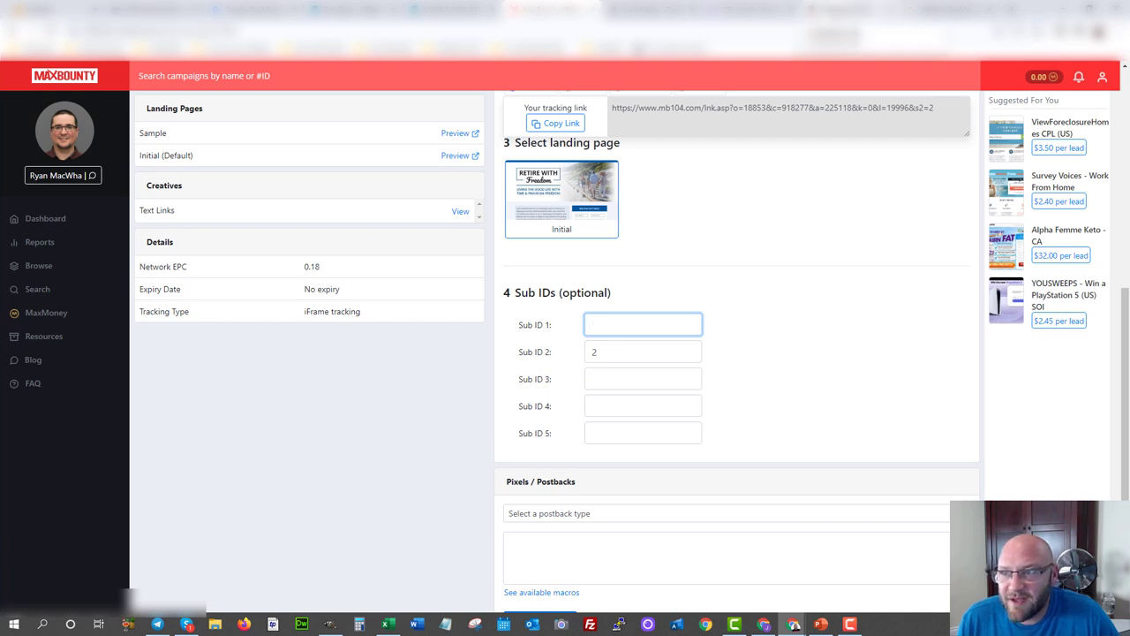
# Switch to CPV Lab Pro's campaign stats and view the support and version information in its side panel.
pyautogui.hotkey('ctrl', 'Tab')
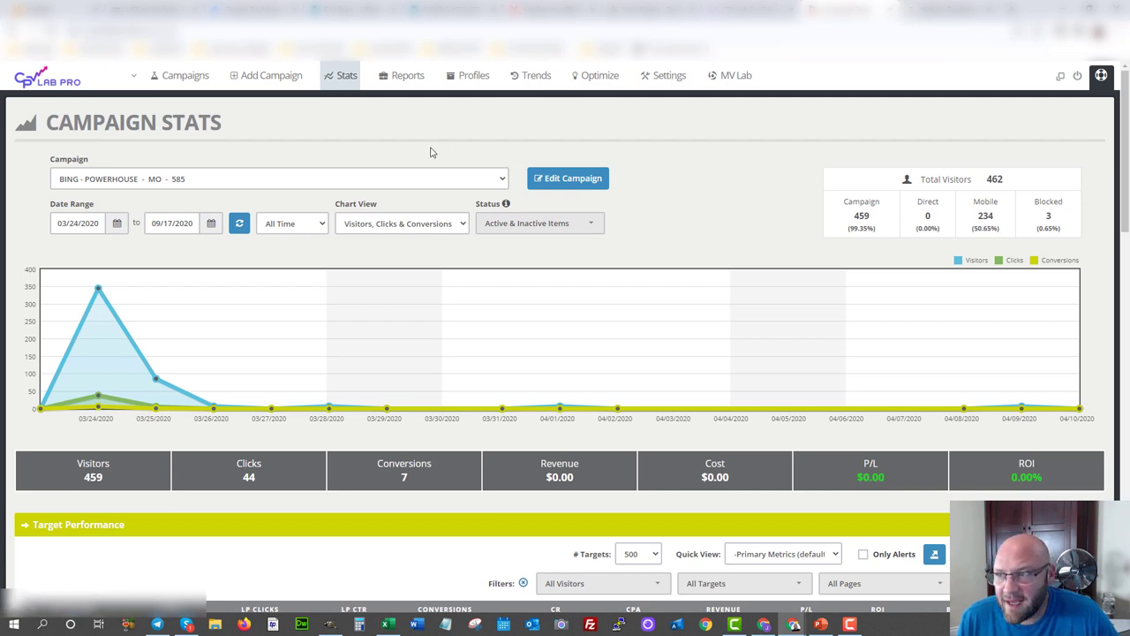
pyautogui.click(1100, 78)
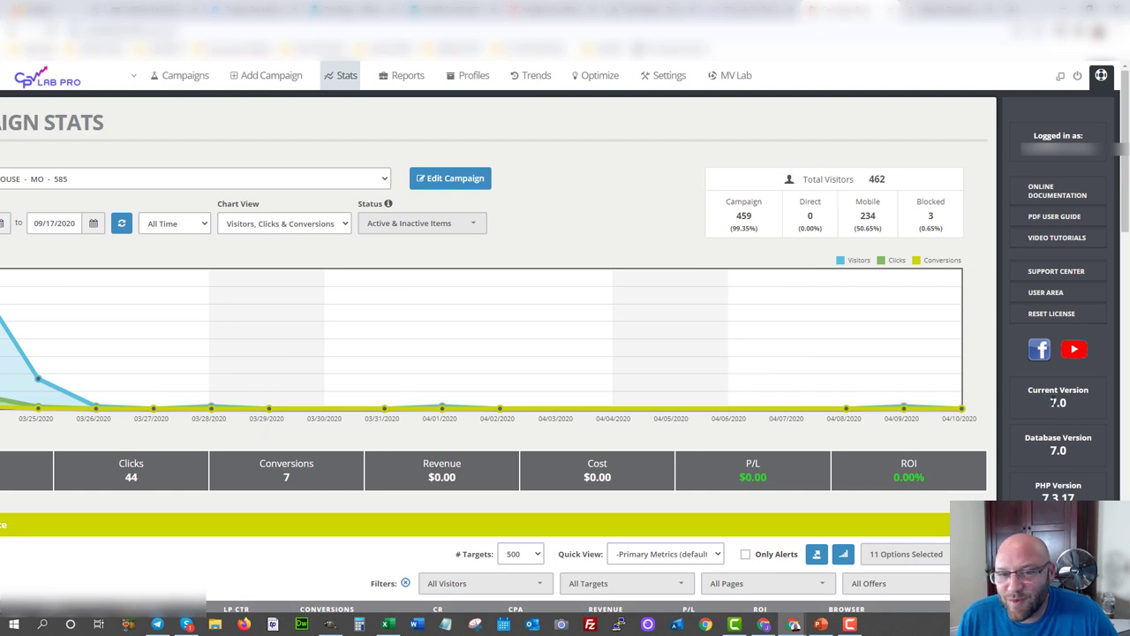
pyautogui.click(1102, 77)
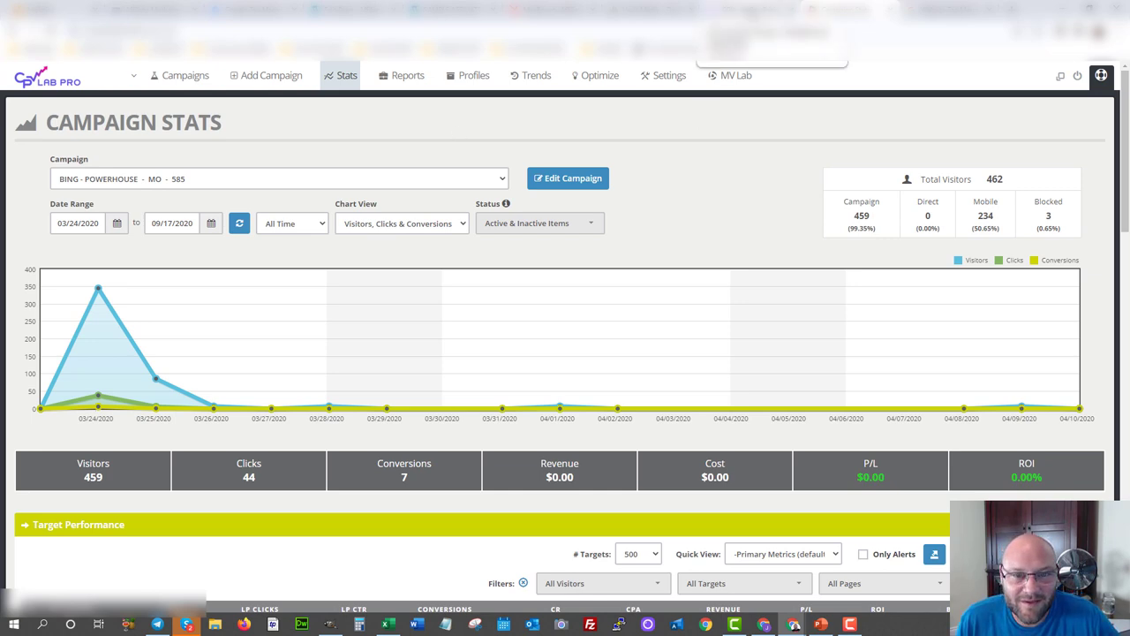
# Switch to the CPV Lab Pro pricing page and review the Starter, Pro and Expert plan prices.
pyautogui.click(751, 10)
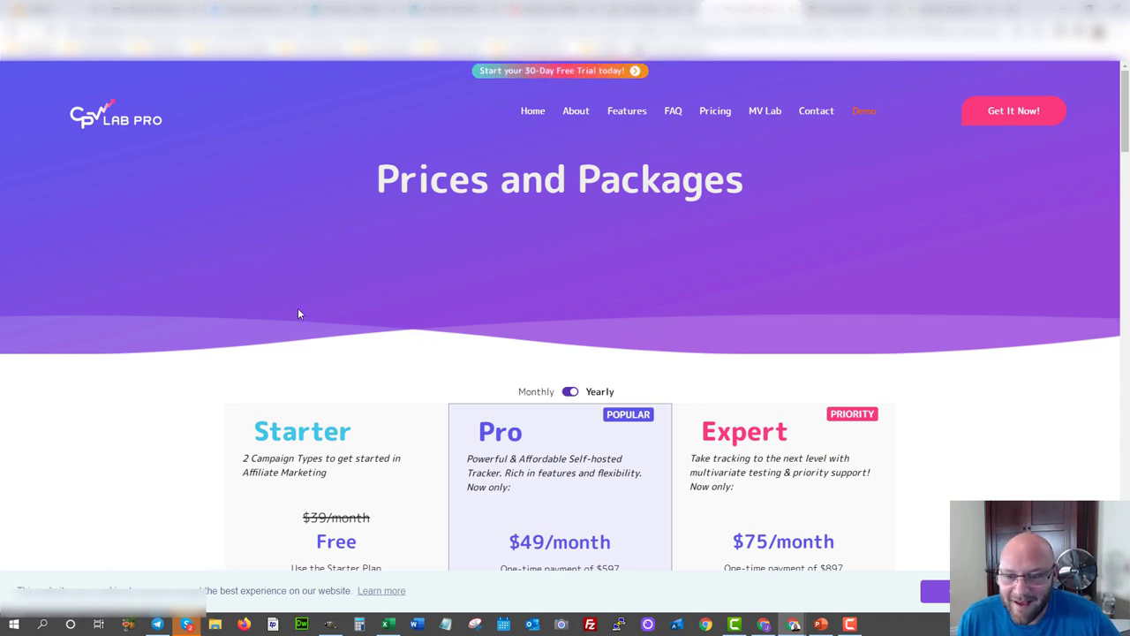
pyautogui.scroll(-2, 298, 311)
pyautogui.scroll(2, 299, 311)
pyautogui.scroll(-3, 300, 312)
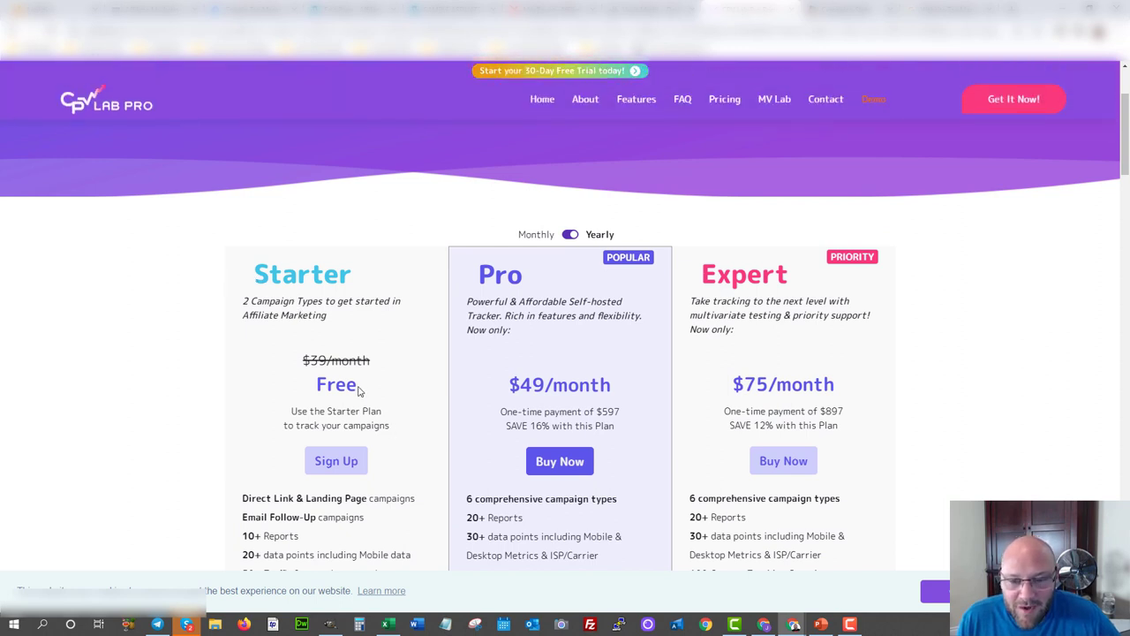
pyautogui.moveTo(361, 391); pyautogui.dragTo(306, 391)
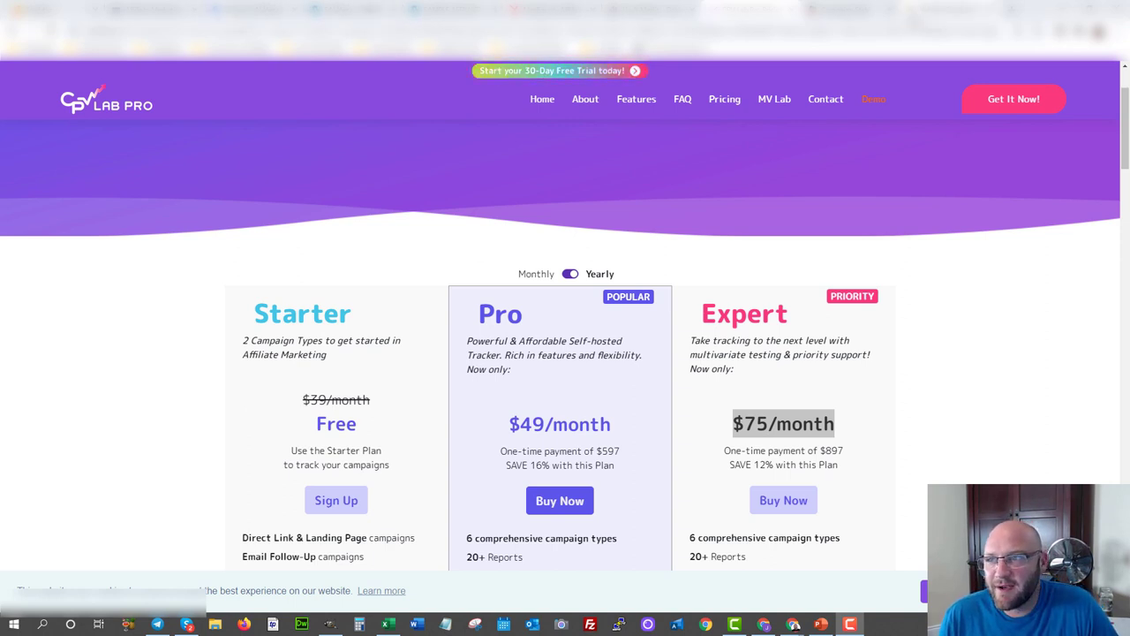
# Return to the campaign stats for BING - POWERHOUSE - MO - 585 and look over its chart and summary figures.
pyautogui.click(794, 625)
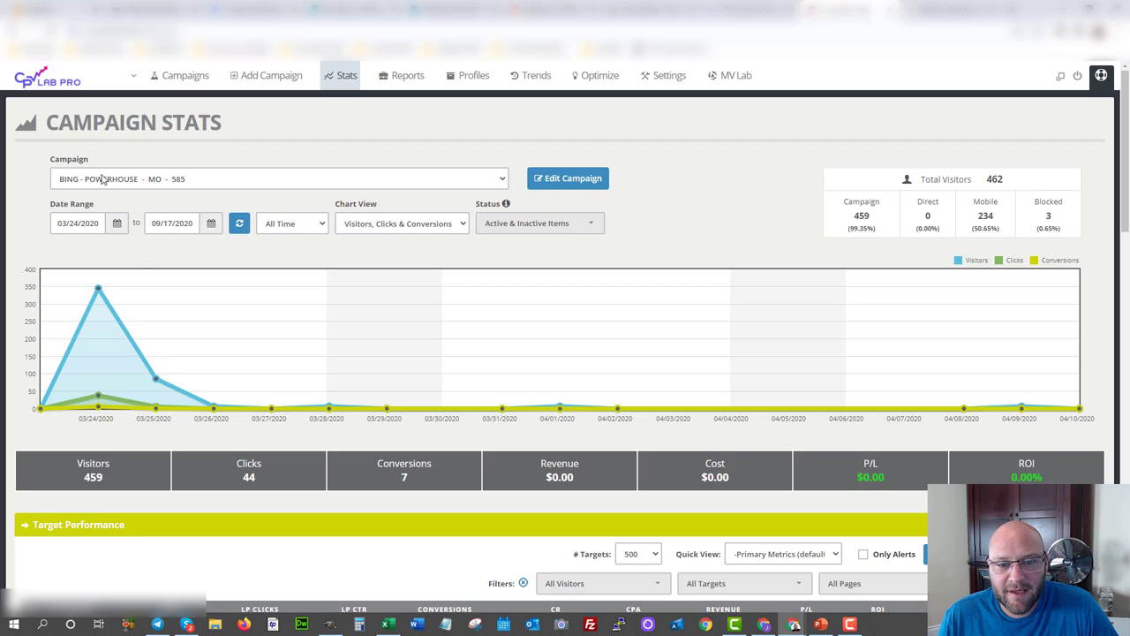
pyautogui.scroll(-1, 407, 405)
pyautogui.scroll(-3, 460, 356)
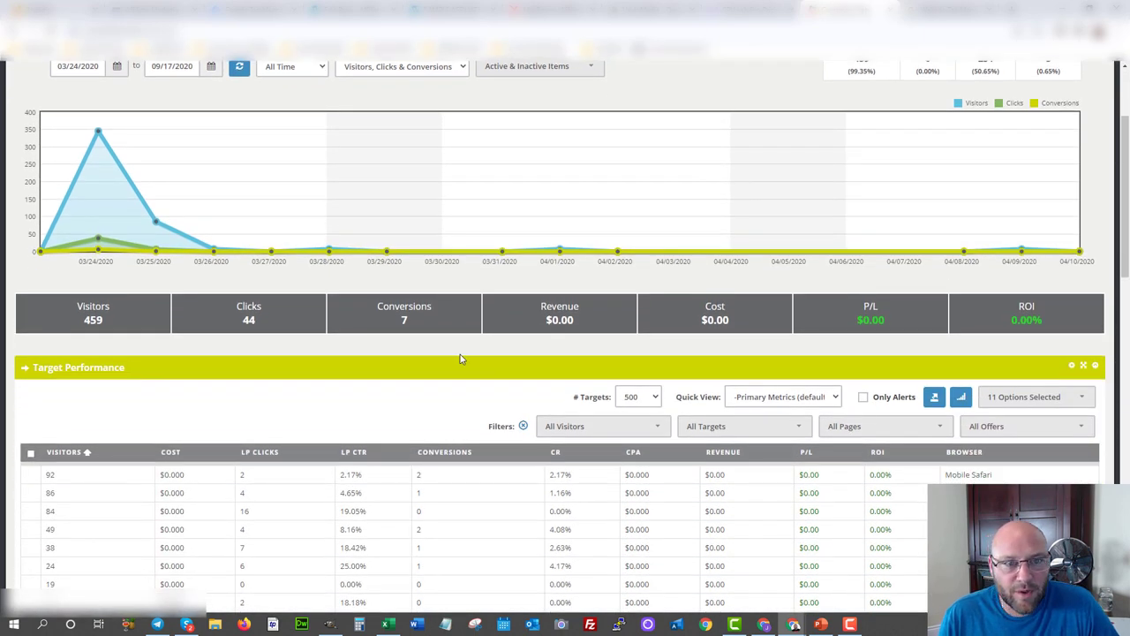
pyautogui.scroll(4, 446, 346)
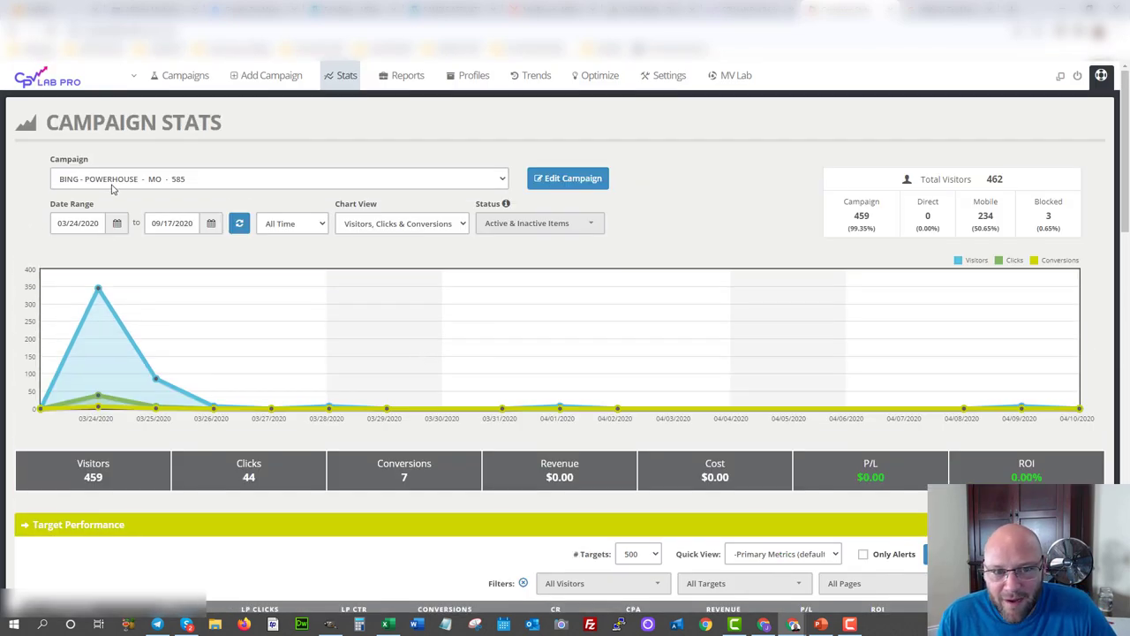
# Add the Keyword/Target column to the Target Performance table.
pyautogui.scroll(-4, 1035, 399)
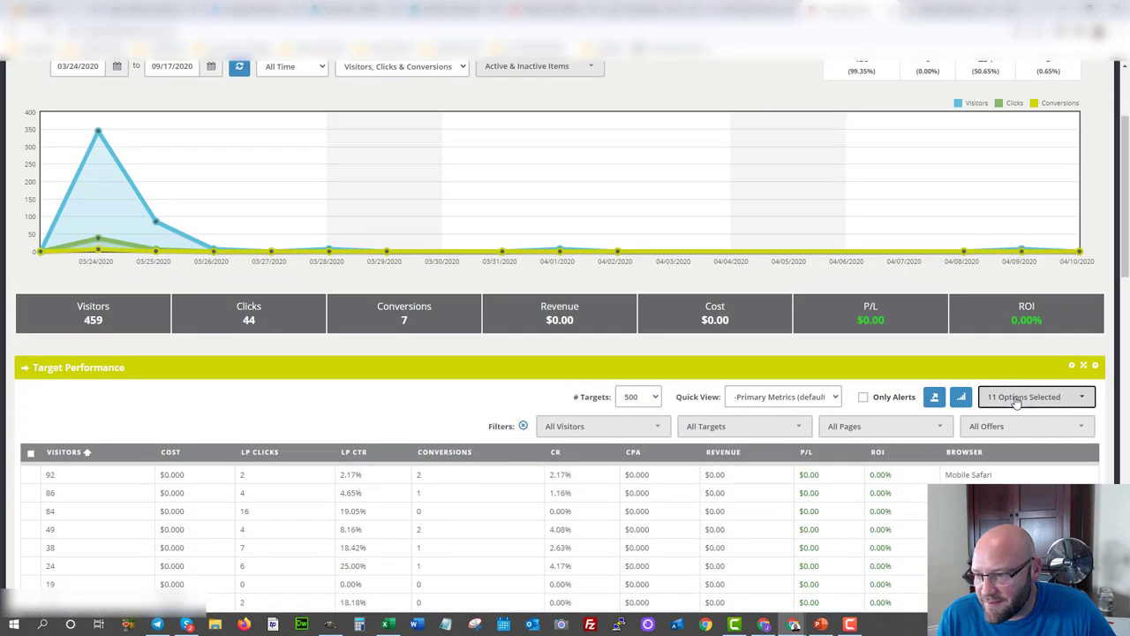
pyautogui.click(1035, 400)
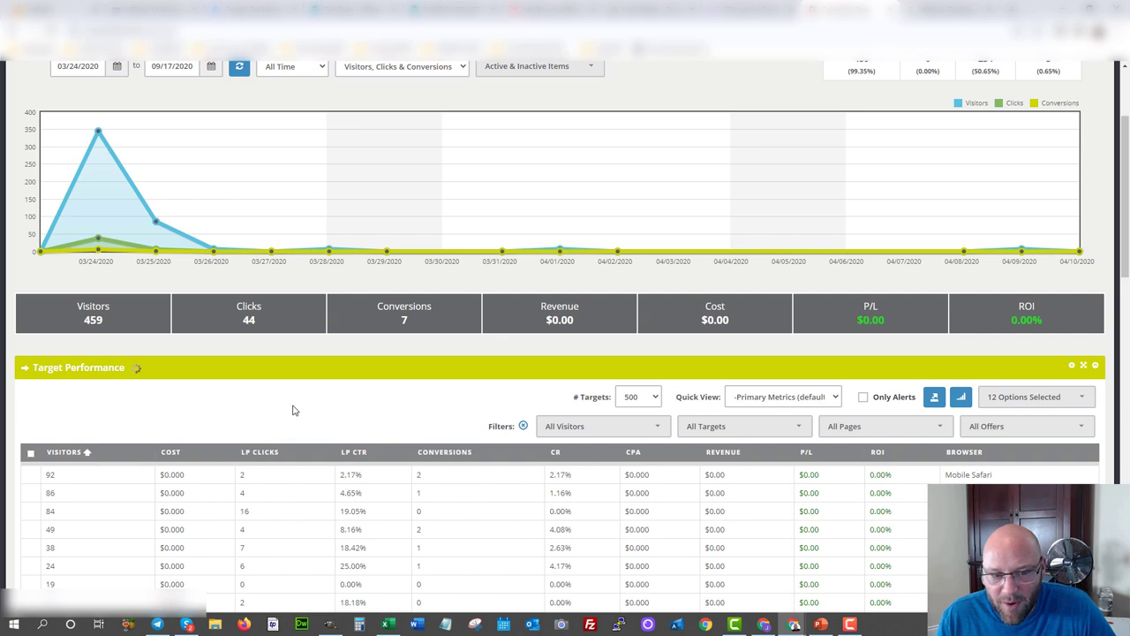
pyautogui.scroll(-1, 417, 368)
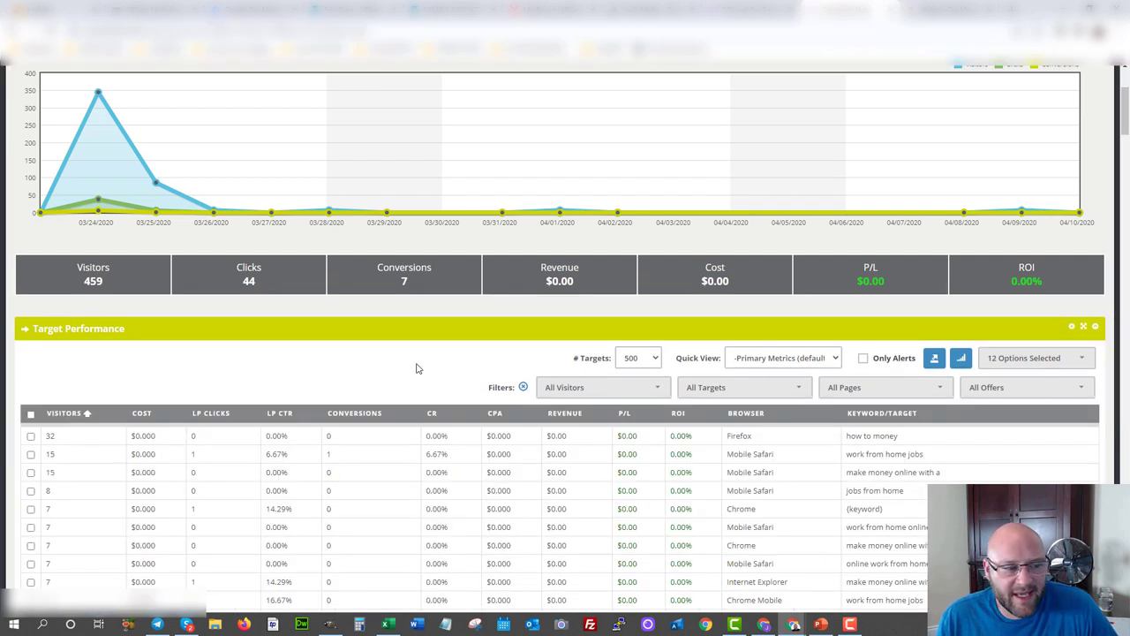
# Examine the Target Performance rows for each keyword's visitors, landing page clicks, conversions and browser.
pyautogui.scroll(-2, 345, 371)
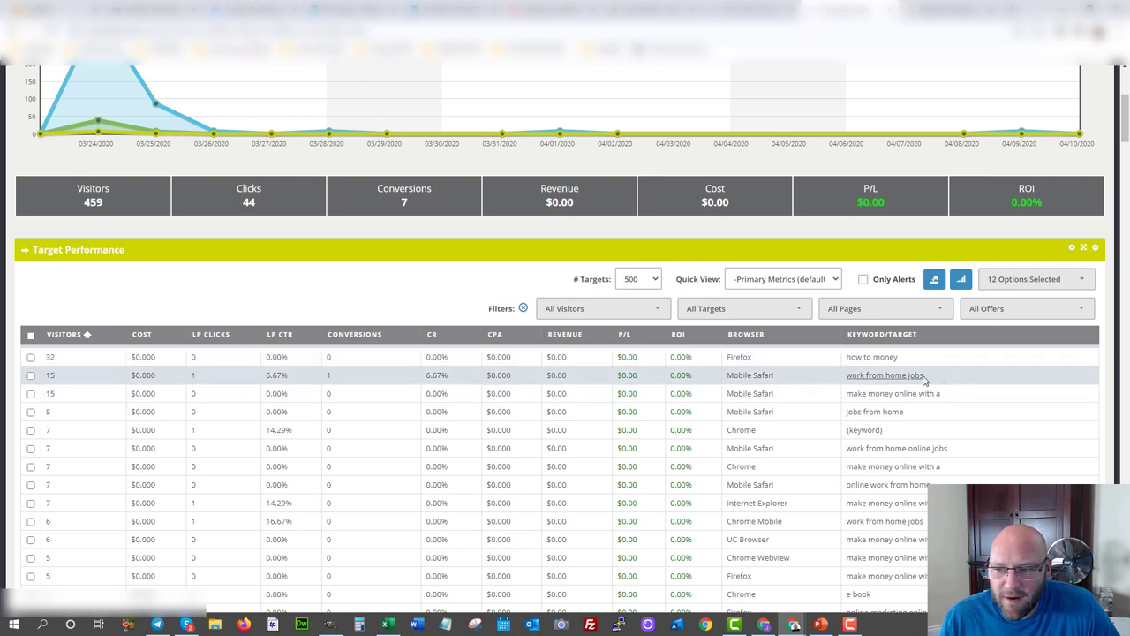
pyautogui.moveTo(926, 376); pyautogui.dragTo(844, 378)
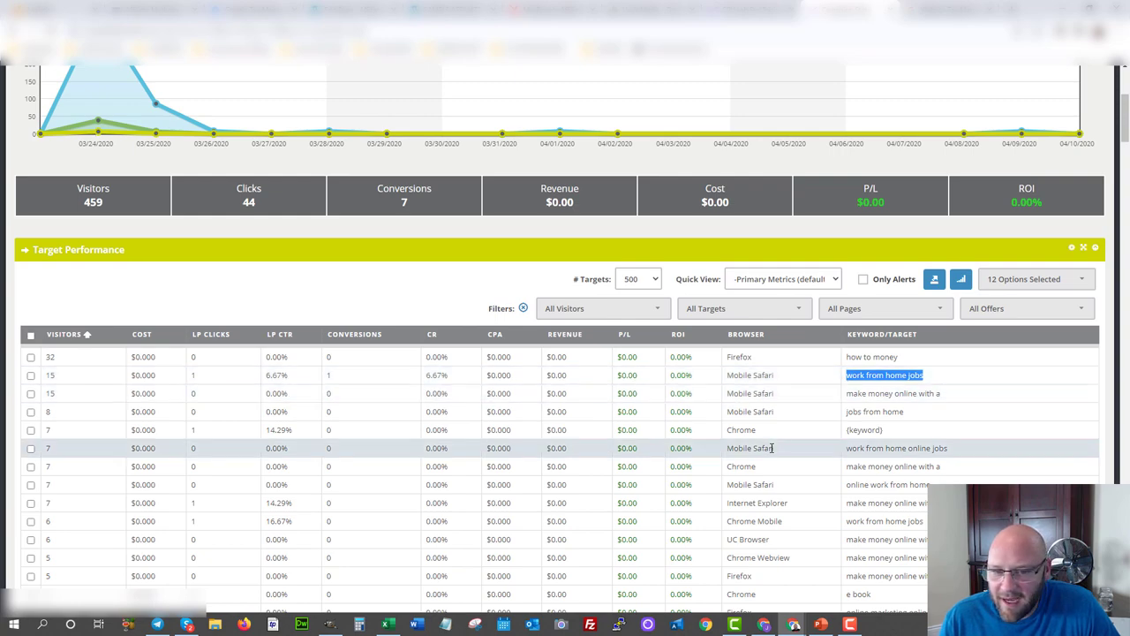
pyautogui.scroll(-4, 507, 451)
pyautogui.scroll(3, 500, 454)
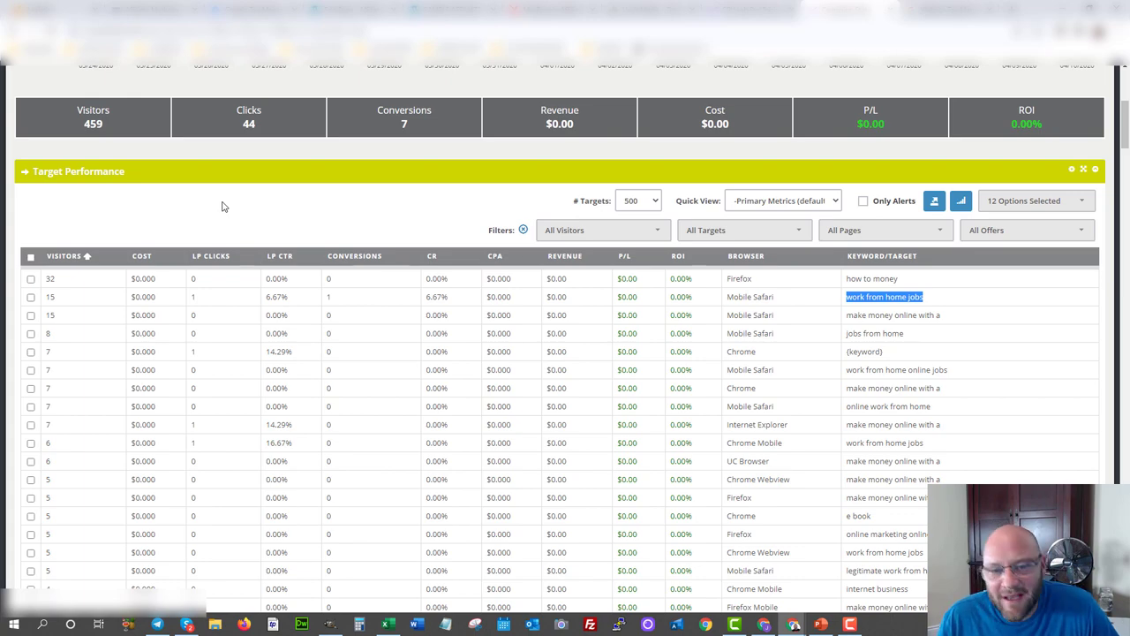
pyautogui.scroll(-1, 217, 228)
pyautogui.scroll(-5, 245, 291)
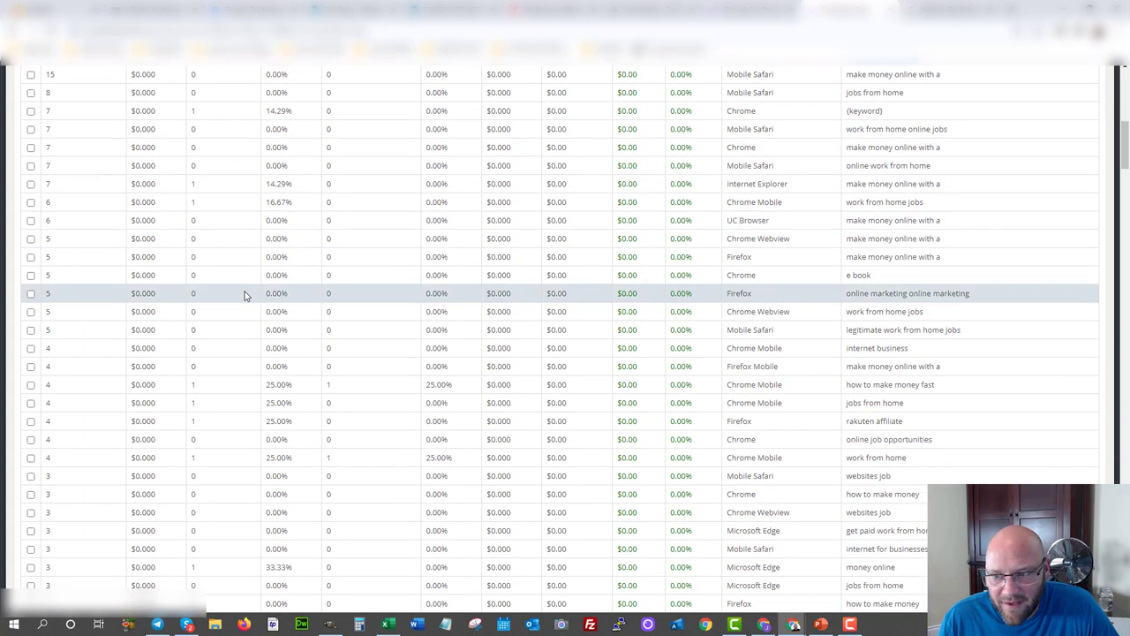
pyautogui.scroll(-7, 248, 296)
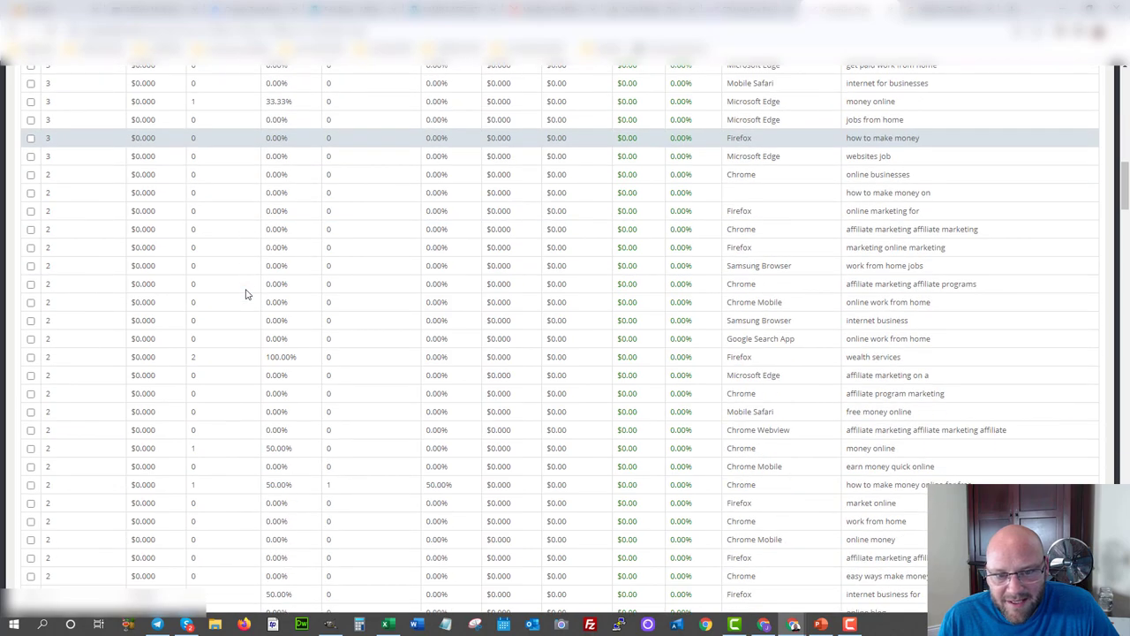
pyautogui.scroll(-10, 247, 294)
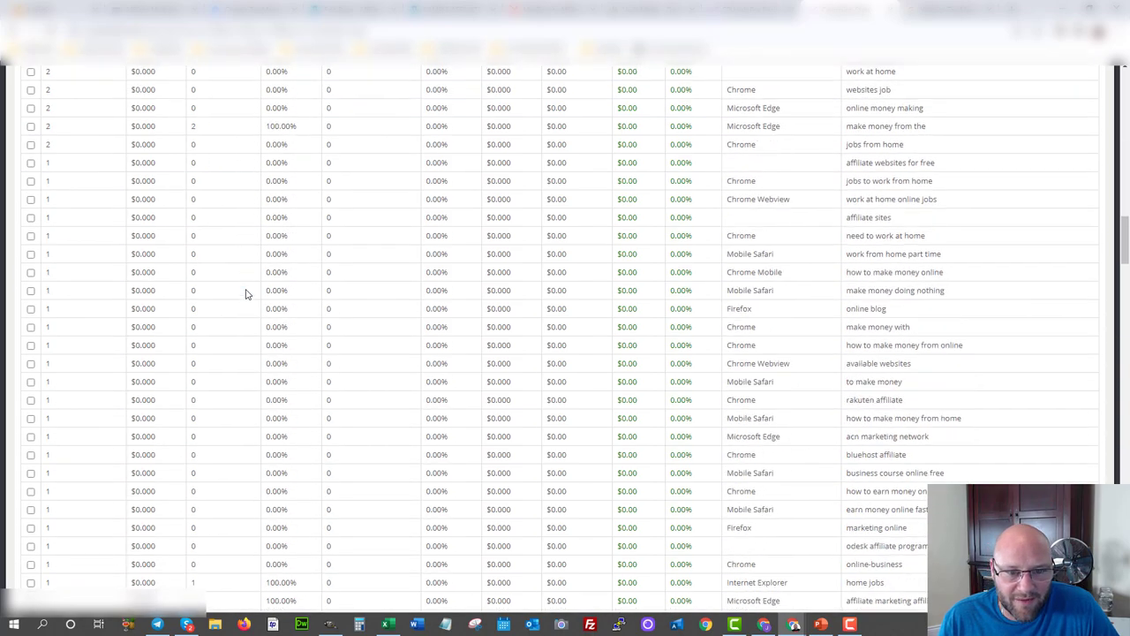
pyautogui.scroll(-10, 246, 294)
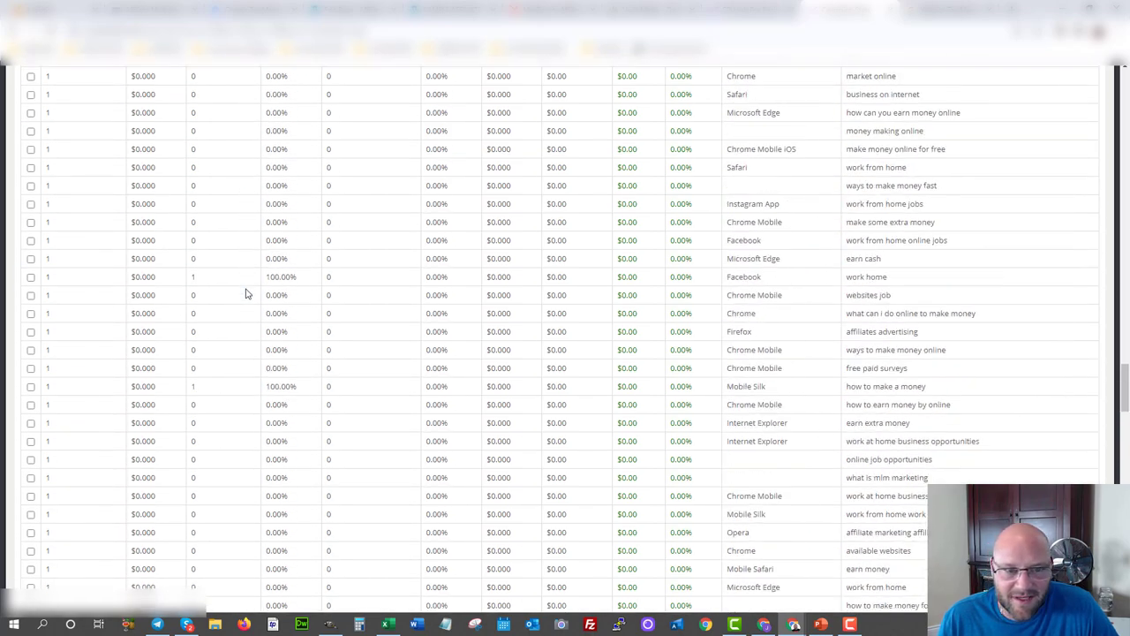
# Compare the ads' conversion rates in the Ad Performance table and highlight the ID of the best-converting ad.
pyautogui.scroll(-10, 247, 296)
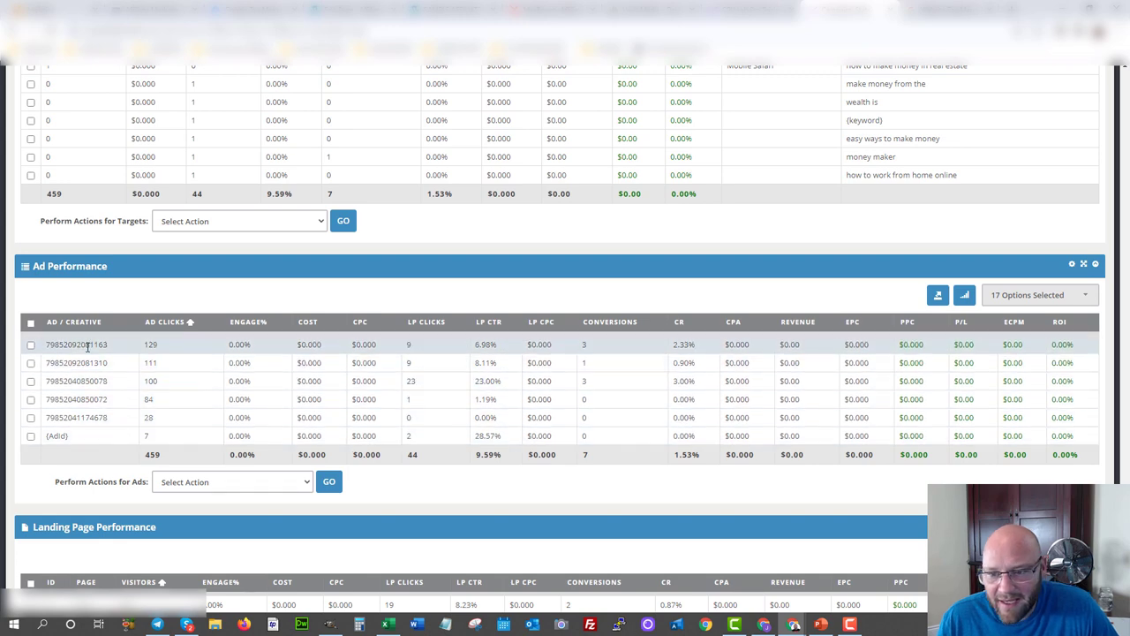
pyautogui.moveTo(709, 343); pyautogui.dragTo(679, 343)
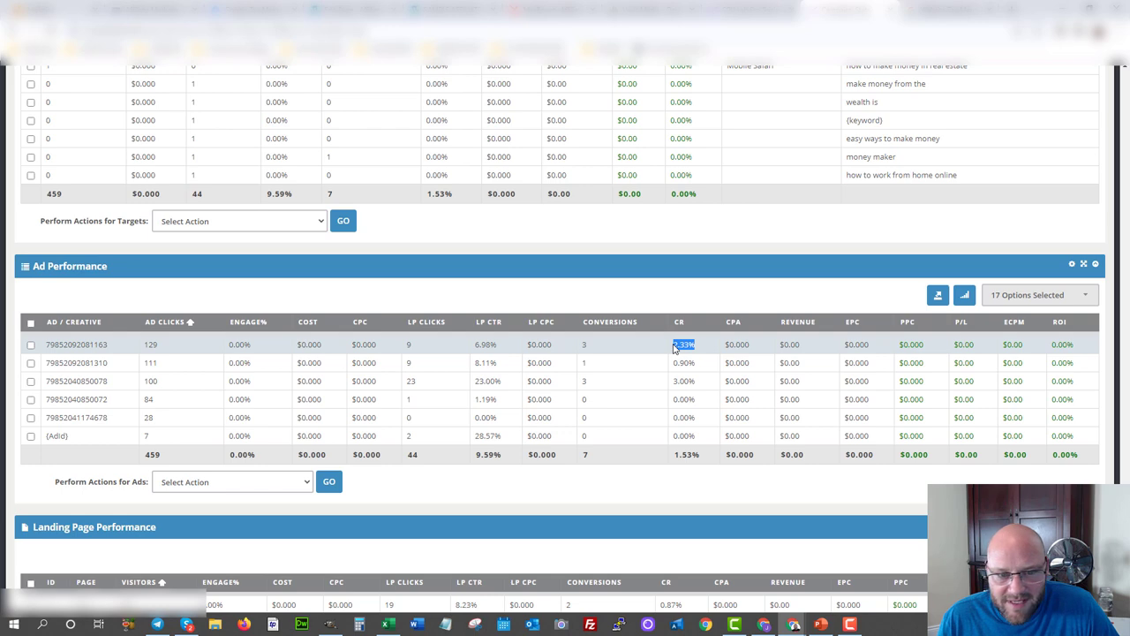
pyautogui.moveTo(704, 386); pyautogui.dragTo(672, 391)
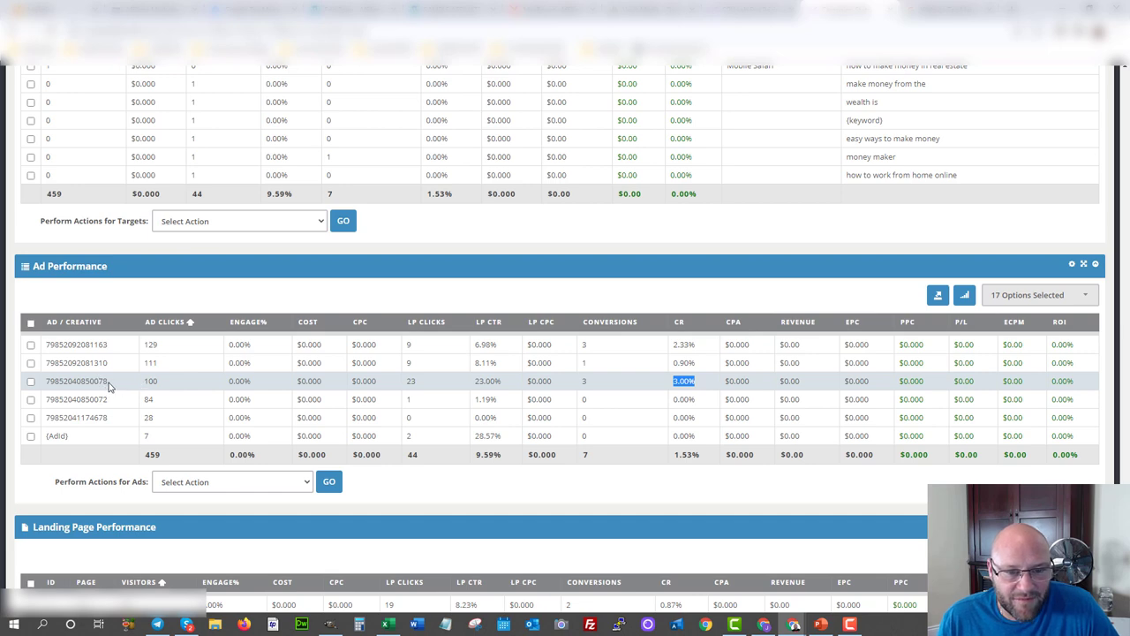
pyautogui.moveTo(111, 387); pyautogui.dragTo(39, 395)
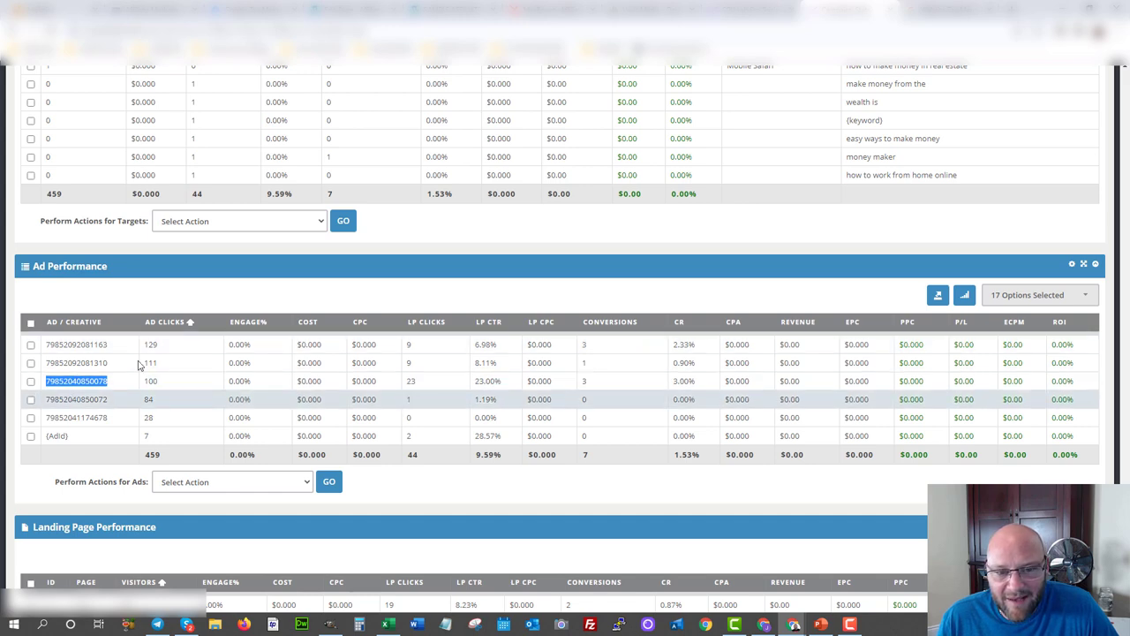
# Compare visitors, clicks and conversions in the Landing Page Performance and Offer Performance tables.
pyautogui.scroll(-2, 104, 369)
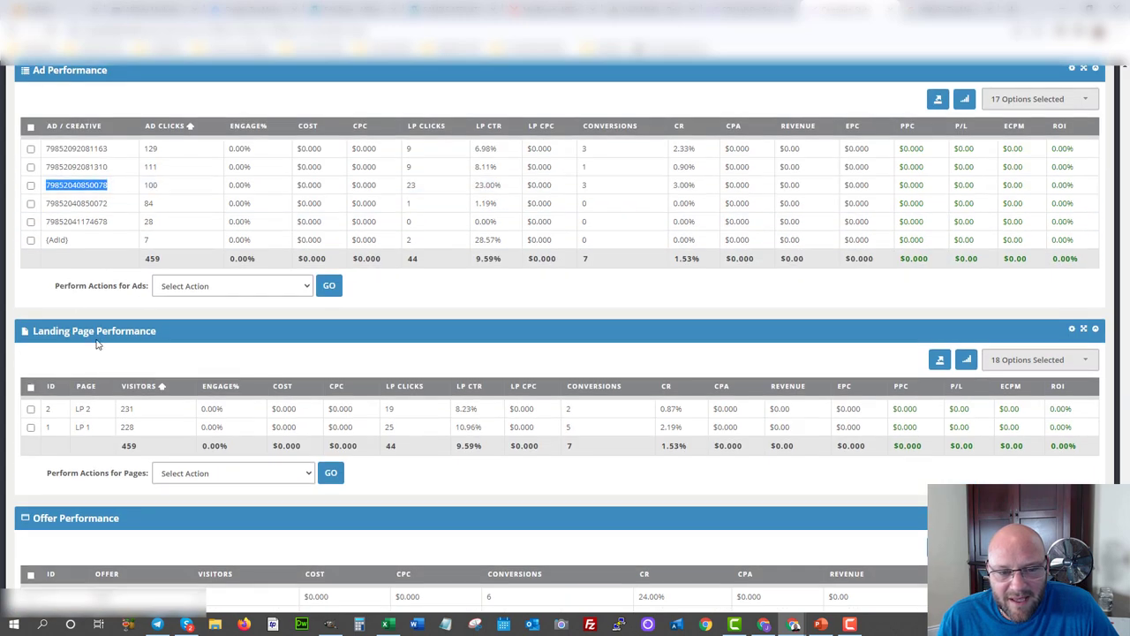
pyautogui.scroll(-1, 97, 345)
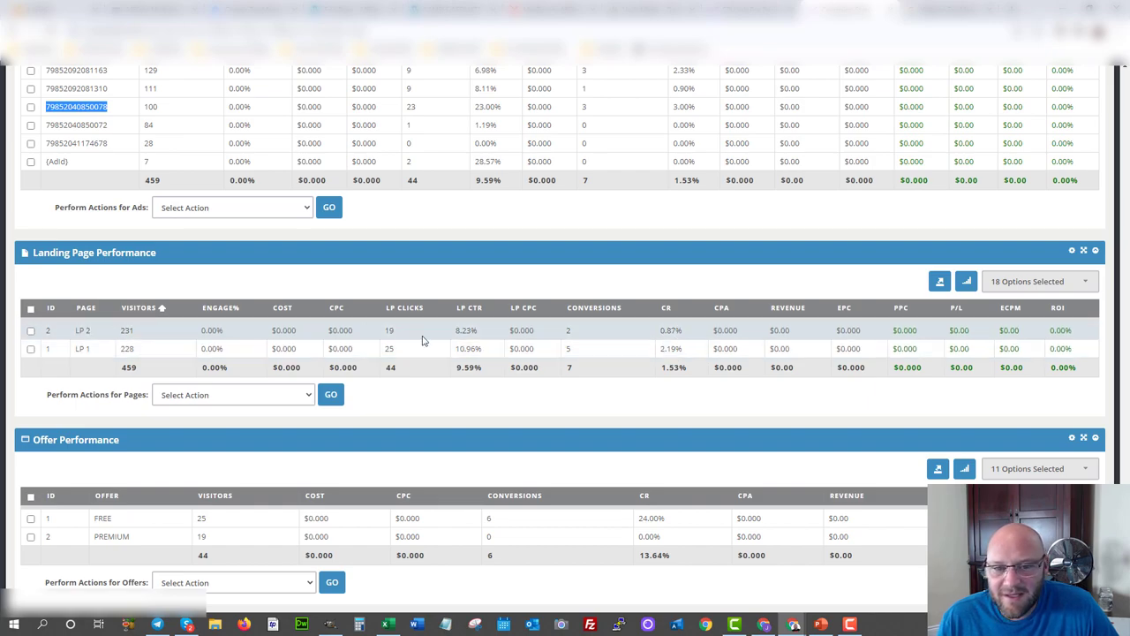
pyautogui.scroll(-15, 368, 332)
pyautogui.scroll(5, 371, 328)
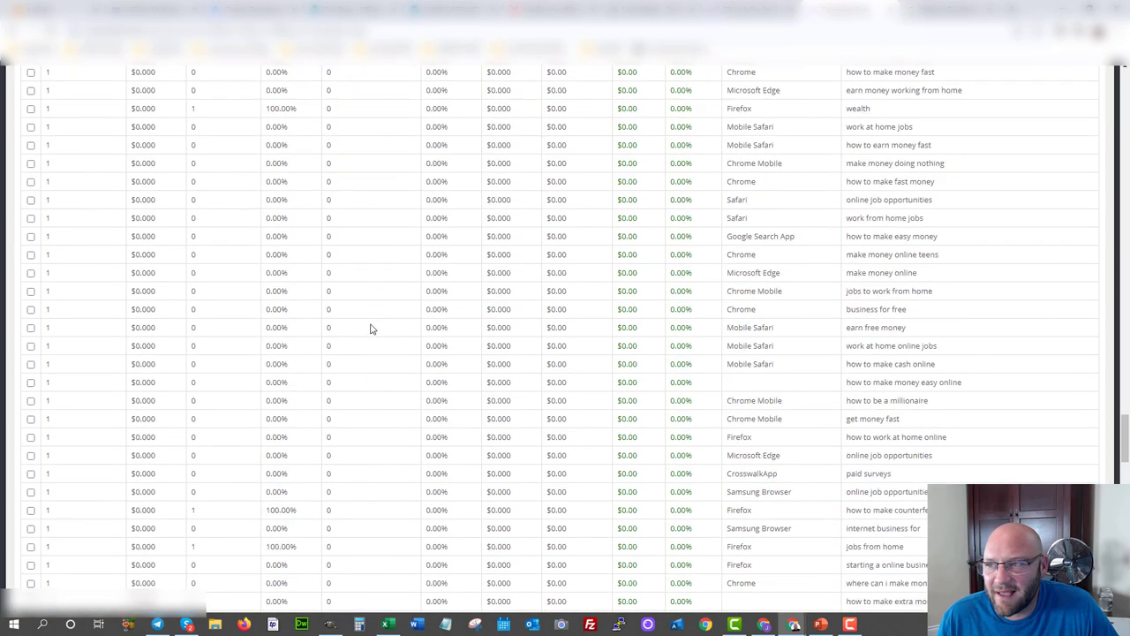
# Start a new Direct Link & Landing Page campaign.
pyautogui.press('F5')
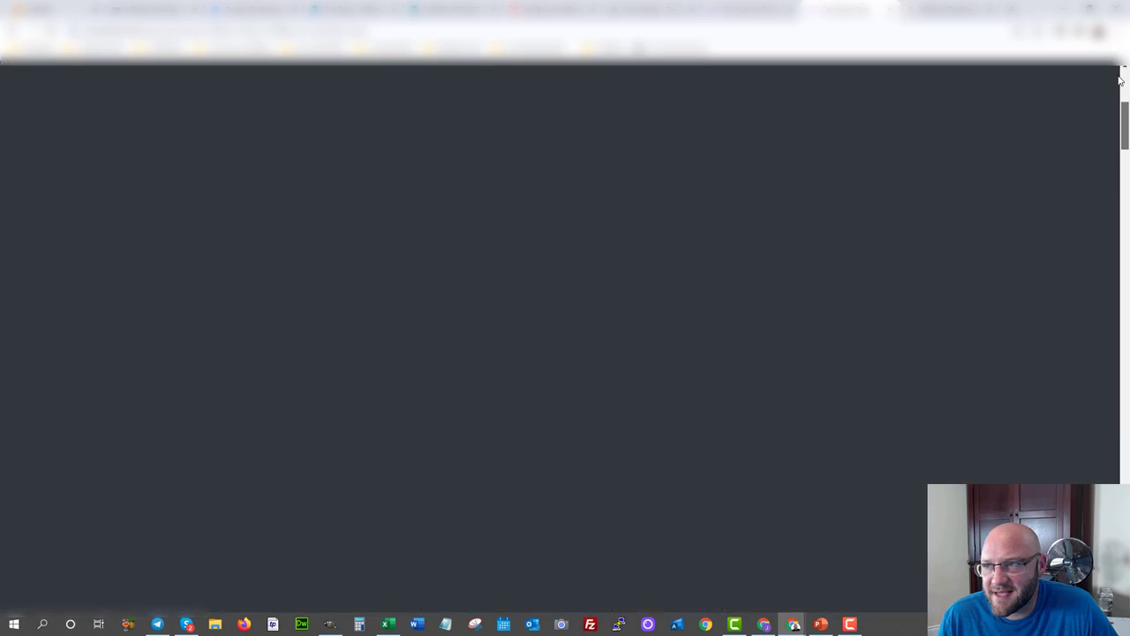
pyautogui.click(236, 78)
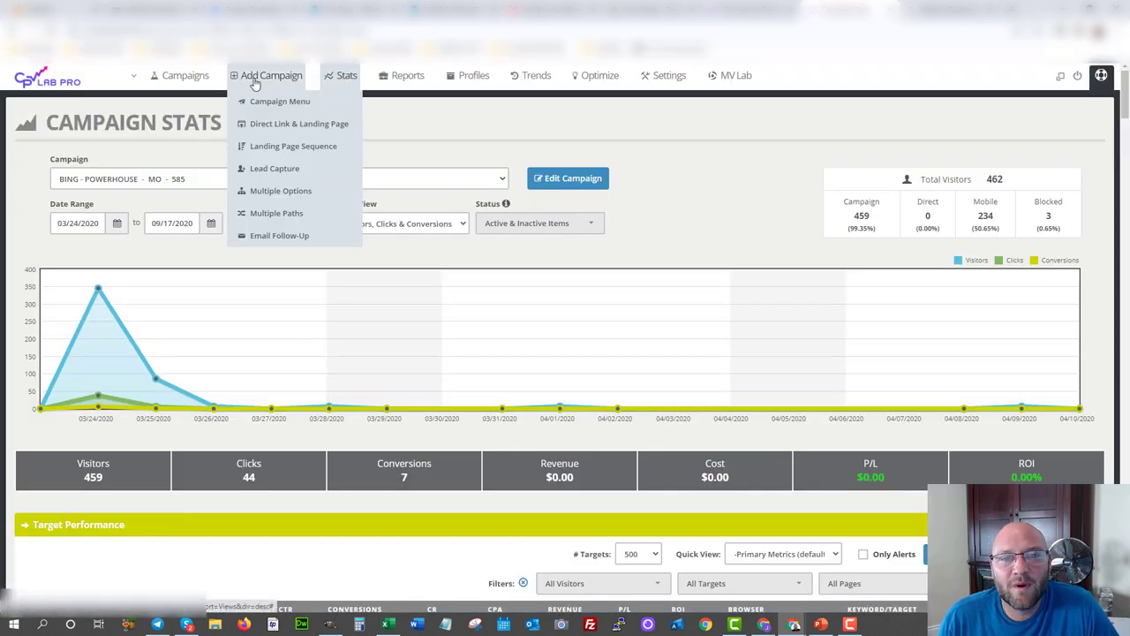
pyautogui.click(266, 125)
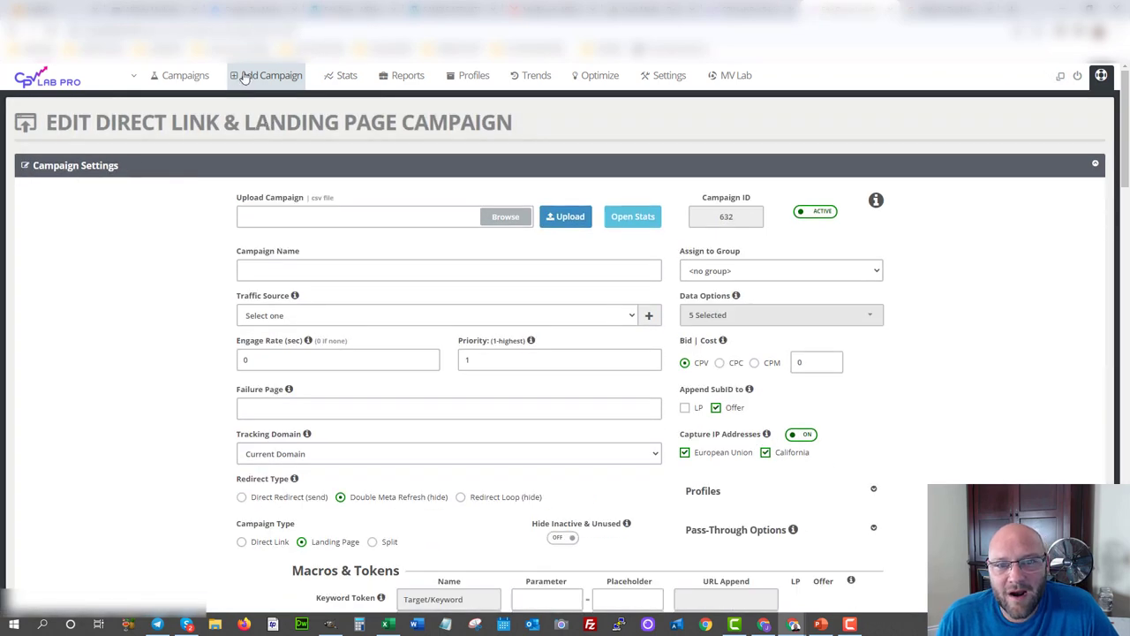
pyautogui.click(231, 78)
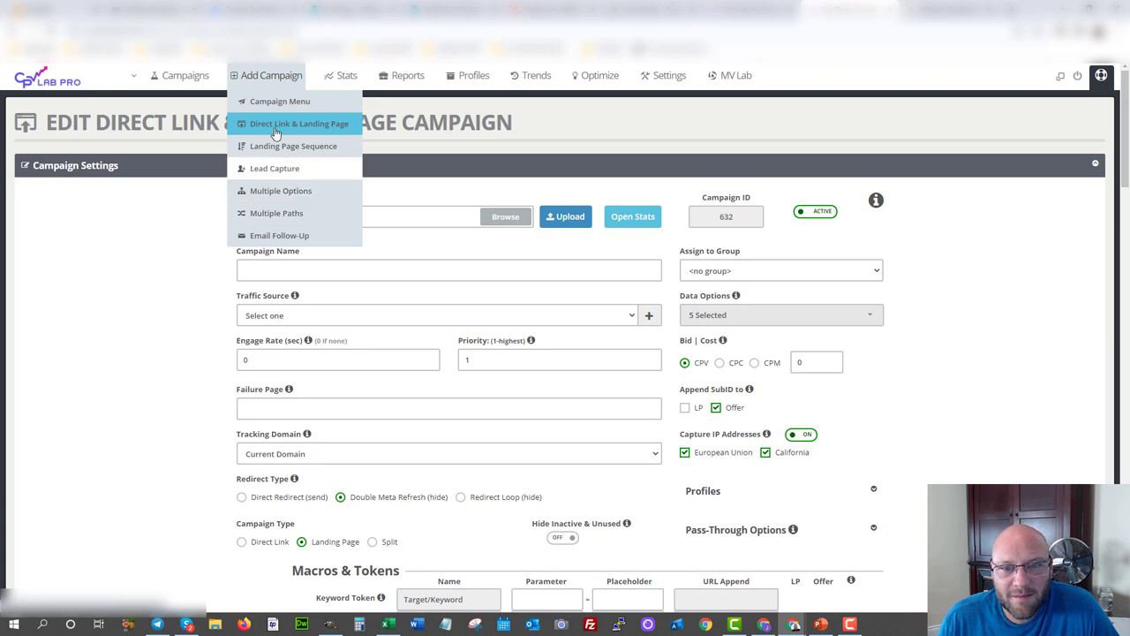
# Name the campaign Work From home and set its traffic source to Facebook.
pyautogui.click(253, 273)
pyautogui.write('Work From home')
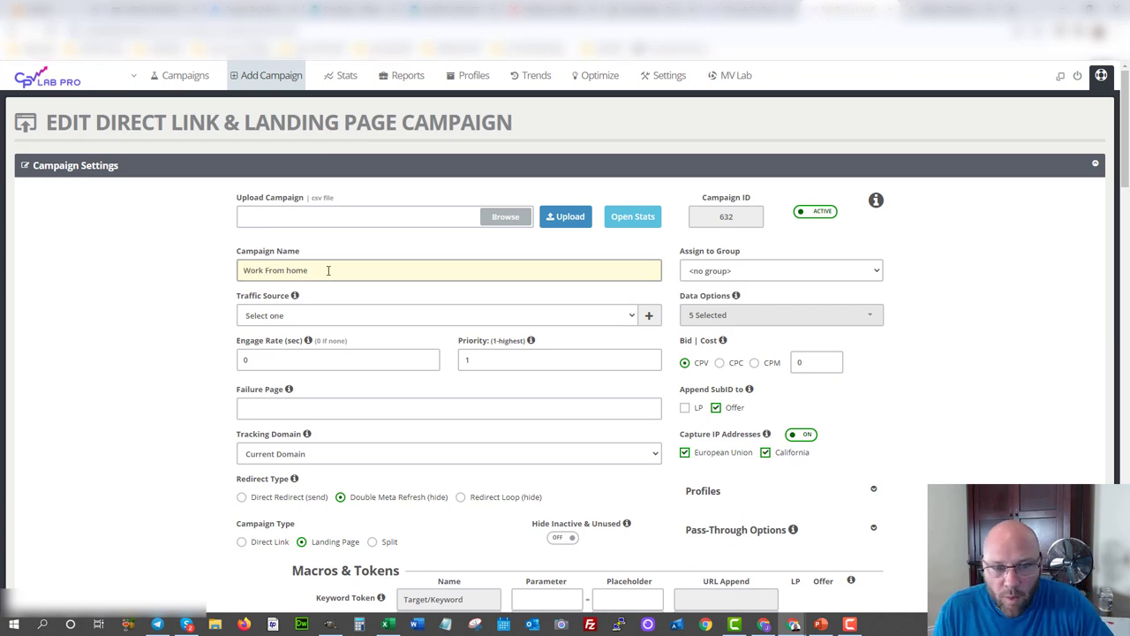
pyautogui.click(276, 274)
pyautogui.click(283, 324)
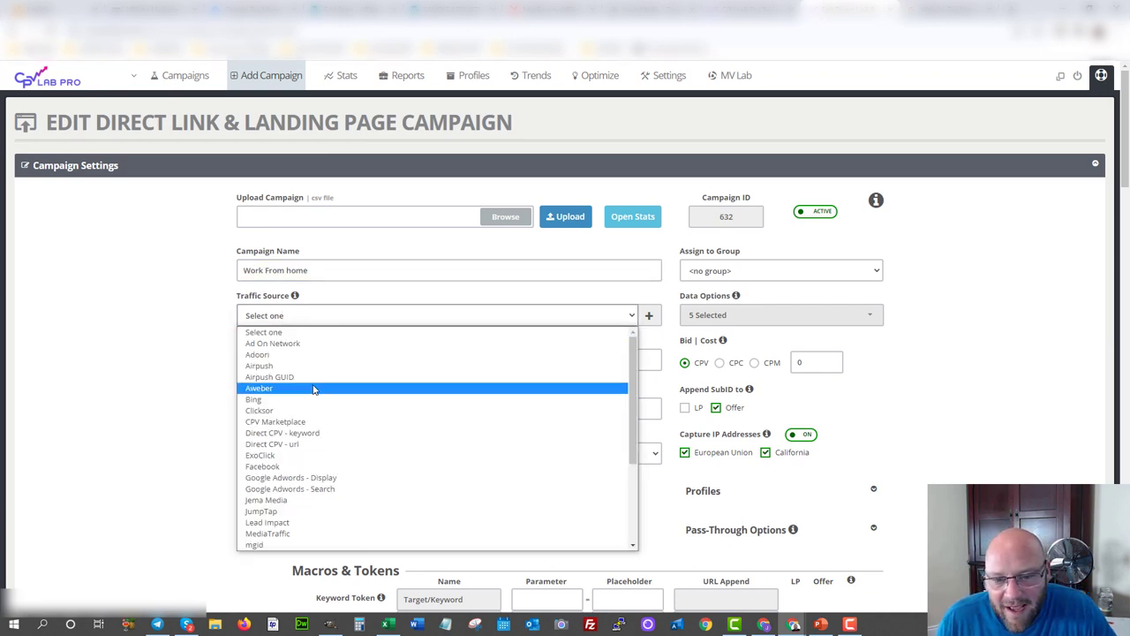
pyautogui.scroll(-3, 313, 386)
pyautogui.scroll(1, 313, 389)
pyautogui.scroll(2, 314, 389)
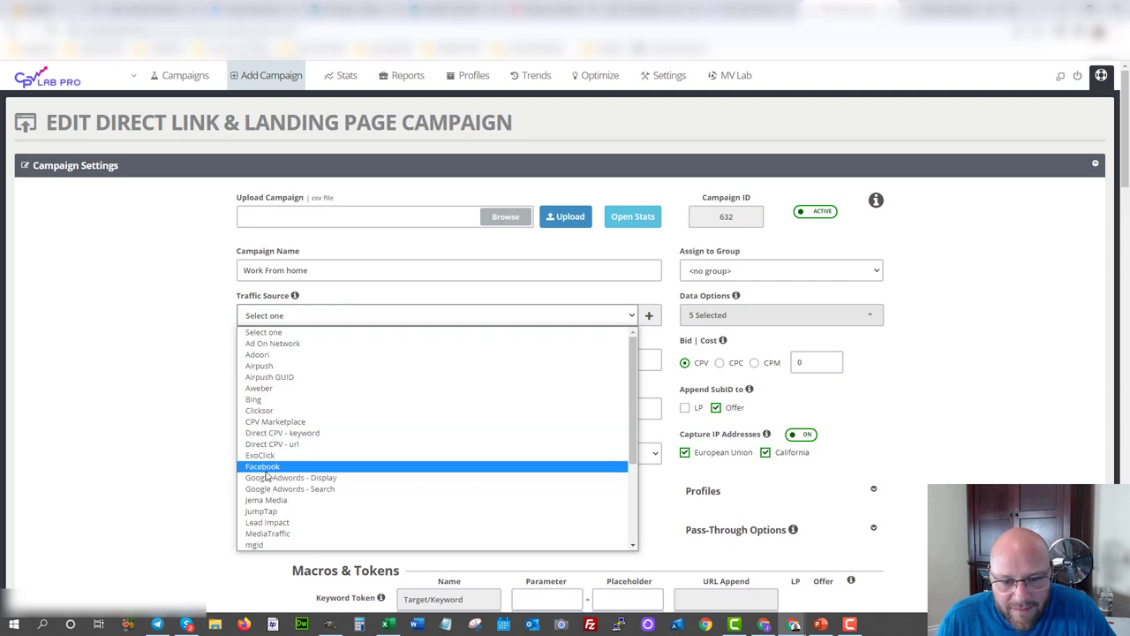
pyautogui.click(265, 466)
# Set the campaign's redirect type to Direct Redirect (send).
pyautogui.scroll(-2, 213, 336)
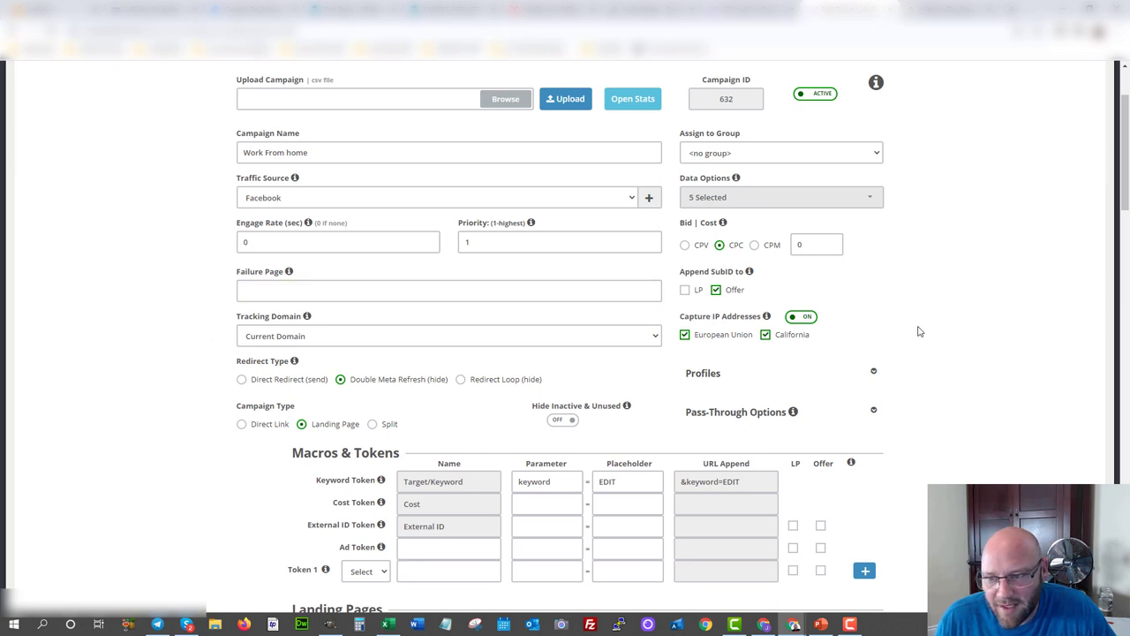
pyautogui.scroll(-3, 919, 331)
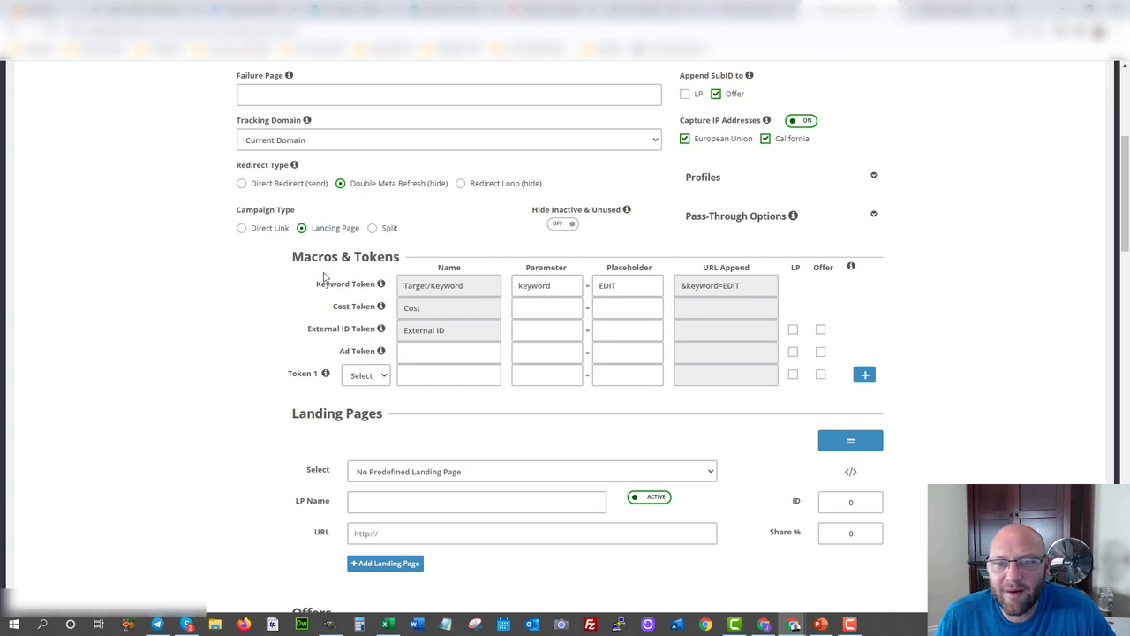
pyautogui.scroll(2, 283, 254)
pyautogui.scroll(1, 276, 250)
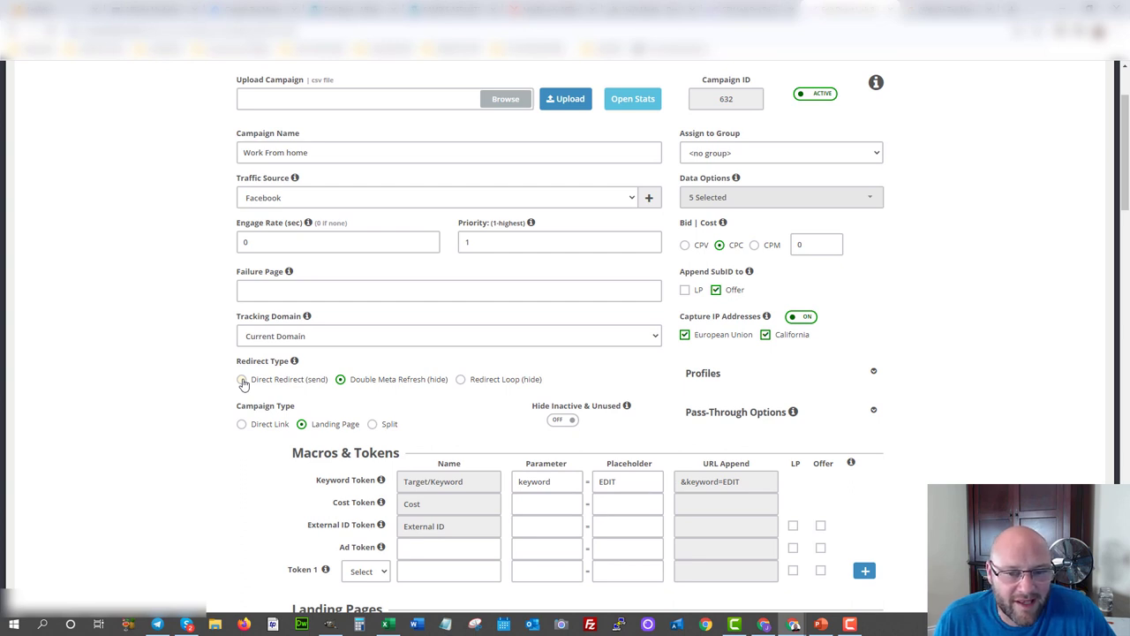
pyautogui.click(242, 380)
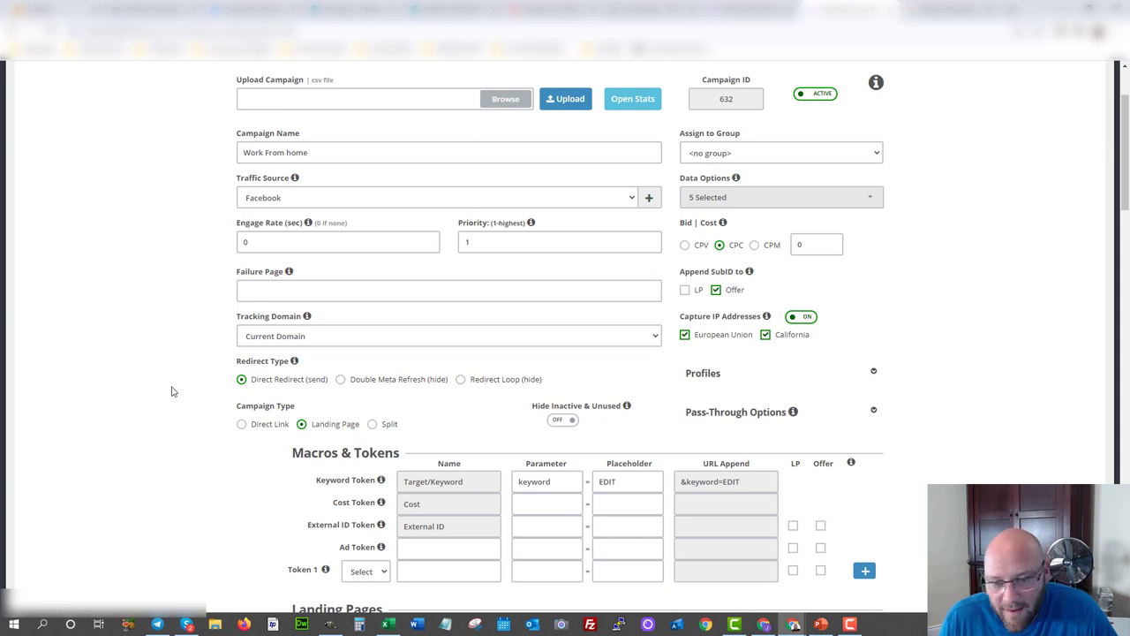
# Check the tracking link's Sub ID fields in MaxBounty and return to the CPV Lab Pro campaign form.
pyautogui.scroll(1, 174, 391)
pyautogui.scroll(-1, 704, 385)
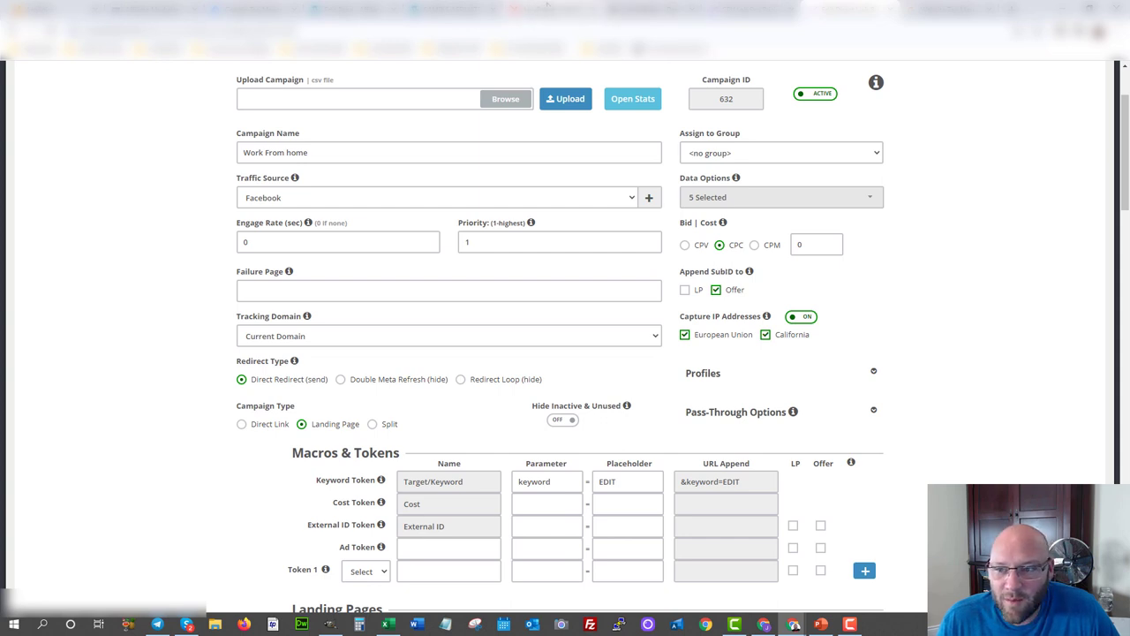
pyautogui.click(615, 7)
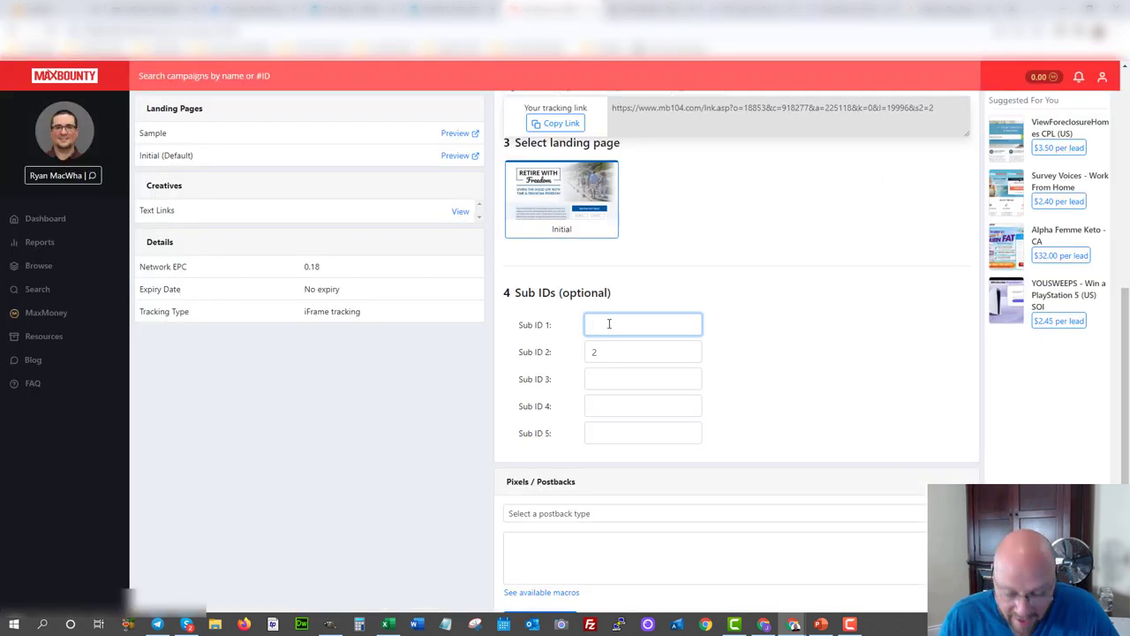
pyautogui.hotkey('ctrl', 'Tab')
# Review which kinds of visitor data are selected in the campaign's Data Options.
pyautogui.scroll(-1, 764, 236)
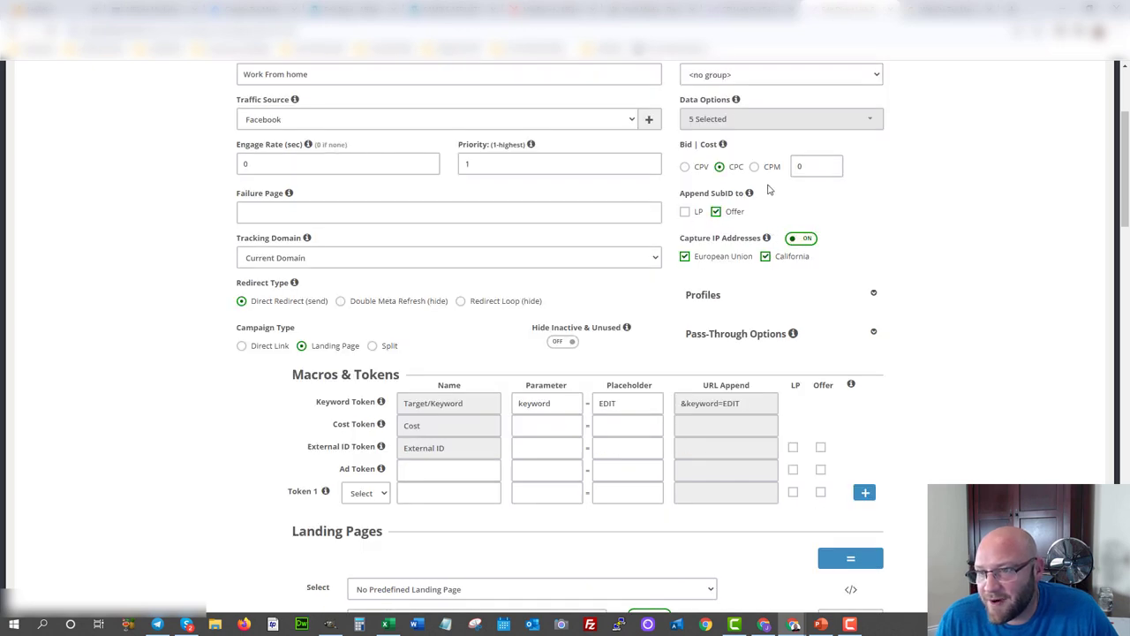
pyautogui.click(740, 122)
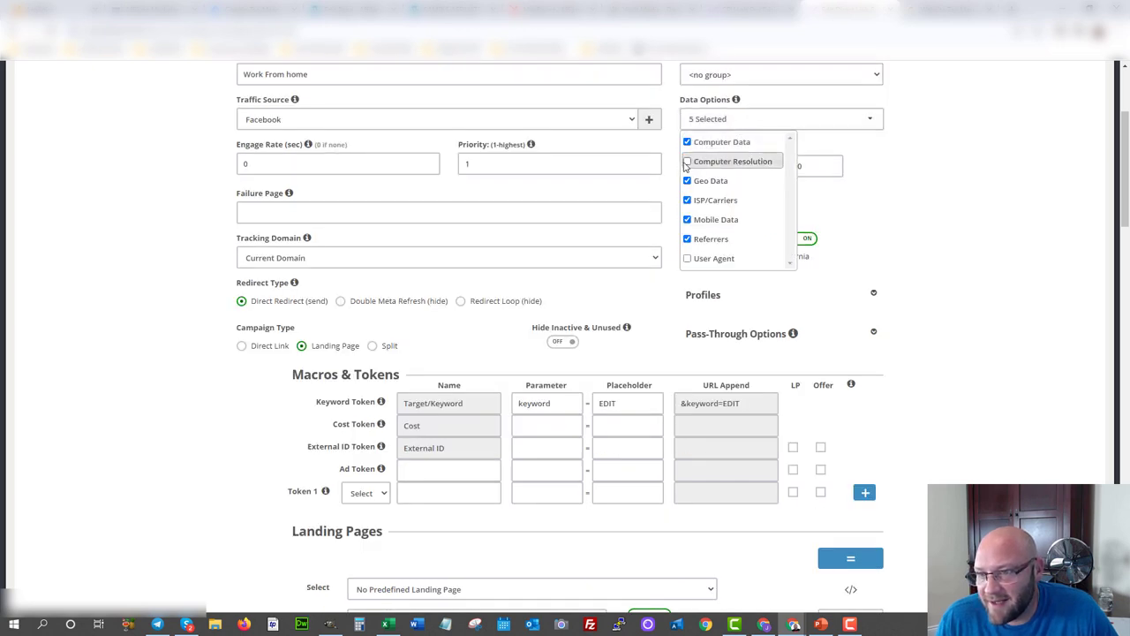
pyautogui.scroll(-1, 697, 220)
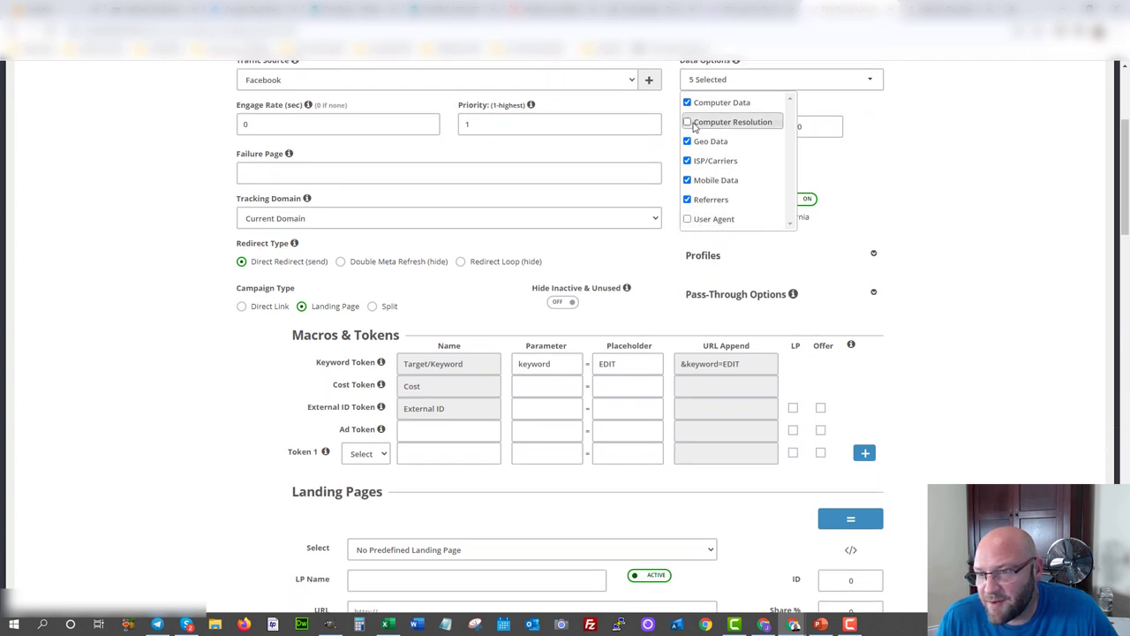
pyautogui.click(951, 214)
# Set up three extra tracking tokens using the predefined Campaign, Adset and Ad tokens.
pyautogui.scroll(-3, 789, 232)
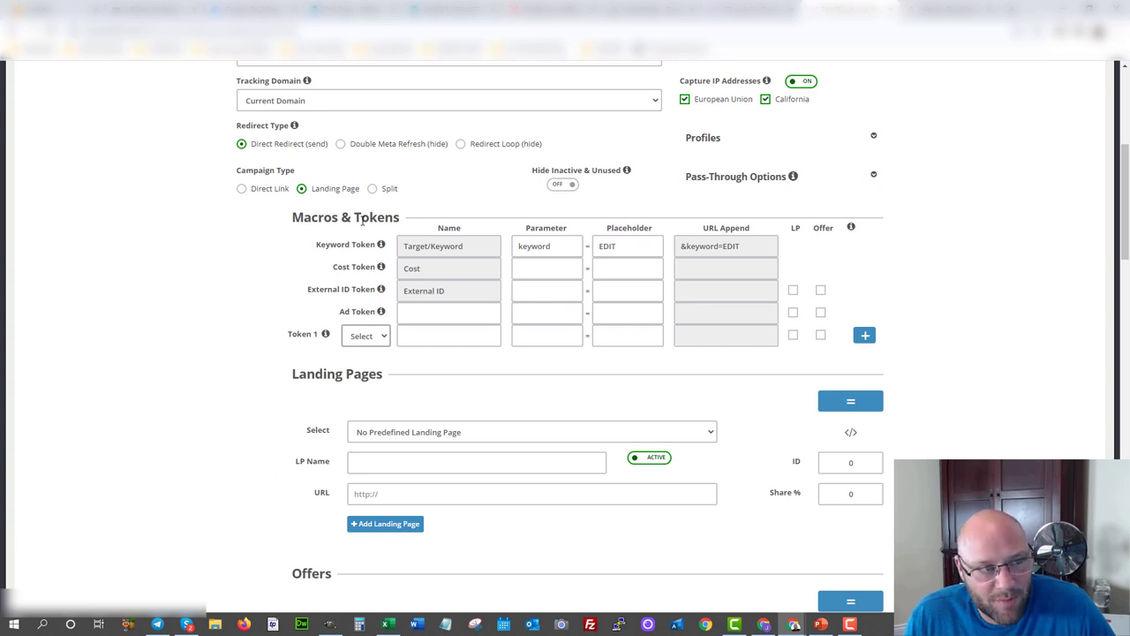
pyautogui.click(358, 338)
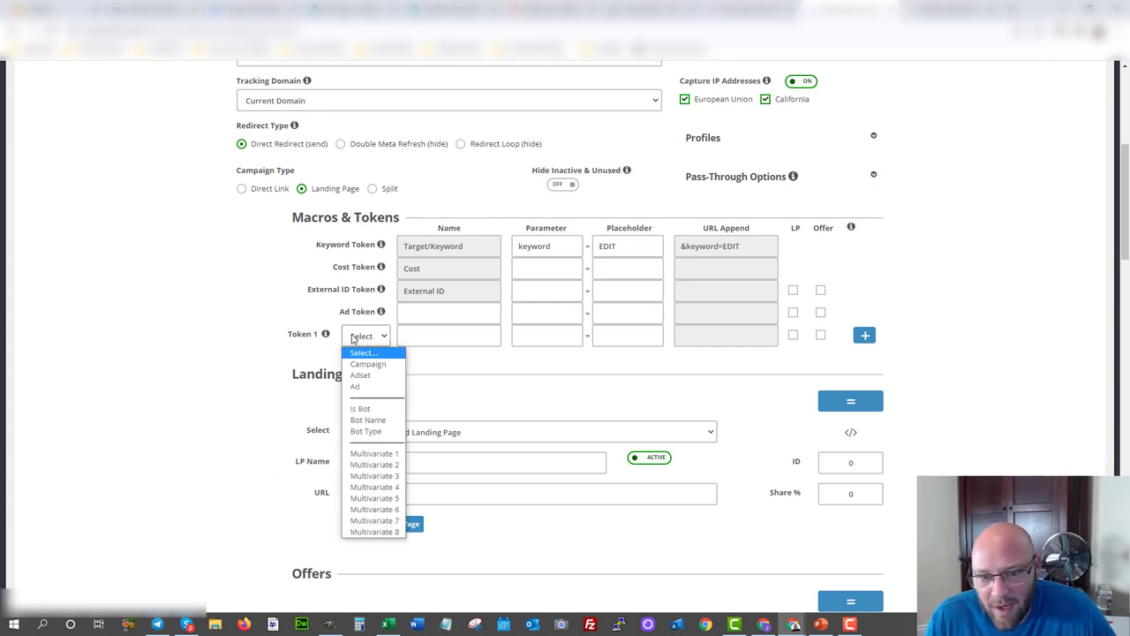
pyautogui.click(354, 364)
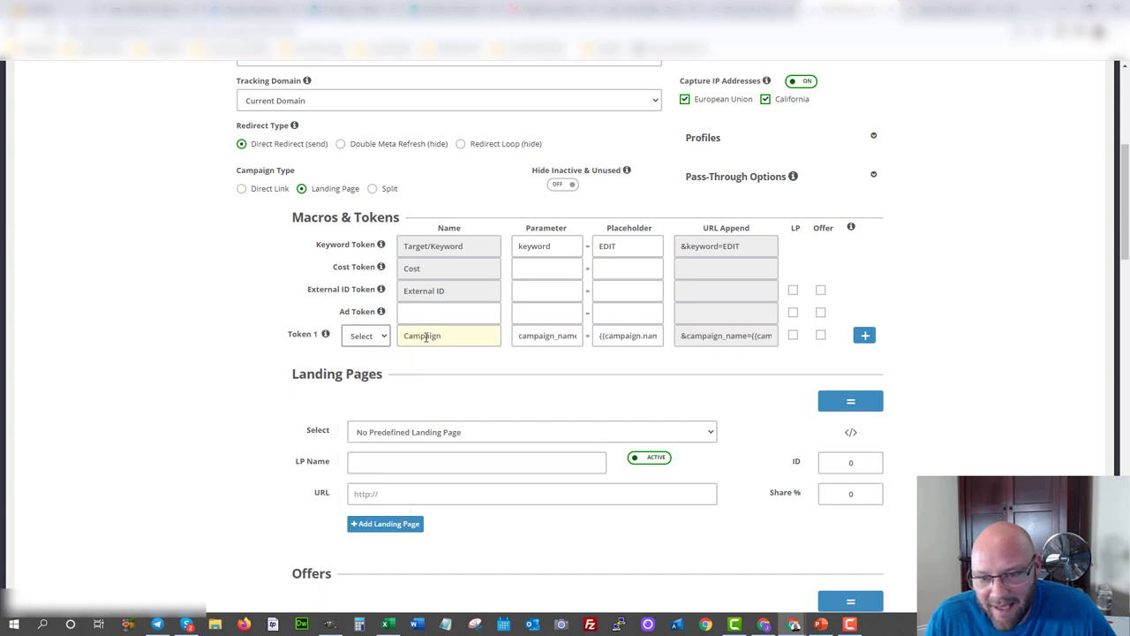
pyautogui.click(865, 335)
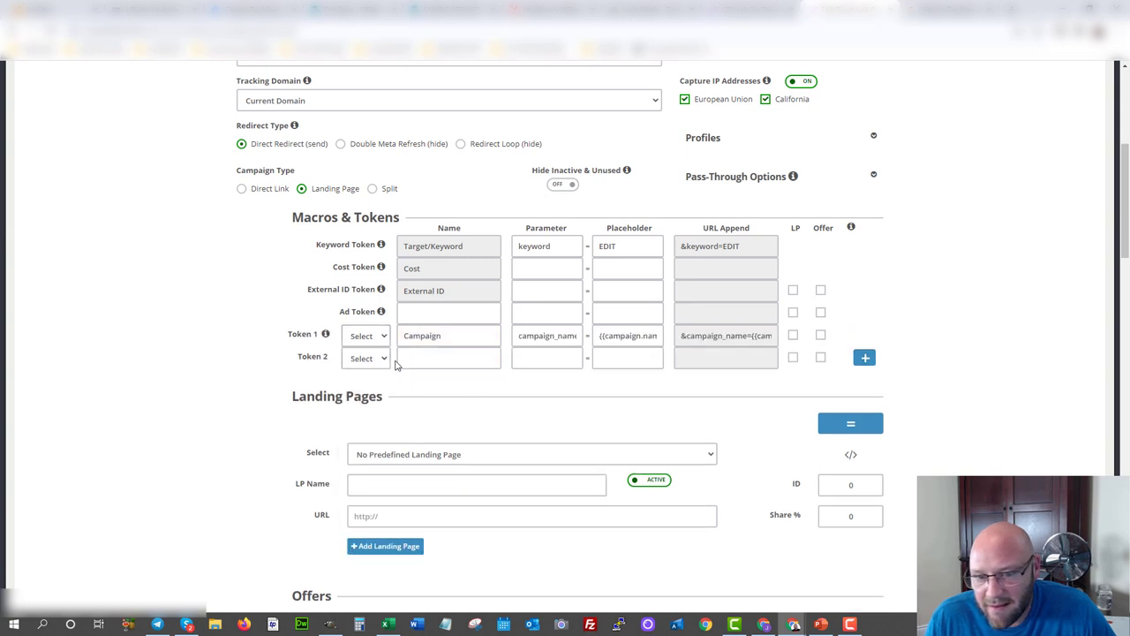
pyautogui.click(363, 358)
pyautogui.click(358, 395)
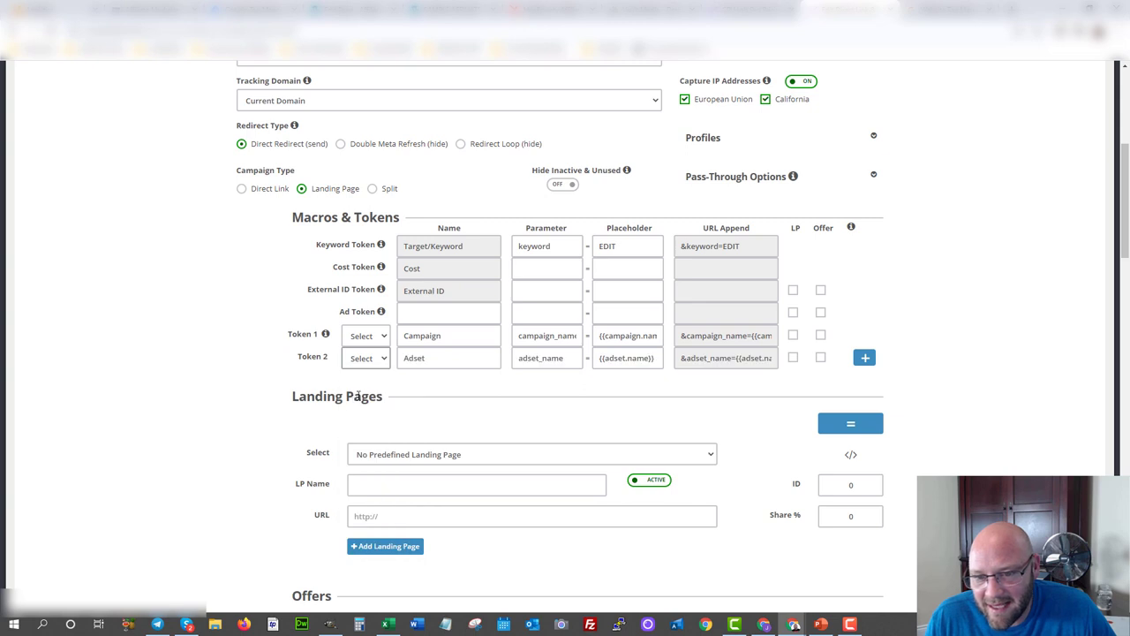
pyautogui.click(866, 357)
pyautogui.click(362, 381)
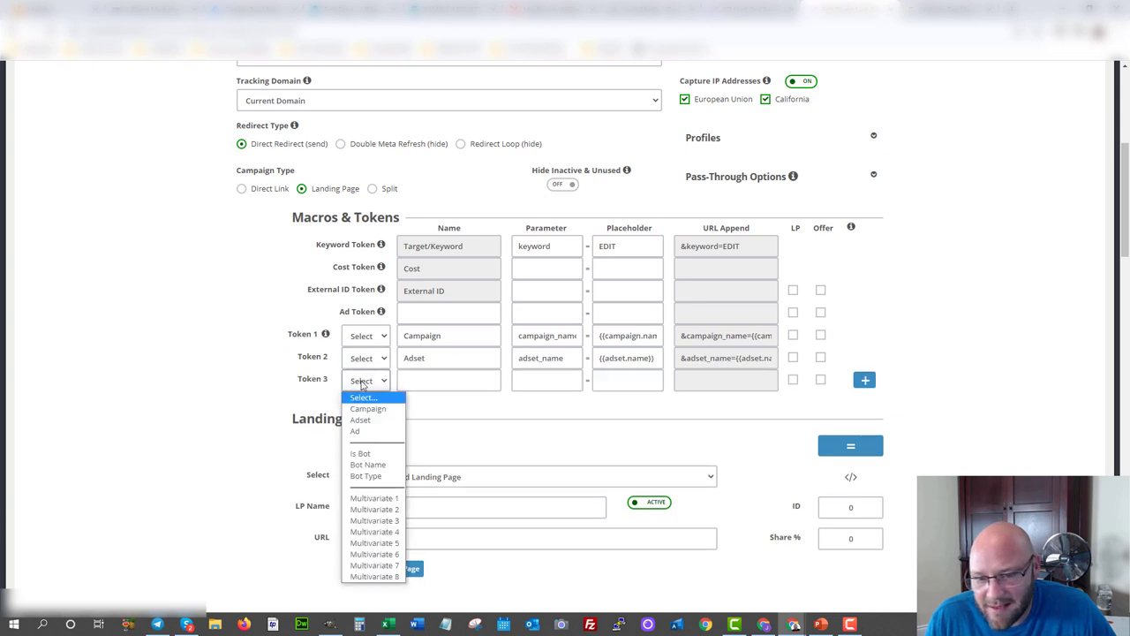
pyautogui.click(345, 431)
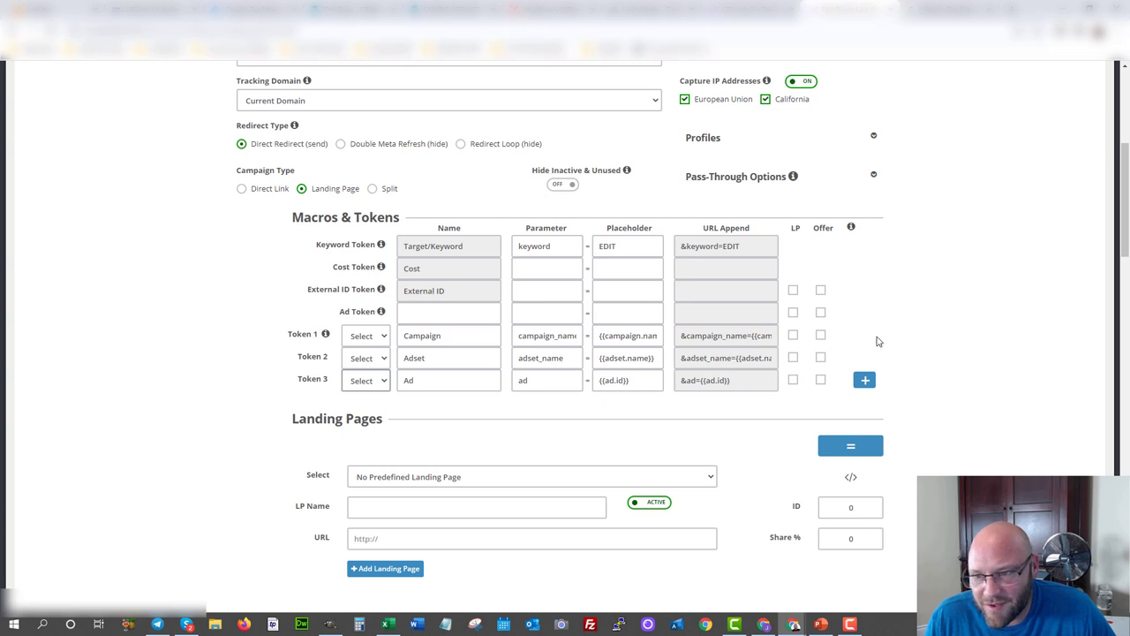
pyautogui.scroll(-2, 878, 342)
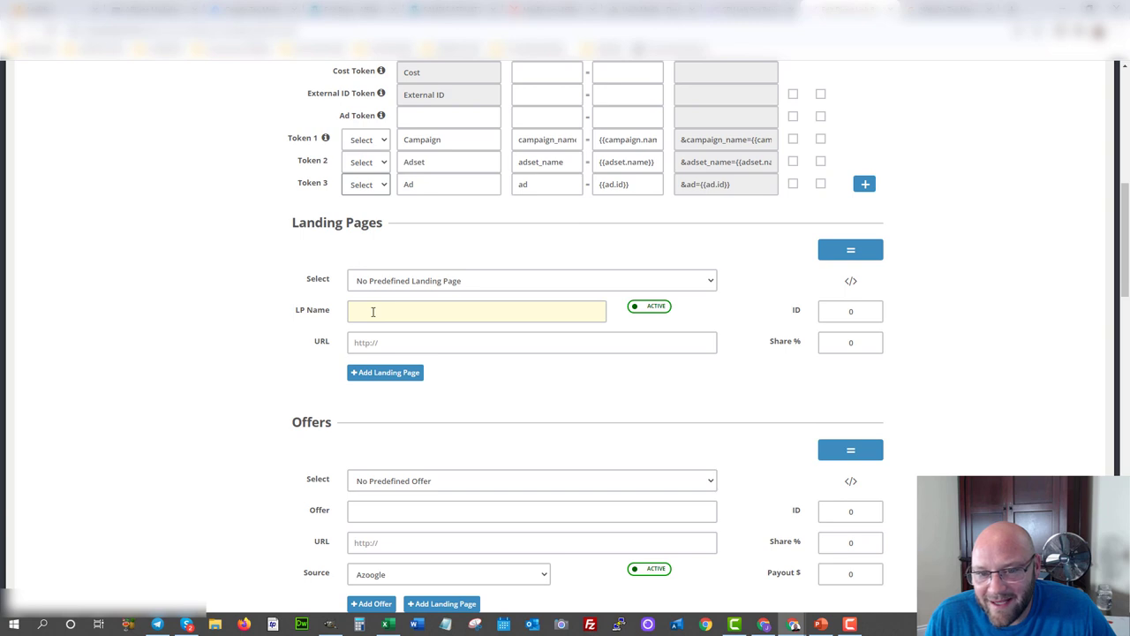
pyautogui.write('Landing page 1')
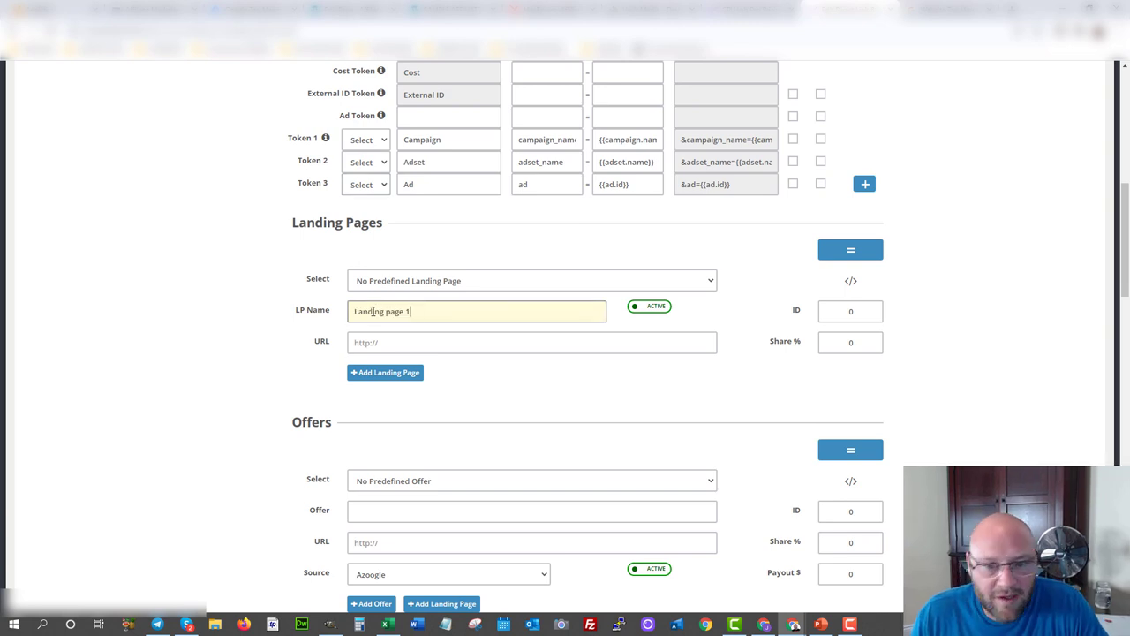
pyautogui.click(370, 337)
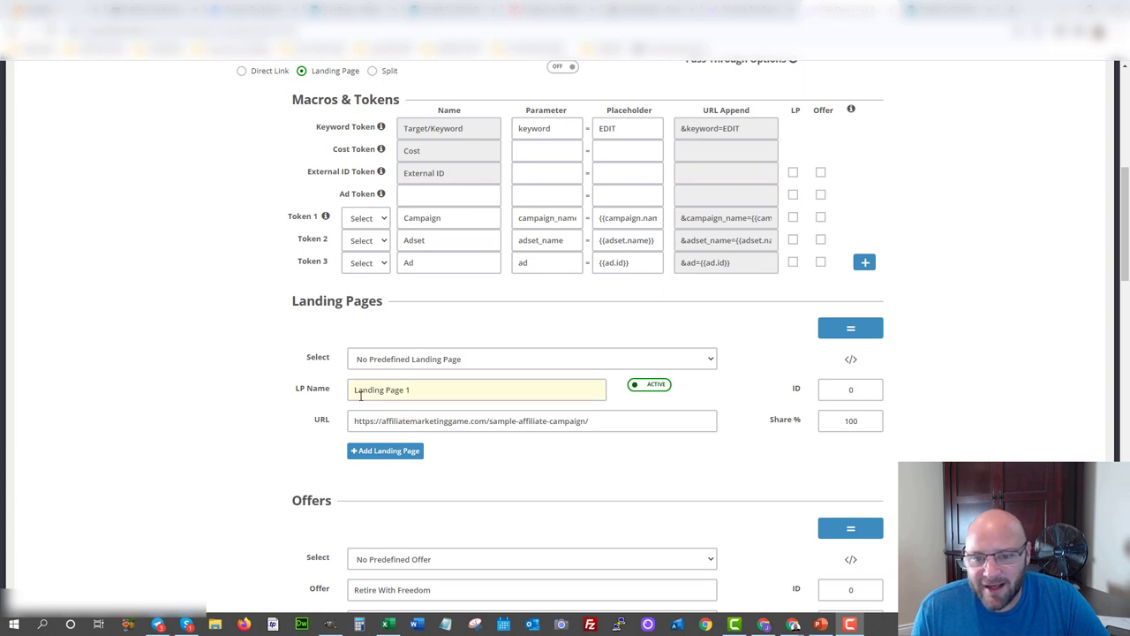
pyautogui.click(382, 421)
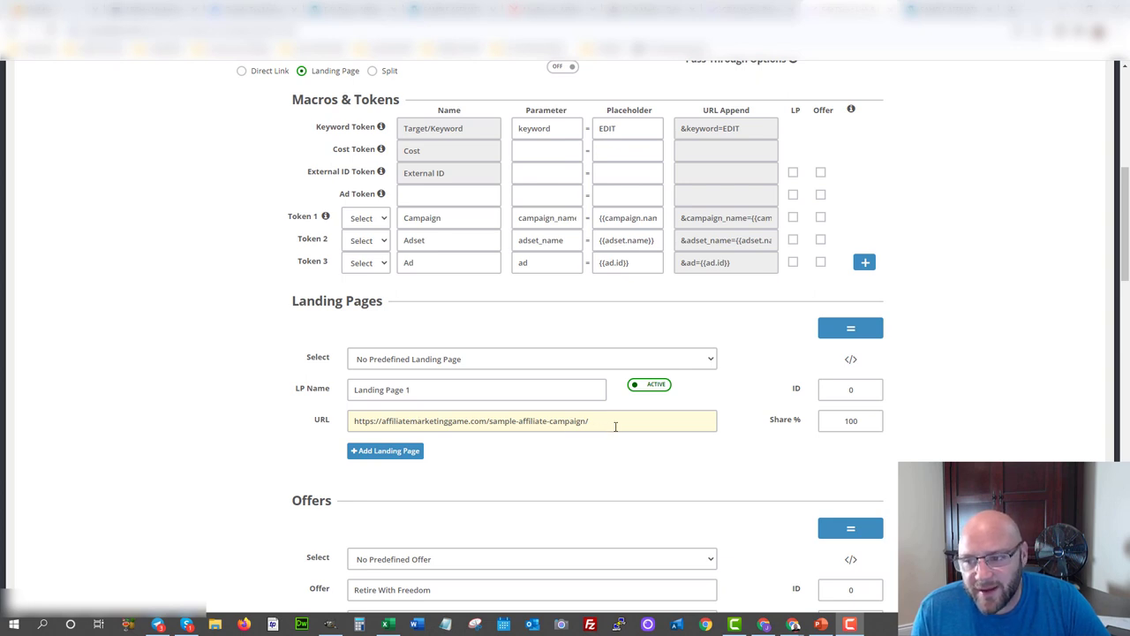
pyautogui.click(846, 423)
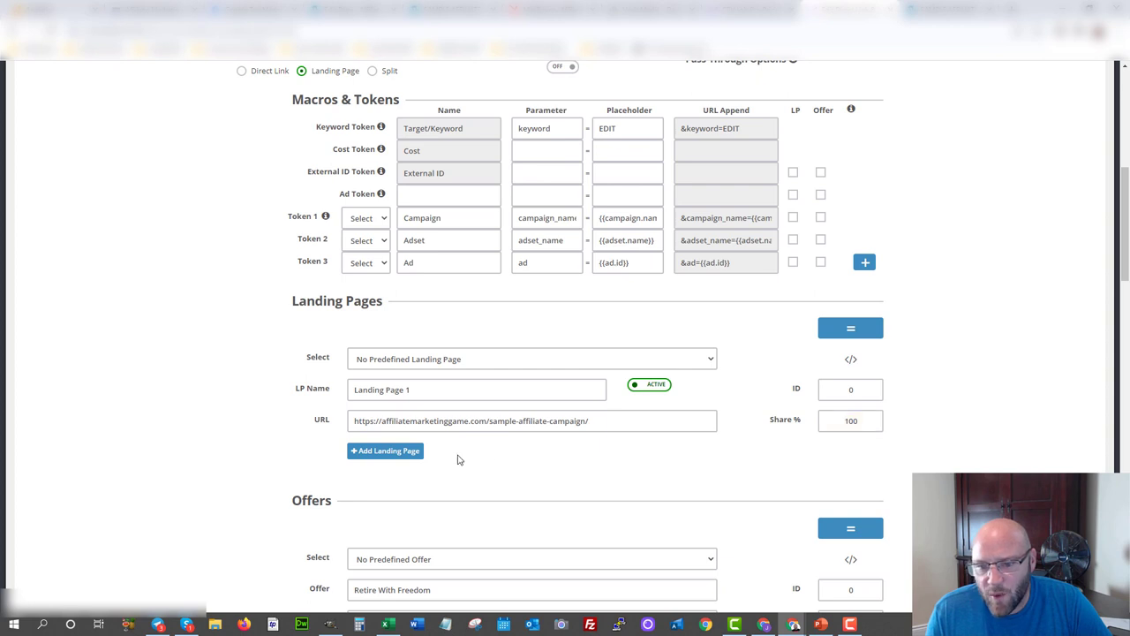
# Add a second, blank landing page entry and make it inactive.
pyautogui.click(397, 455)
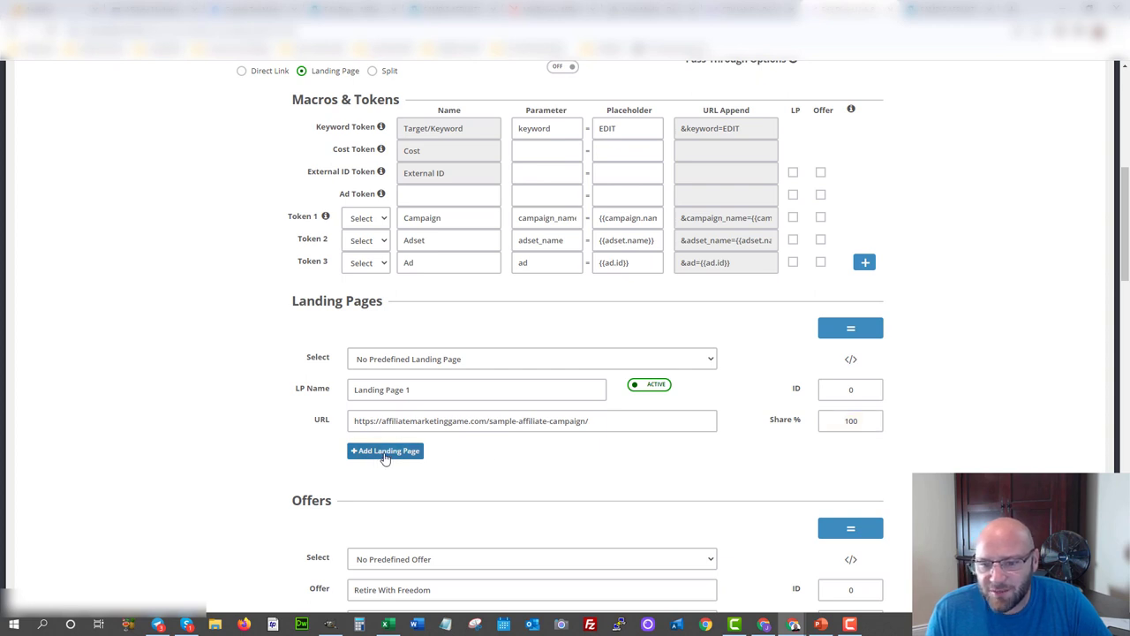
pyautogui.click(384, 456)
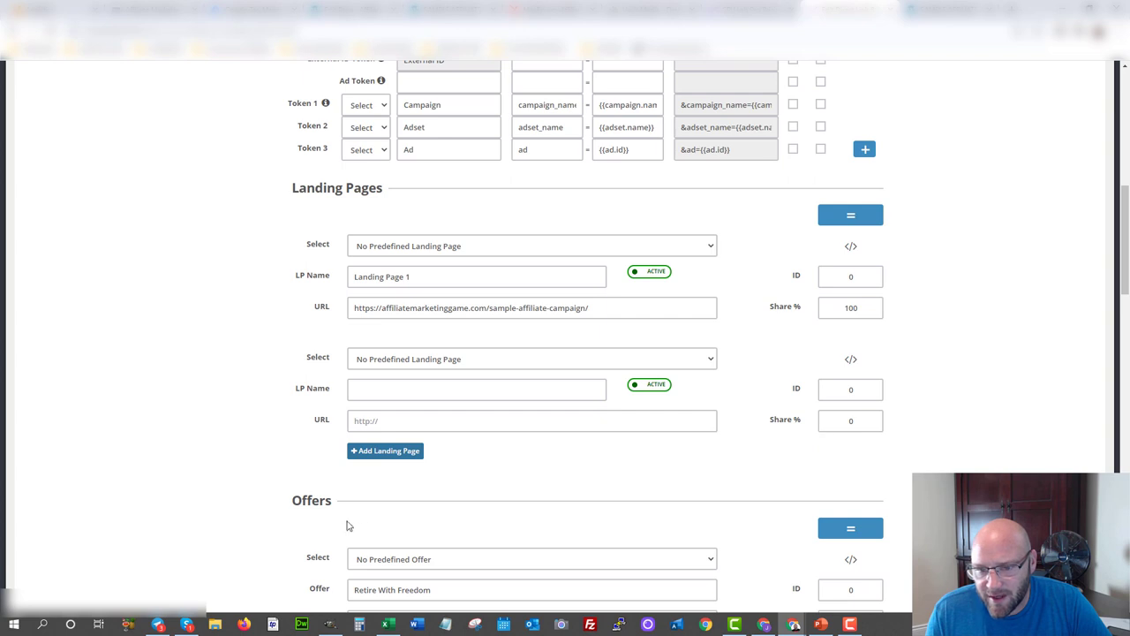
pyautogui.click(656, 388)
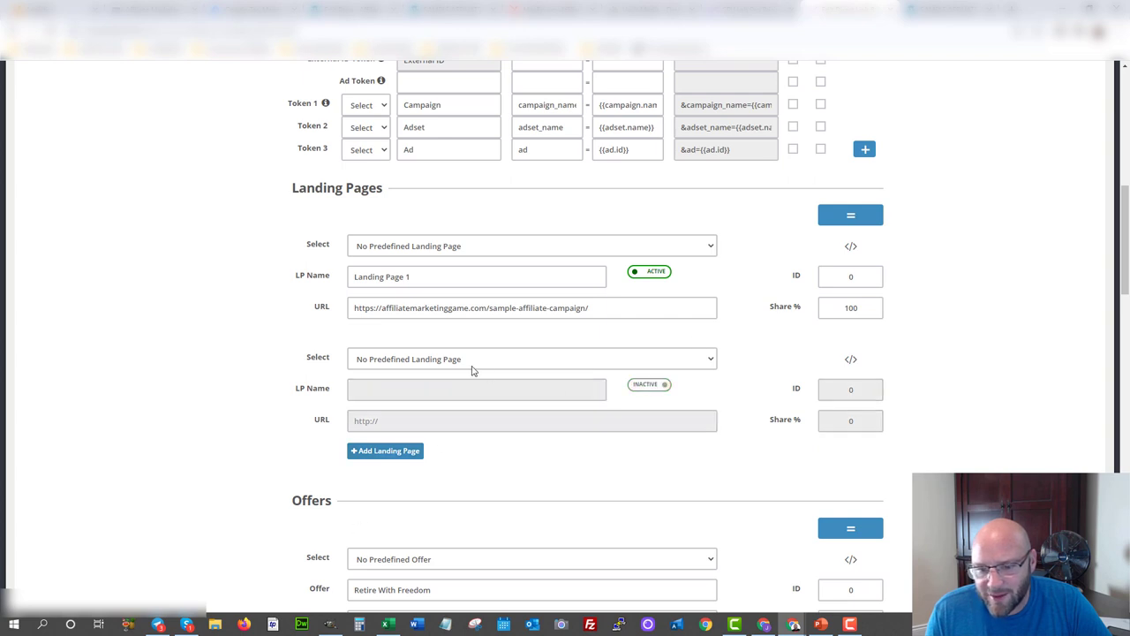
pyautogui.scroll(-2, 471, 371)
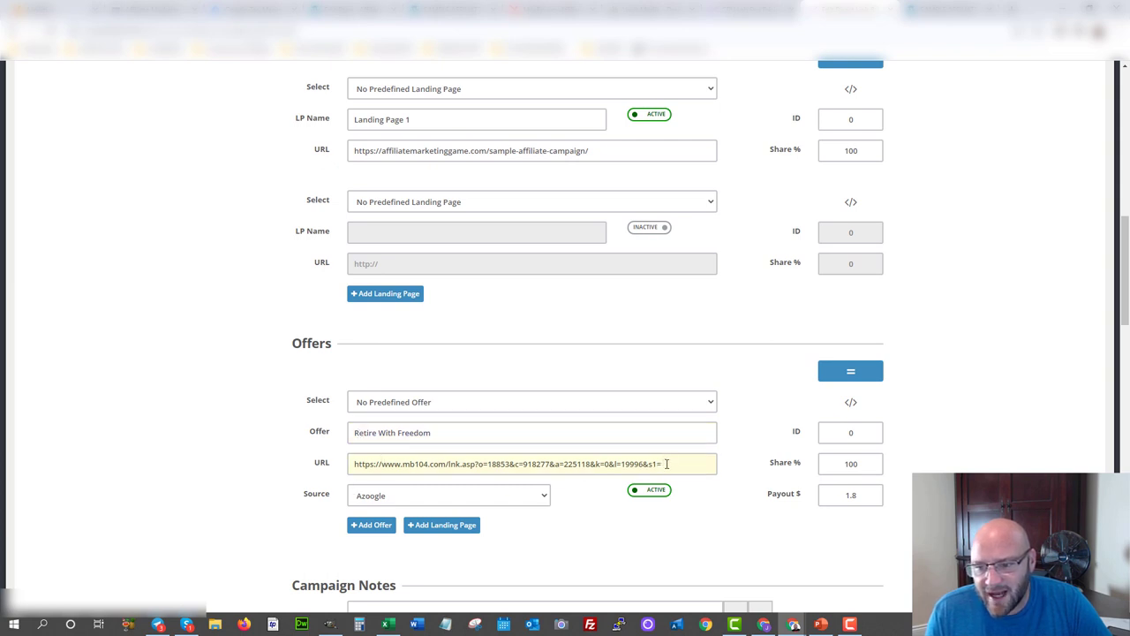
# Switch to MaxBounty, clear Sub ID 2 for the Retire With Freedom offer, and select the tracking link up to s1=.
pyautogui.moveTo(667, 464); pyautogui.dragTo(369, 470)
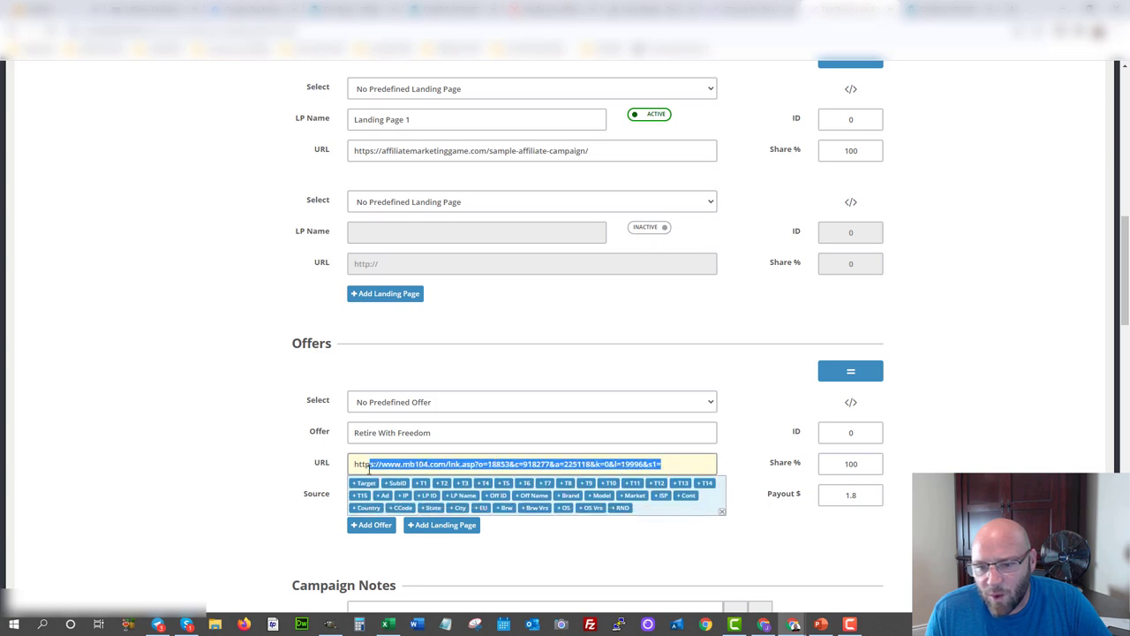
pyautogui.click(676, 465)
pyautogui.click(606, 7)
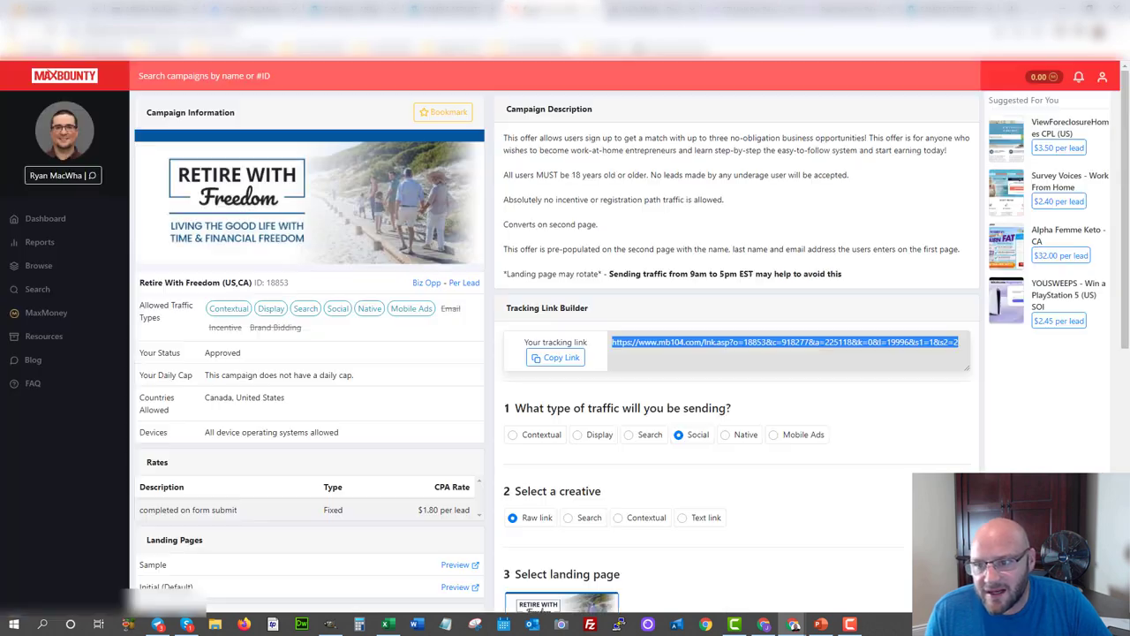
pyautogui.scroll(-3, 616, 485)
pyautogui.scroll(-2, 615, 485)
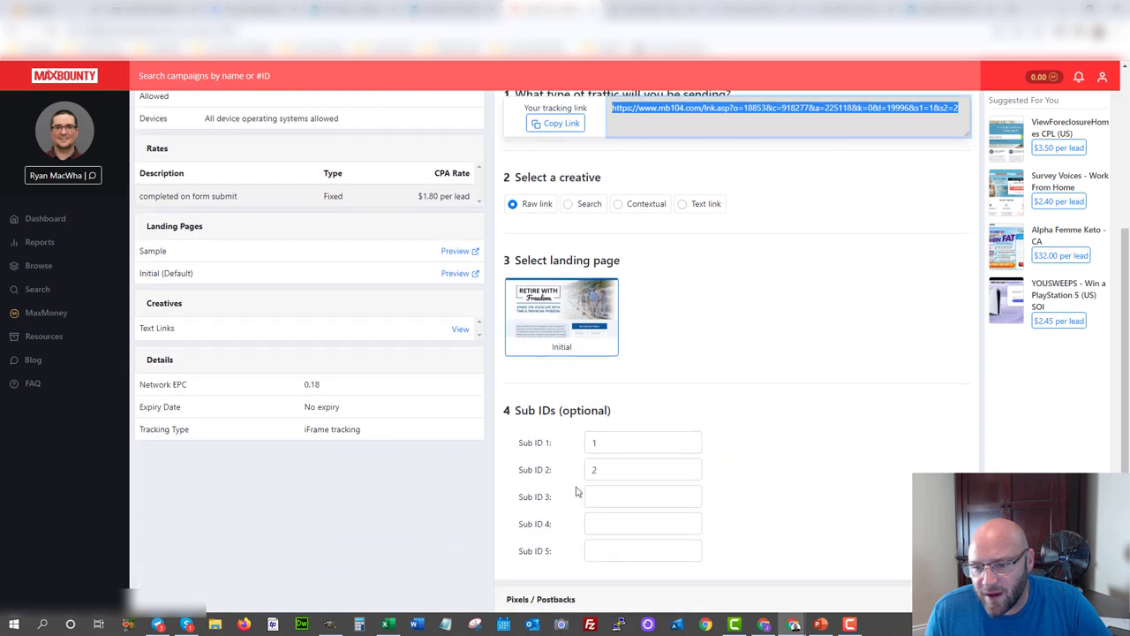
pyautogui.click(552, 472)
pyautogui.press('BackSpace')
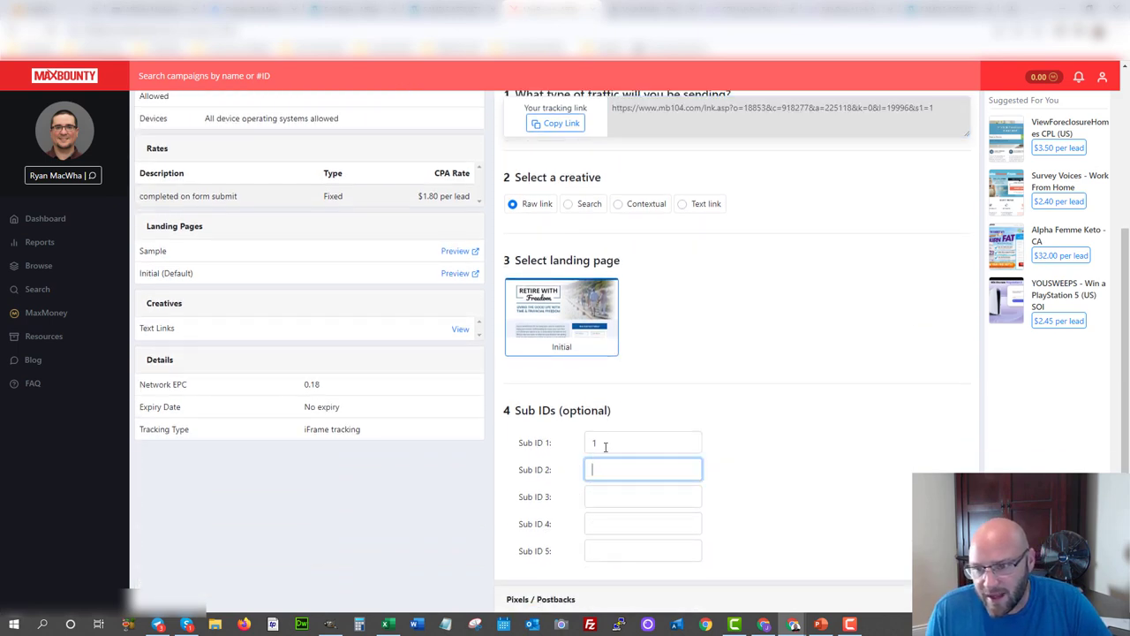
pyautogui.moveTo(607, 443); pyautogui.dragTo(585, 447)
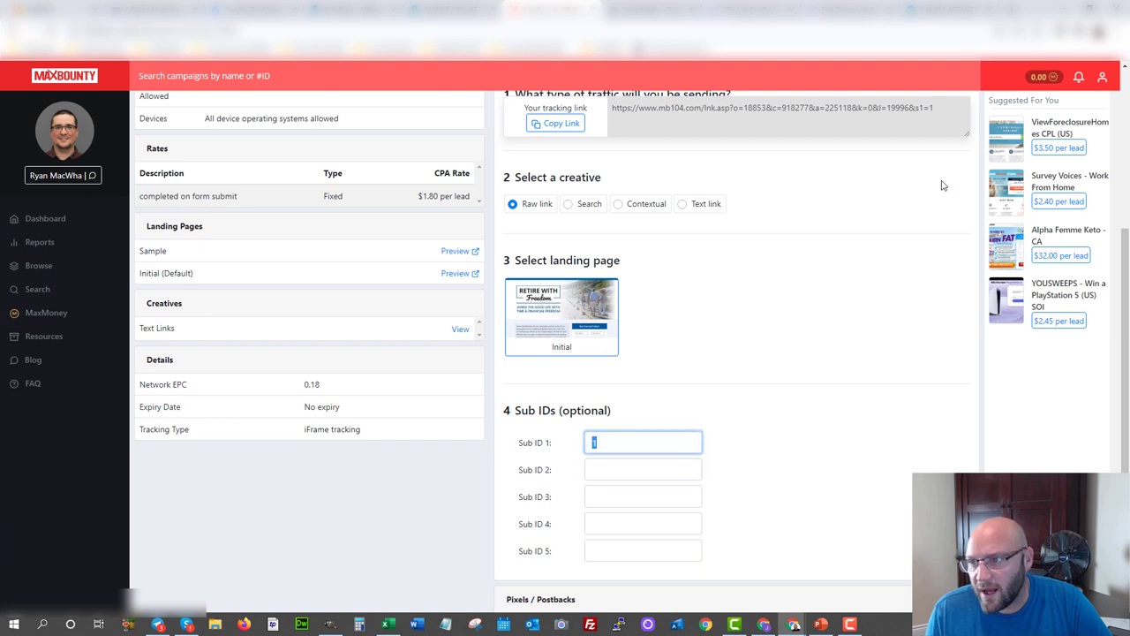
pyautogui.moveTo(931, 108); pyautogui.dragTo(601, 108)
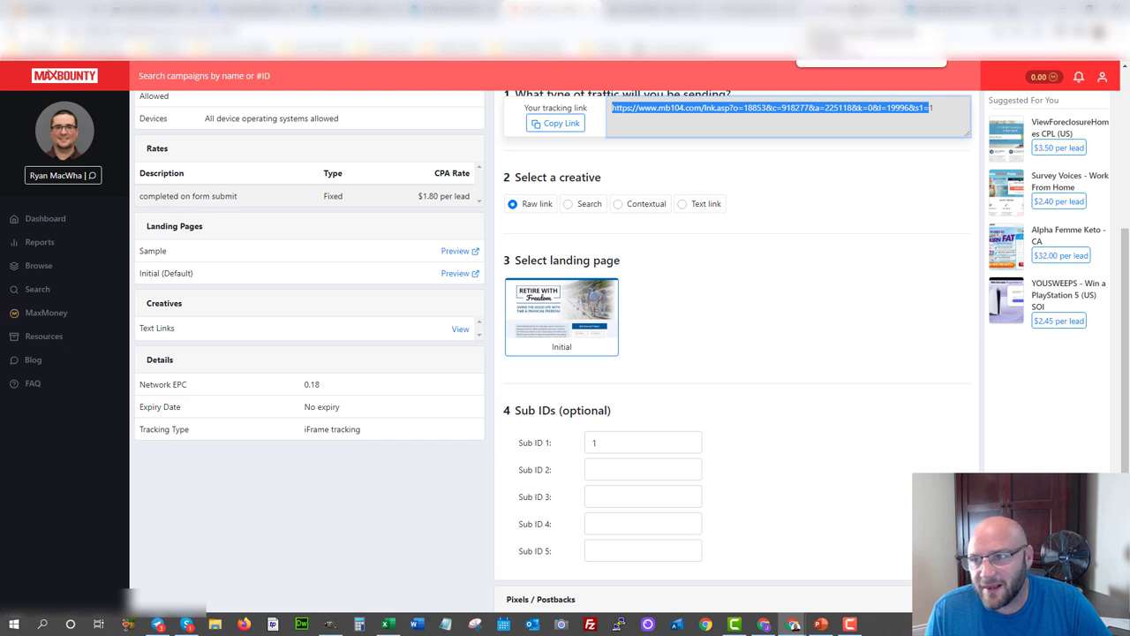
# Return to CPV Lab Pro, review the Work At Home campaign's settings, and save the campaign.
pyautogui.click(848, 11)
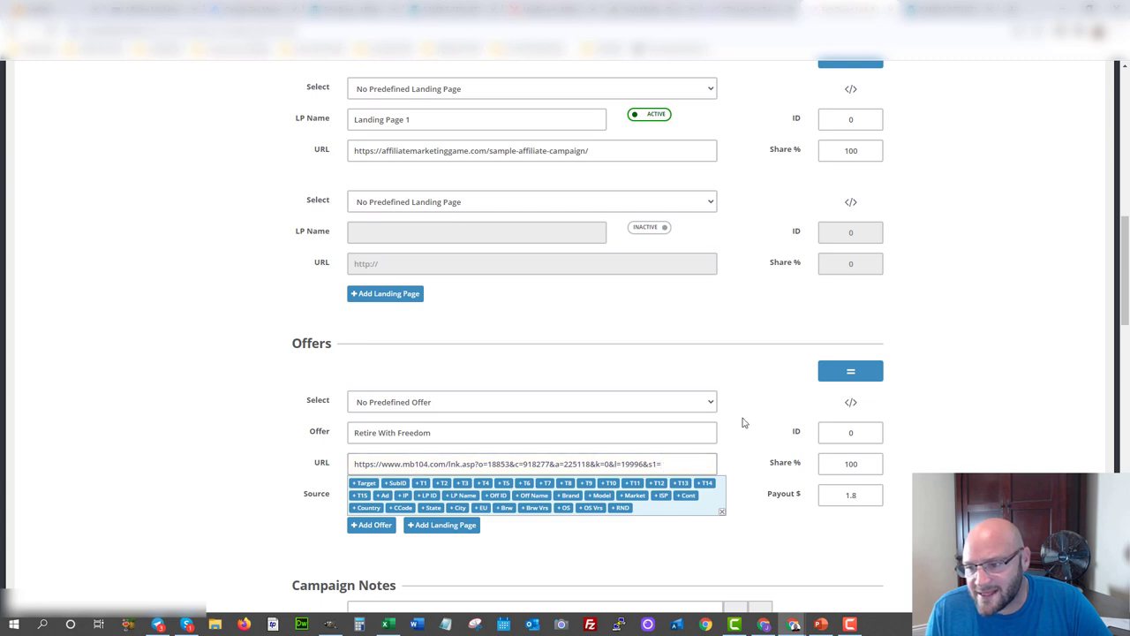
pyautogui.scroll(7, 744, 424)
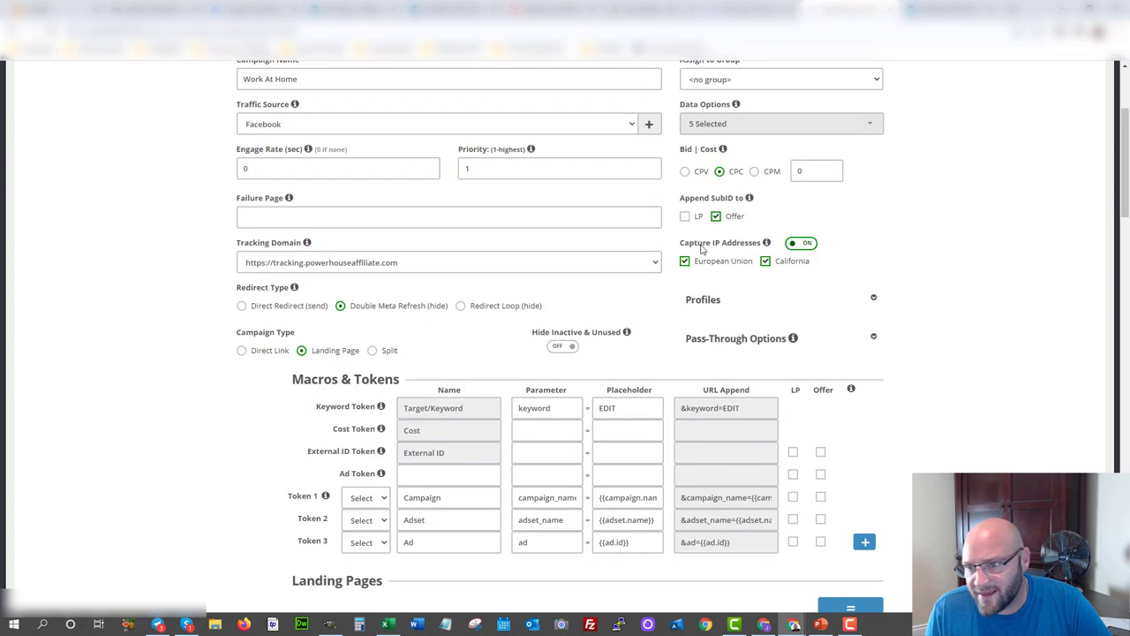
pyautogui.scroll(1, 777, 274)
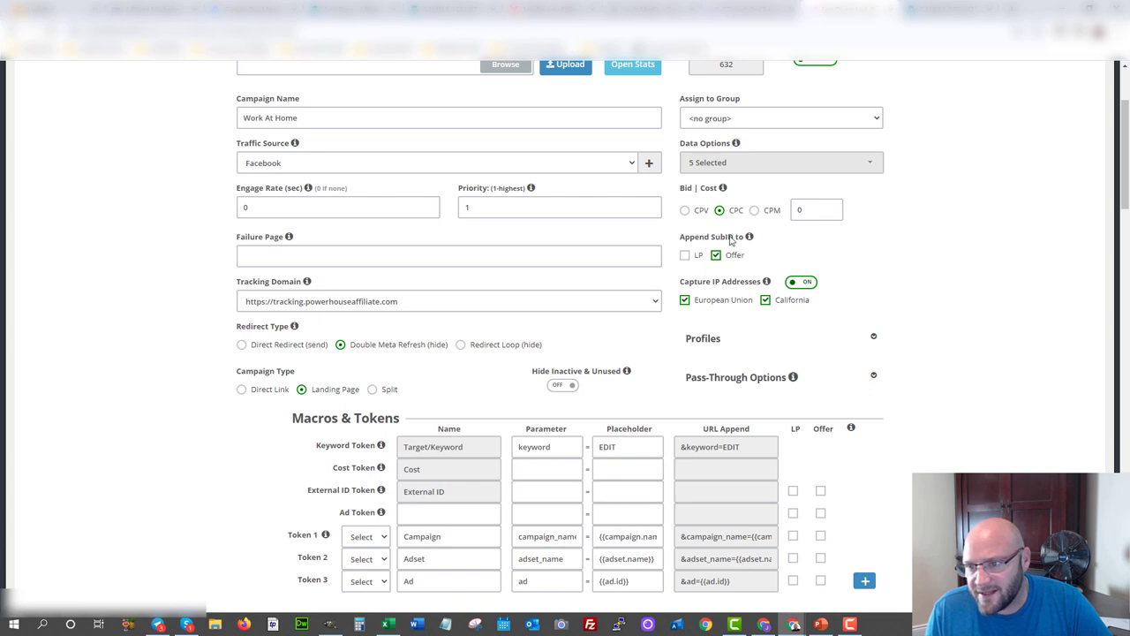
pyautogui.scroll(-5, 736, 336)
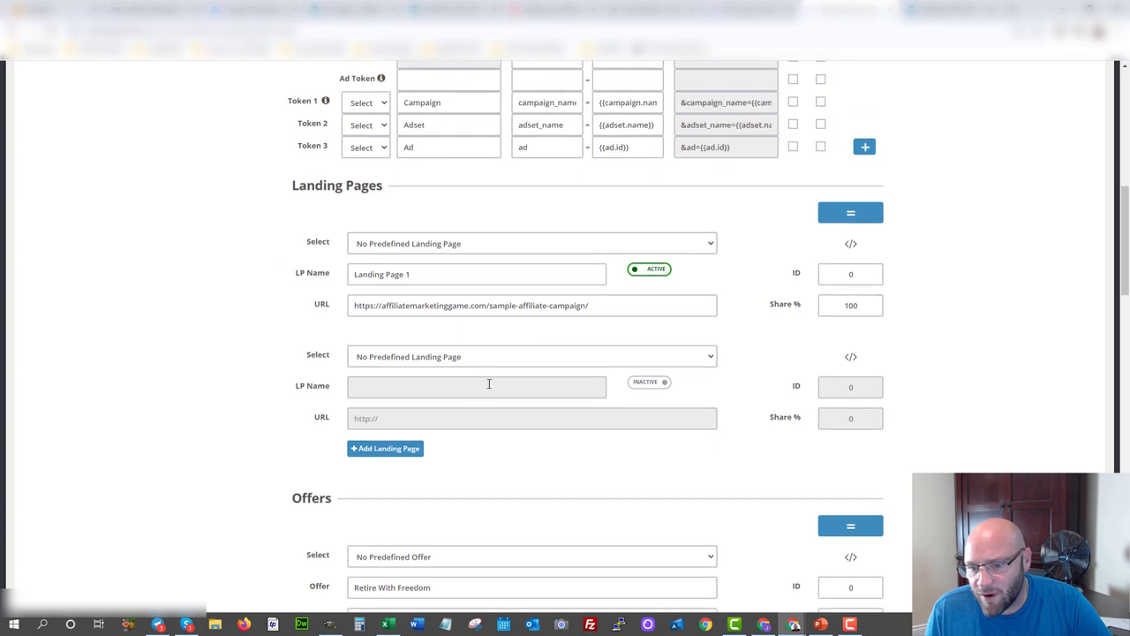
pyautogui.scroll(-3, 486, 381)
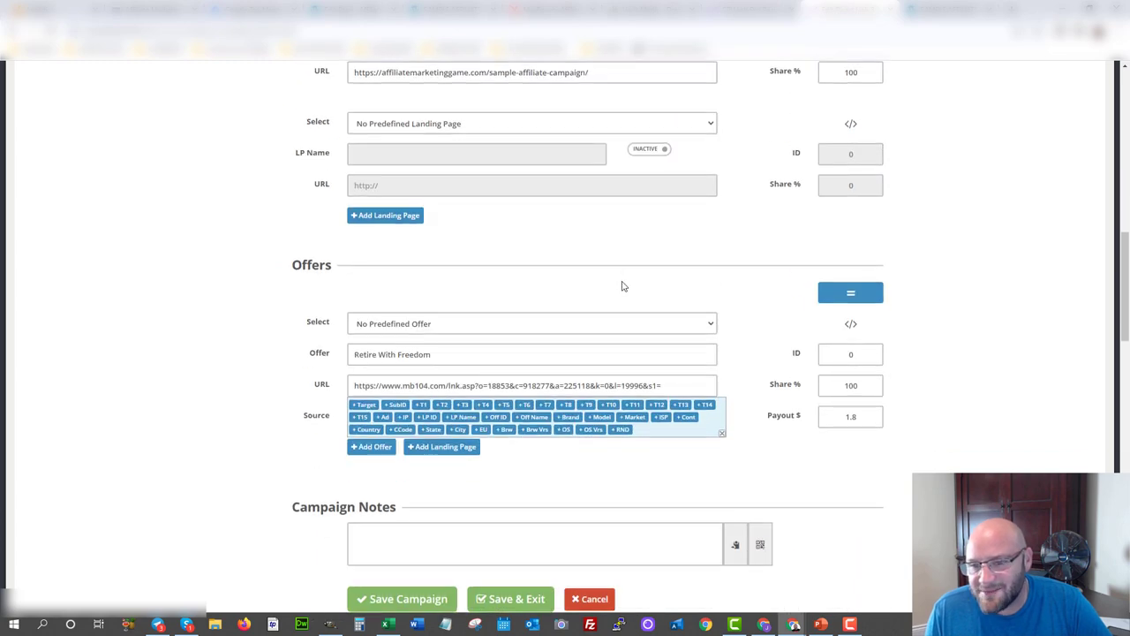
pyautogui.scroll(-3, 221, 374)
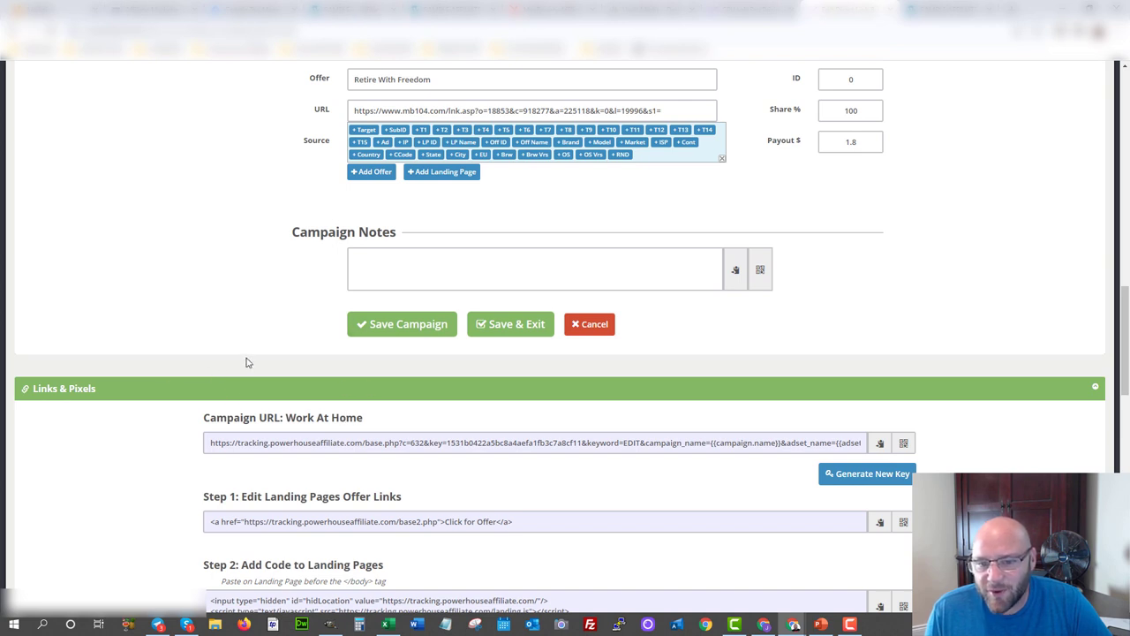
pyautogui.click(401, 325)
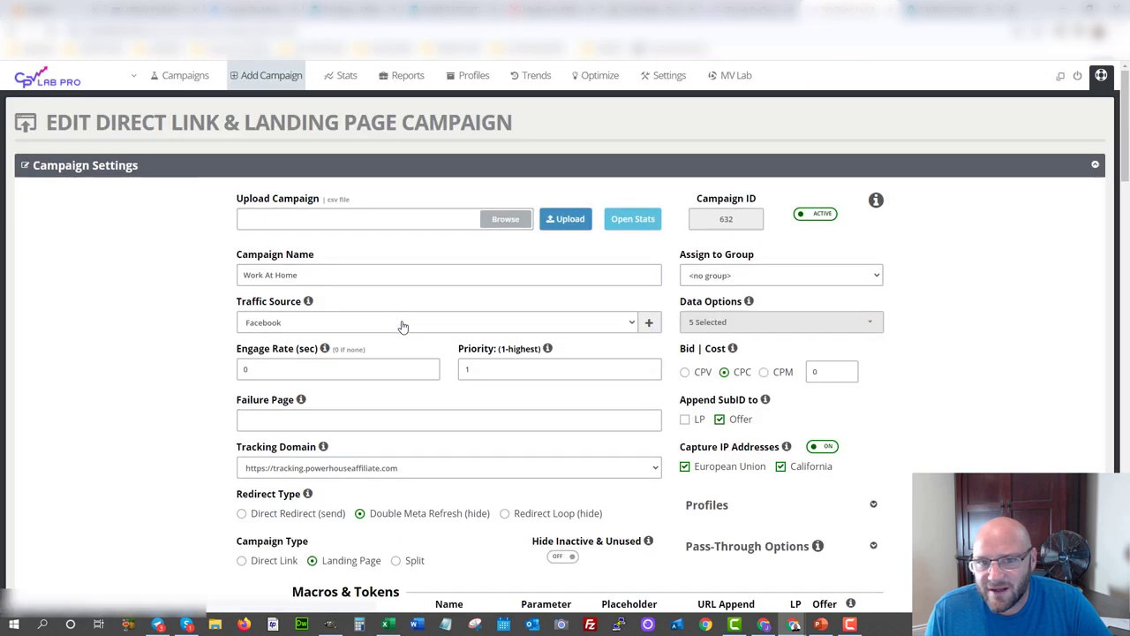
# Copy the Click for Offer link code from Step 1: Edit Landing Pages Offer Links.
pyautogui.scroll(-3, 402, 325)
pyautogui.scroll(-10, 402, 326)
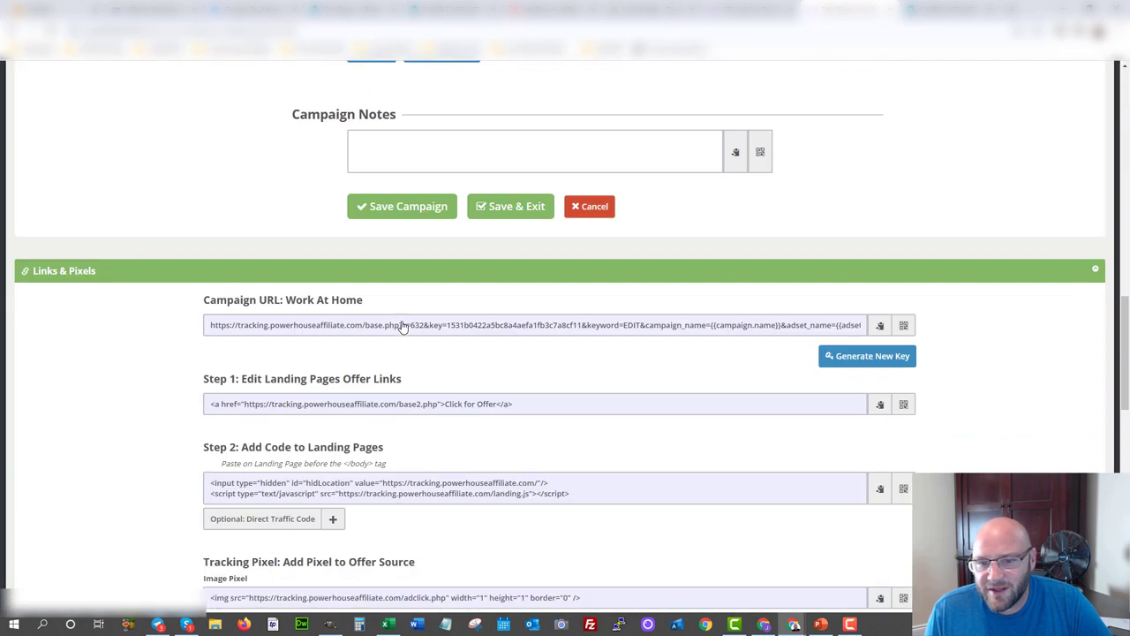
pyautogui.click(257, 407)
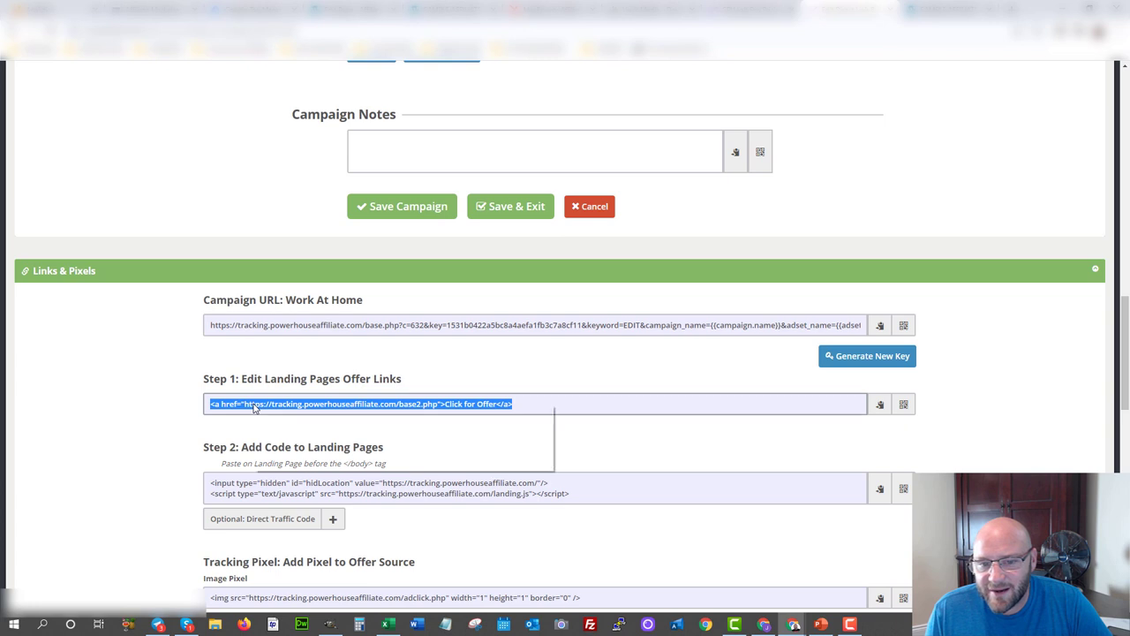
pyautogui.rightClick(259, 411)
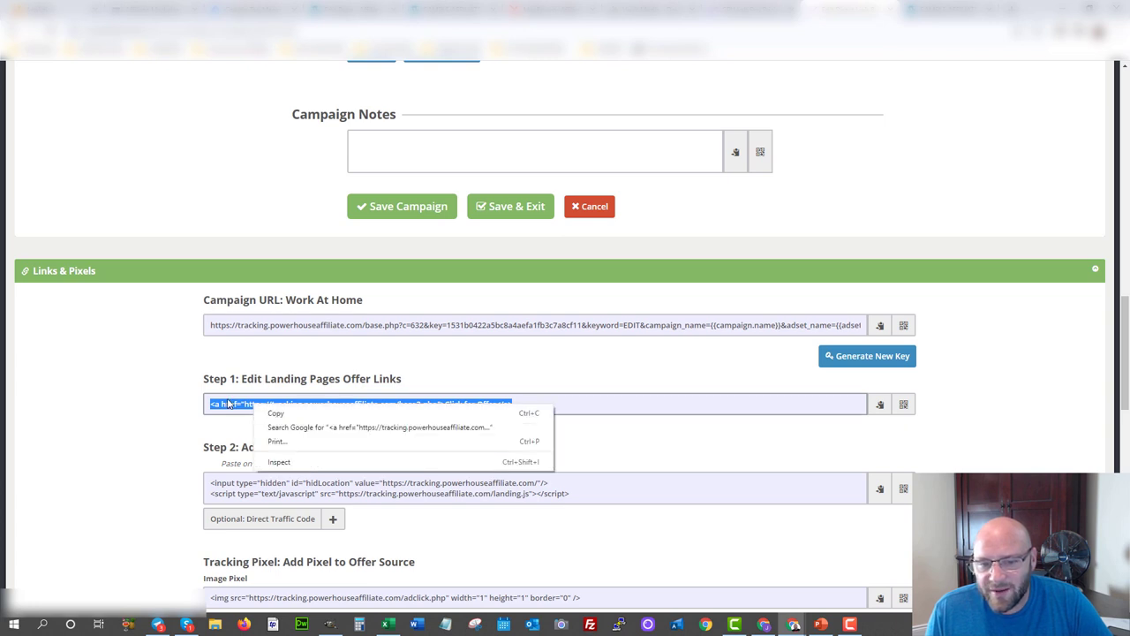
pyautogui.click(275, 414)
pyautogui.moveTo(249, 405); pyautogui.dragTo(415, 405)
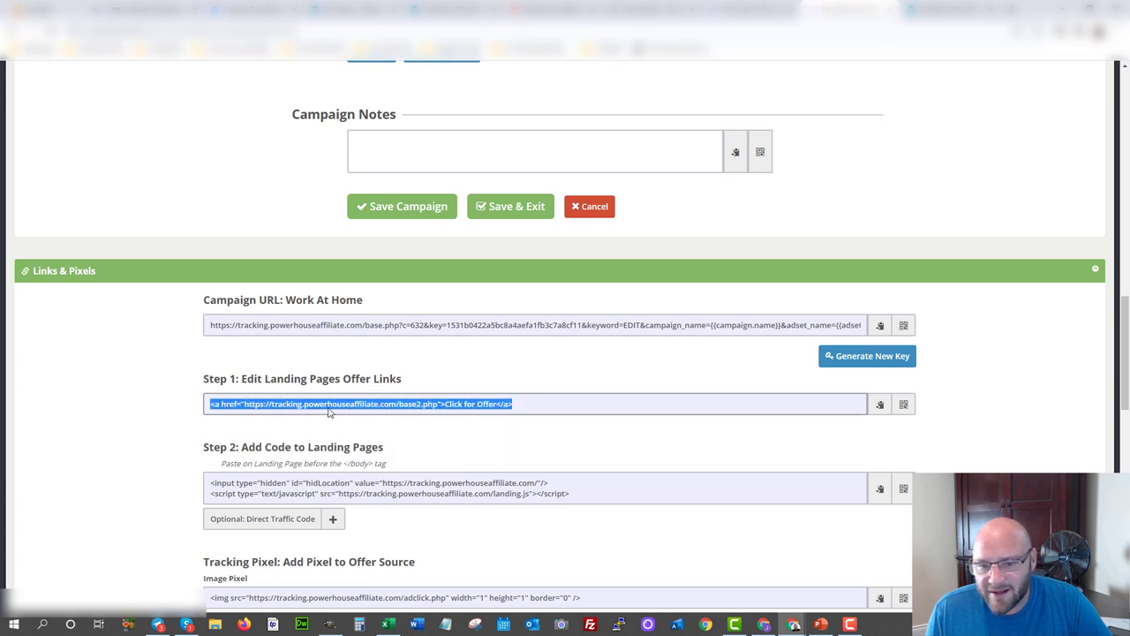
pyautogui.rightClick(251, 407)
pyautogui.click(278, 415)
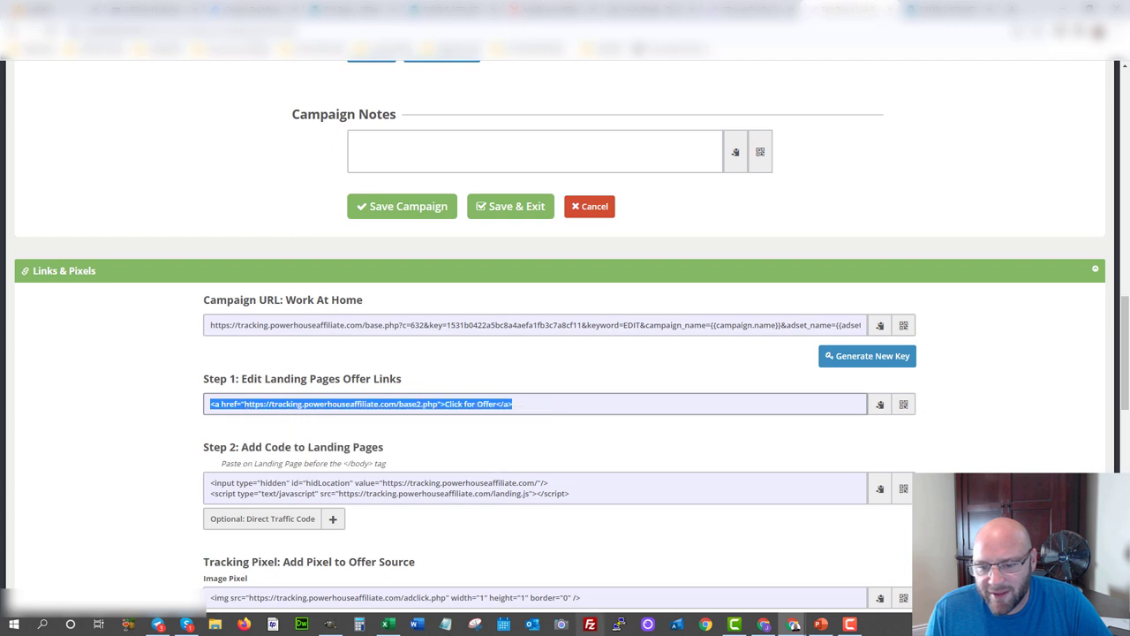
pyautogui.click(445, 625)
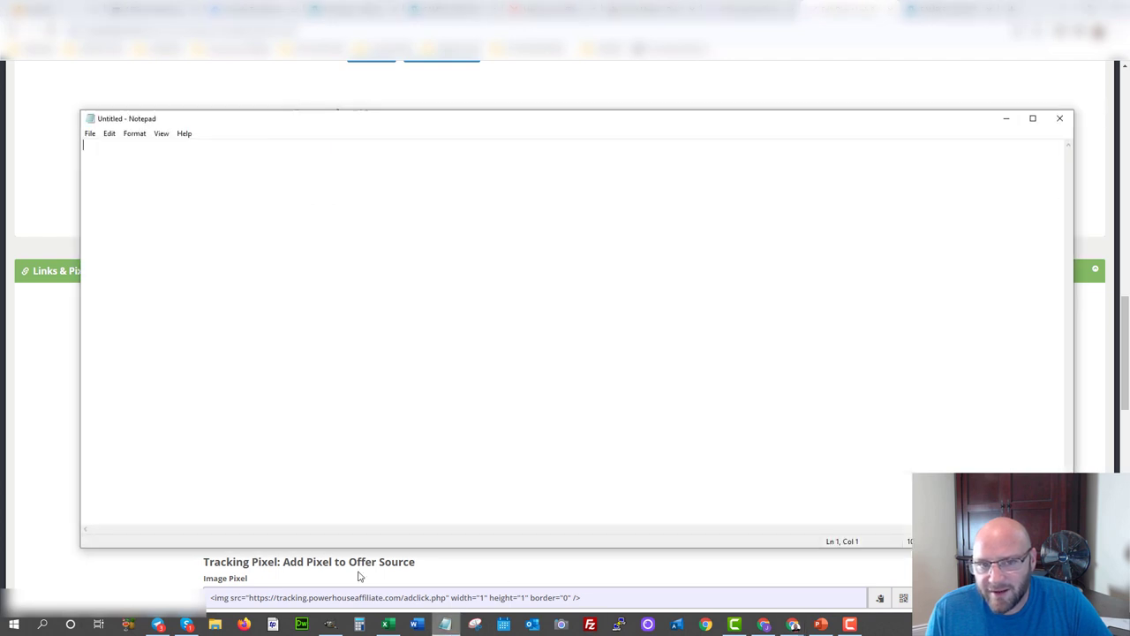
pyautogui.rightClick(283, 207)
pyautogui.click(316, 254)
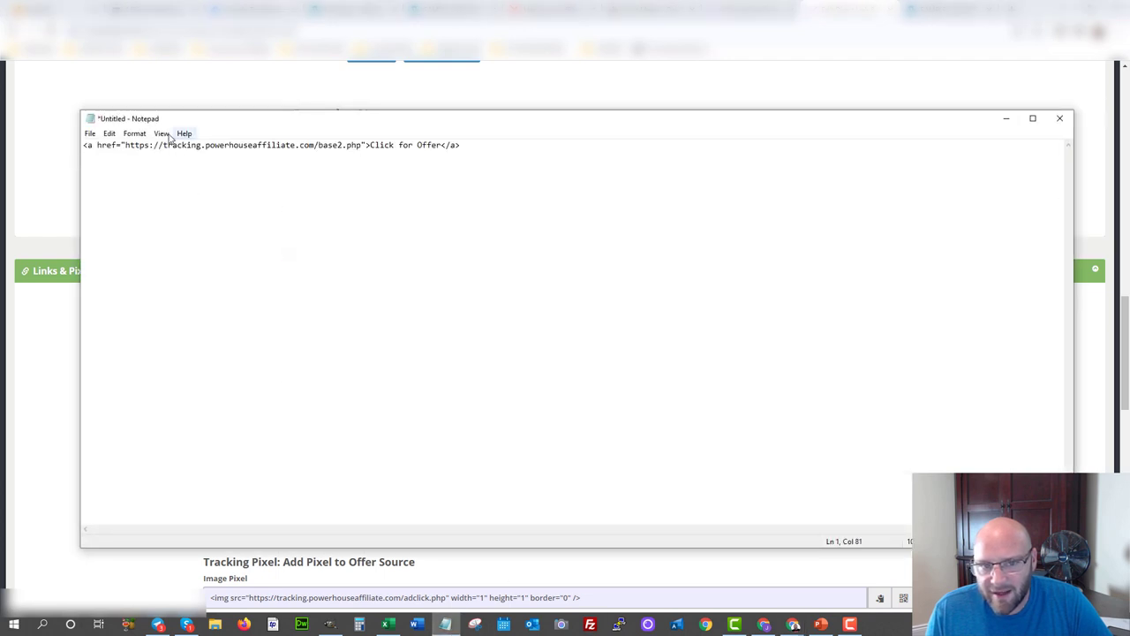
pyautogui.moveTo(125, 145); pyautogui.dragTo(361, 148)
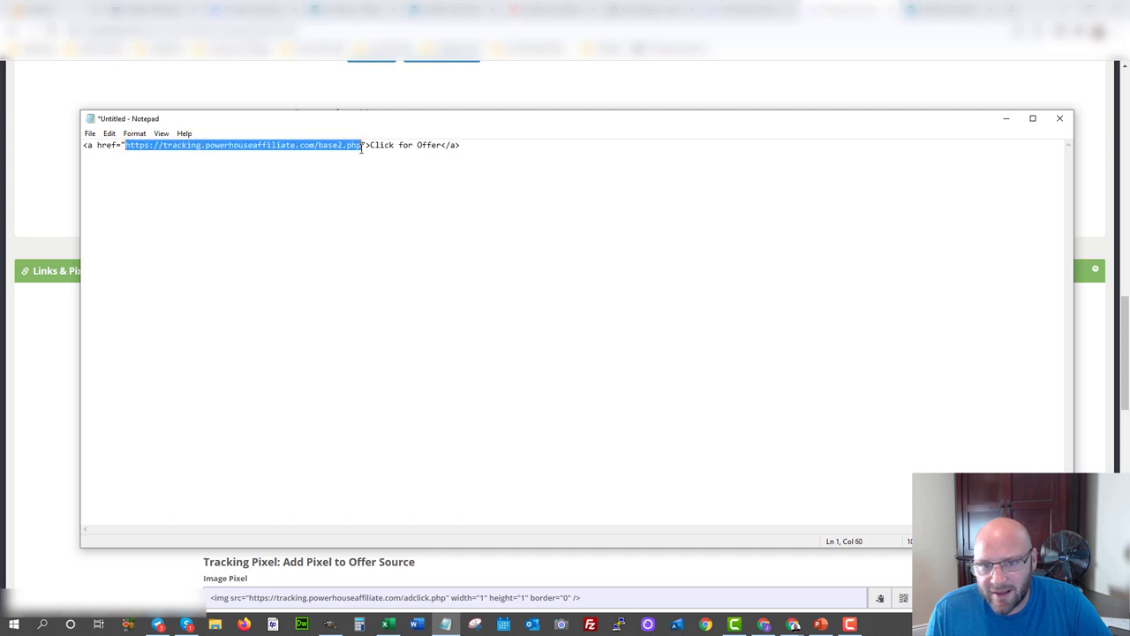
pyautogui.rightClick(336, 145)
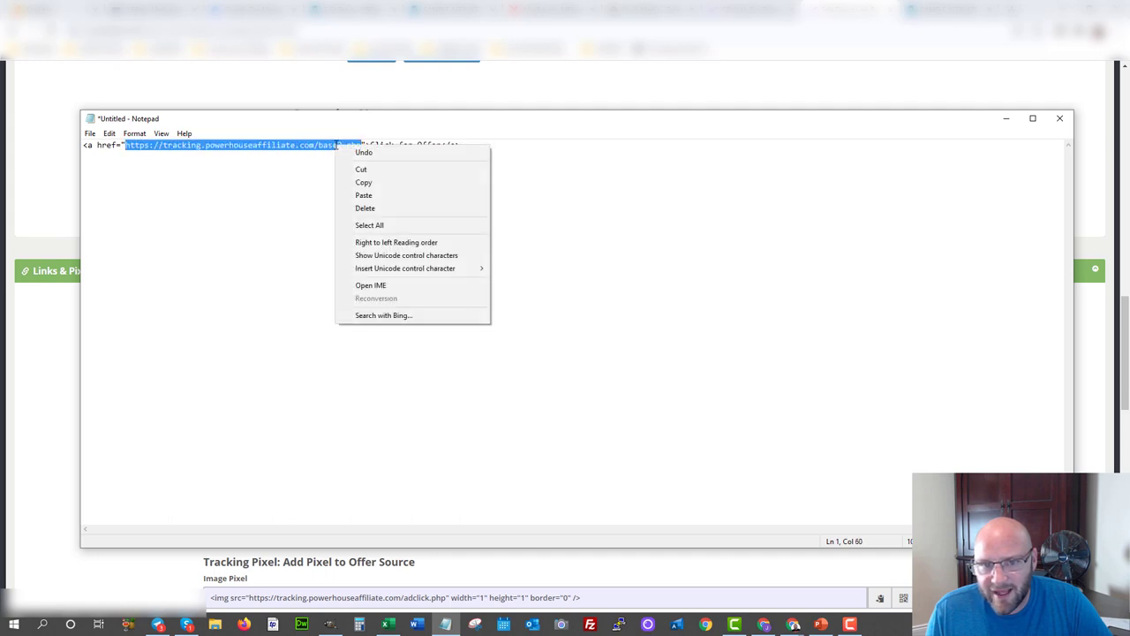
pyautogui.click(363, 182)
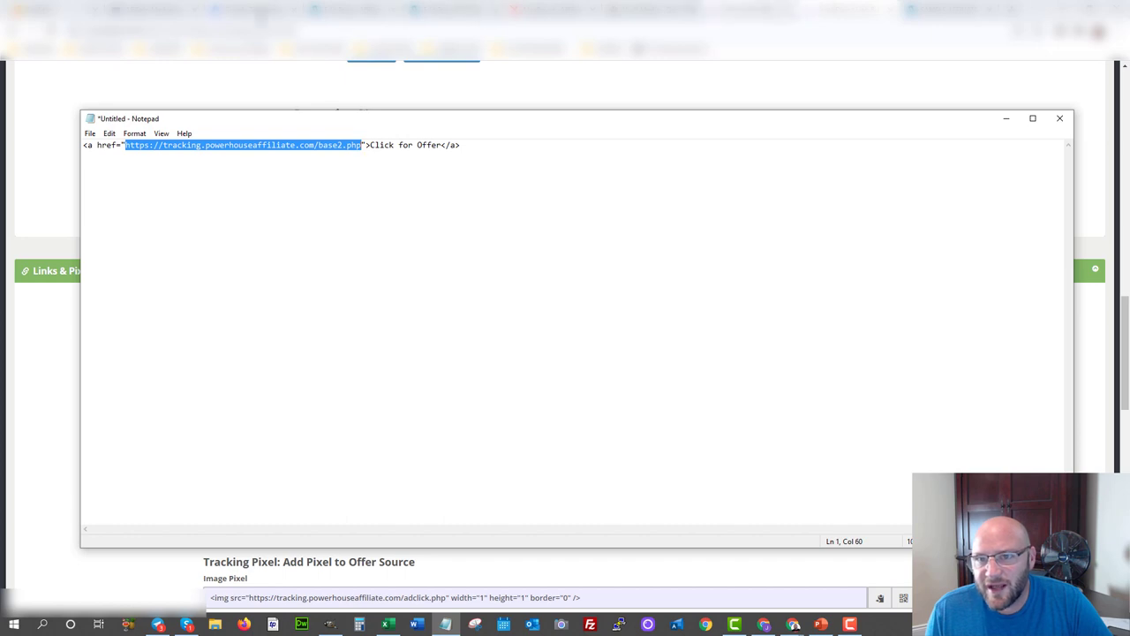
# Examine the published sample landing page down to its call-to-action button, collapsing the Tag Manager preview pane.
pyautogui.click(362, 8)
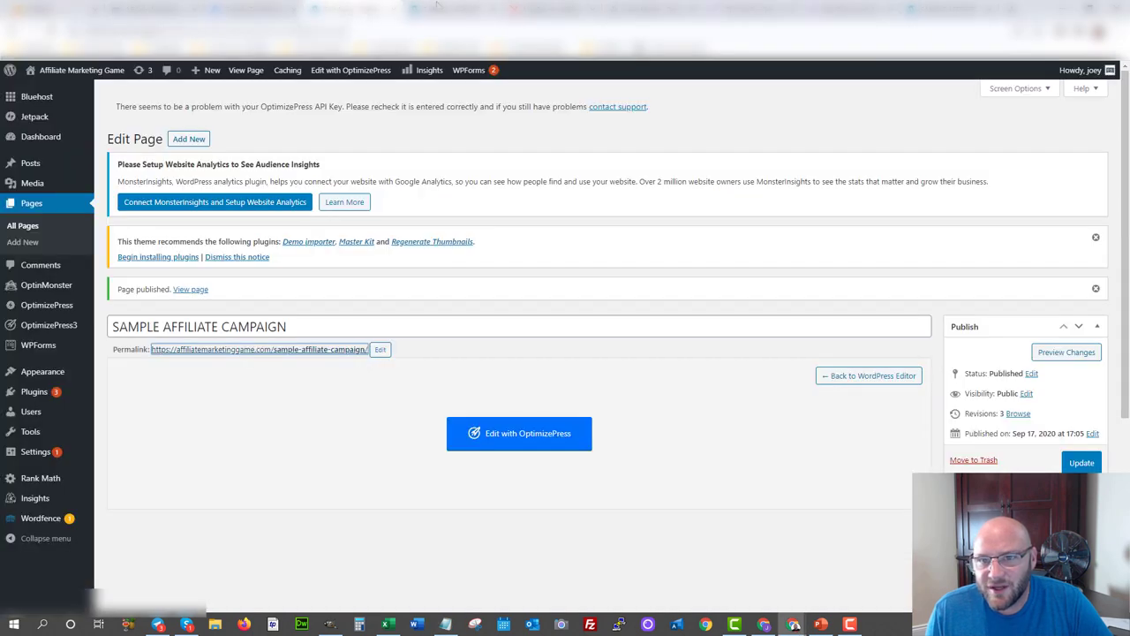
pyautogui.click(440, 9)
pyautogui.scroll(-1, 75, 224)
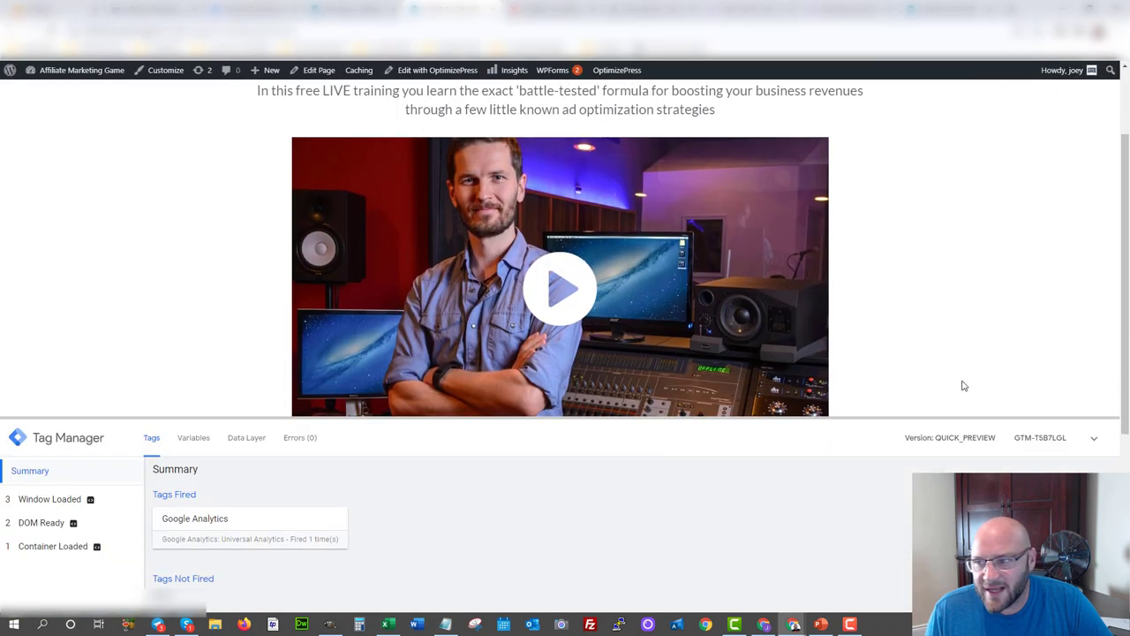
pyautogui.click(1095, 439)
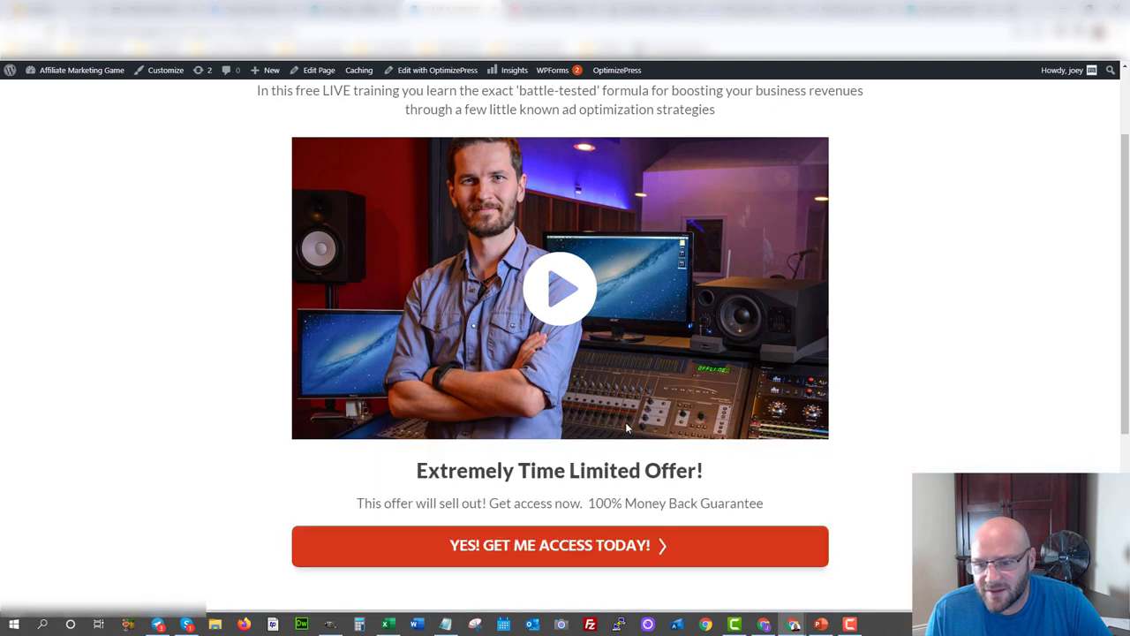
pyautogui.scroll(2, 591, 124)
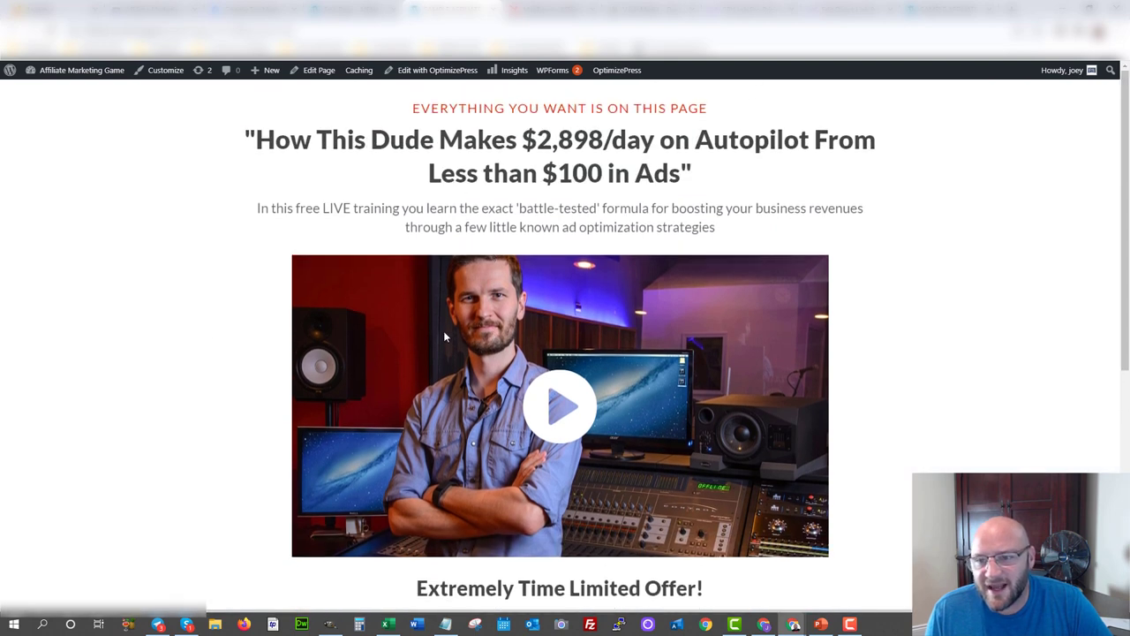
pyautogui.scroll(-3, 441, 333)
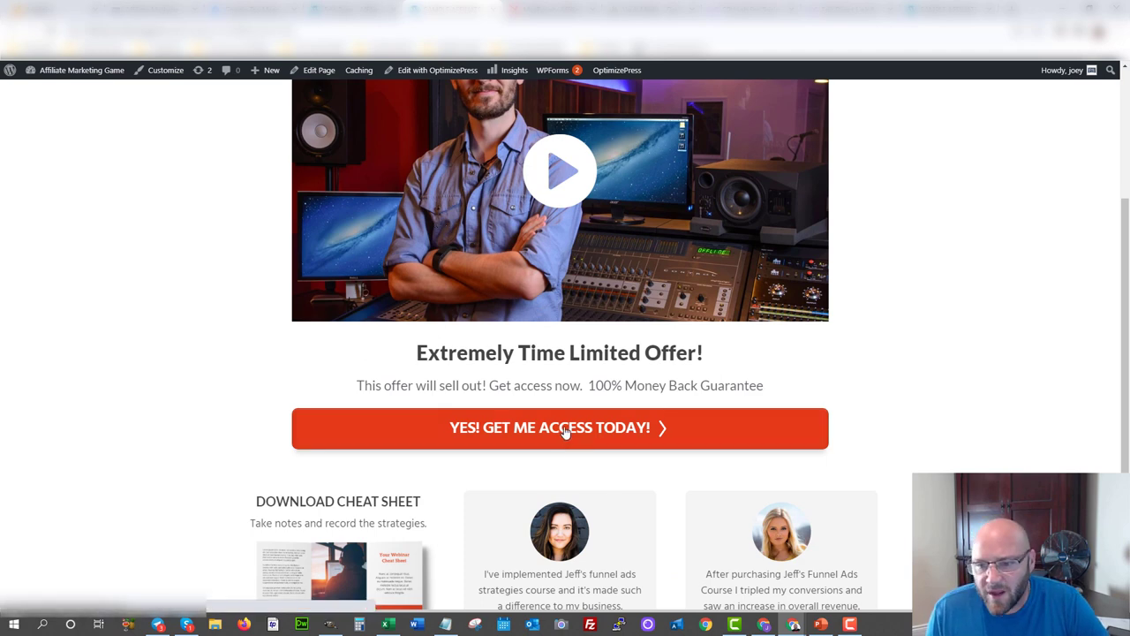
pyautogui.click(353, 9)
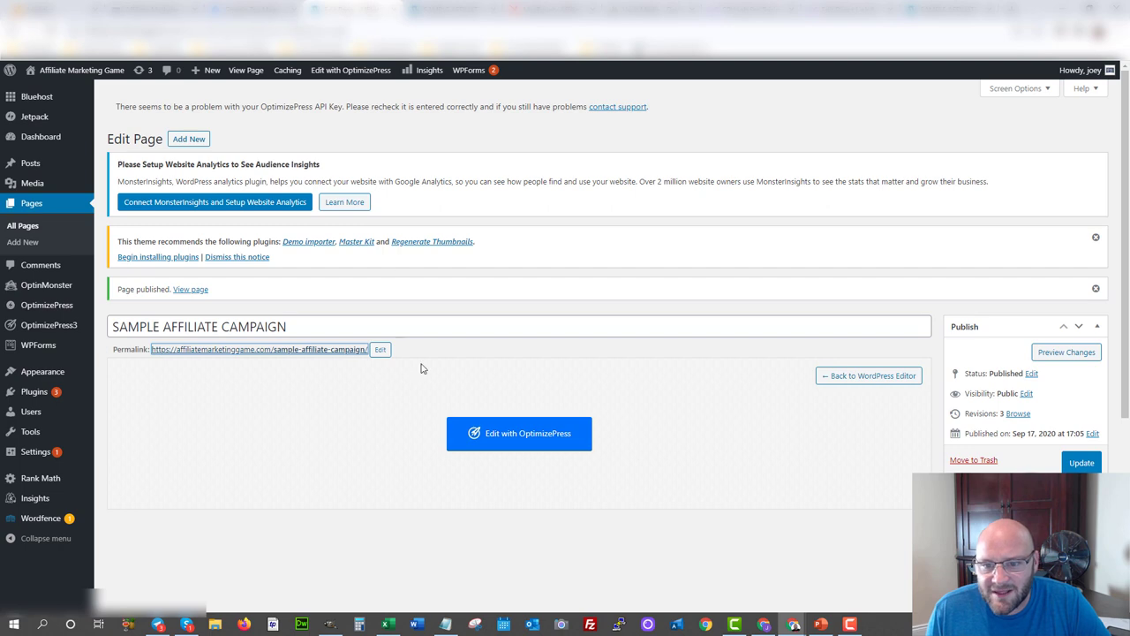
pyautogui.click(513, 449)
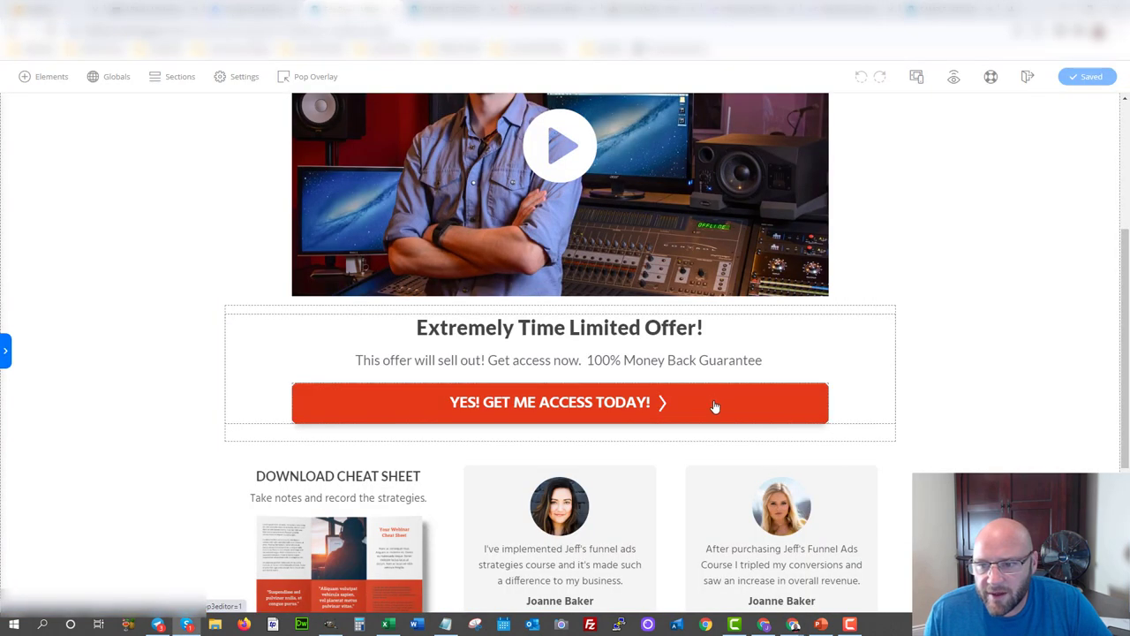
pyautogui.click(715, 407)
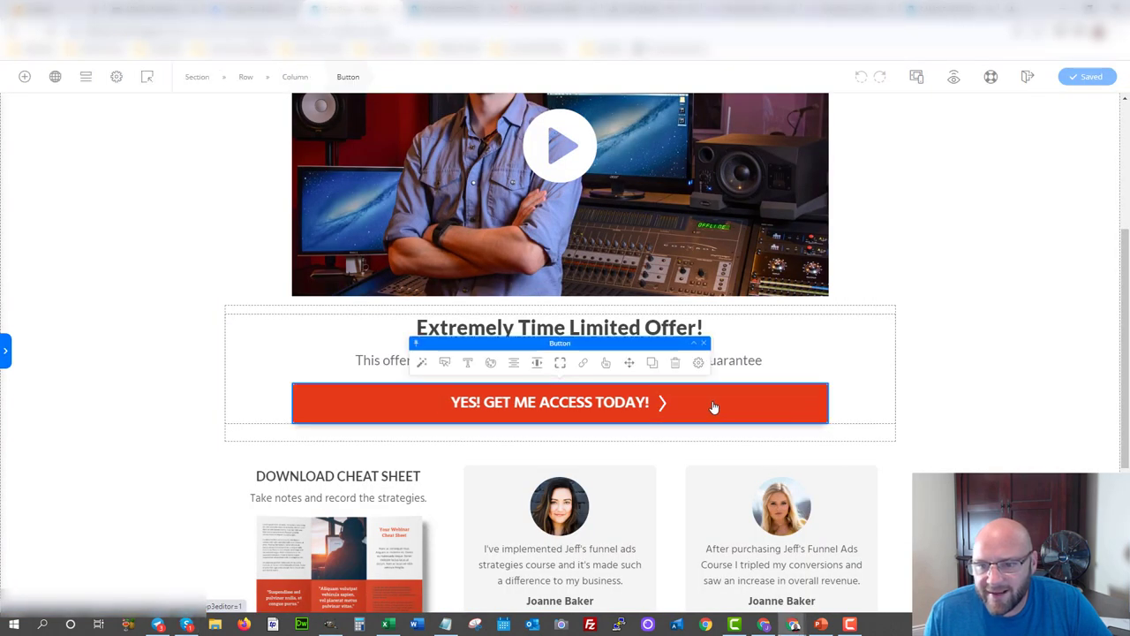
pyautogui.click(582, 366)
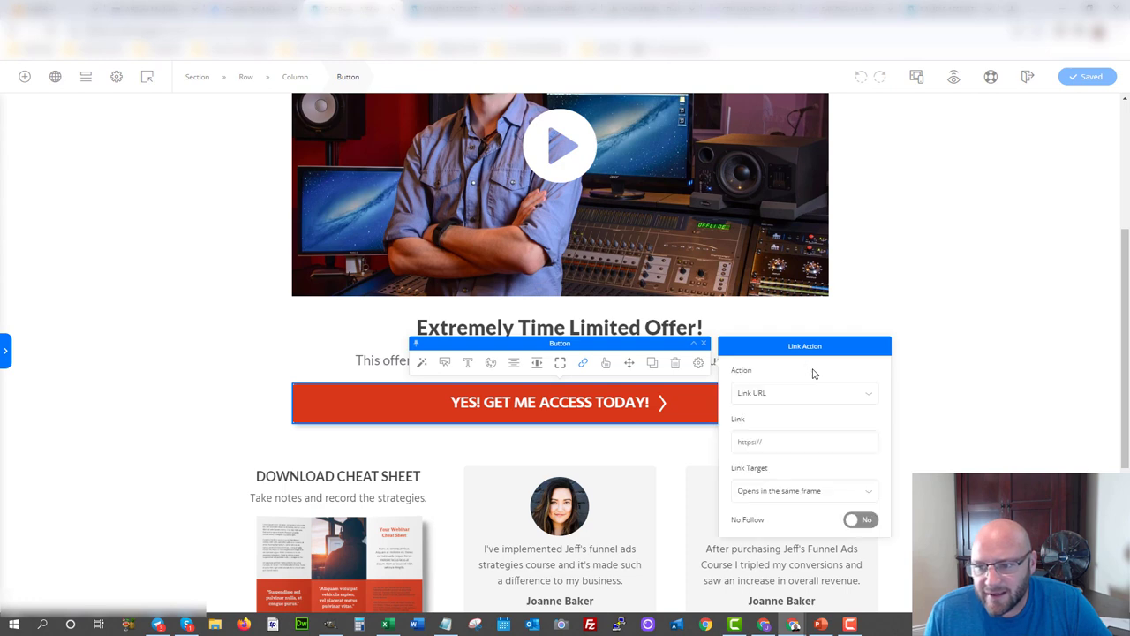
pyautogui.rightClick(748, 443)
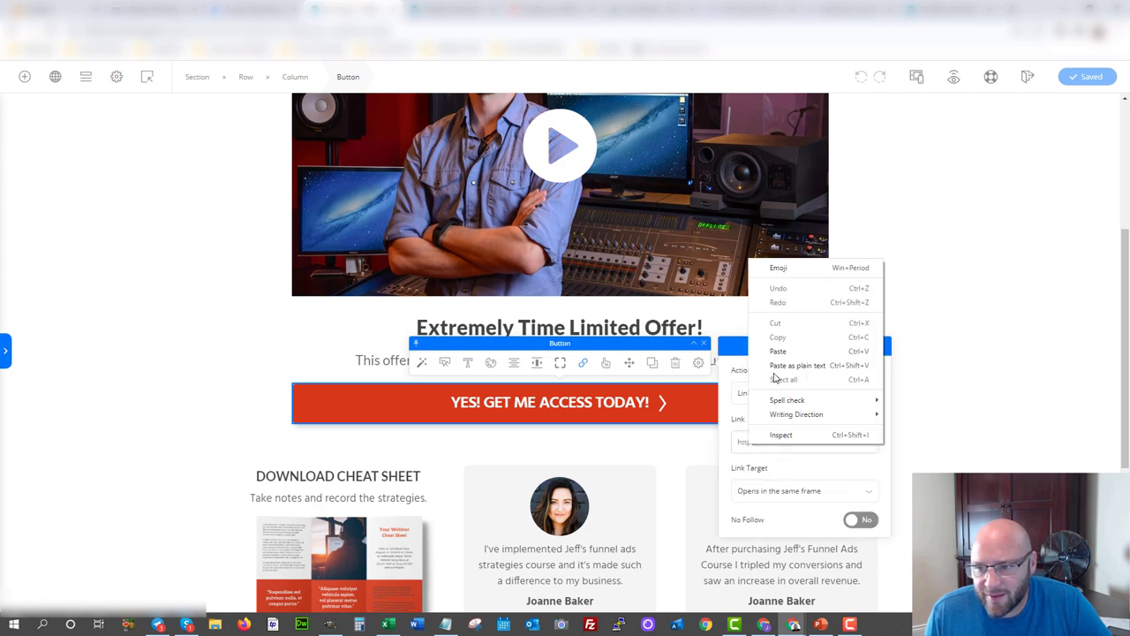
pyautogui.click(778, 354)
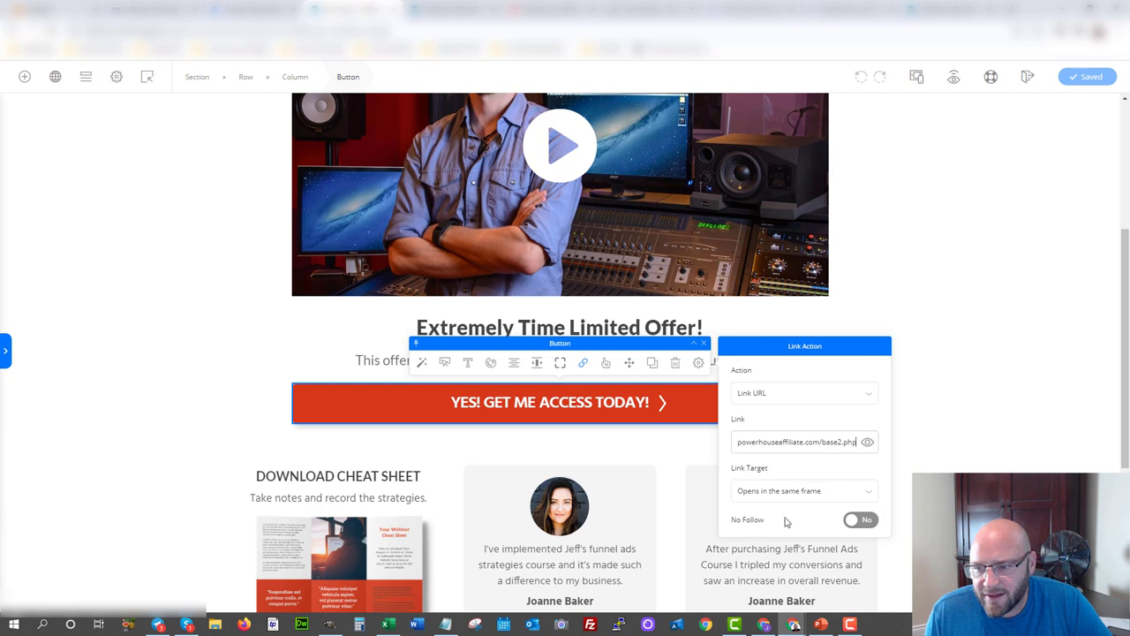
pyautogui.click(766, 493)
pyautogui.click(763, 533)
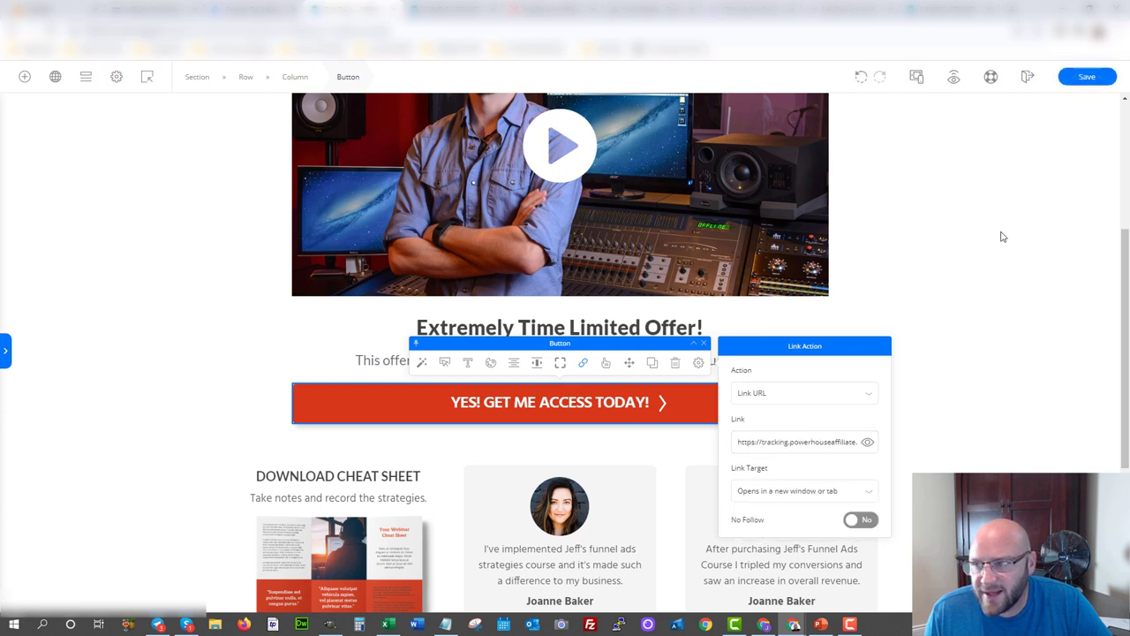
# Save the landing page, then switch to CPV Lab Pro and copy the code from Step 2: Add Code to Landing Pages.
pyautogui.click(1069, 81)
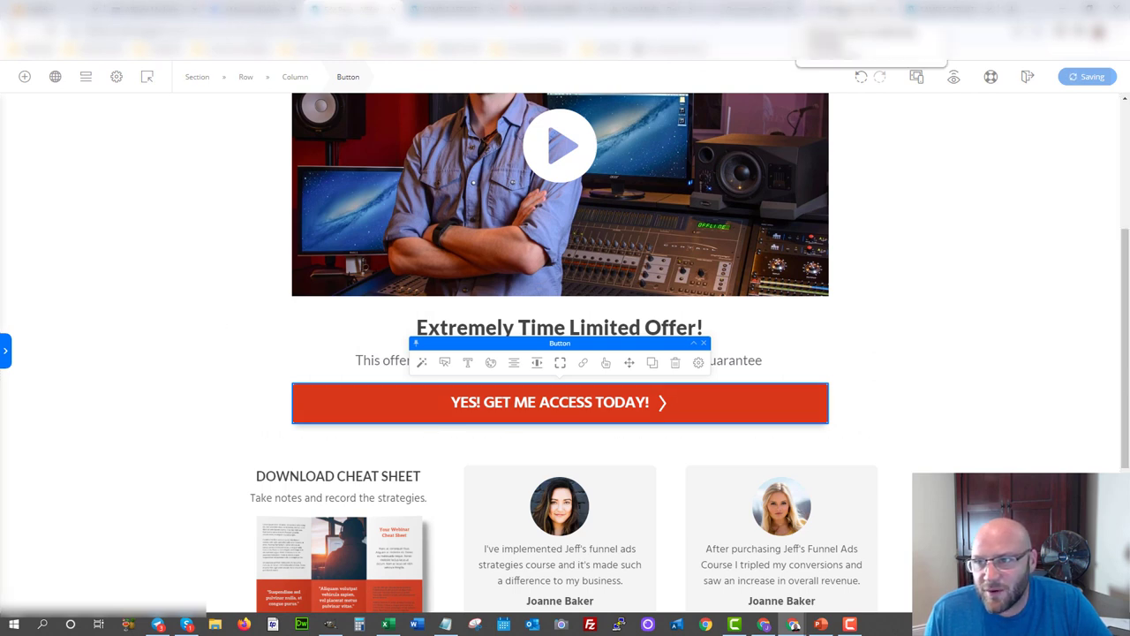
pyautogui.click(852, 9)
pyautogui.scroll(-1, 265, 375)
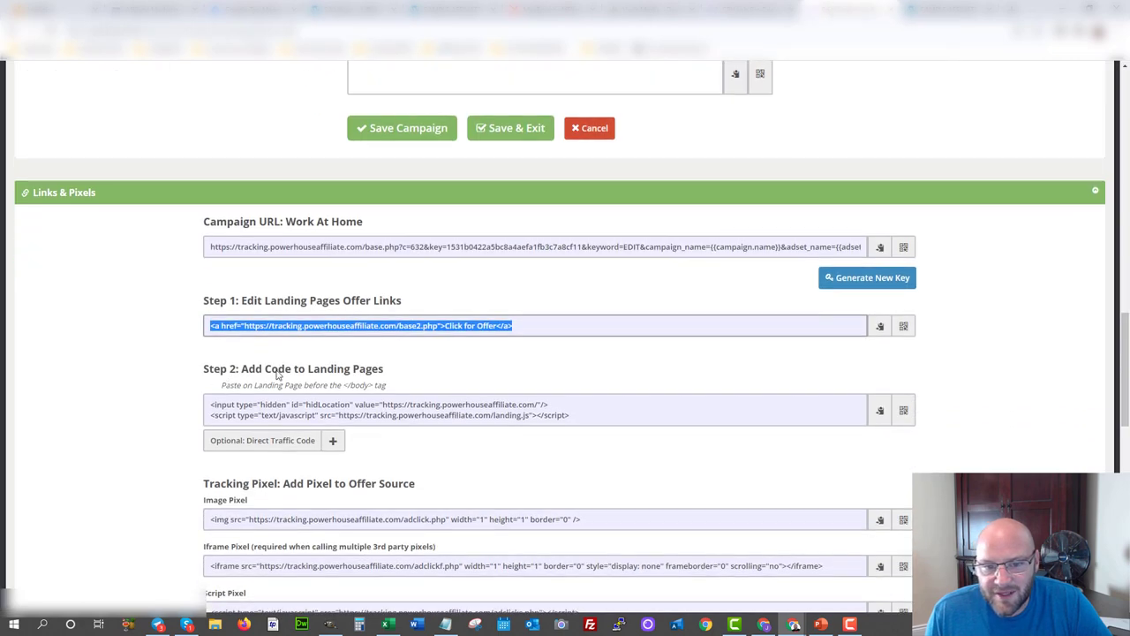
pyautogui.click(270, 409)
pyautogui.rightClick(270, 409)
pyautogui.click(275, 421)
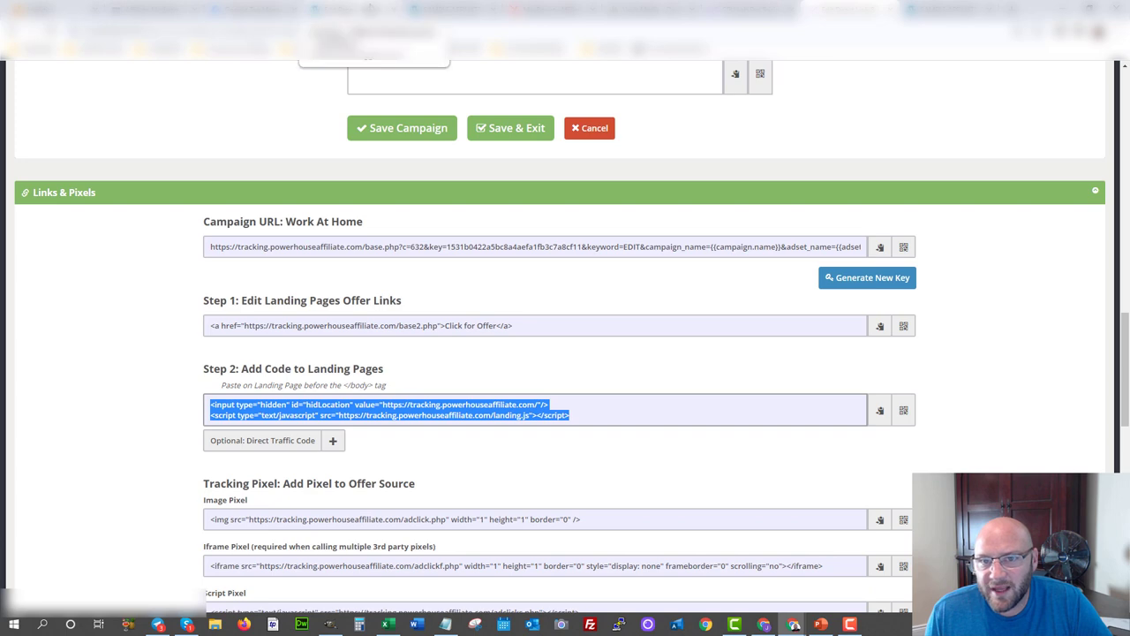
# Switch to the OptimizePress editor and add a Custom HTML element in a new section below the copyright footer.
pyautogui.click(362, 9)
pyautogui.scroll(-3, 220, 323)
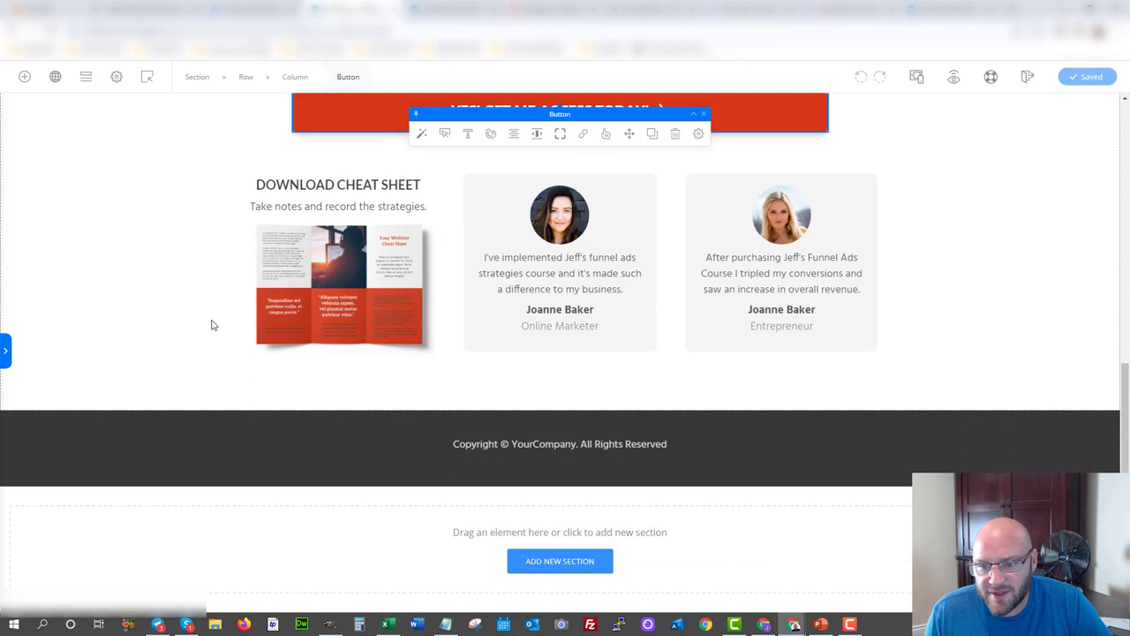
pyautogui.click(4, 362)
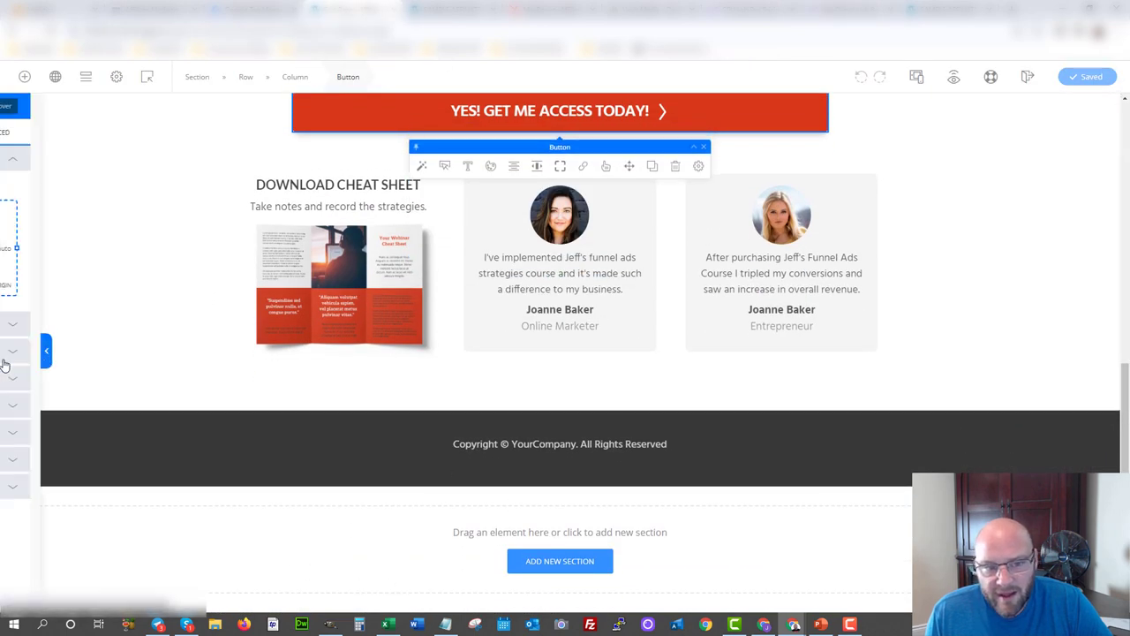
pyautogui.click(24, 78)
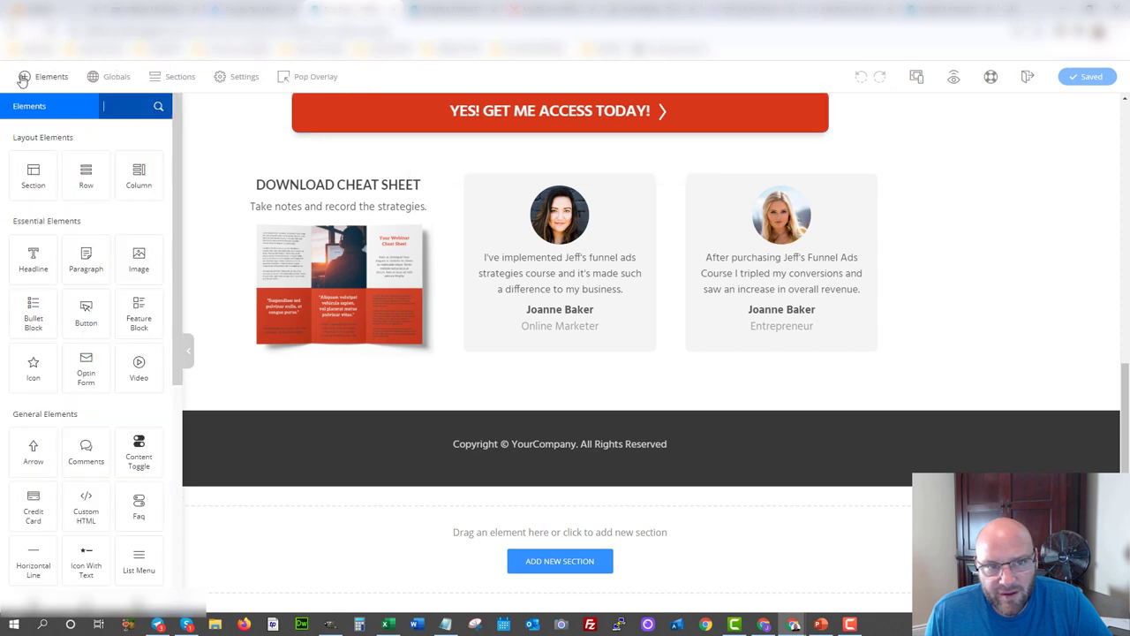
pyautogui.scroll(-3, 89, 344)
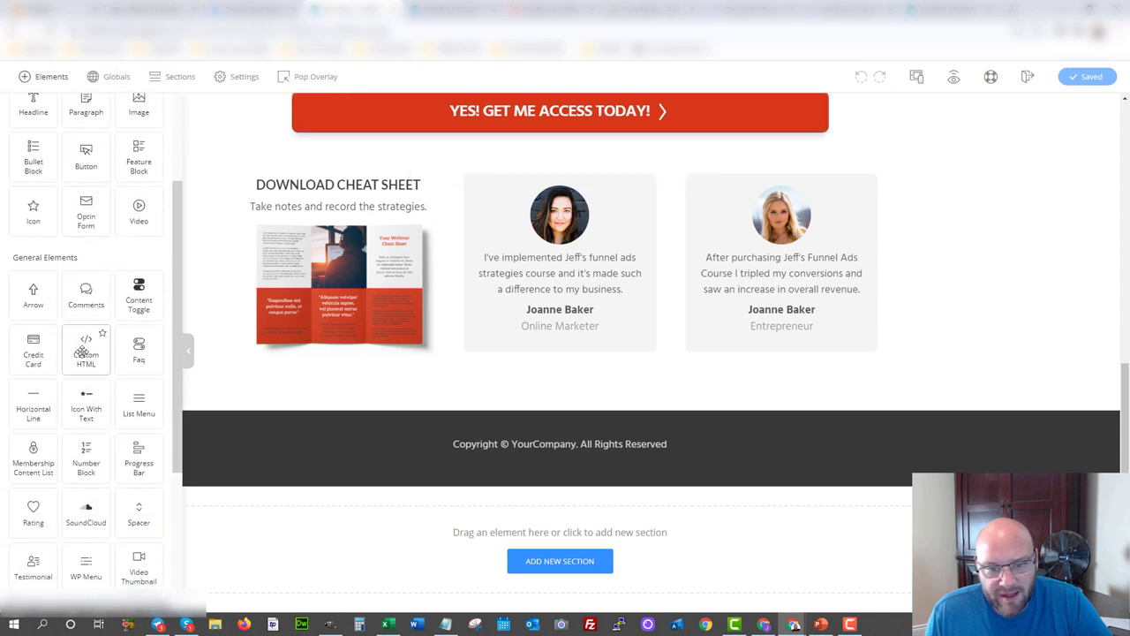
pyautogui.moveTo(85, 346); pyautogui.dragTo(339, 527)
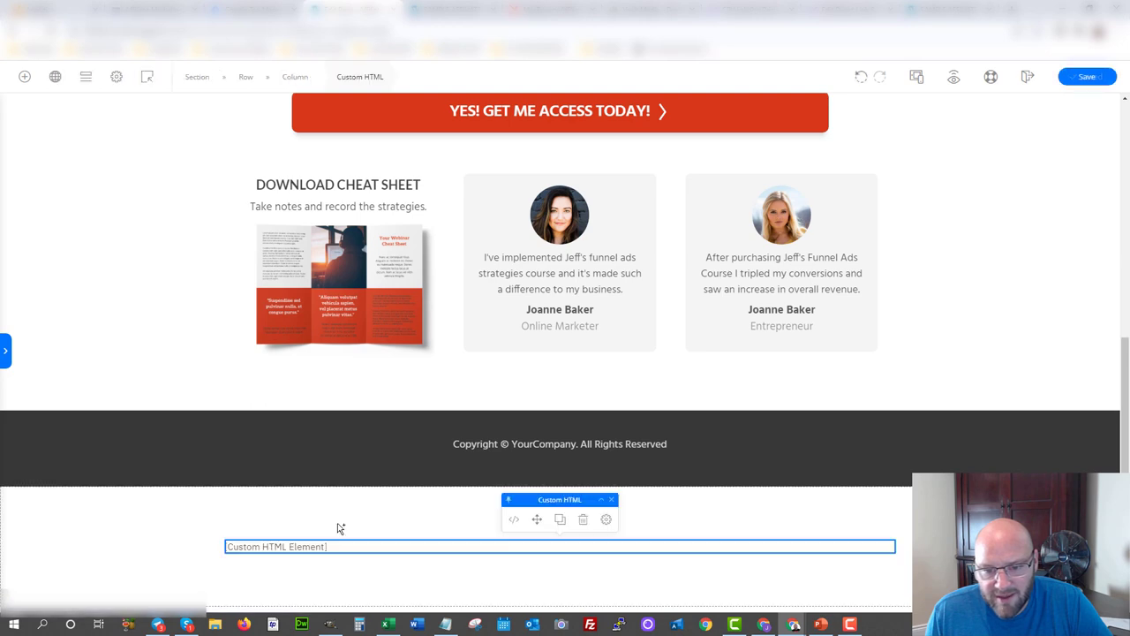
# Paste the copied landing page tracking code into the Custom HTML element's code.
pyautogui.click(512, 523)
pyautogui.rightClick(671, 469)
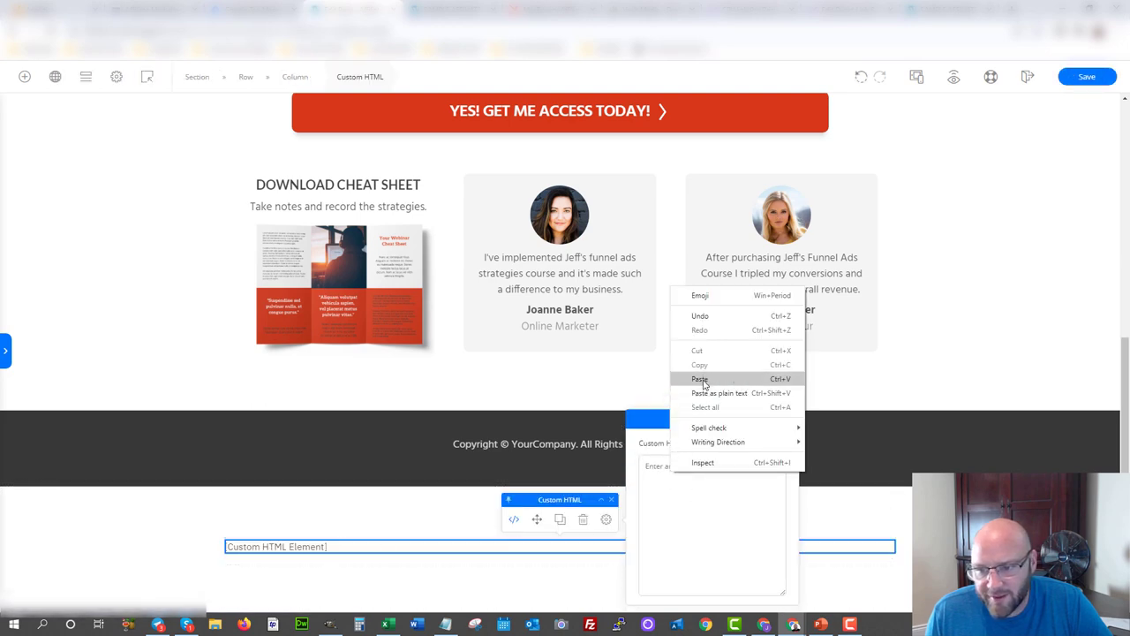
pyautogui.click(694, 376)
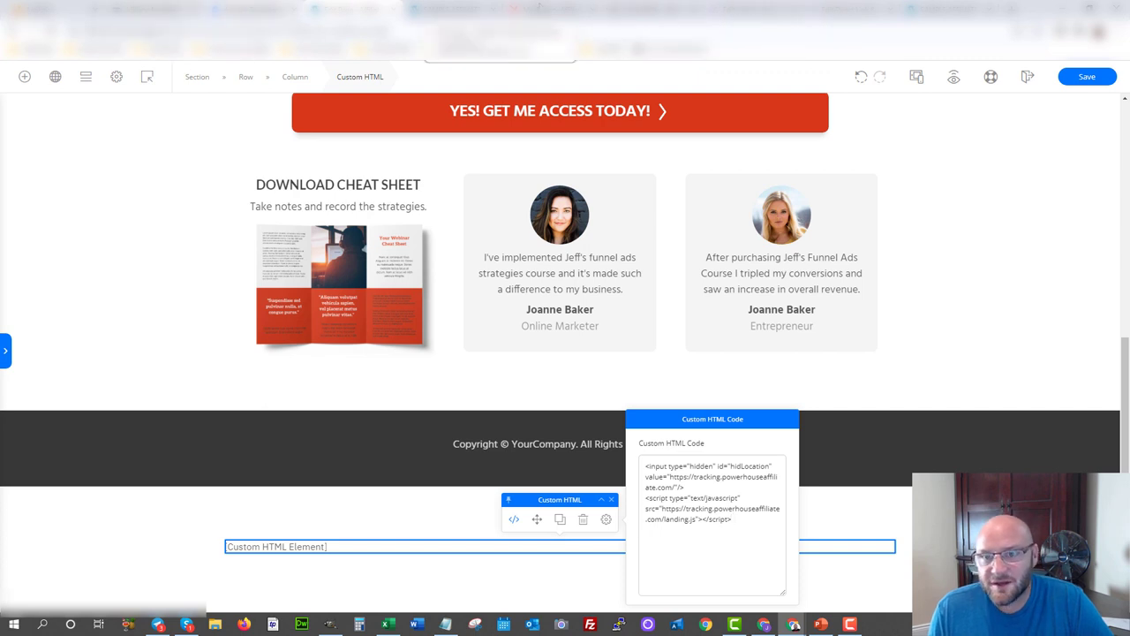
# In CPV Lab Pro, expand Optional: Direct Traffic Code and copy its JavaScript version.
pyautogui.click(856, 8)
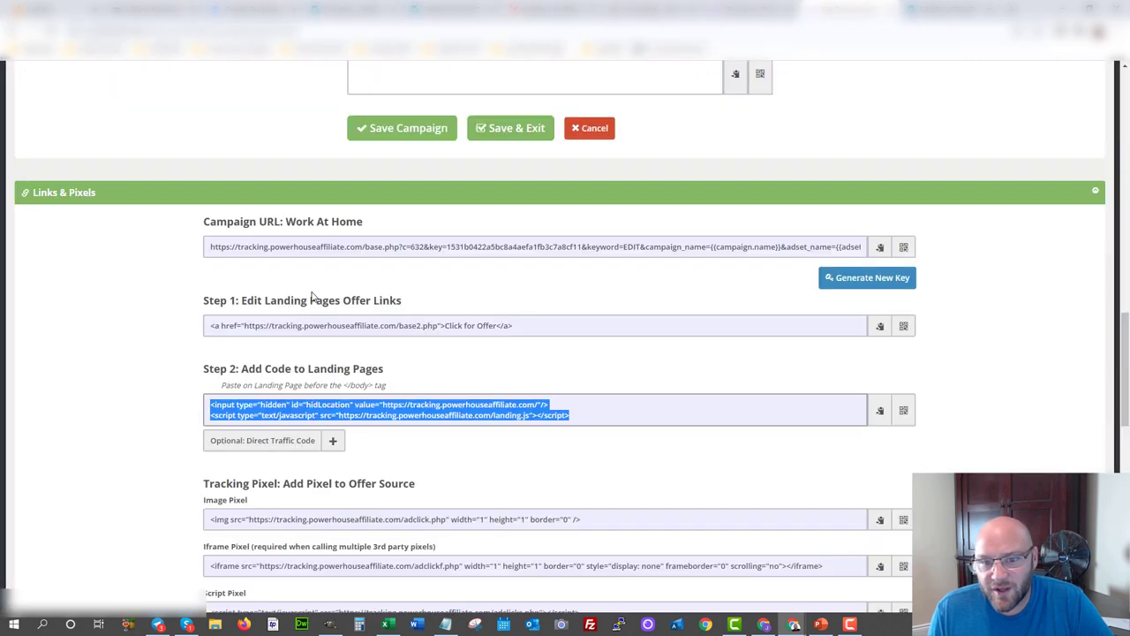
pyautogui.click(333, 440)
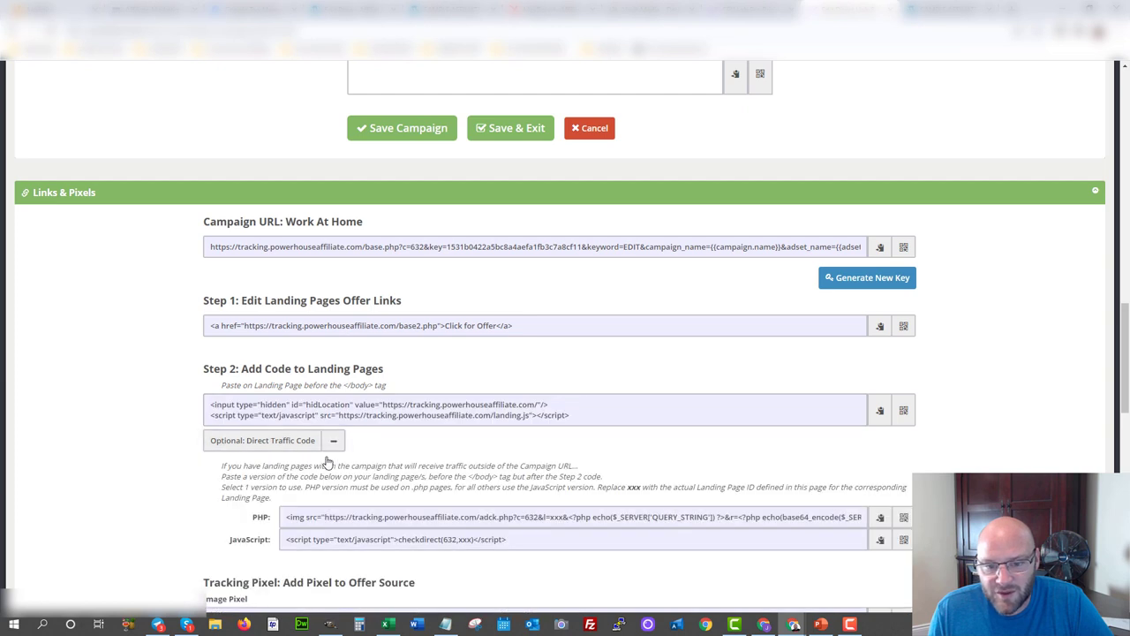
pyautogui.click(322, 542)
pyautogui.rightClick(321, 541)
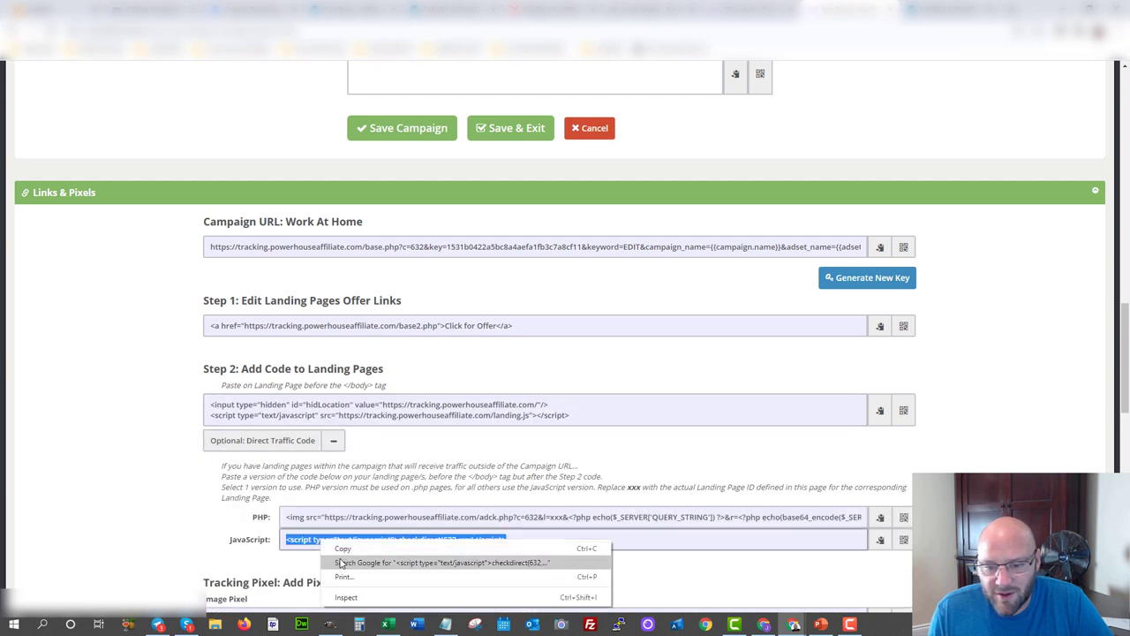
pyautogui.click(340, 549)
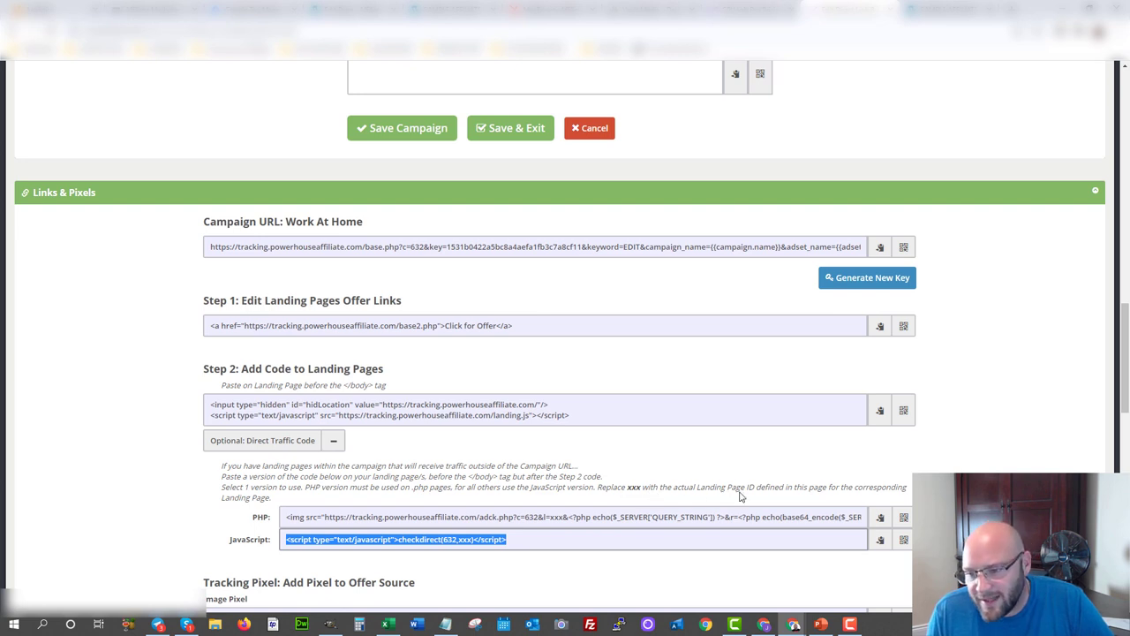
# Set the ID of Landing Page 1 to 1.
pyautogui.scroll(10, 765, 501)
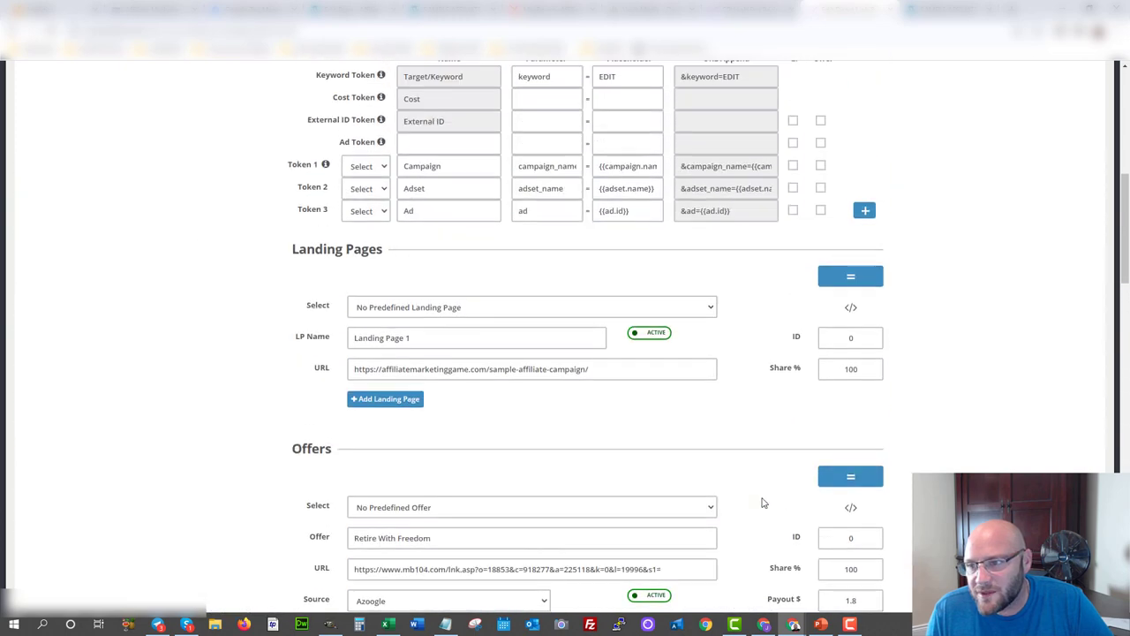
pyautogui.doubleClick(845, 389)
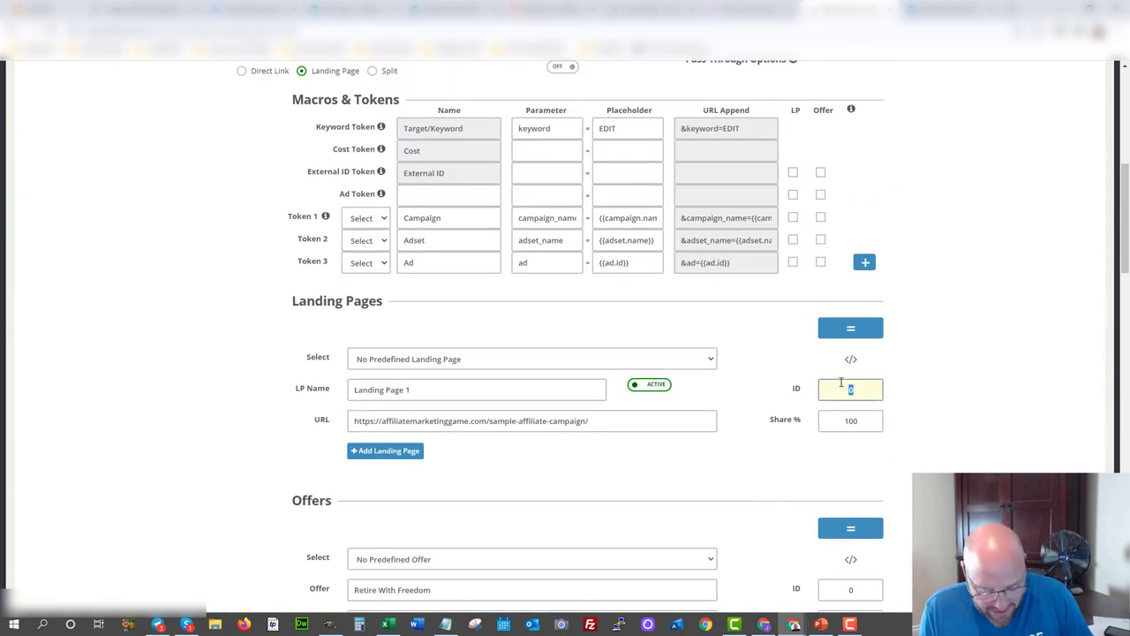
pyautogui.write('1')
pyautogui.click(769, 391)
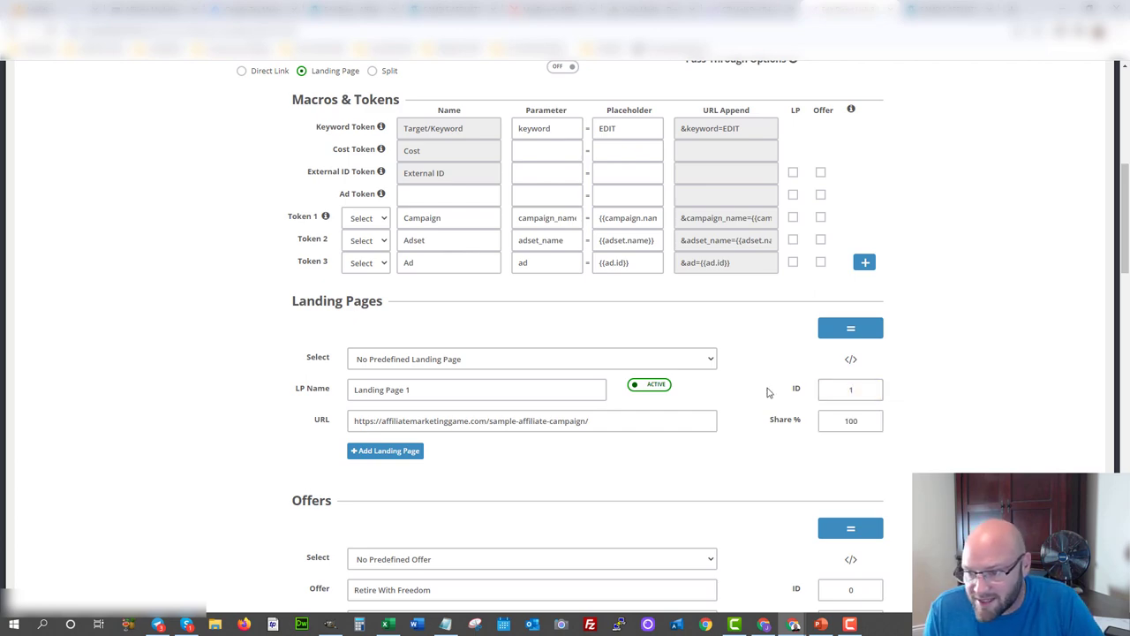
pyautogui.click(666, 429)
# Copy the JavaScript direct traffic code, checkdirect(632,xxx), from the Links & Pixels section.
pyautogui.scroll(-10, 666, 436)
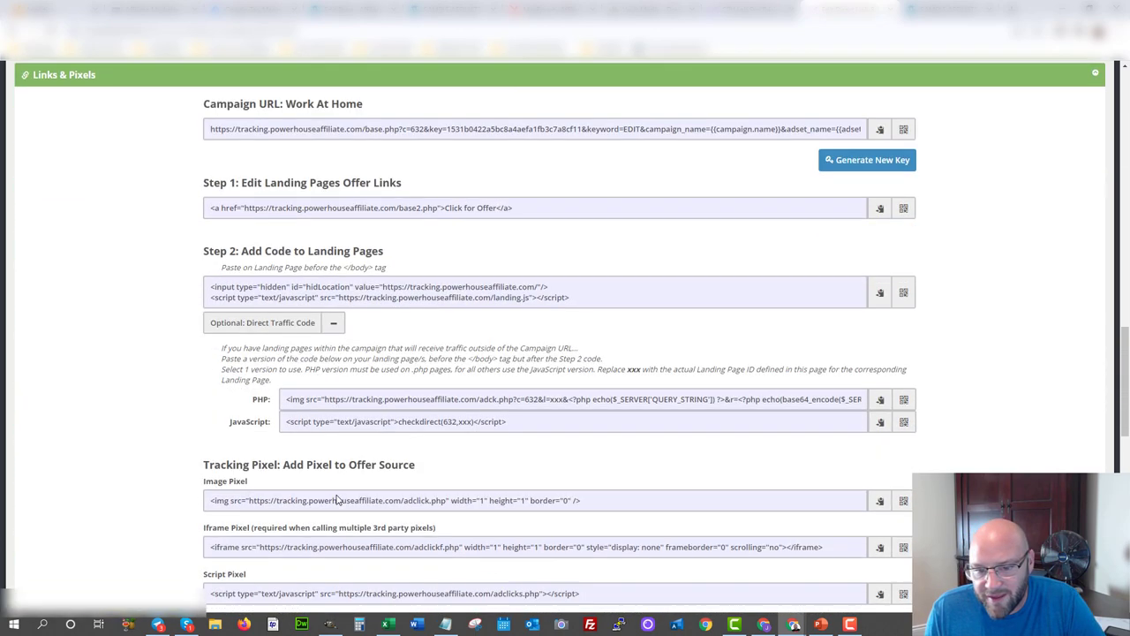
pyautogui.scroll(-1, 336, 500)
pyautogui.click(392, 389)
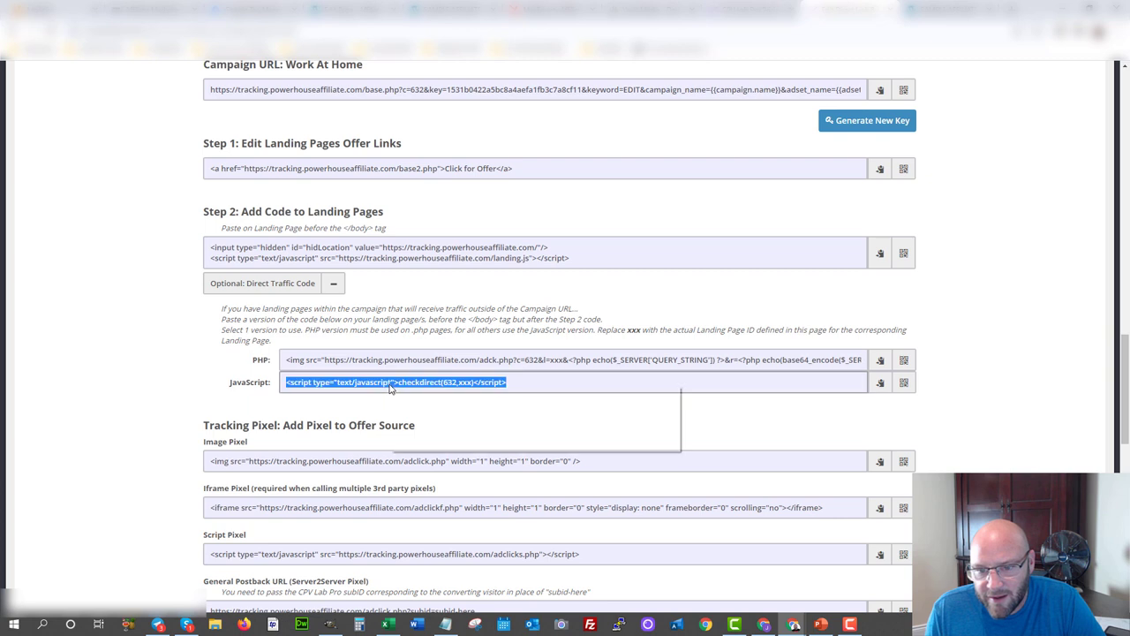
pyautogui.rightClick(390, 385)
pyautogui.click(397, 396)
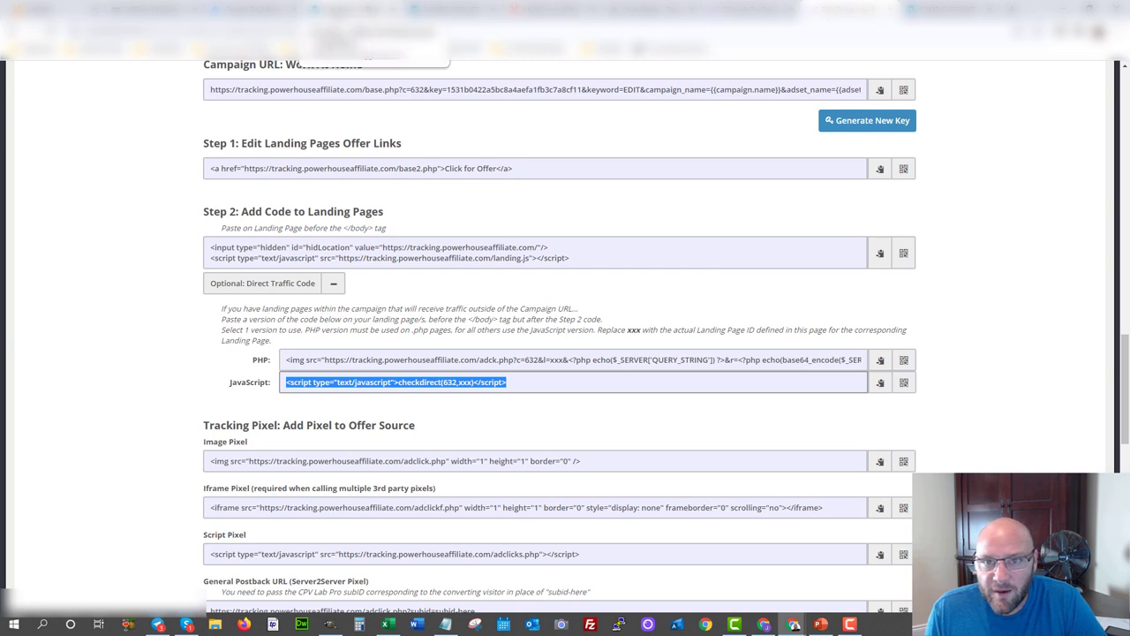
# In the OptimizePress editor, append the JavaScript to the Custom HTML code, replace xxx with 1, and save the page.
pyautogui.click(358, 9)
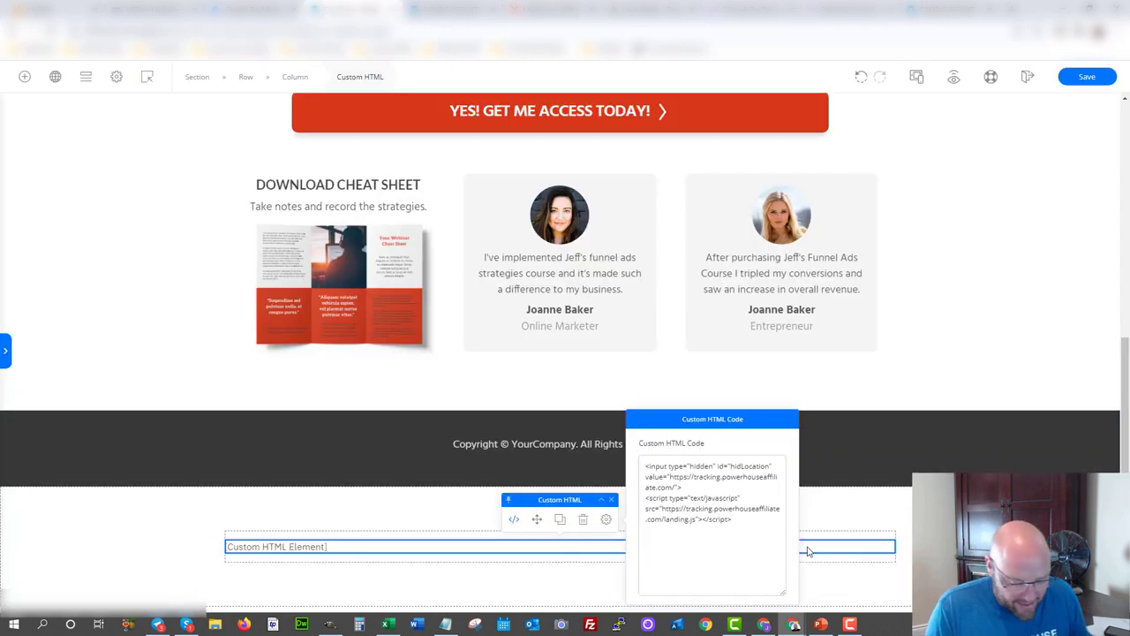
pyautogui.hotkey('ctrl', 'v')
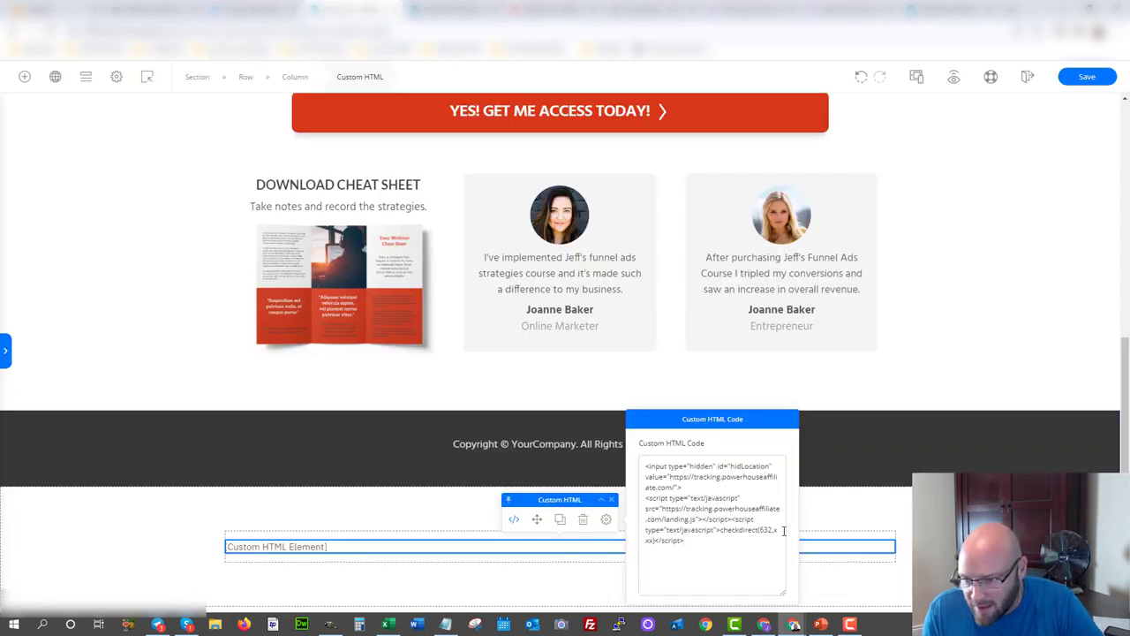
pyautogui.moveTo(776, 530); pyautogui.dragTo(653, 546)
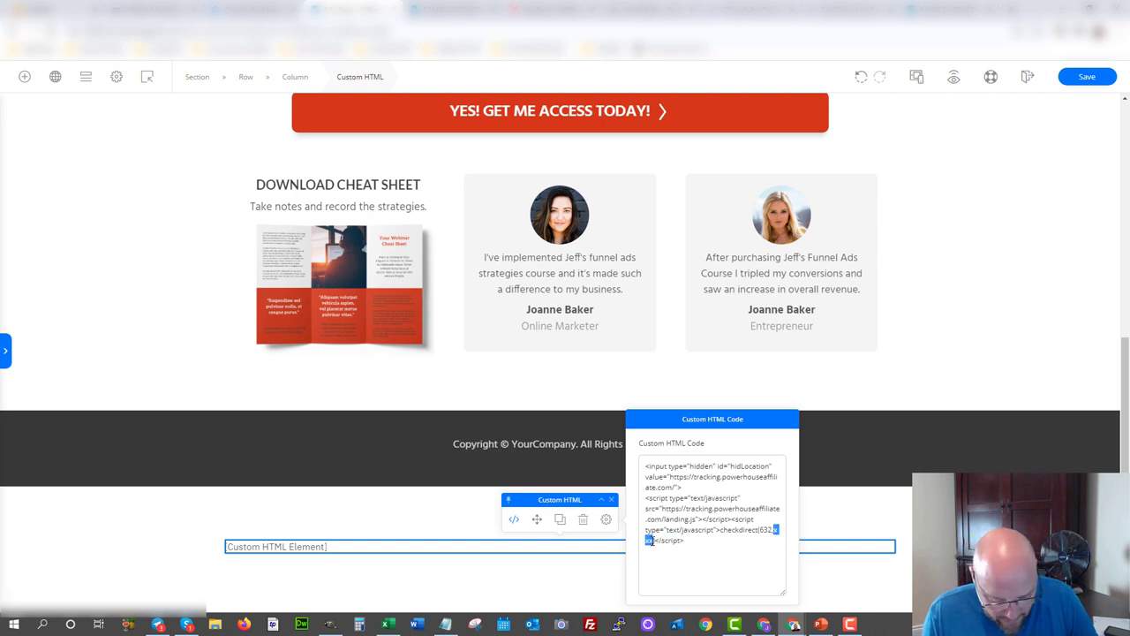
pyautogui.write('1')
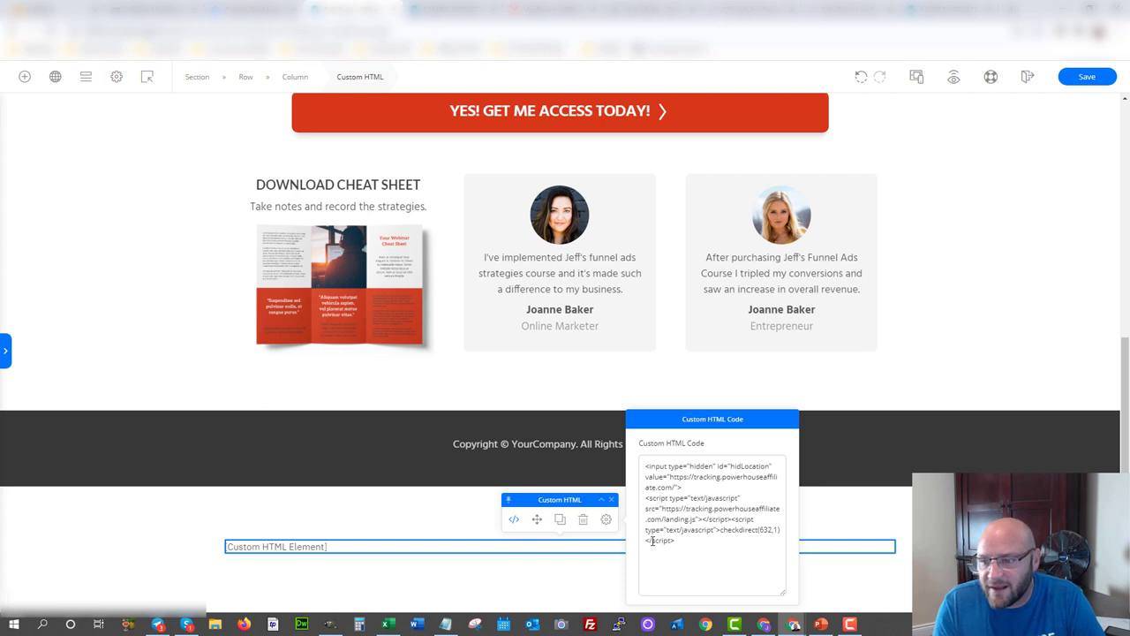
pyautogui.click(1084, 79)
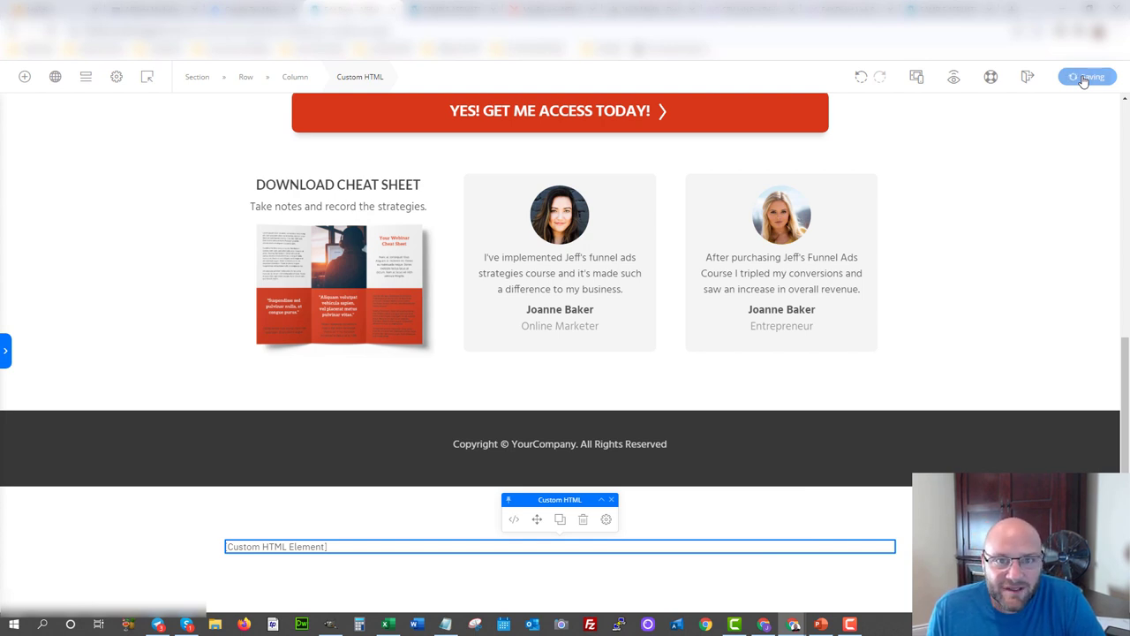
# Preview the saved landing page, copy its address, and check the page down to the YES! GET ME ACCESS TODAY! button.
pyautogui.click(953, 78)
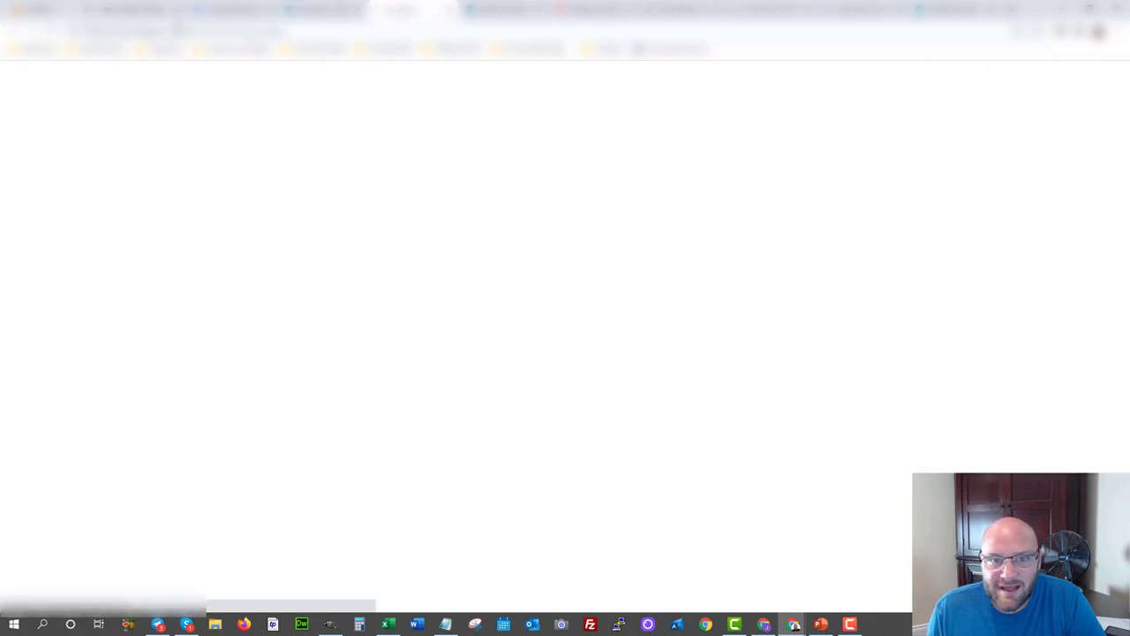
pyautogui.rightClick(173, 29)
pyautogui.click(208, 113)
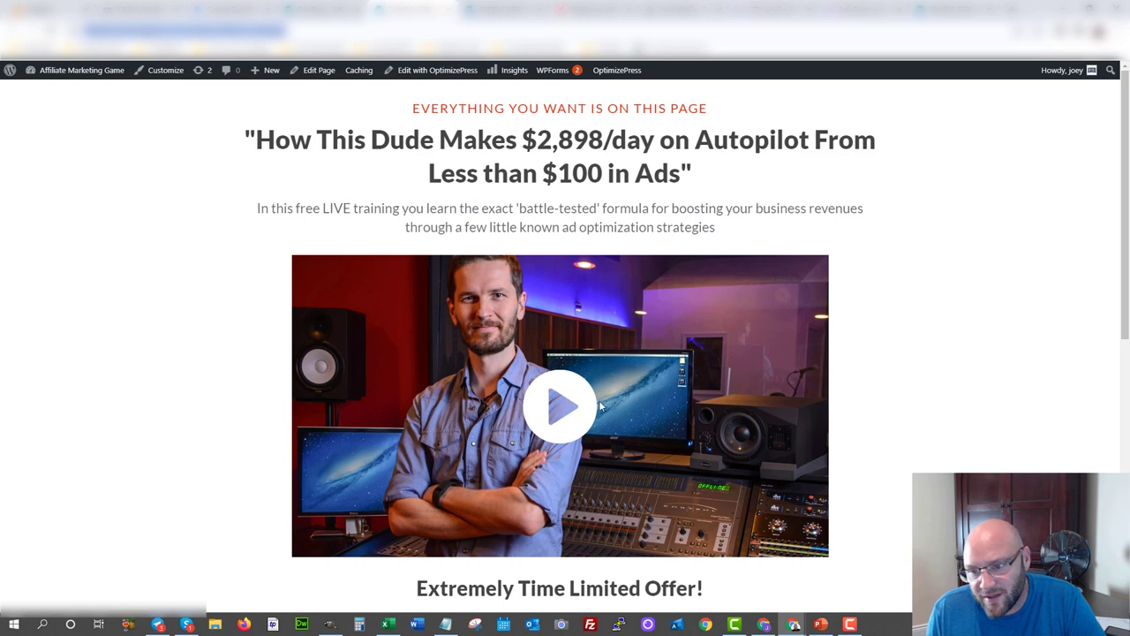
pyautogui.scroll(-3, 598, 396)
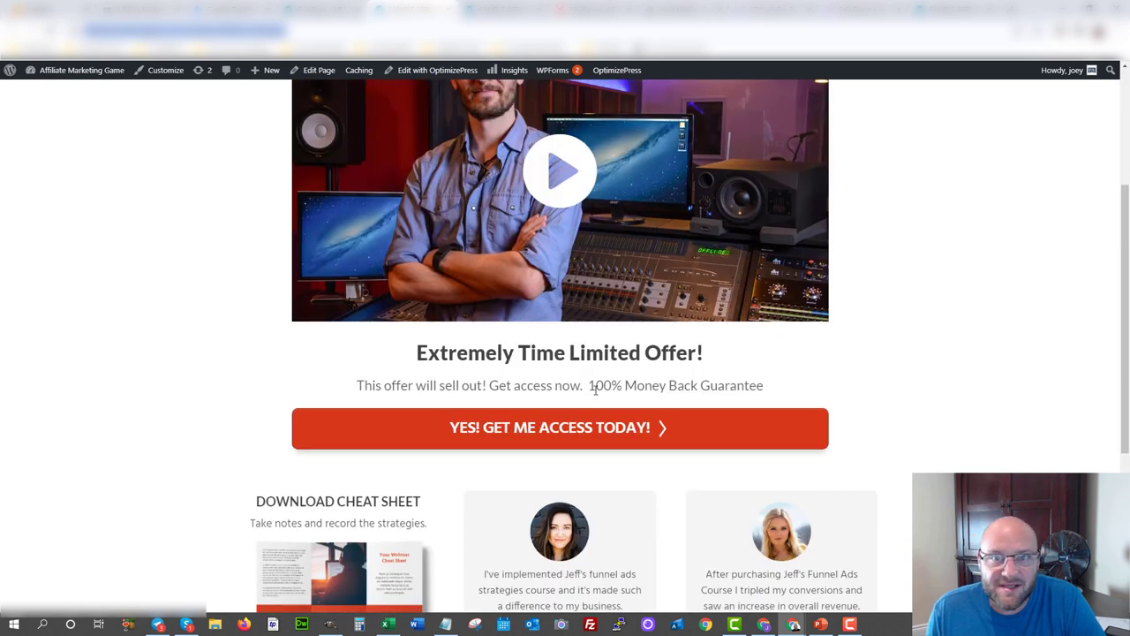
pyautogui.scroll(1, 594, 390)
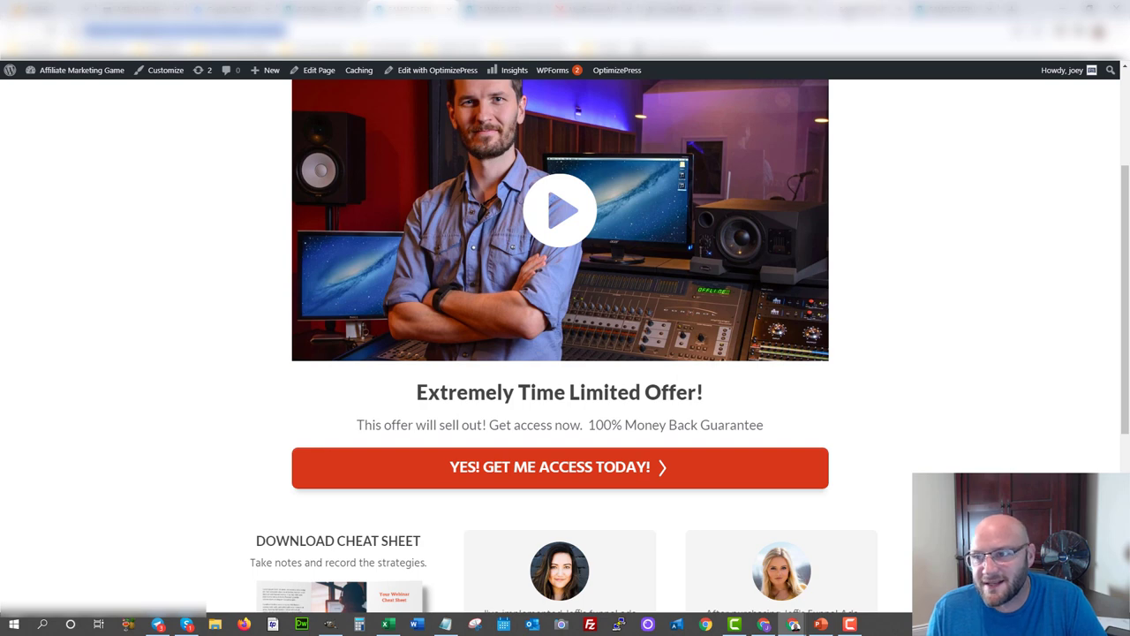
# Switch to CPV Lab Pro and review the Work At Home campaign from Links & Pixels up to the Campaign Settings.
pyautogui.click(799, 9)
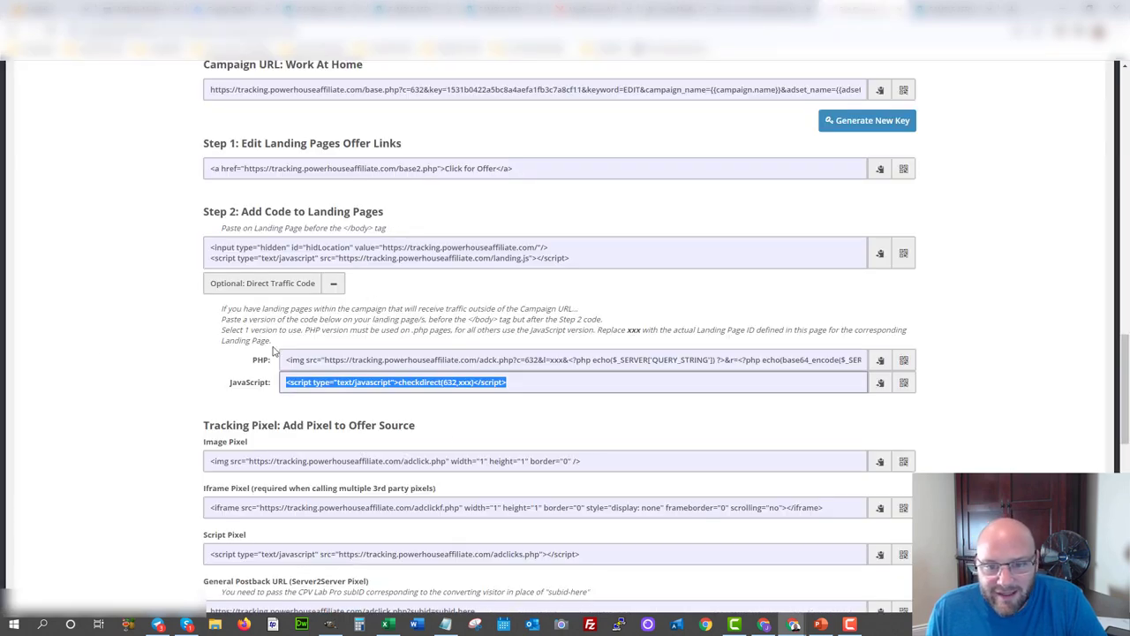
pyautogui.click(108, 352)
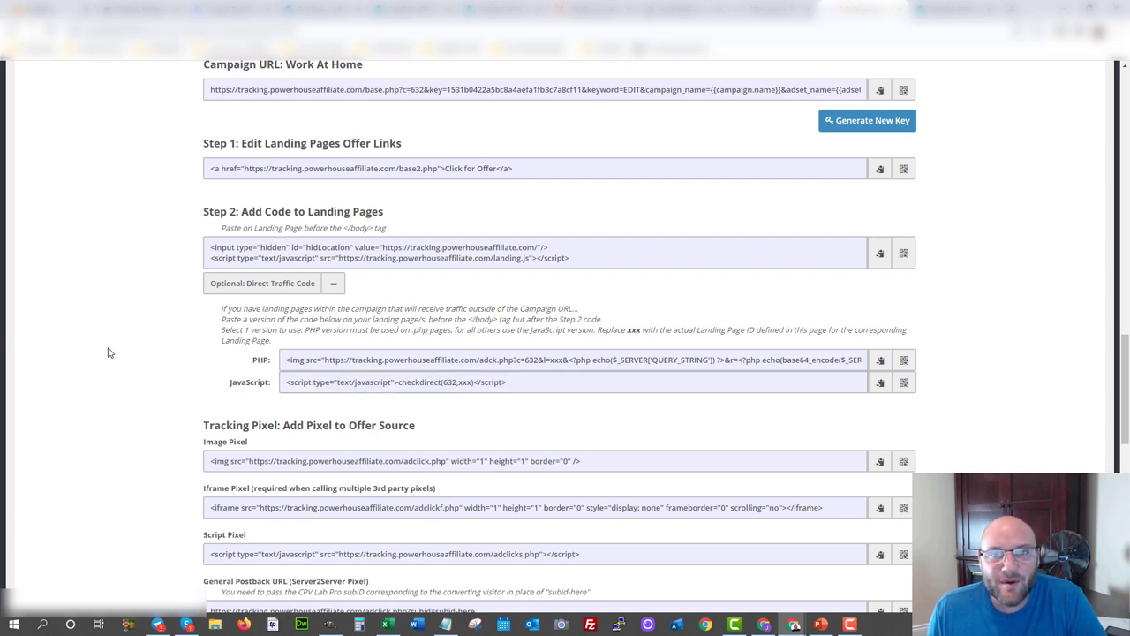
pyautogui.scroll(2, 108, 353)
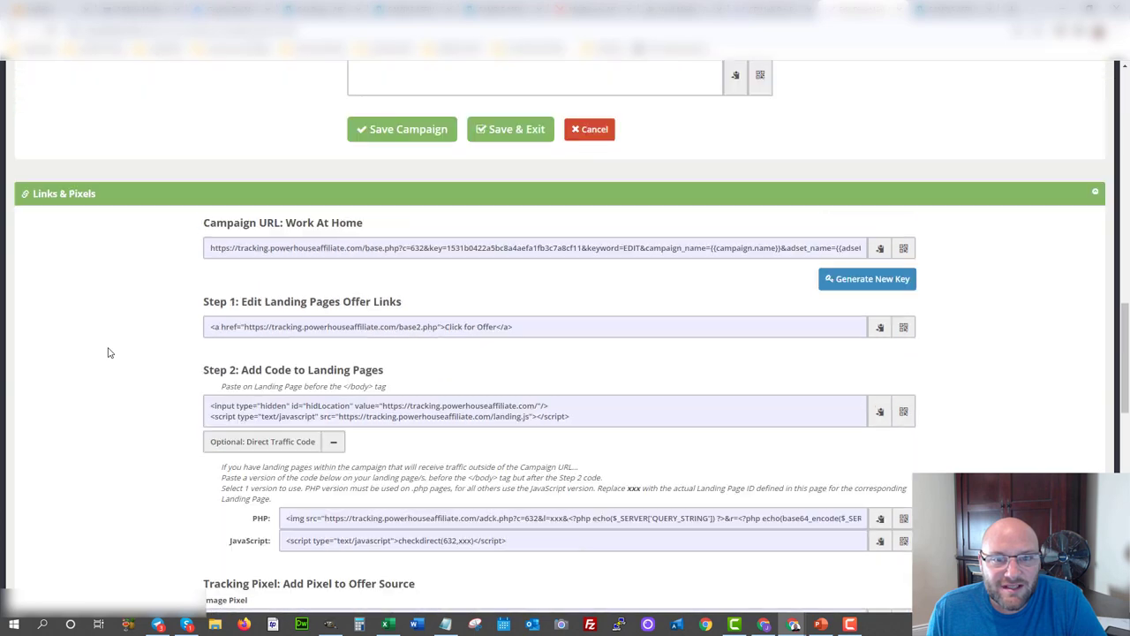
pyautogui.scroll(8, 168, 177)
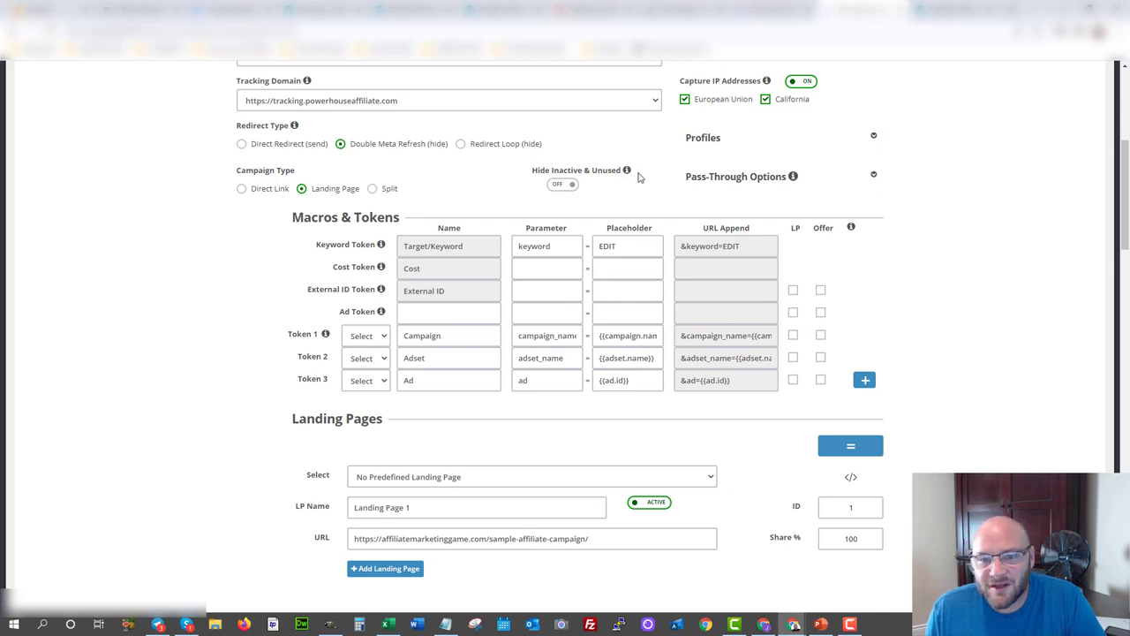
pyautogui.scroll(-3, 197, 257)
pyautogui.scroll(5, 198, 257)
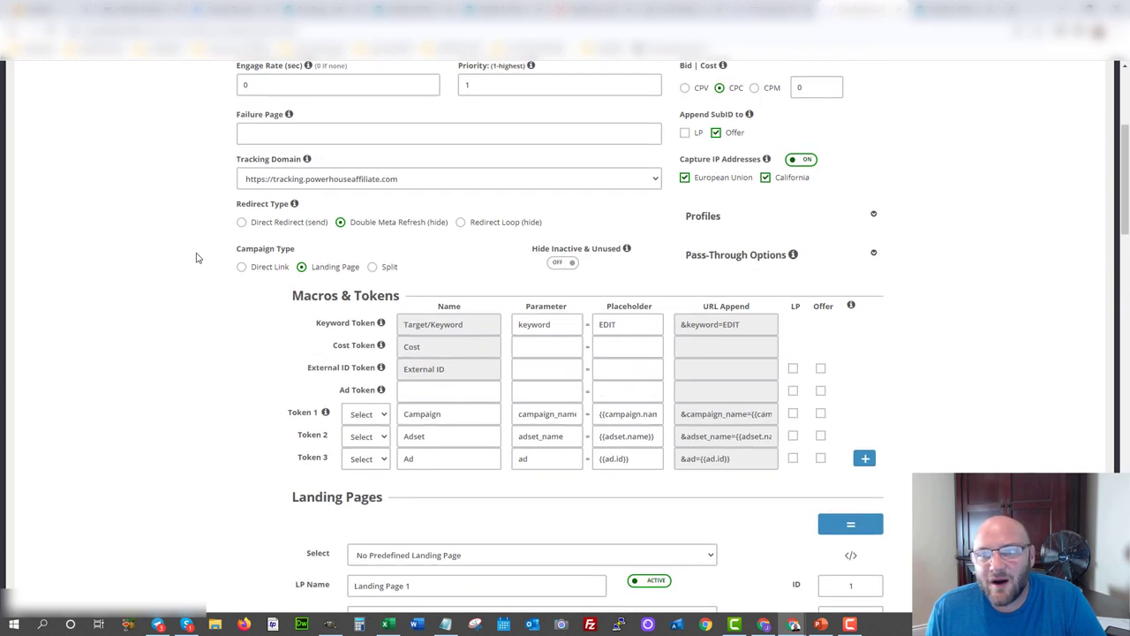
pyautogui.scroll(2, 196, 257)
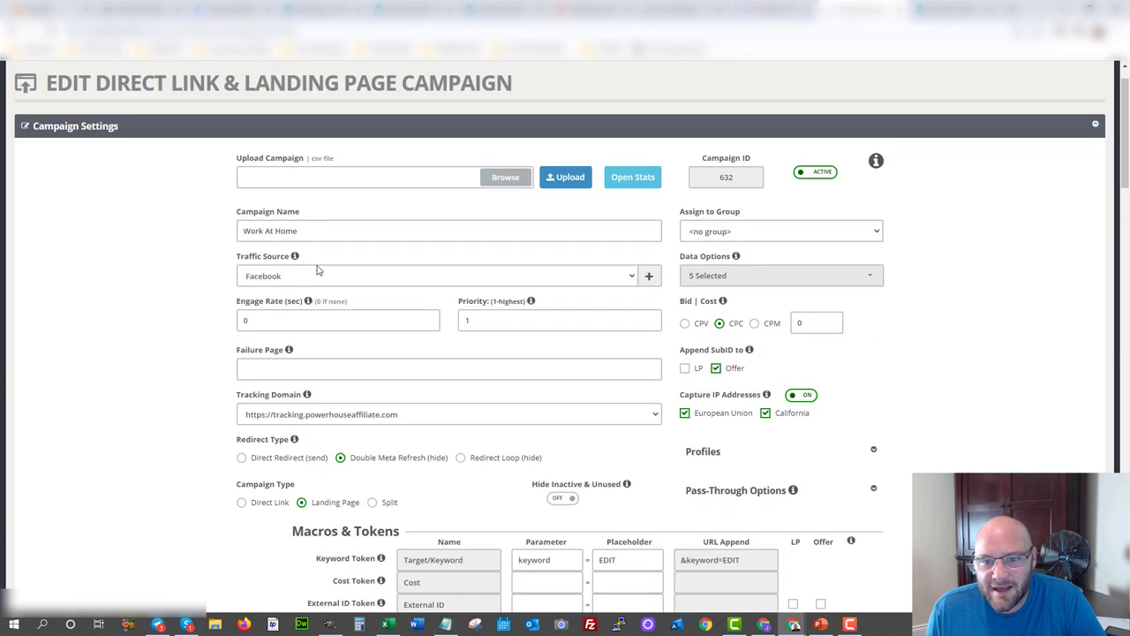
# Copy the Iframe Pixel code from the campaign's Tracking Pixel: Add Pixel to Offer Source section.
pyautogui.scroll(-15, 310, 258)
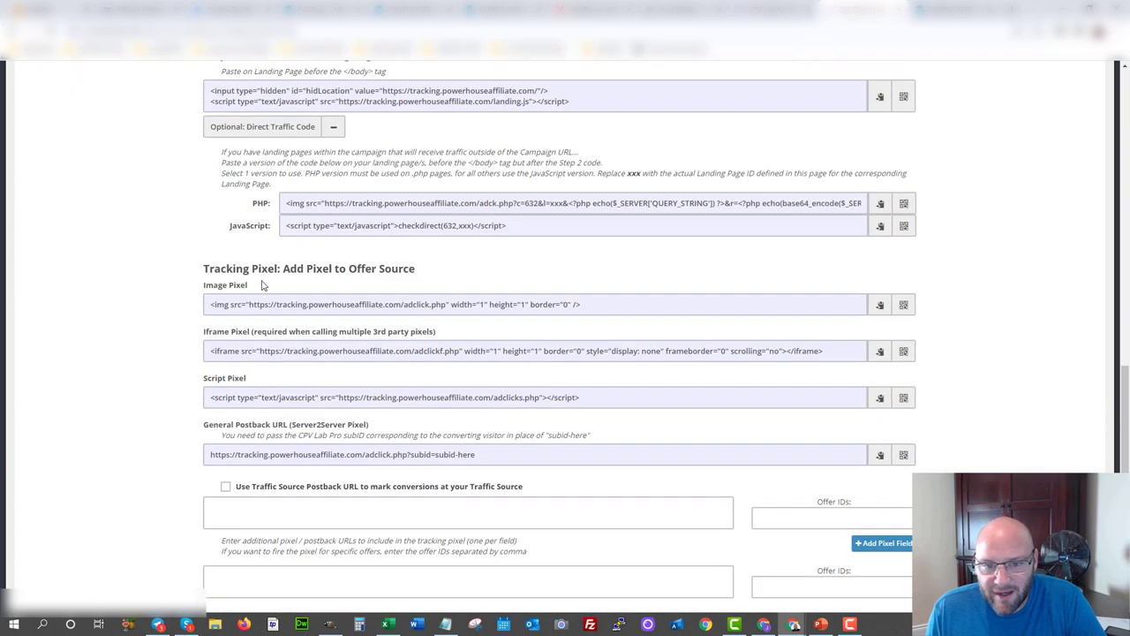
pyautogui.moveTo(196, 269); pyautogui.dragTo(421, 269)
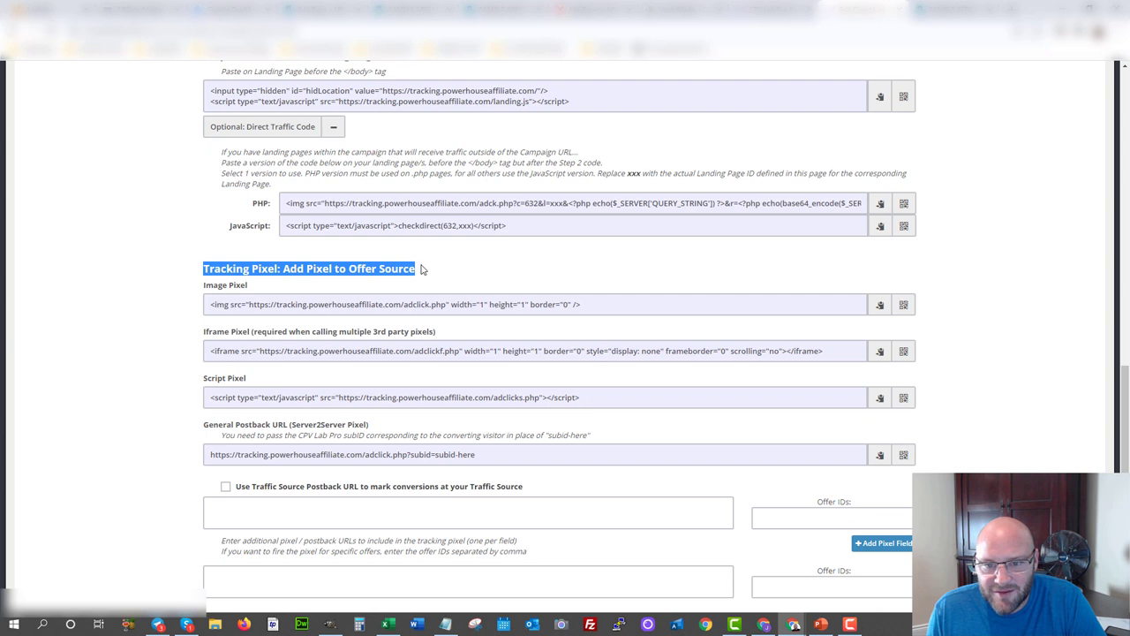
pyautogui.click(157, 269)
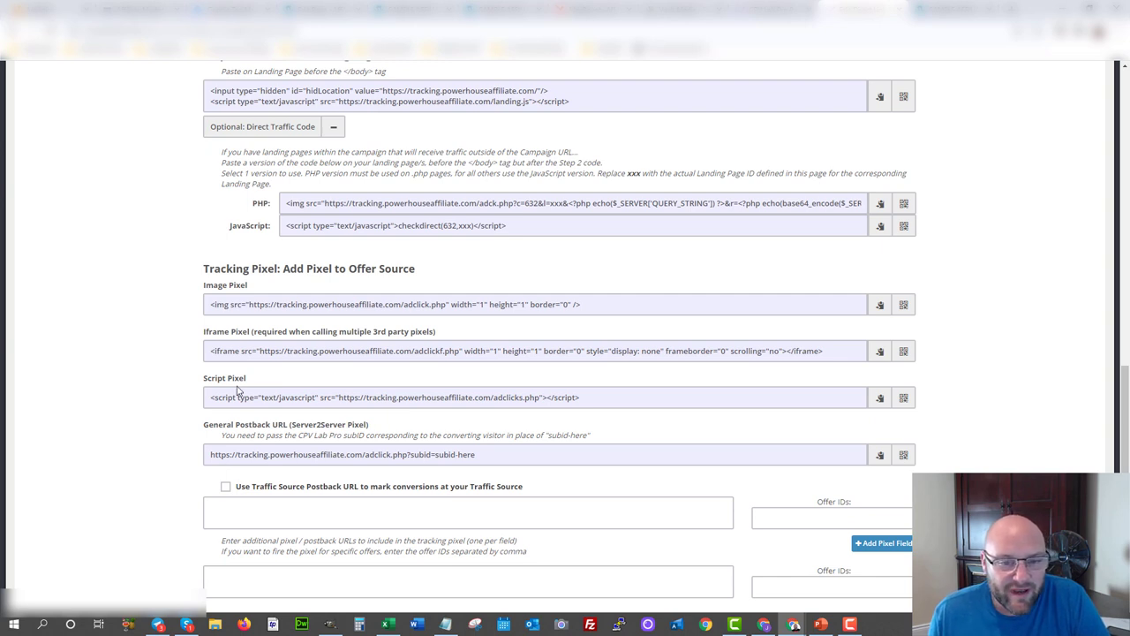
pyautogui.click(334, 353)
pyautogui.rightClick(333, 351)
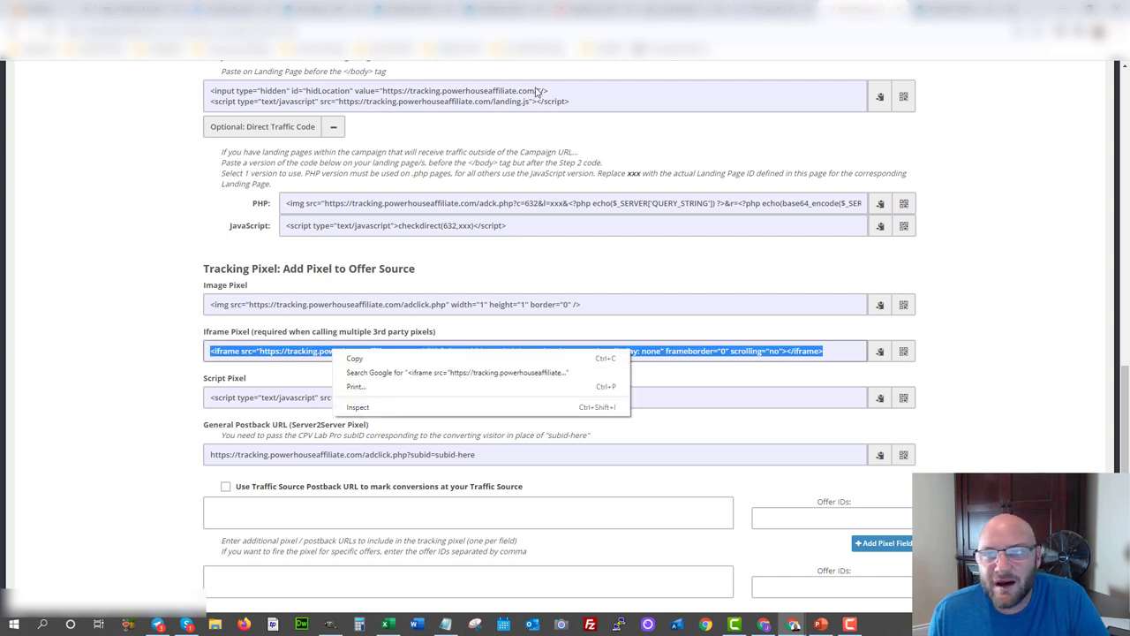
pyautogui.click(354, 358)
# Switch to the Vault Media affiliate network and look through its offers, postbacks and the form for adding a postback.
pyautogui.click(864, 11)
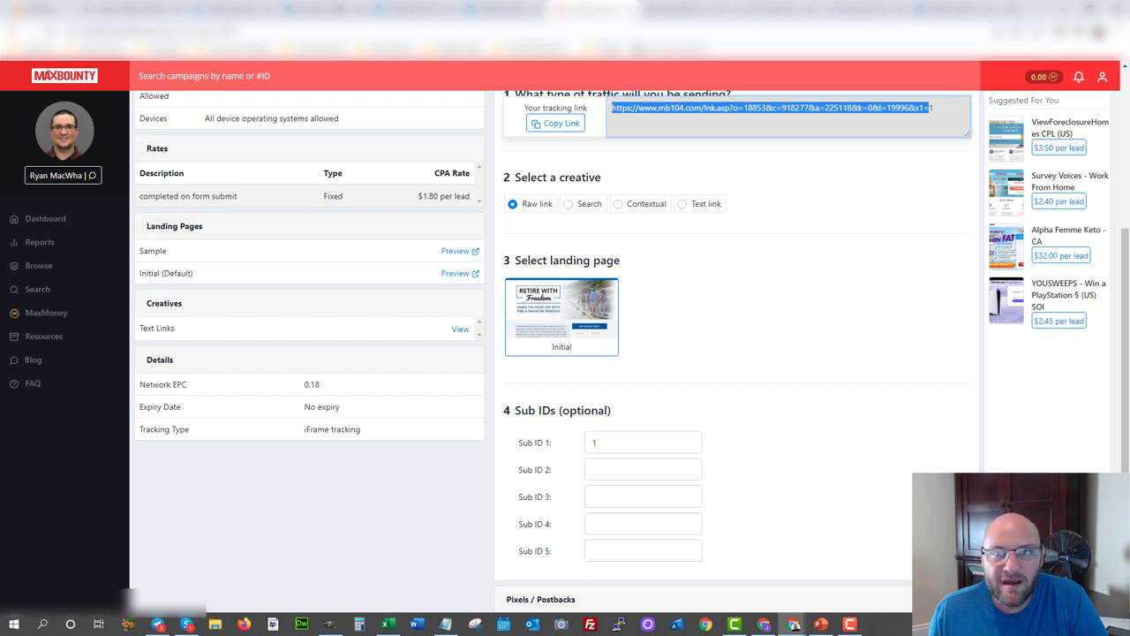
pyautogui.click(682, 9)
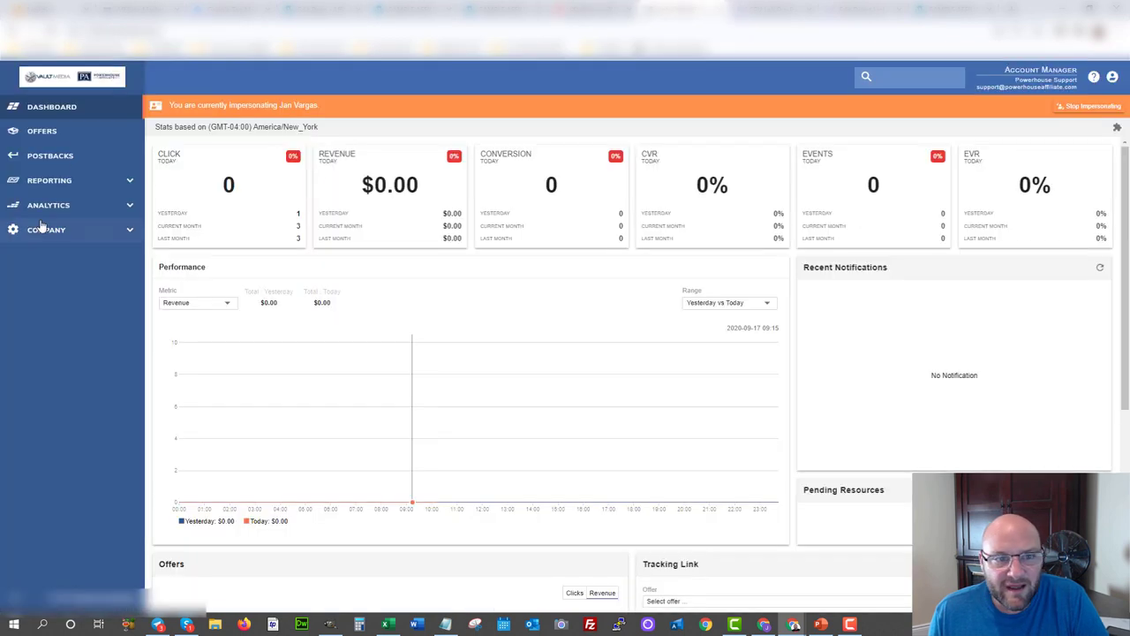
pyautogui.click(40, 131)
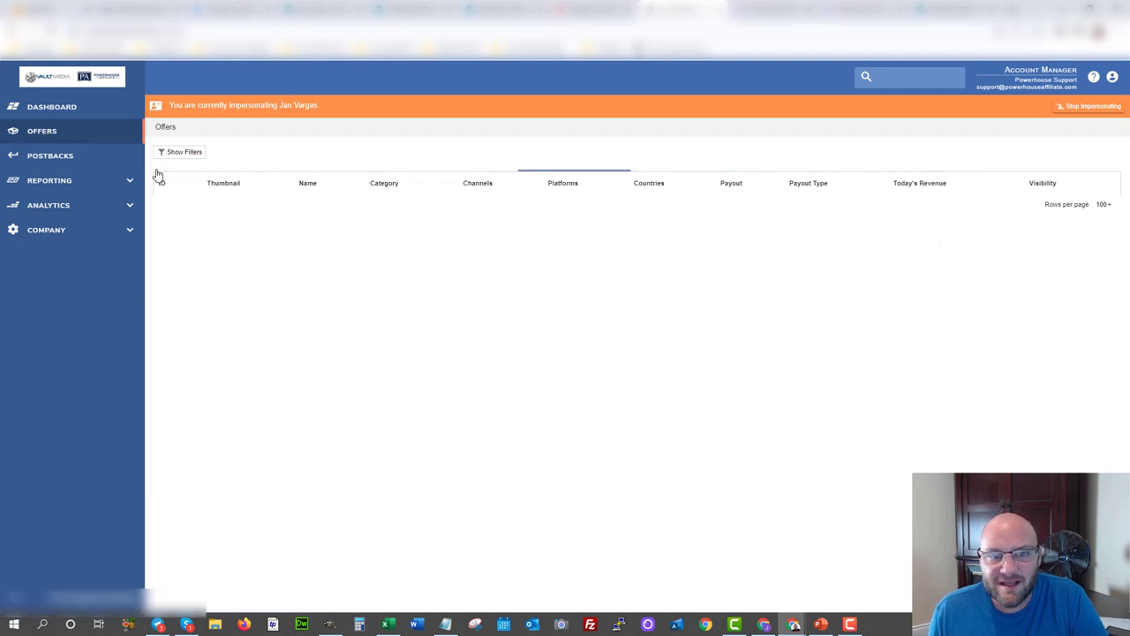
pyautogui.click(292, 227)
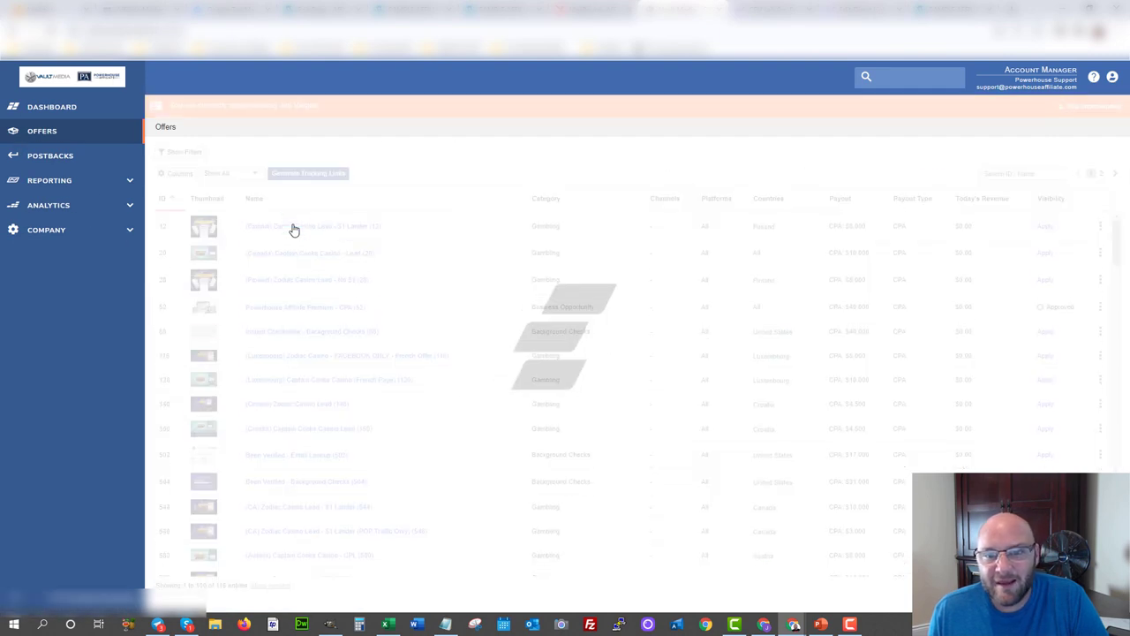
pyautogui.click(53, 158)
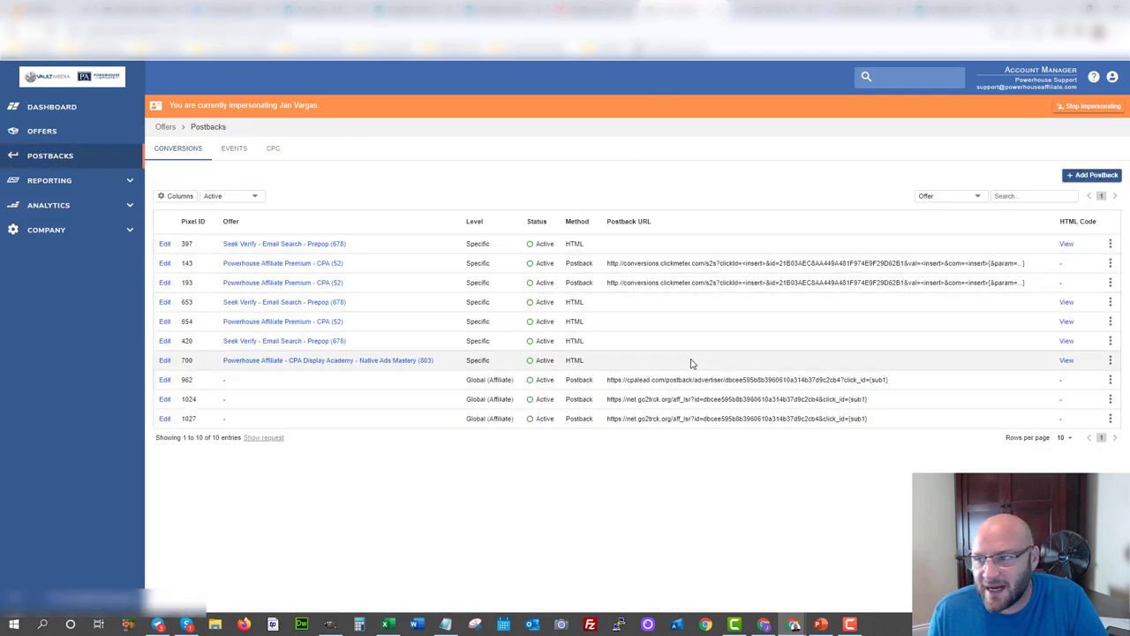
pyautogui.click(1077, 178)
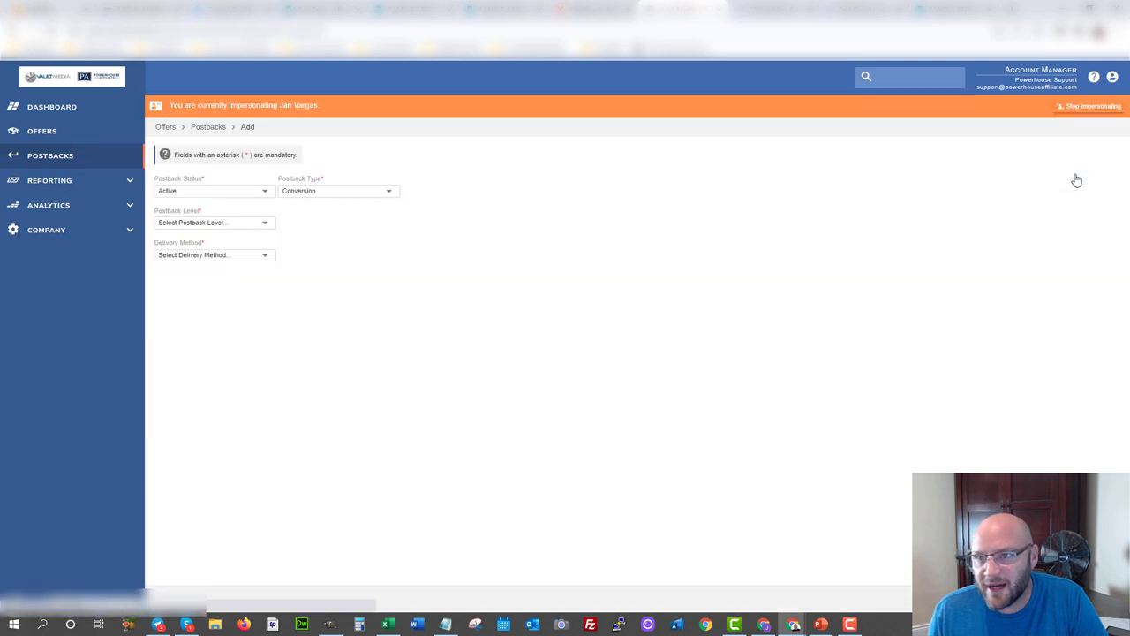
# In MaxBounty, try the copied iframe pixel as an HTML (iFrame or server tracking) postback, and clear the code.
pyautogui.click(583, 11)
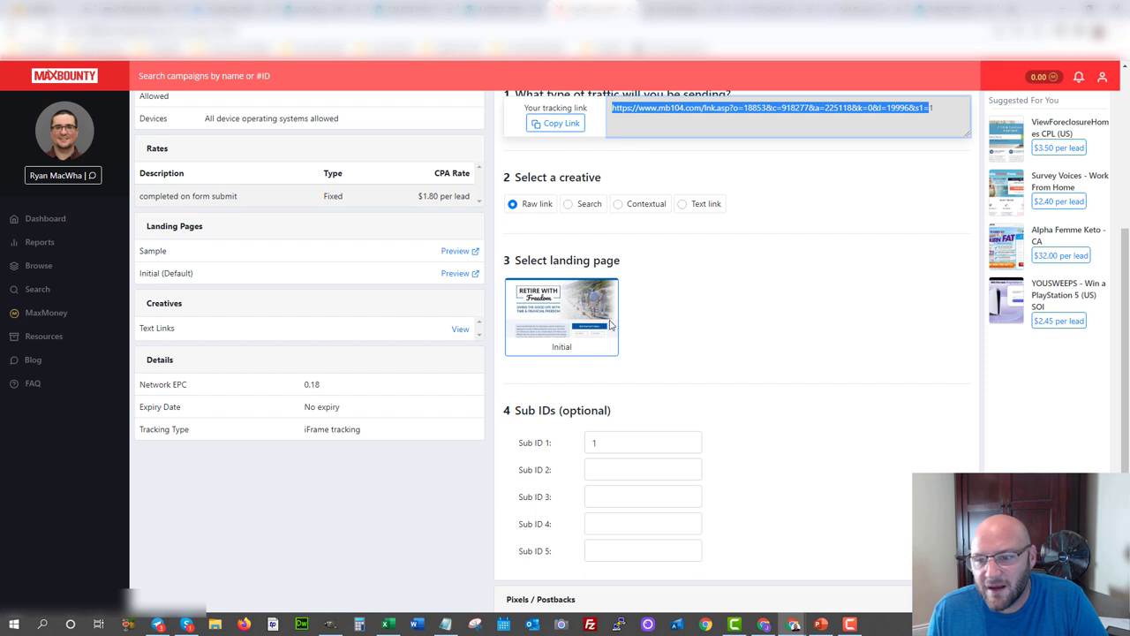
pyautogui.scroll(-2, 607, 326)
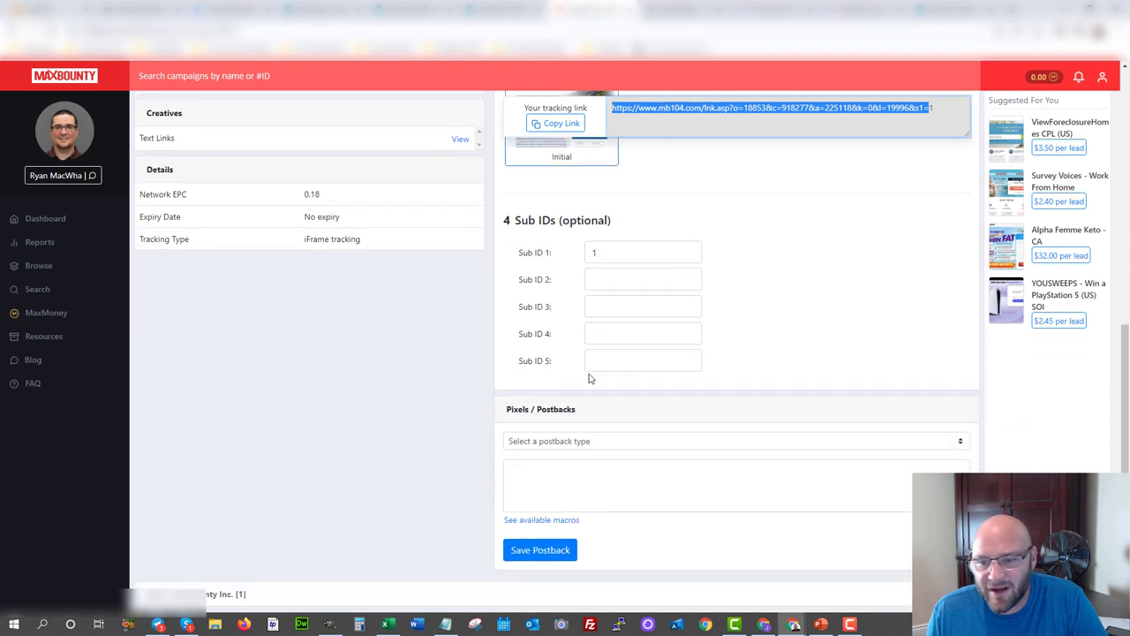
pyautogui.click(537, 442)
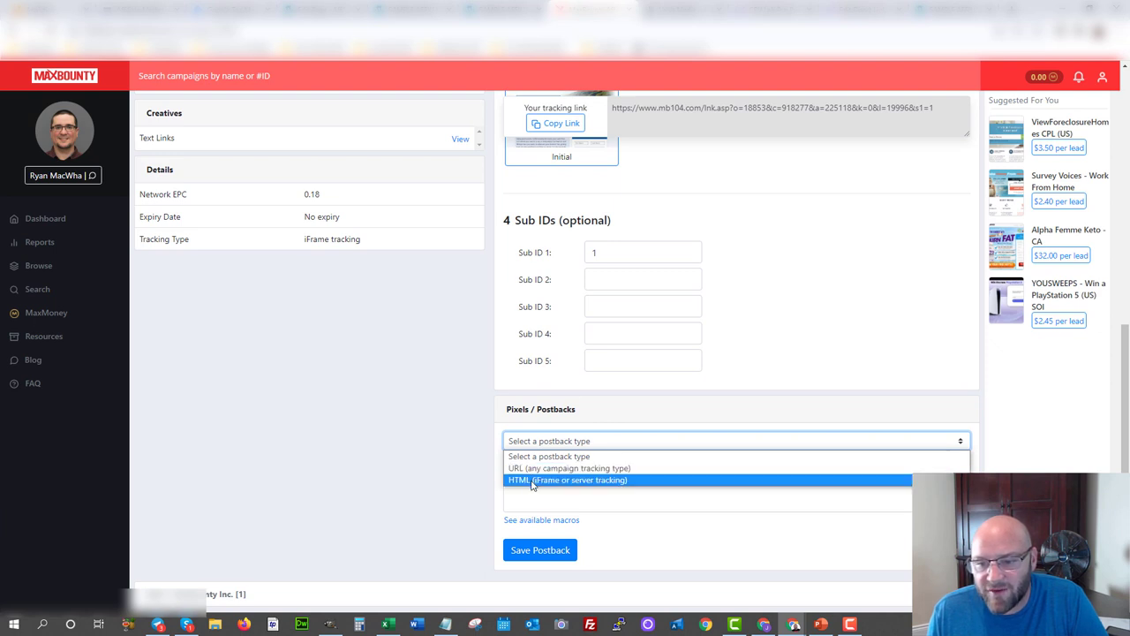
pyautogui.click(533, 481)
pyautogui.click(535, 473)
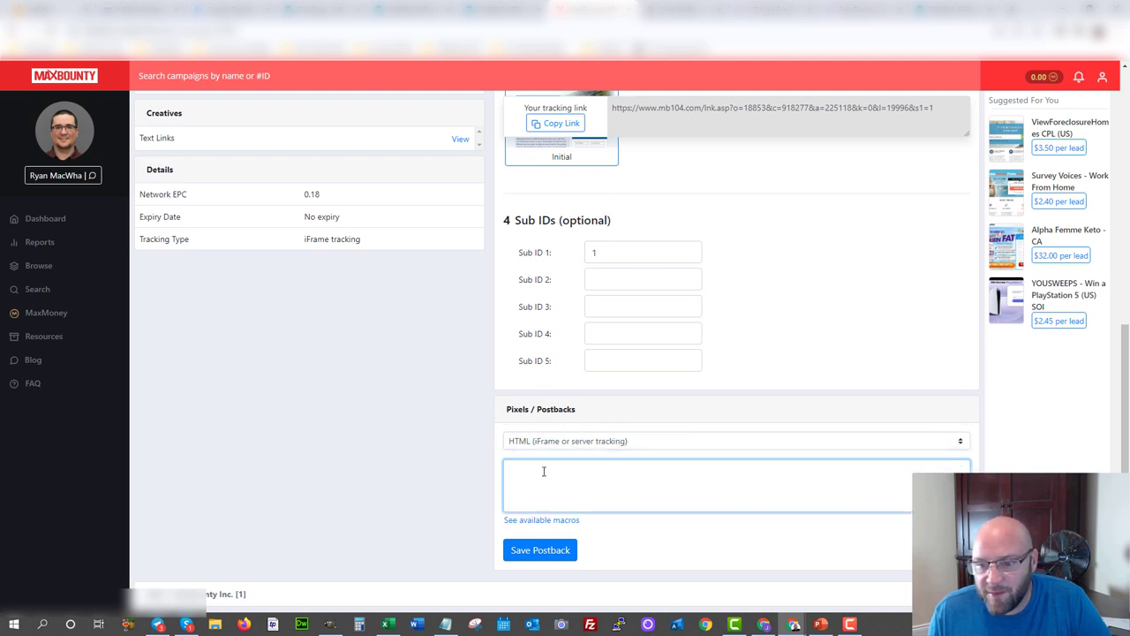
pyautogui.rightClick(545, 473)
pyautogui.click(569, 379)
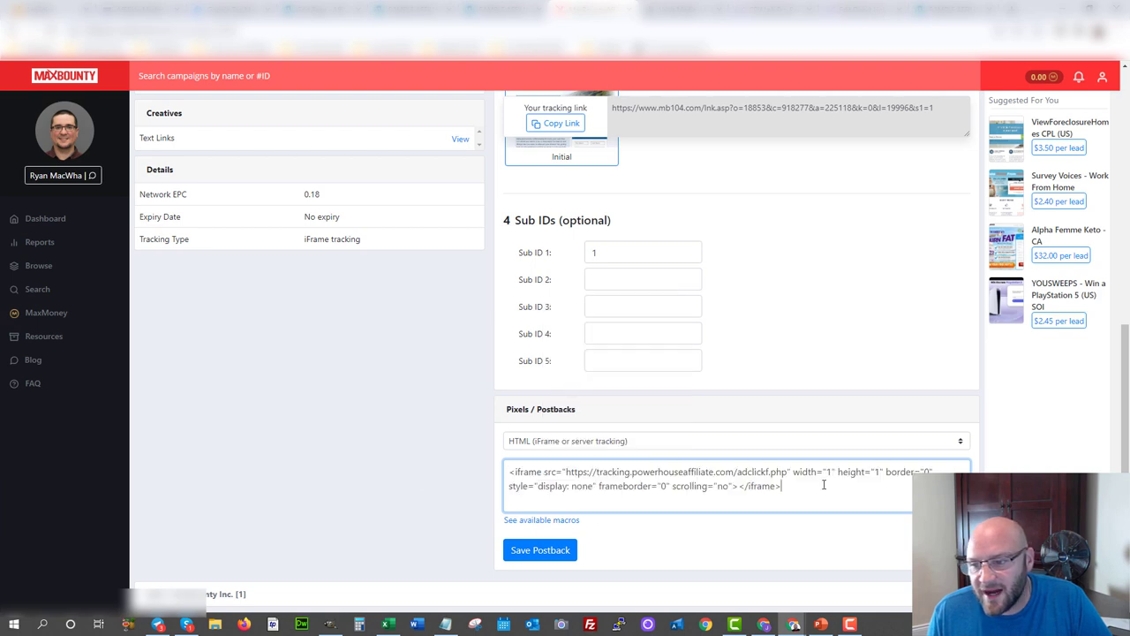
pyautogui.hotkey('ctrl', 'a')
pyautogui.press('BackSpace')
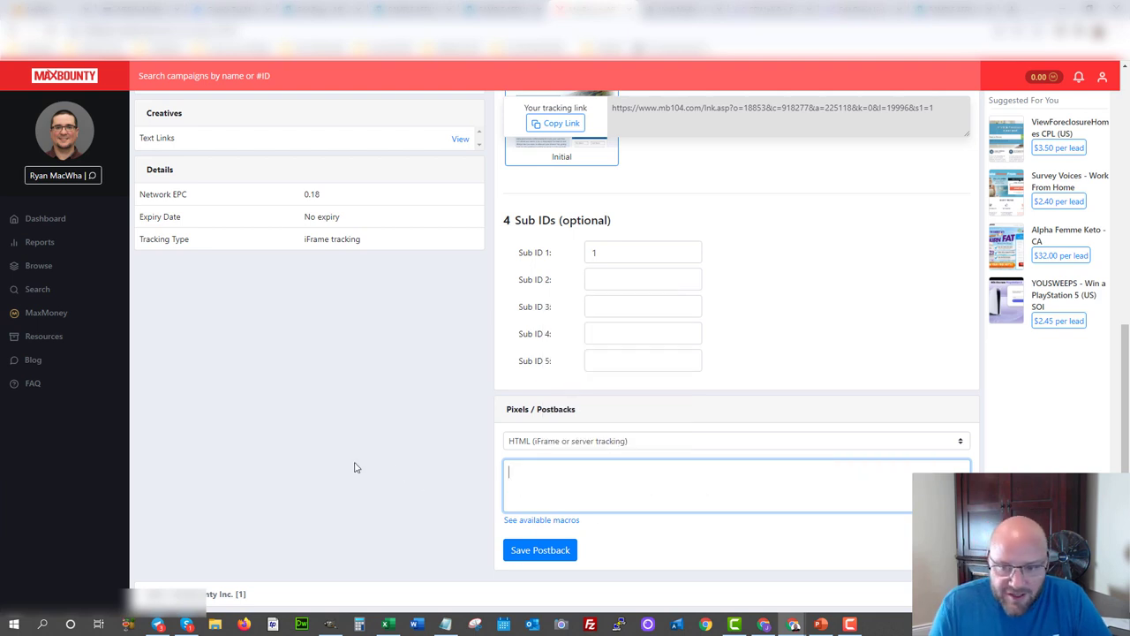
# Set the MaxBounty postback type to URL (any campaign tracking type) and paste in CPV Lab Pro's General Postback URL.
pyautogui.click(530, 441)
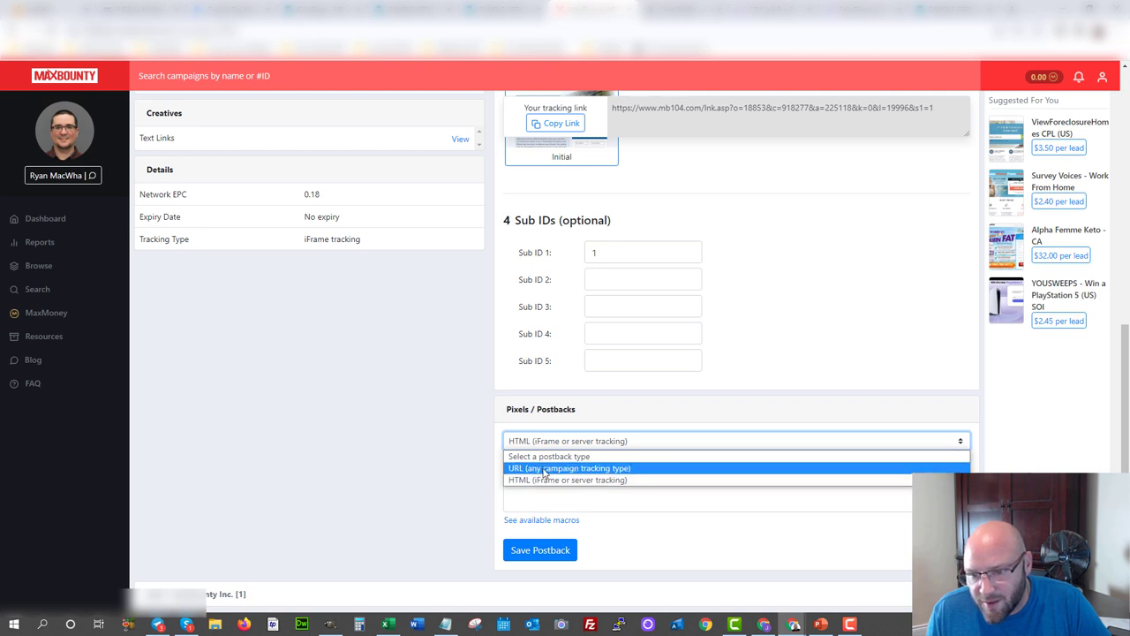
pyautogui.click(542, 470)
pyautogui.click(543, 475)
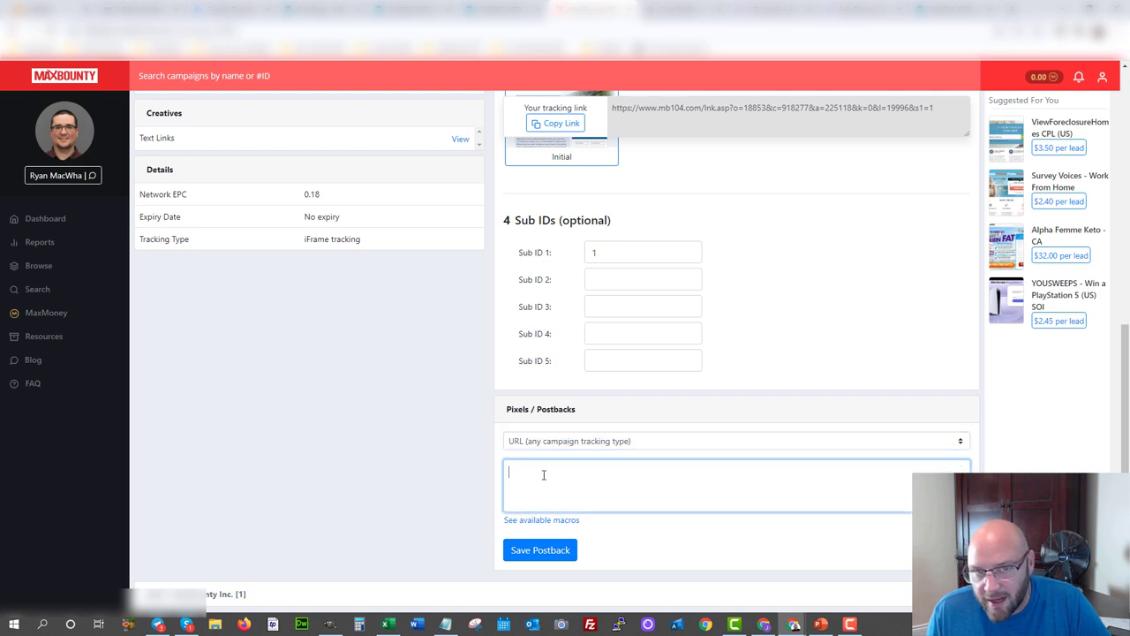
pyautogui.hotkey('ctrl', 'Tab')
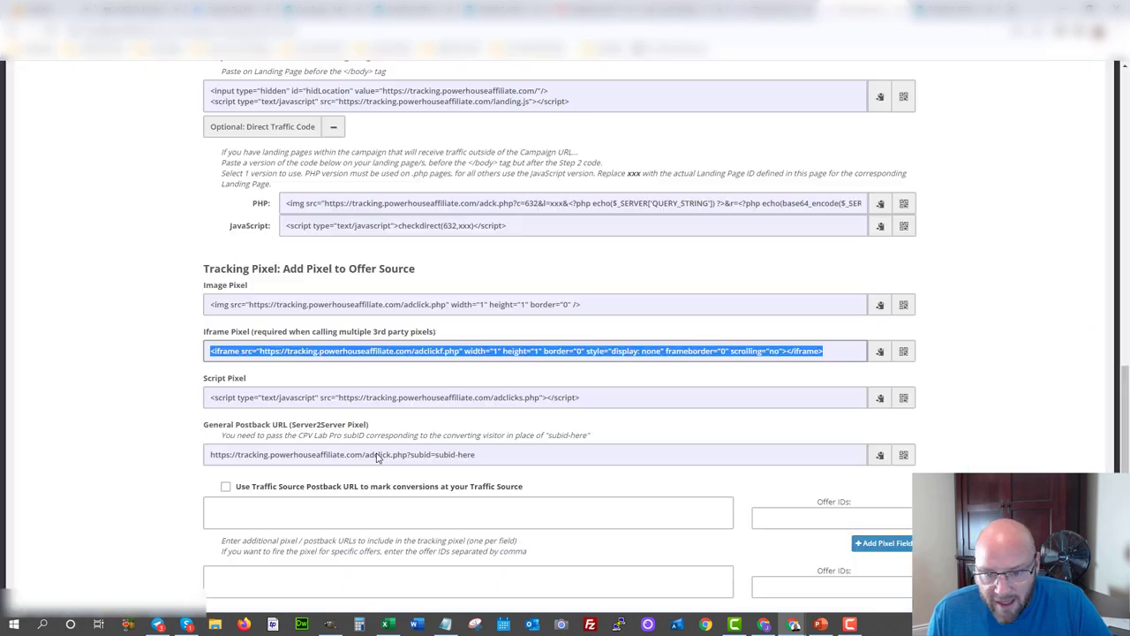
pyautogui.click(378, 457)
pyautogui.rightClick(378, 457)
pyautogui.click(398, 463)
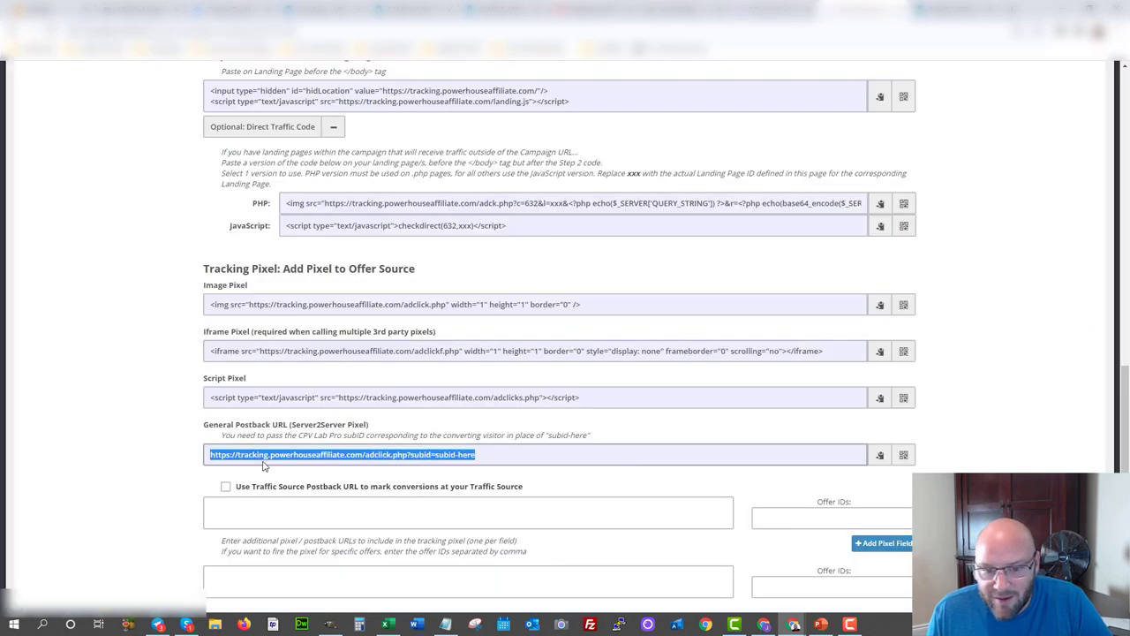
pyautogui.click(583, 11)
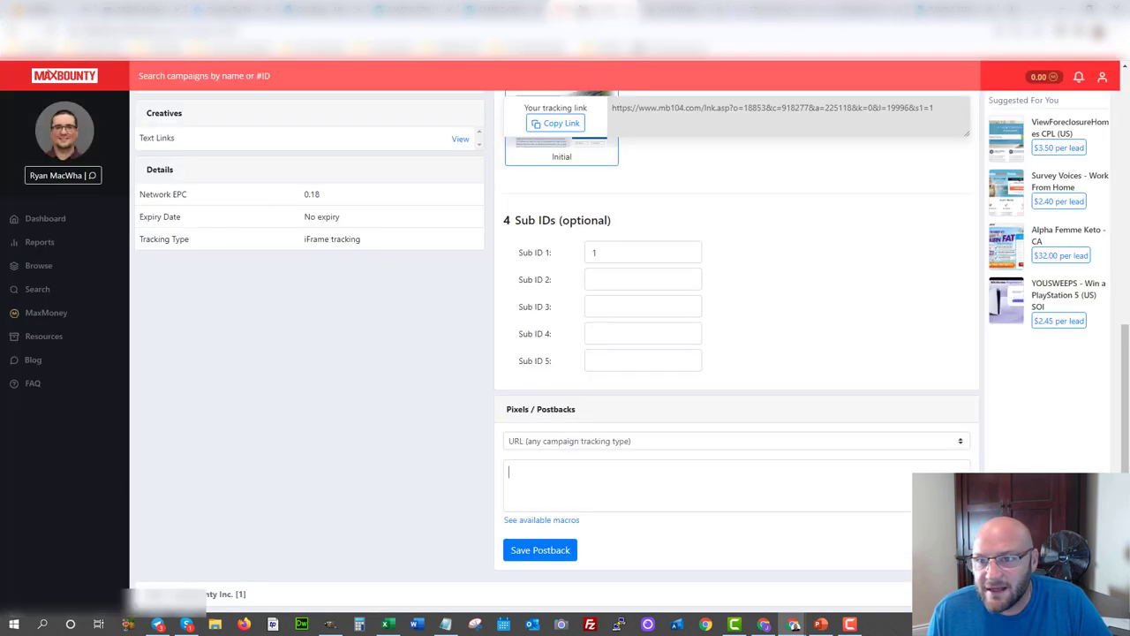
pyautogui.rightClick(562, 468)
pyautogui.click(600, 390)
# Look up the MaxBounty macro for Sub ID 1 in the available macros, copy #S1#, and close the help.
pyautogui.moveTo(806, 473)
pyautogui.mouseDown()
pyautogui.moveTo(762, 474)
pyautogui.moveTo(819, 472)
pyautogui.mouseUp()
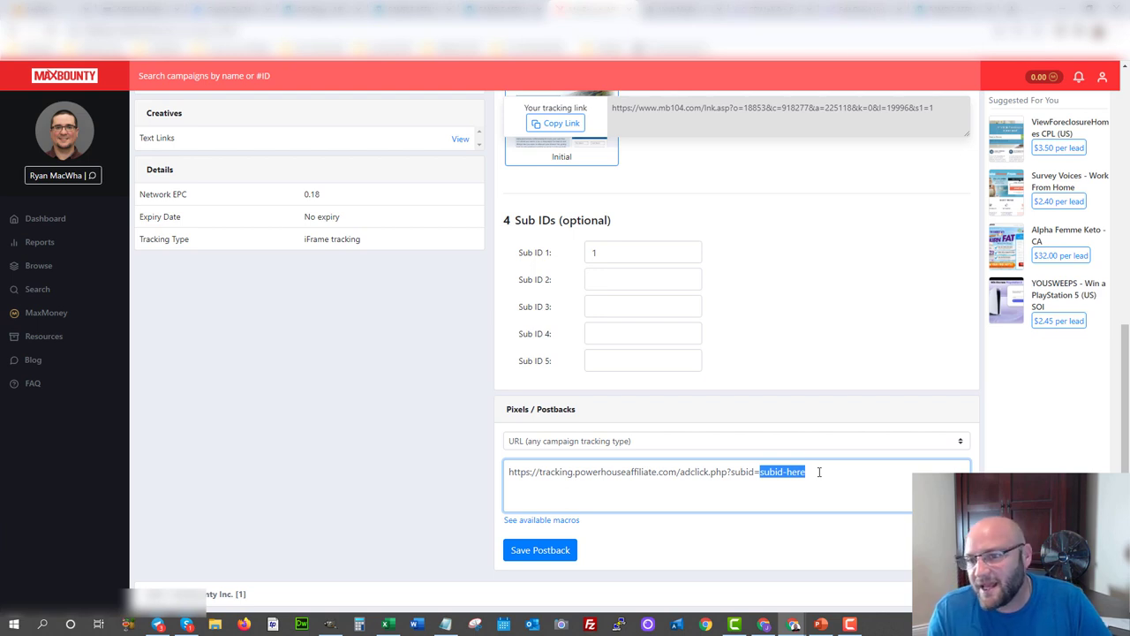
pyautogui.tripleClick(523, 256)
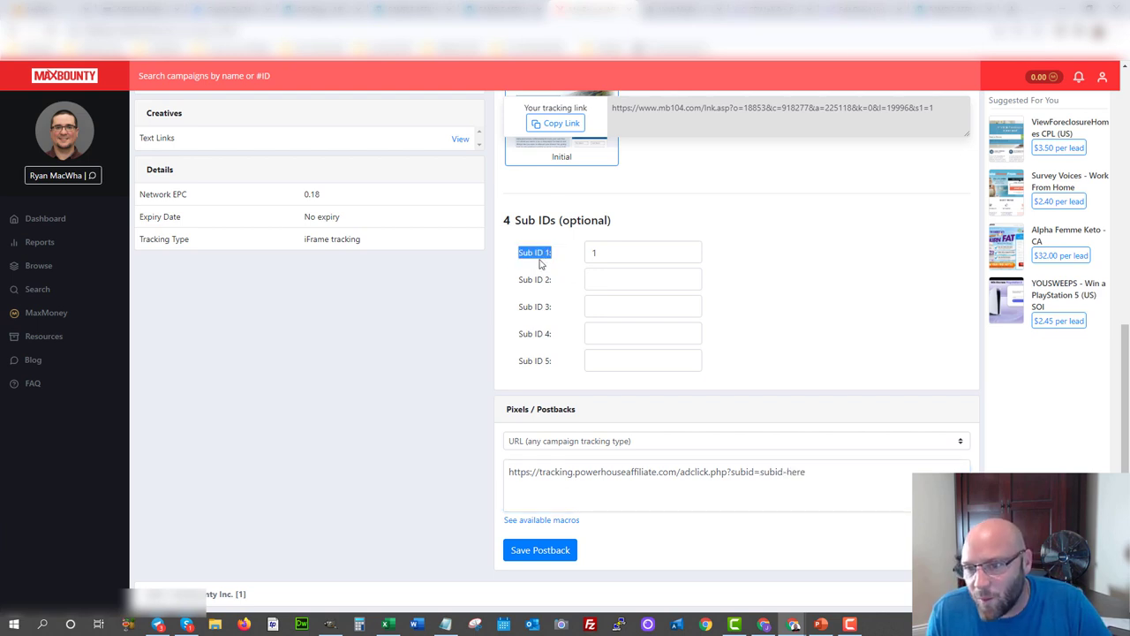
pyautogui.moveTo(760, 472); pyautogui.dragTo(810, 472)
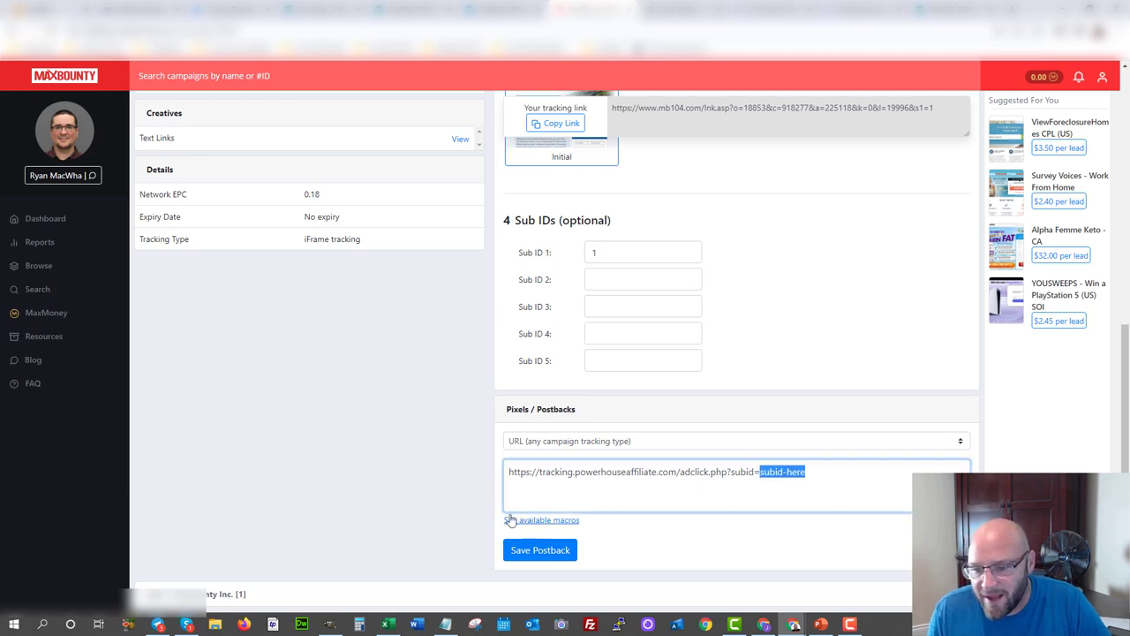
pyautogui.click(537, 521)
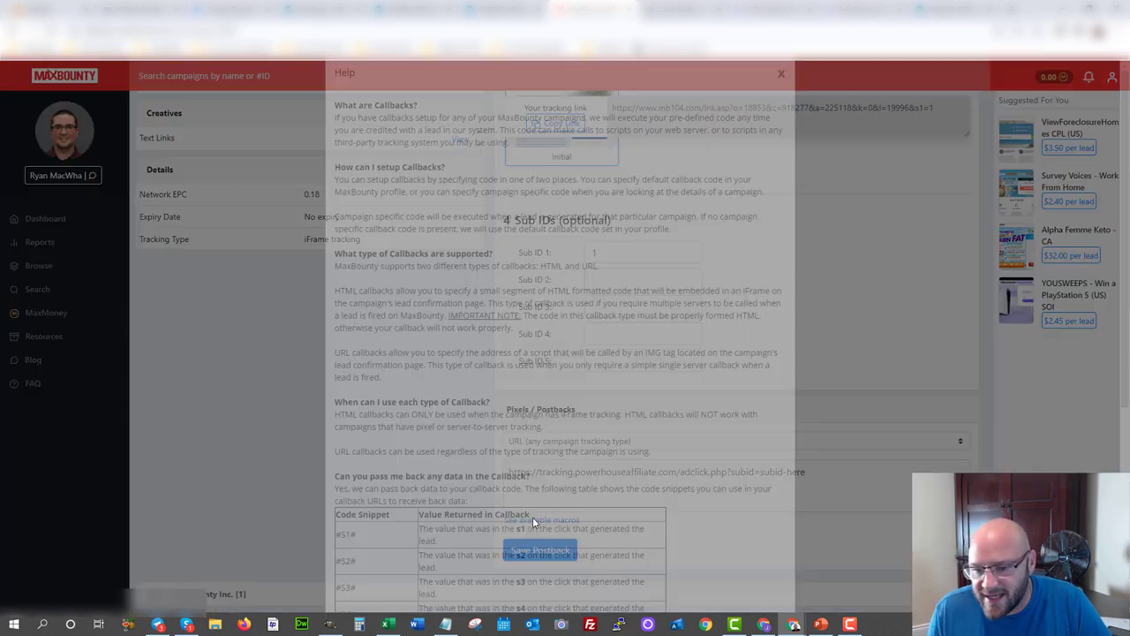
pyautogui.scroll(-4, 492, 241)
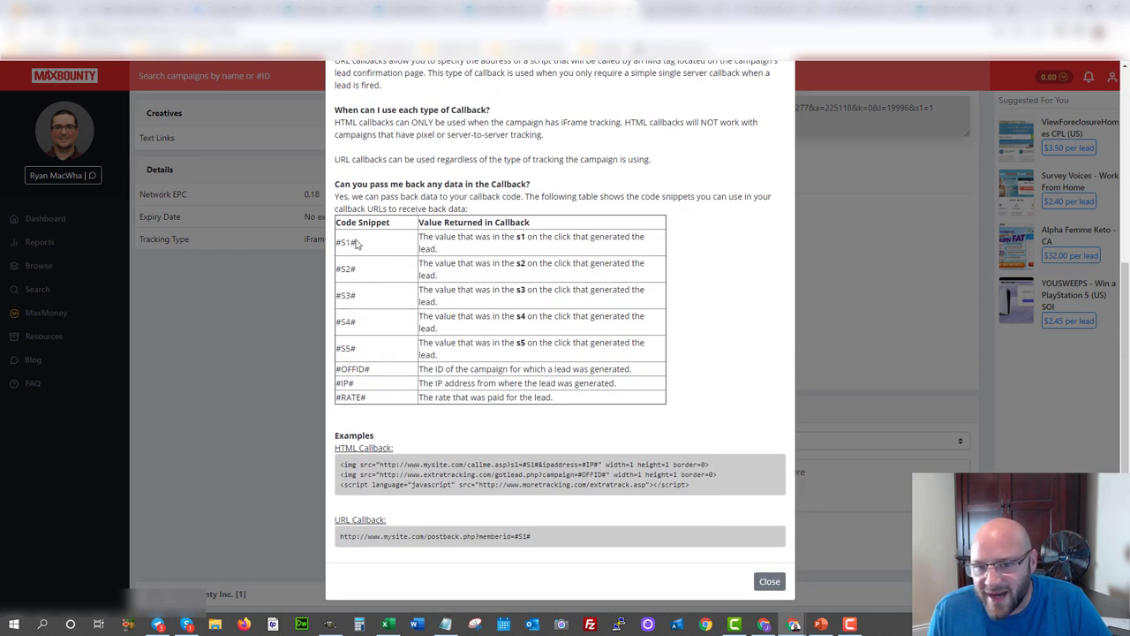
pyautogui.moveTo(357, 243); pyautogui.dragTo(336, 243)
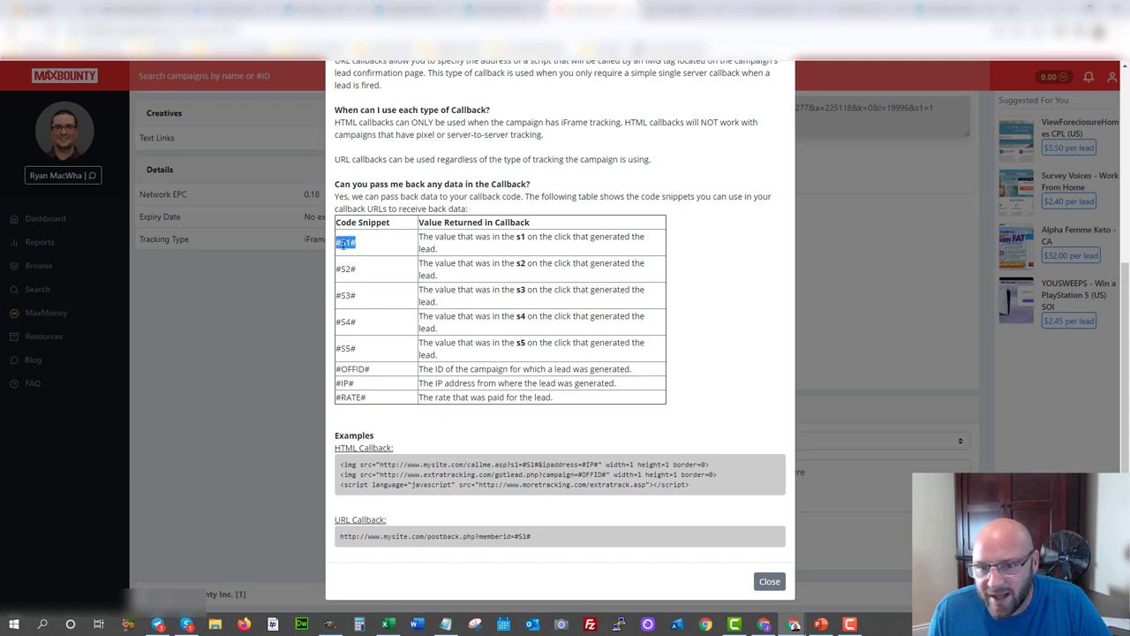
pyautogui.rightClick(344, 243)
pyautogui.click(356, 254)
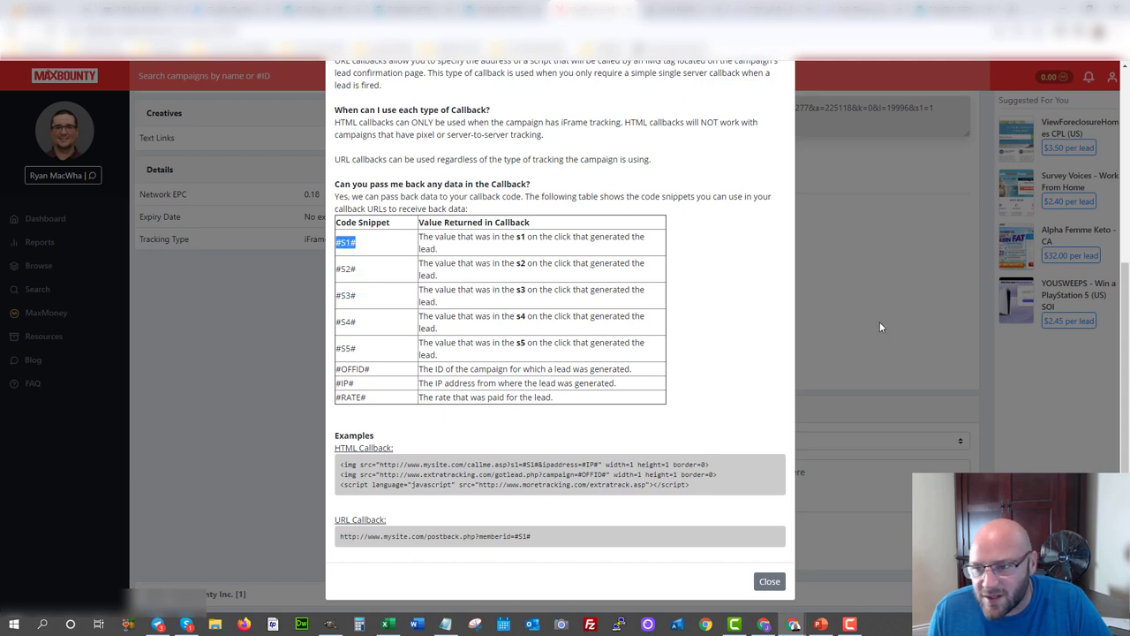
pyautogui.click(769, 581)
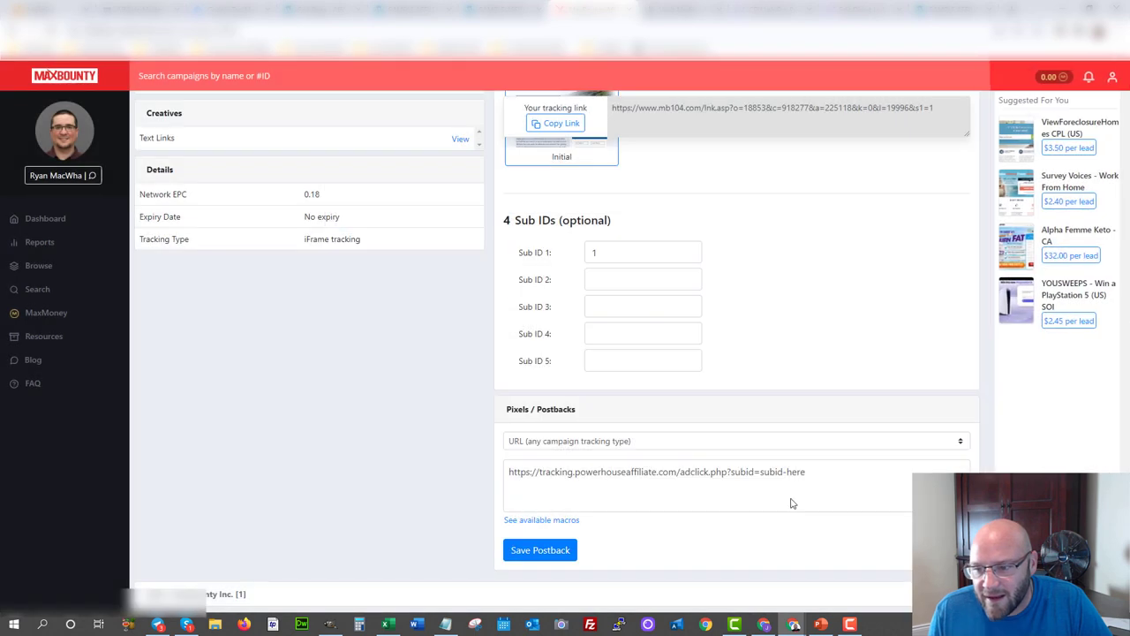
# Replace subid-here in the postback URL with #S1# and save the postback, then return to CPV Lab Pro.
pyautogui.moveTo(761, 475); pyautogui.dragTo(810, 477)
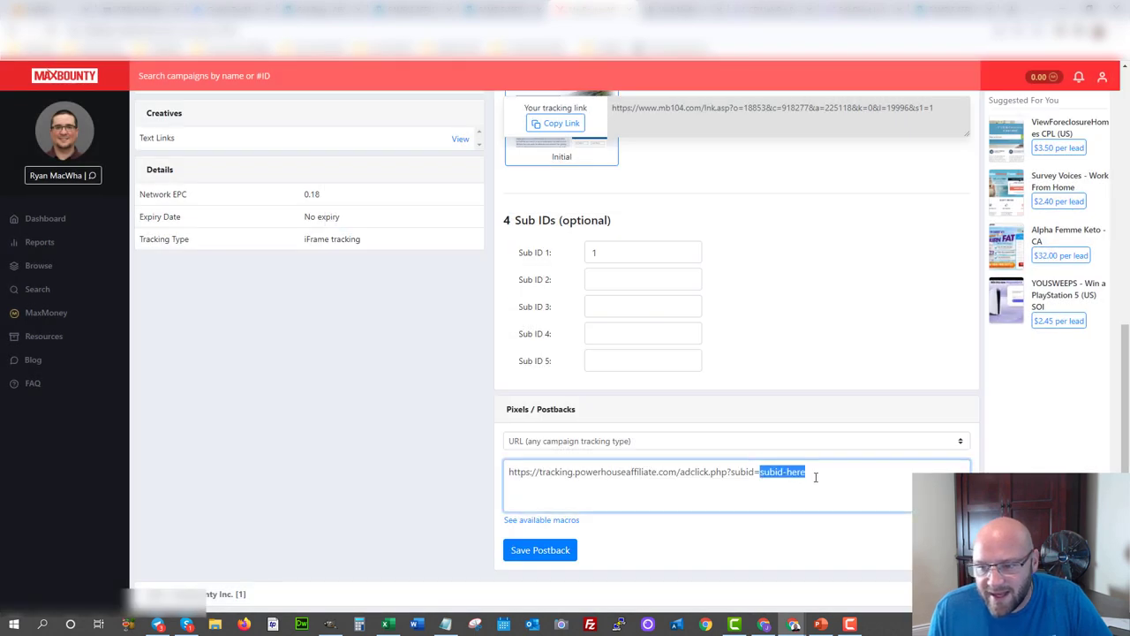
pyautogui.hotkey('ctrl', 'v')
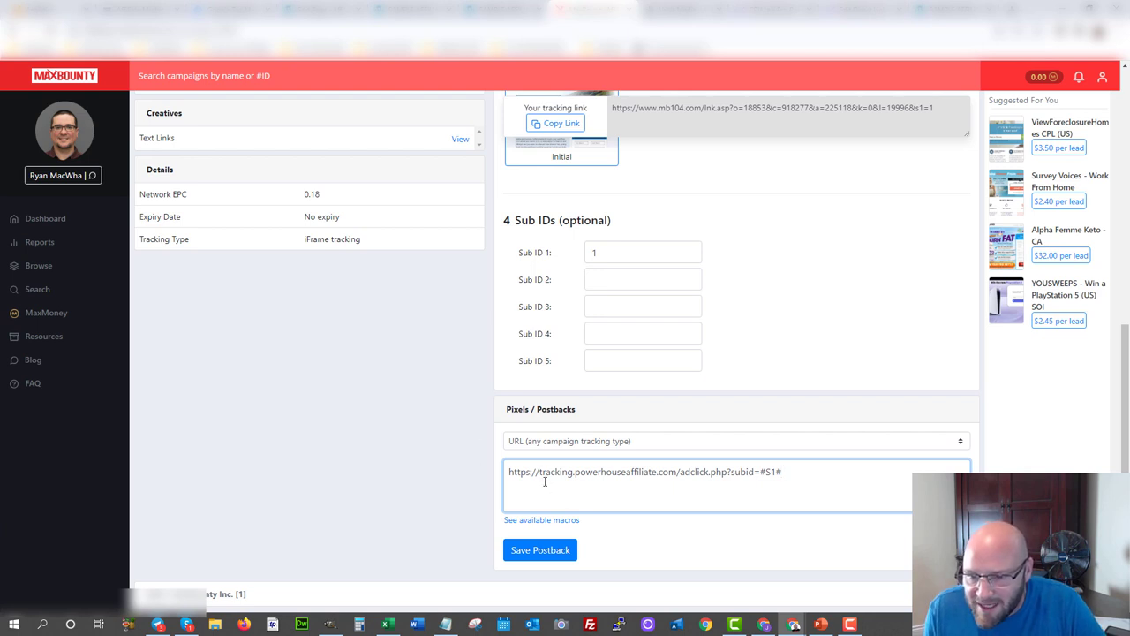
pyautogui.moveTo(509, 474); pyautogui.dragTo(773, 474)
pyautogui.click(761, 474)
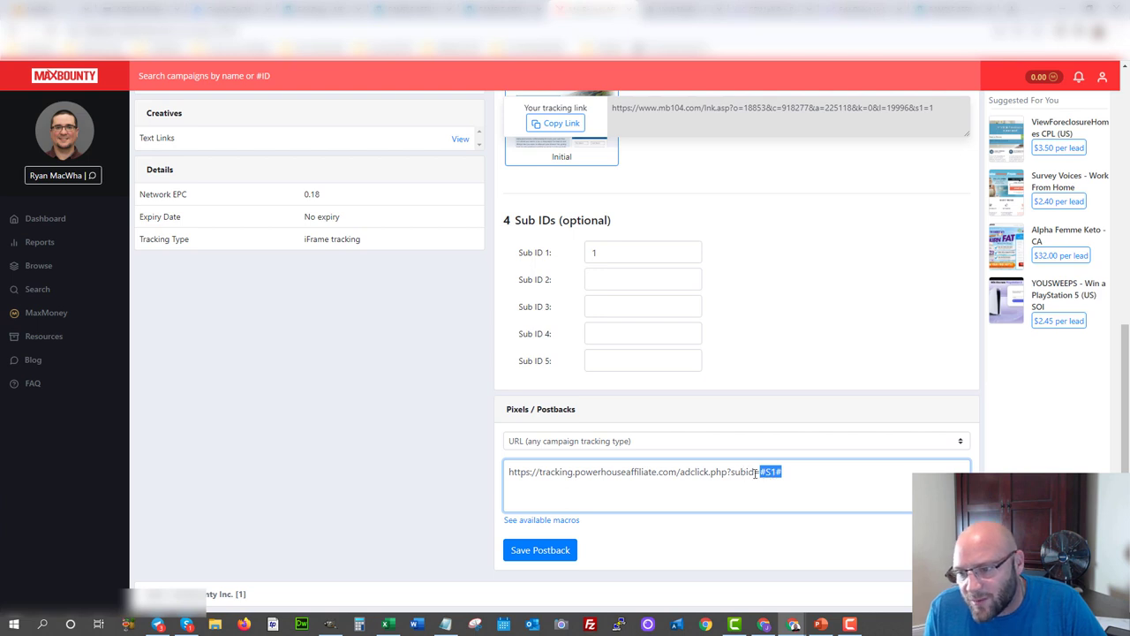
pyautogui.click(765, 472)
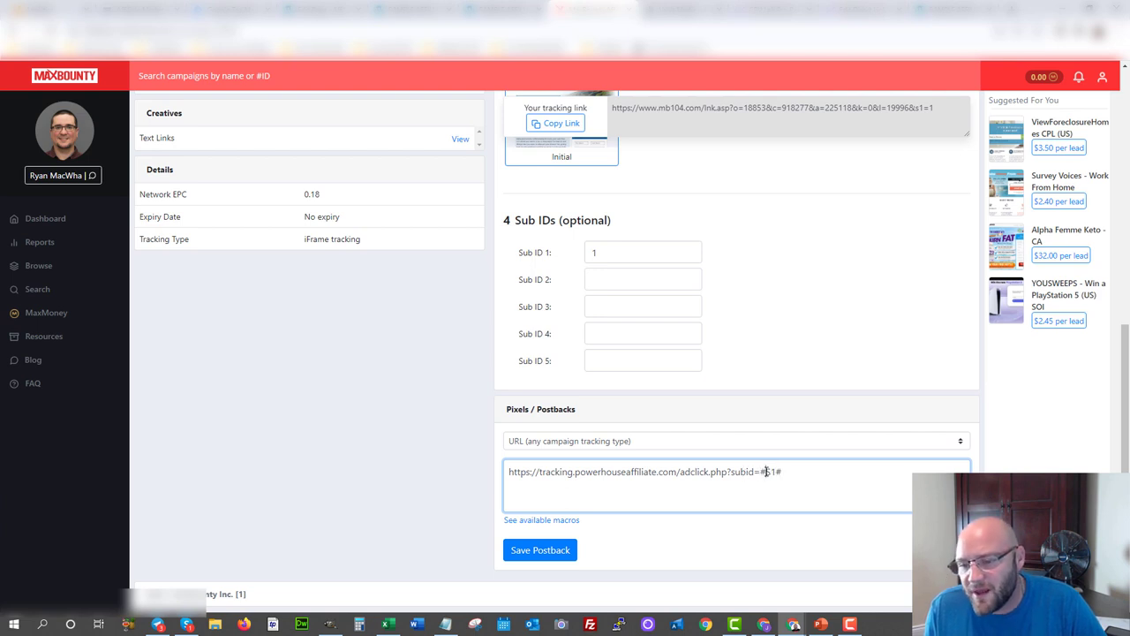
pyautogui.click(540, 553)
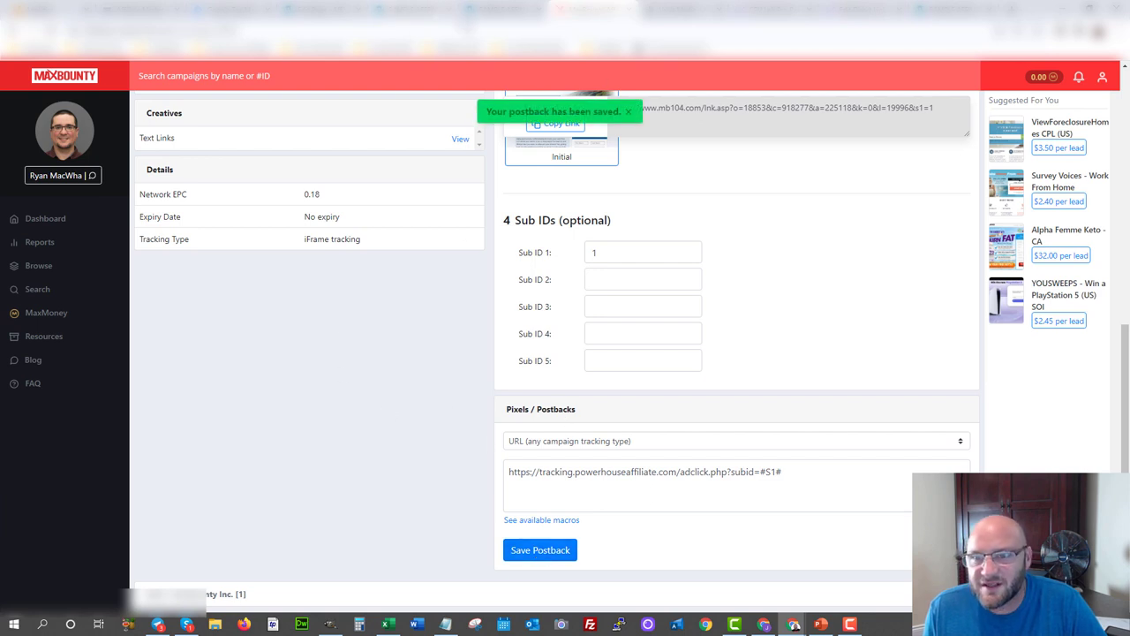
pyautogui.click(865, 9)
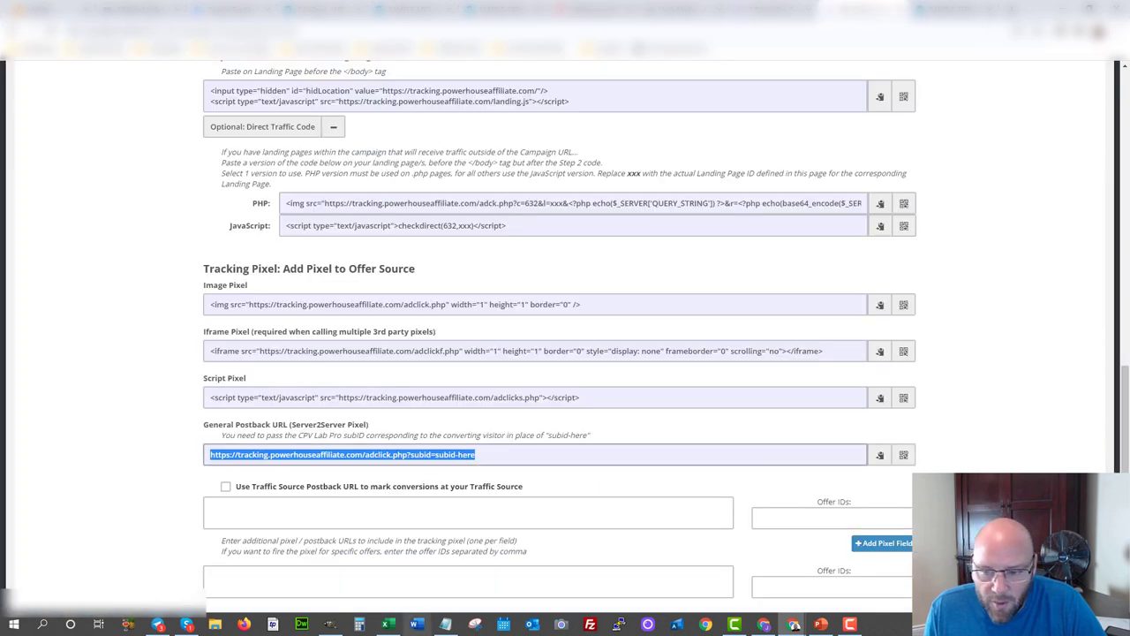
# Switch to MaxBounty and review the saved postback URL with its #S1# macro and the offer's tracking link settings.
pyautogui.press('F10')
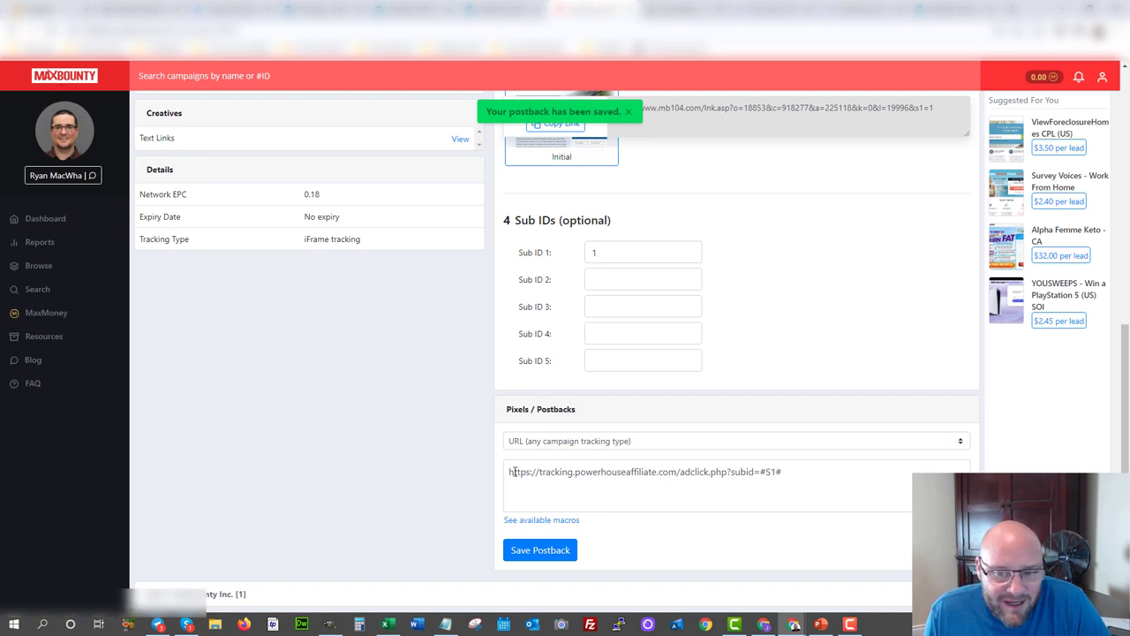
pyautogui.moveTo(511, 471); pyautogui.dragTo(801, 488)
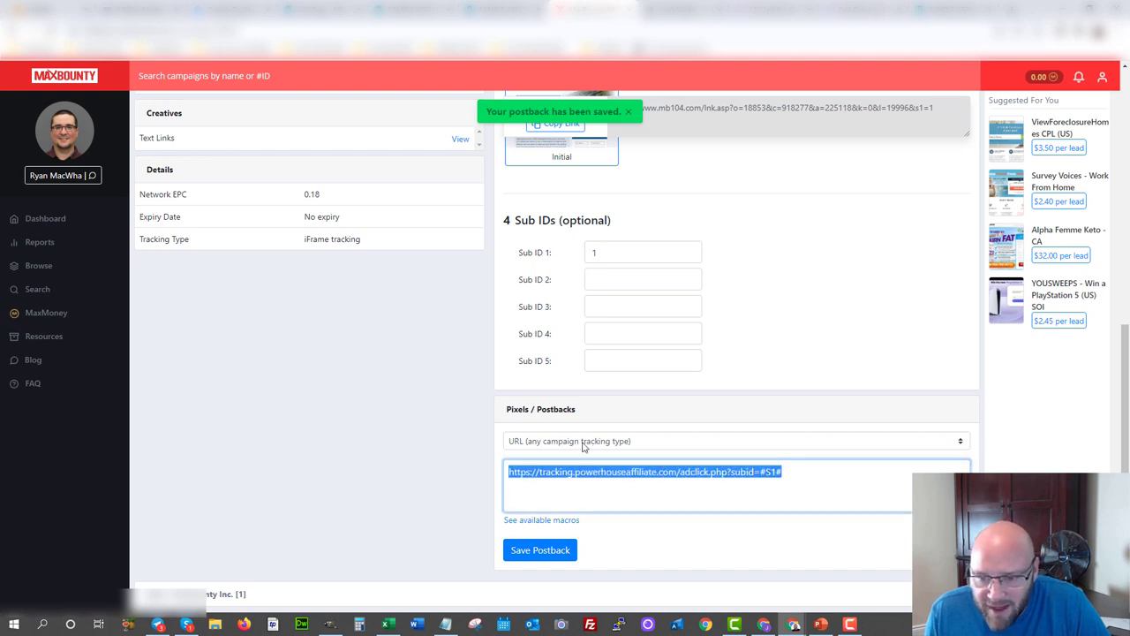
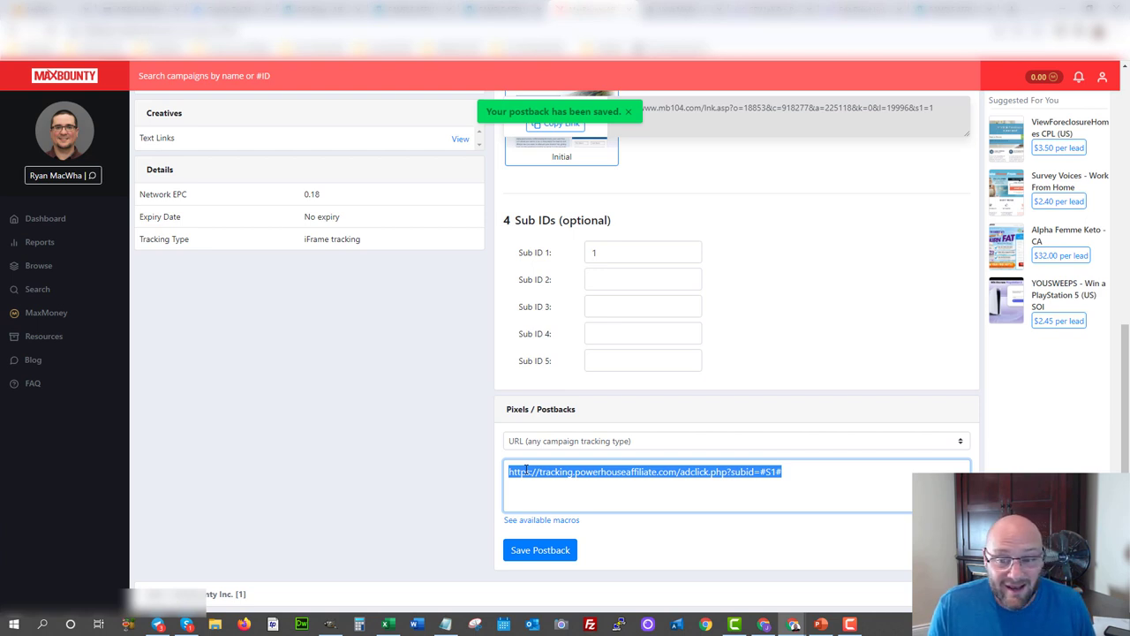
pyautogui.moveTo(526, 471); pyautogui.dragTo(820, 465)
pyautogui.click(513, 489)
pyautogui.click(821, 465)
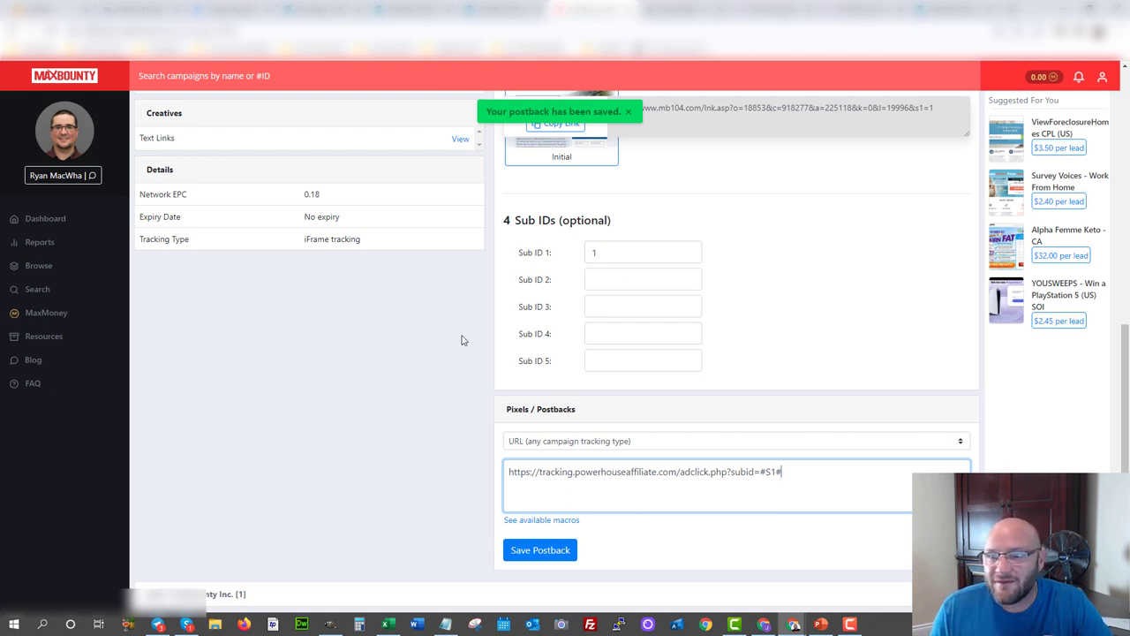
pyautogui.scroll(6, 461, 340)
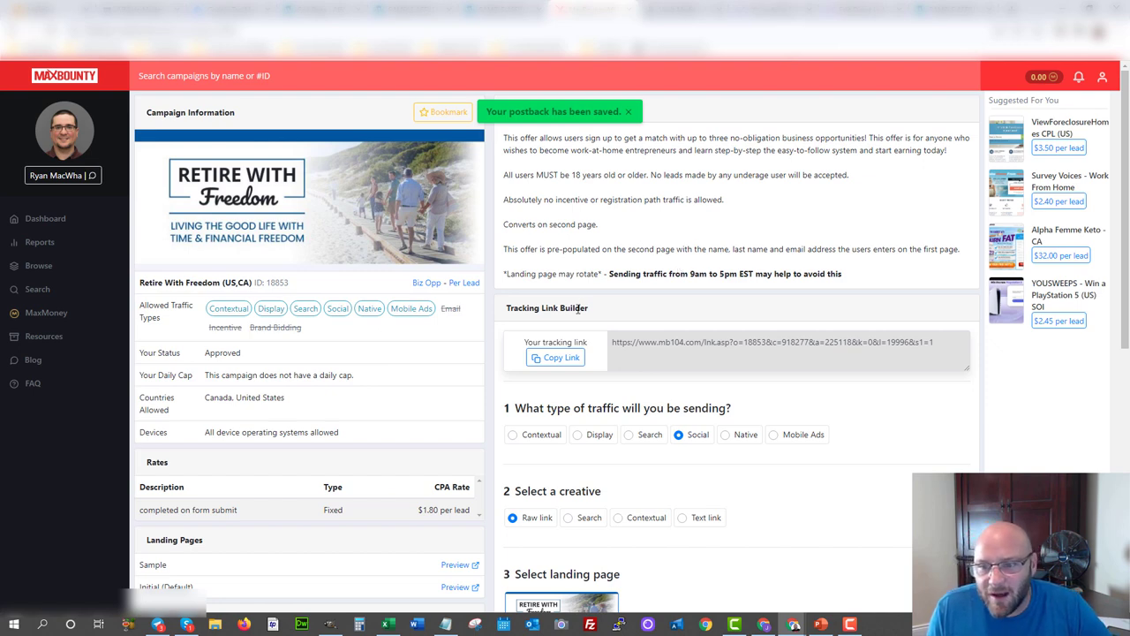
pyautogui.scroll(-2, 579, 309)
pyautogui.scroll(-5, 578, 309)
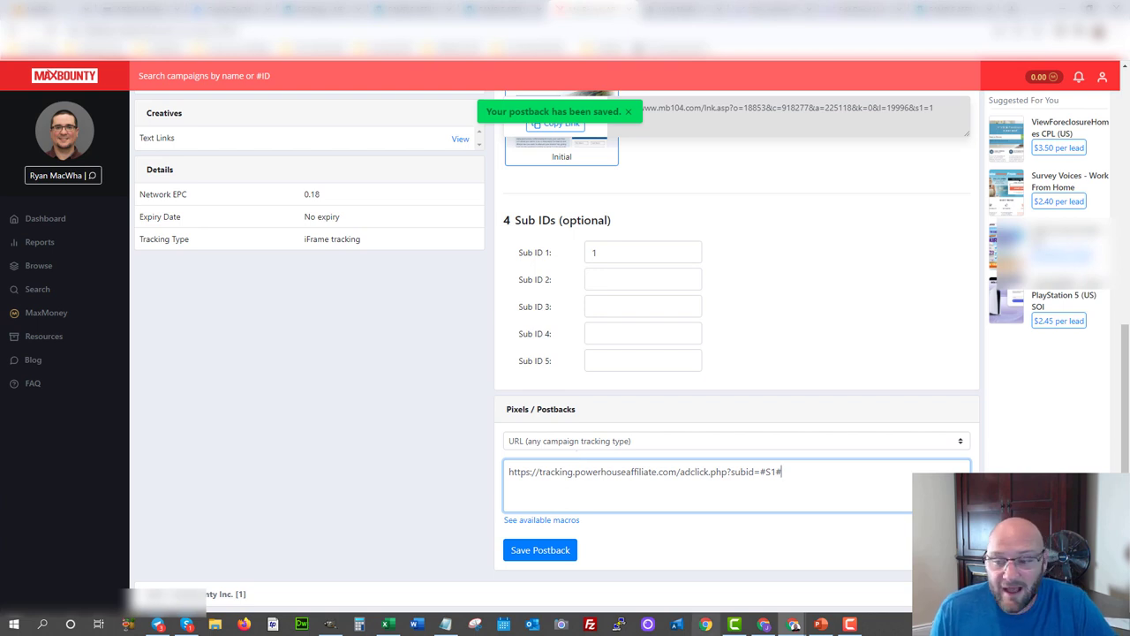
# Switch to Facebook Events Manager, choose manual installation for Canada 2's Pixel, and copy the pixel base code.
pyautogui.click(763, 624)
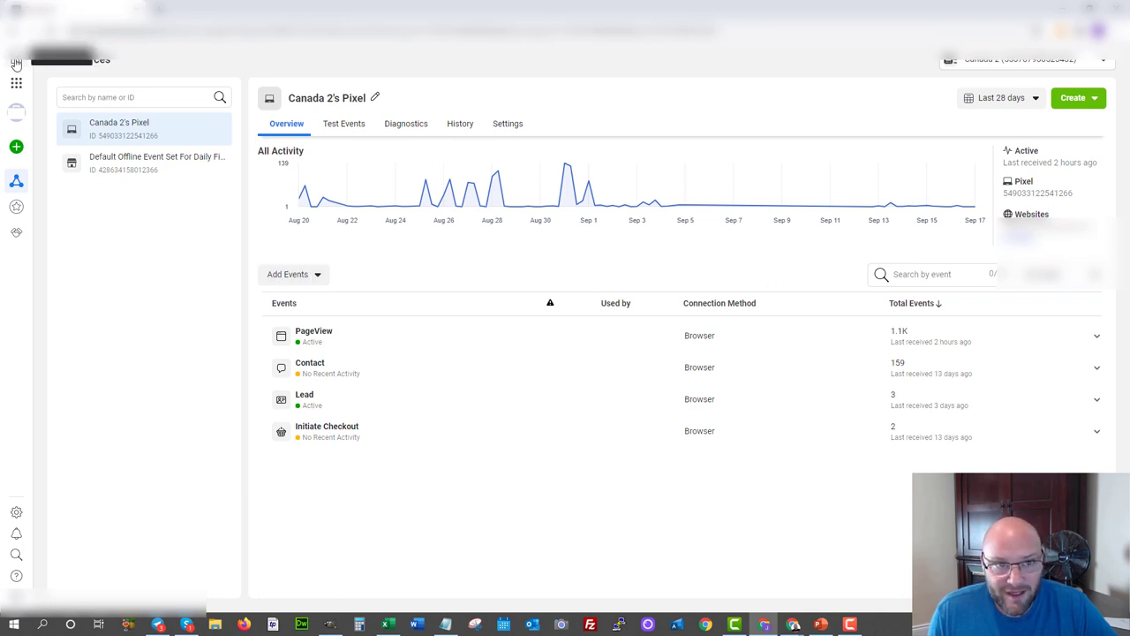
pyautogui.click(16, 83)
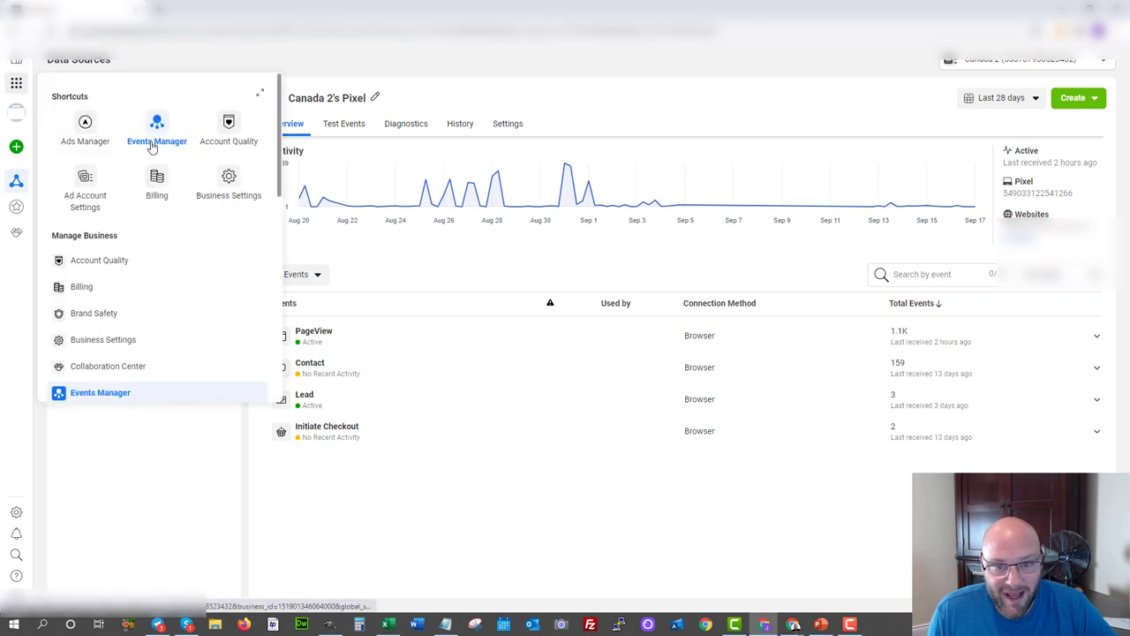
pyautogui.click(285, 278)
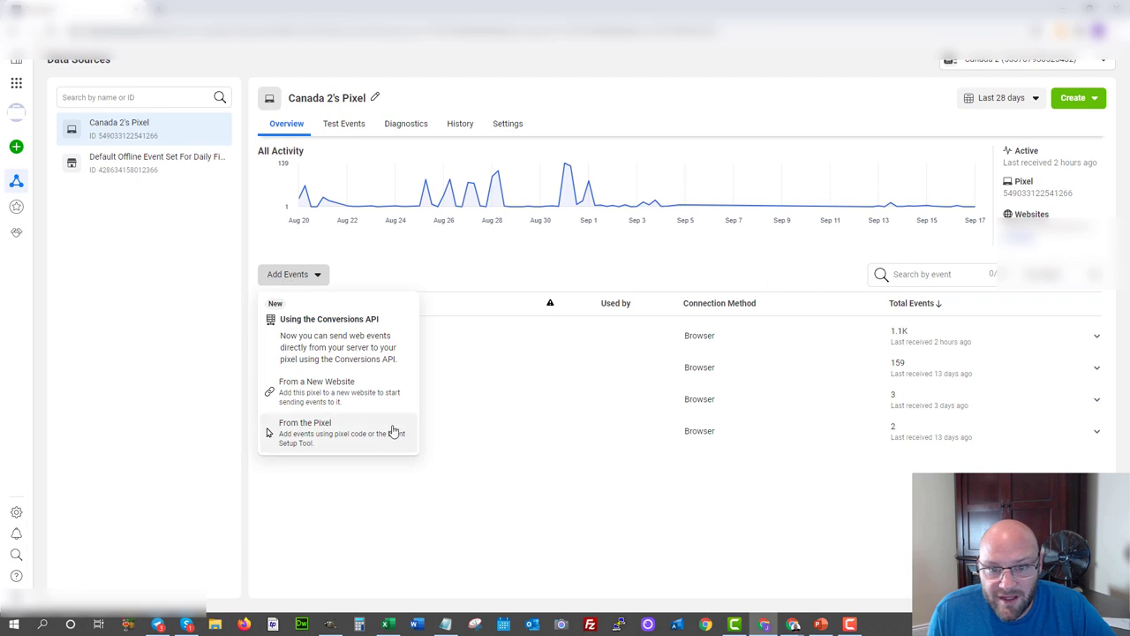
pyautogui.click(316, 397)
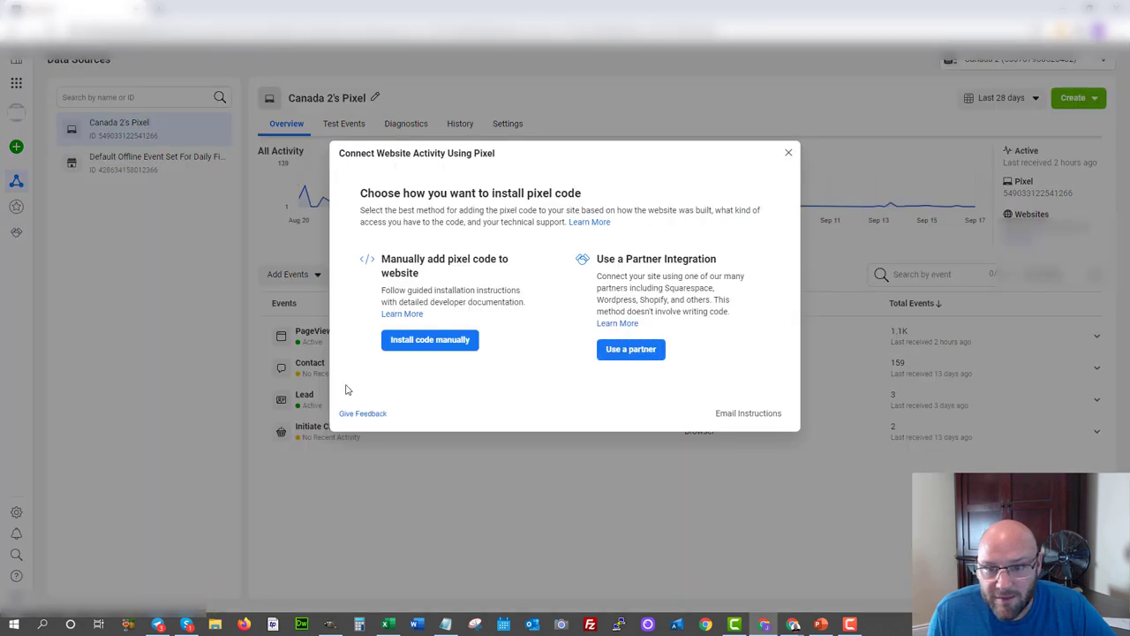
pyautogui.click(430, 340)
pyautogui.click(407, 357)
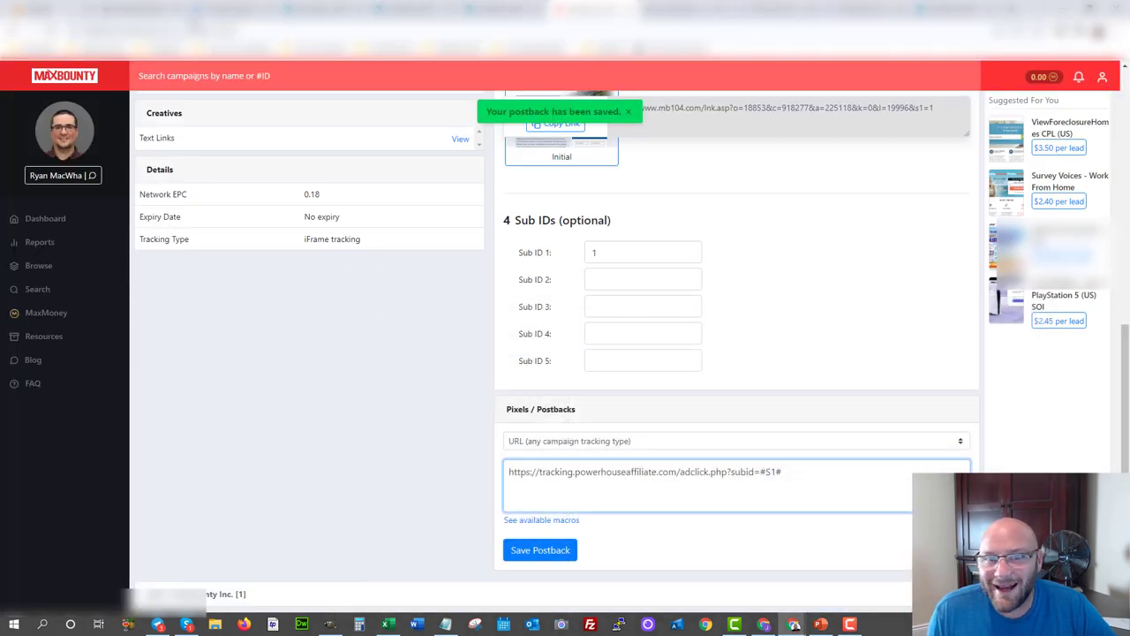
# Switch to Google Tag Manager and create a new tag named Facebook Pixel for affiliatemarketinggame.com.
pyautogui.click(205, 14)
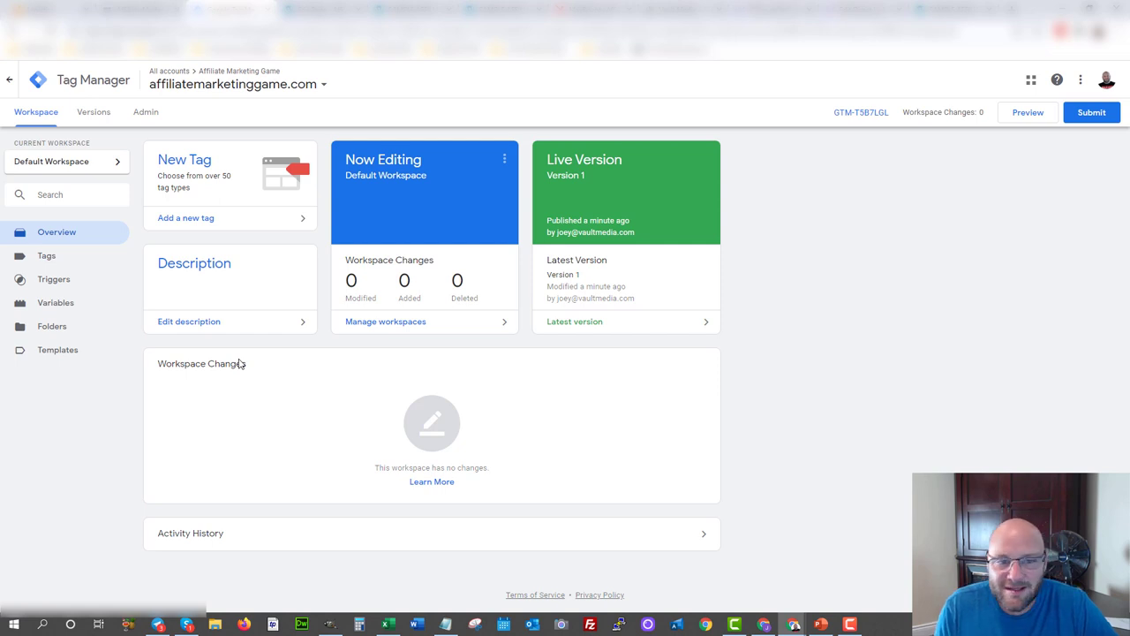
pyautogui.click(172, 161)
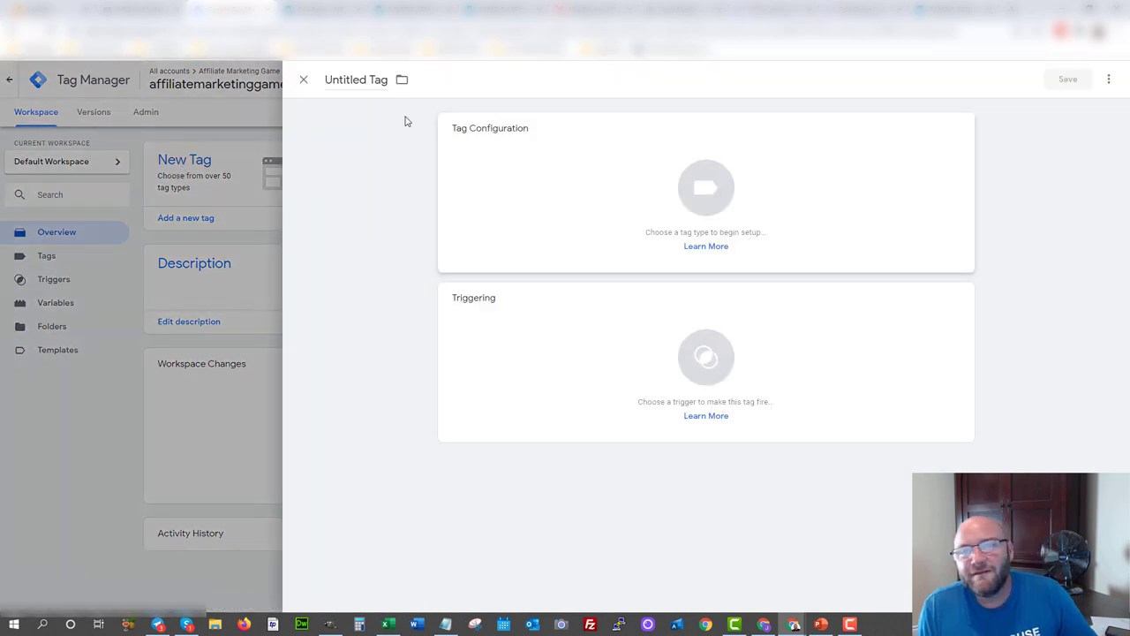
pyautogui.click(371, 79)
pyautogui.hotkey('ctrl', 'a')
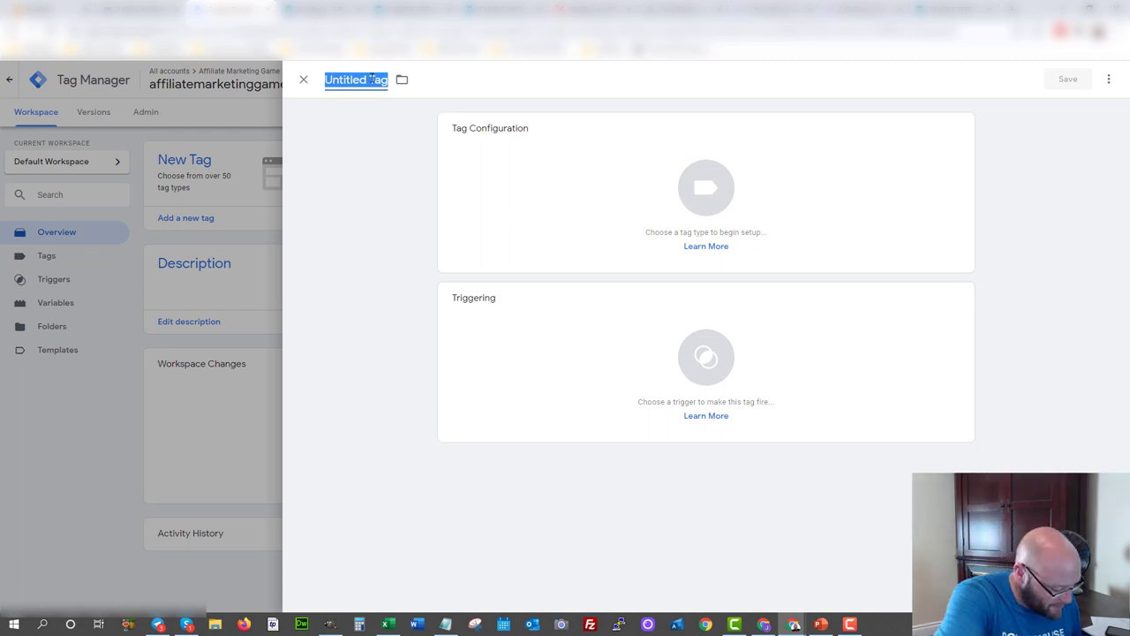
pyautogui.write('Facebook Pixel')
# Set the Facebook Pixel tag's type to Custom HTML and paste in the copied pixel base code.
pyautogui.click(548, 181)
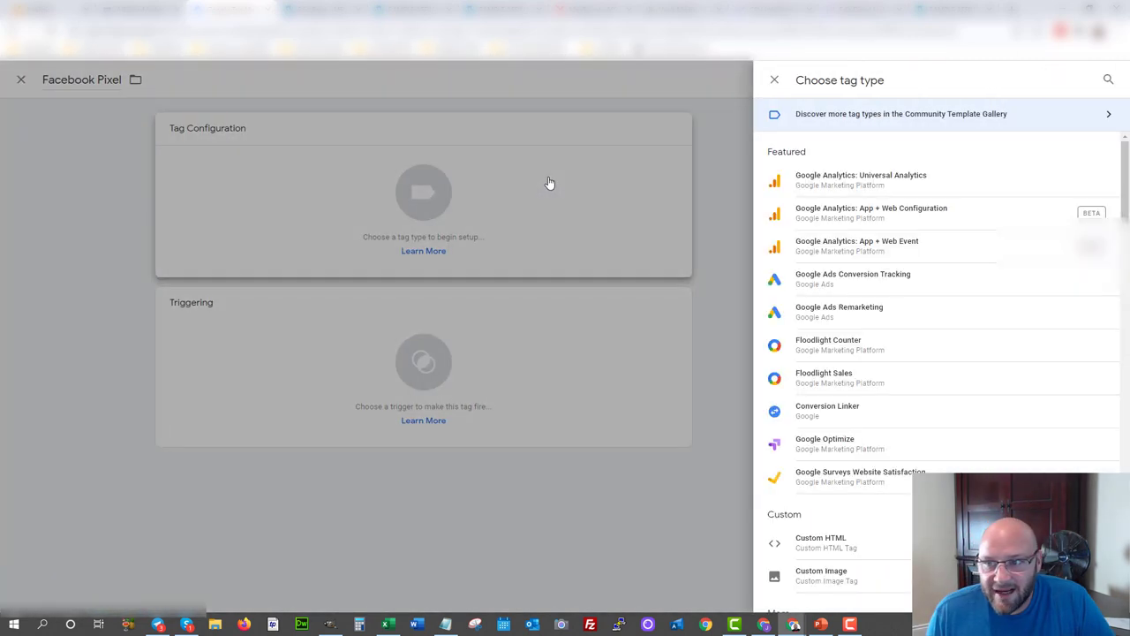
pyautogui.scroll(-3, 802, 494)
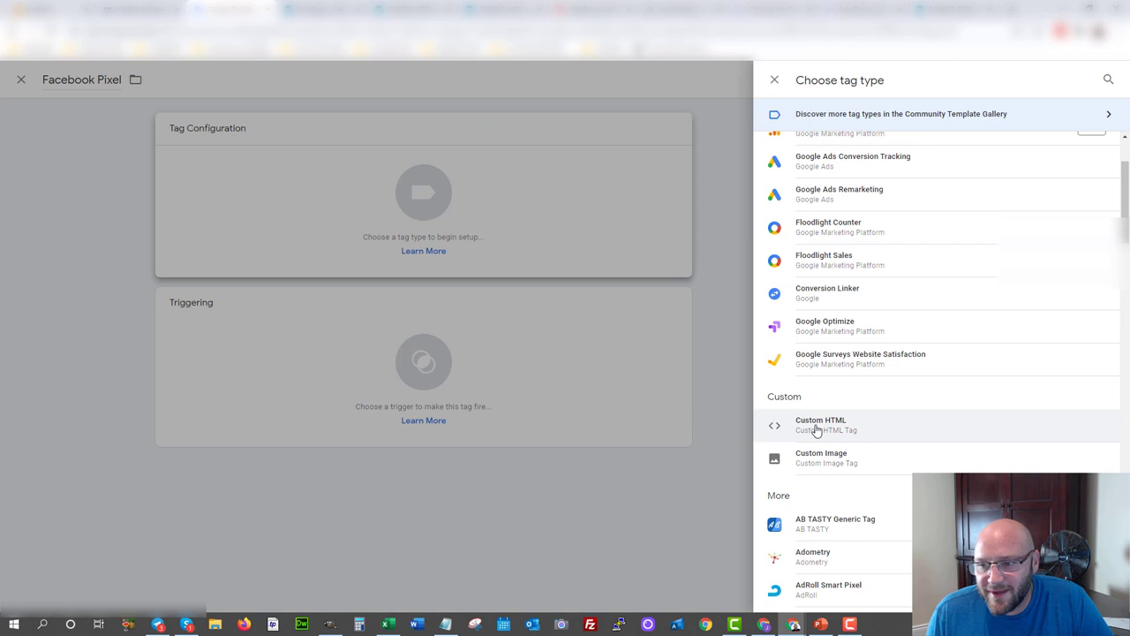
pyautogui.click(817, 430)
pyautogui.rightClick(522, 267)
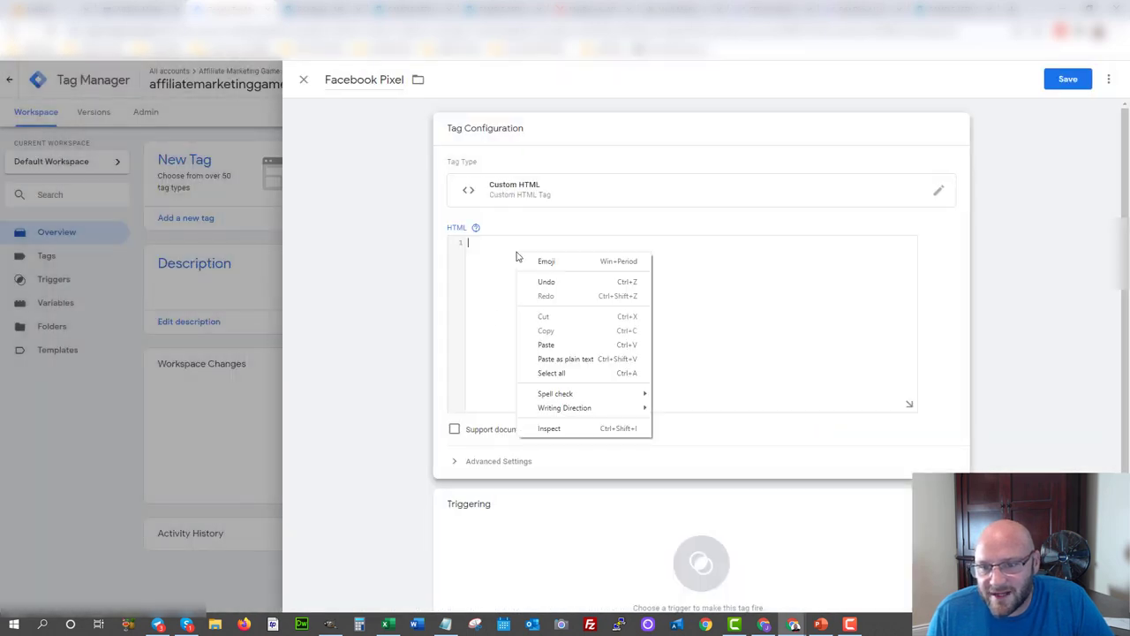
pyautogui.click(560, 346)
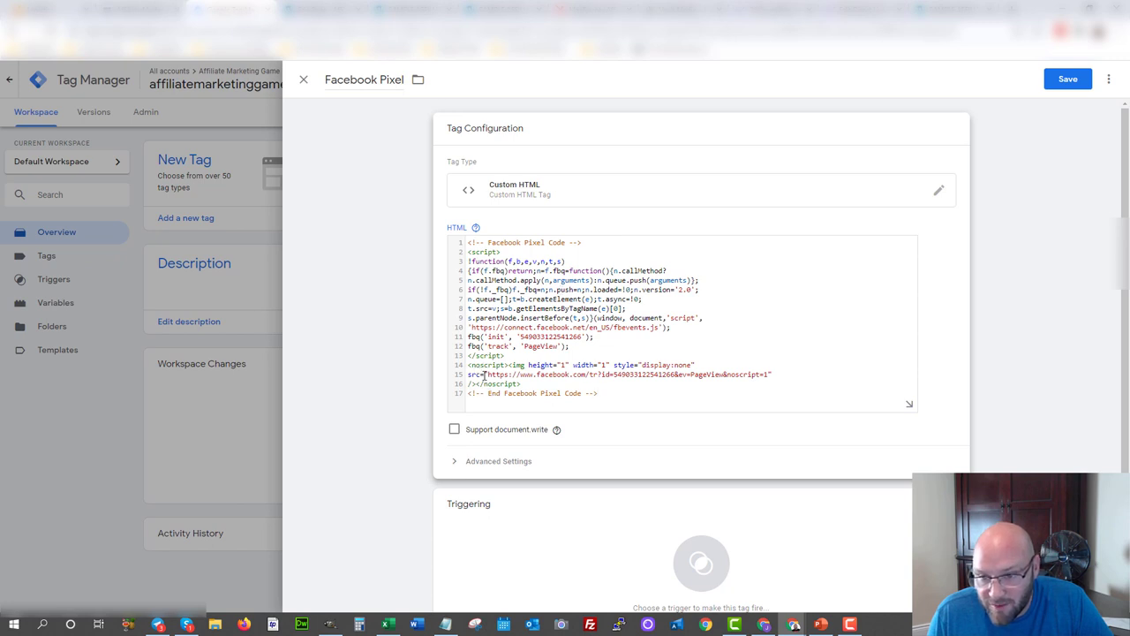
pyautogui.moveTo(614, 399); pyautogui.dragTo(468, 239)
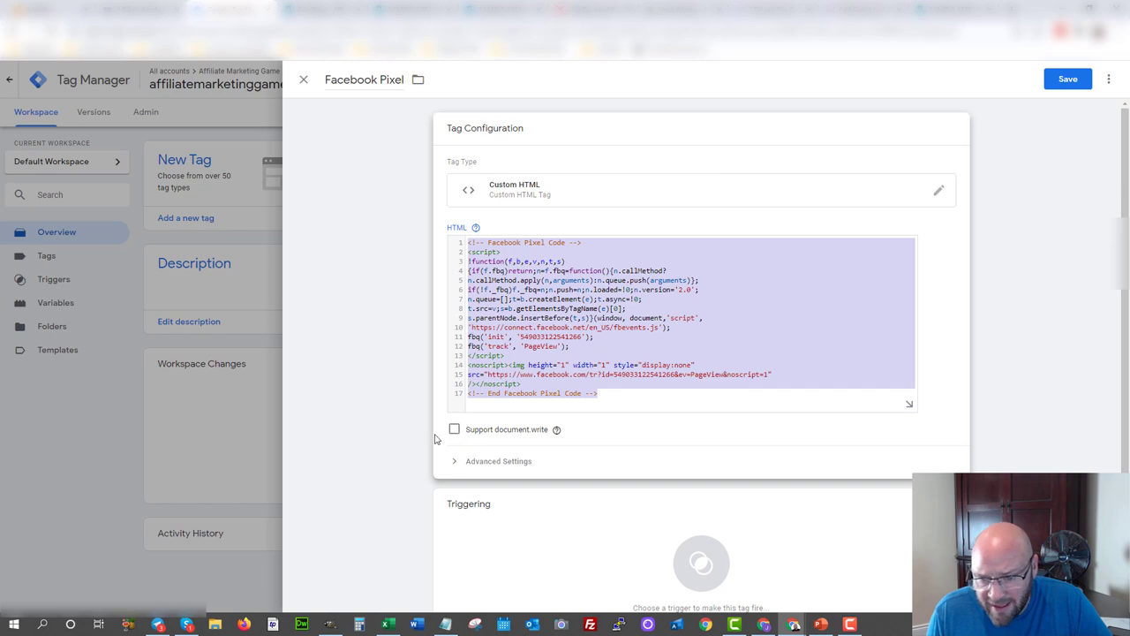
# Set the Facebook Pixel tag to fire on All Pages and save the tag.
pyautogui.scroll(-2, 517, 457)
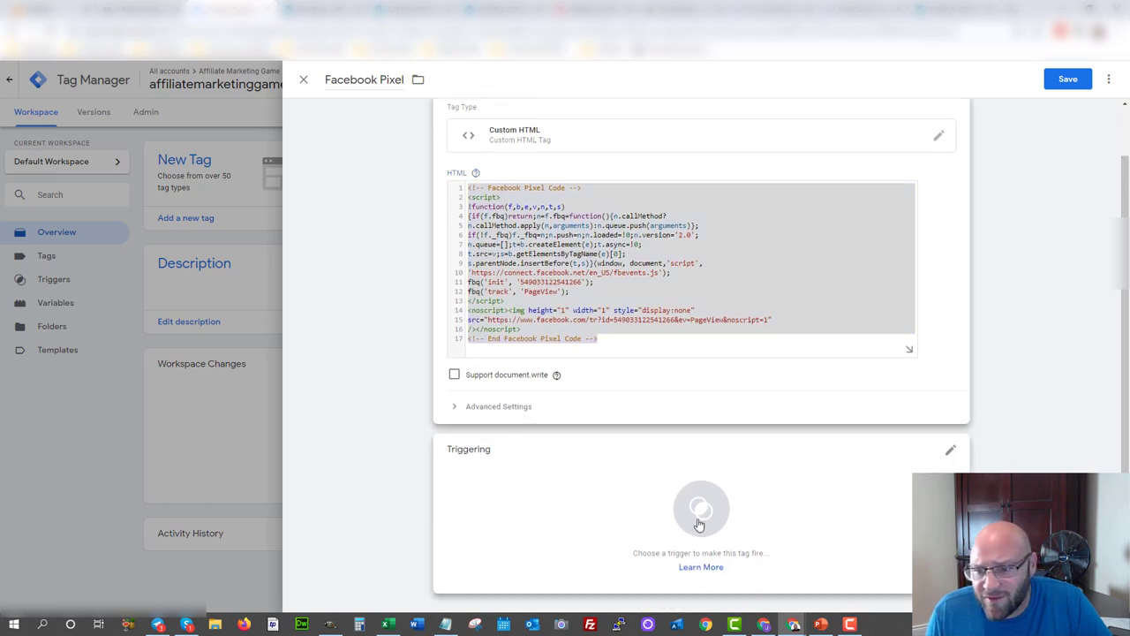
pyautogui.click(699, 510)
pyautogui.click(328, 146)
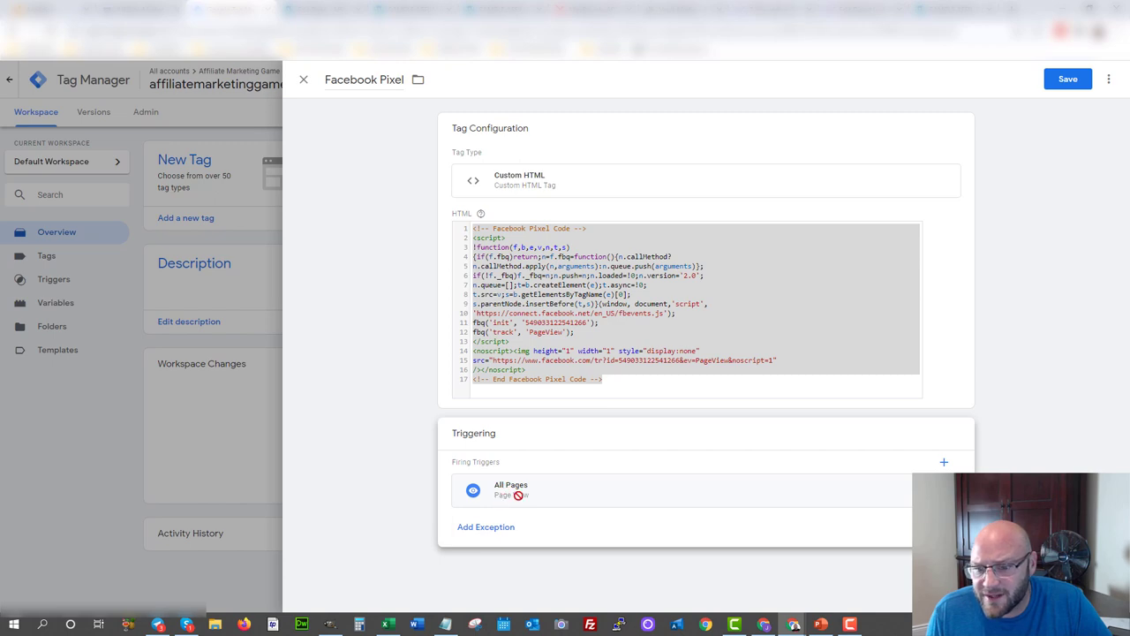
pyautogui.click(1067, 82)
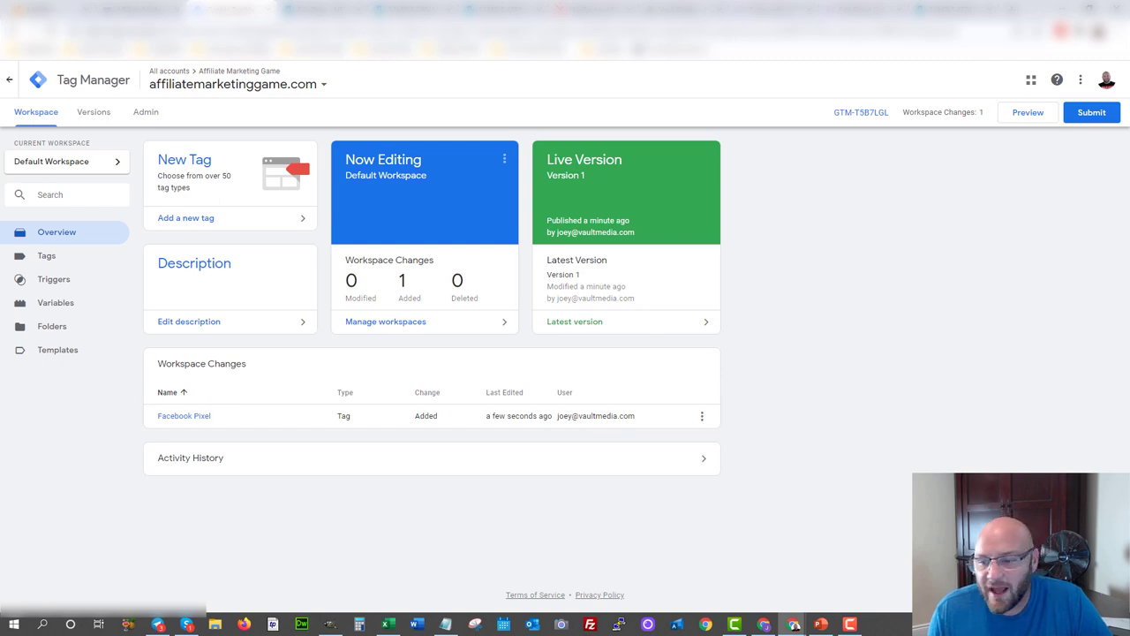
# Return to Facebook Events Manager, close the pixel installation dialog, and examine the Initiate Checkout event's details.
pyautogui.click(764, 624)
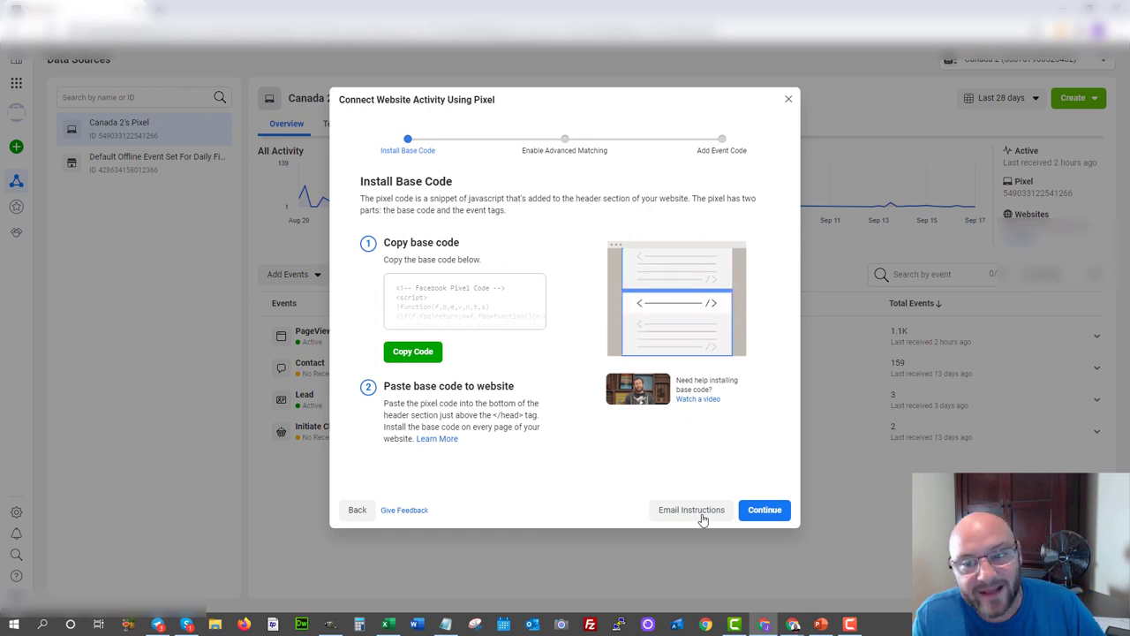
pyautogui.press('Escape')
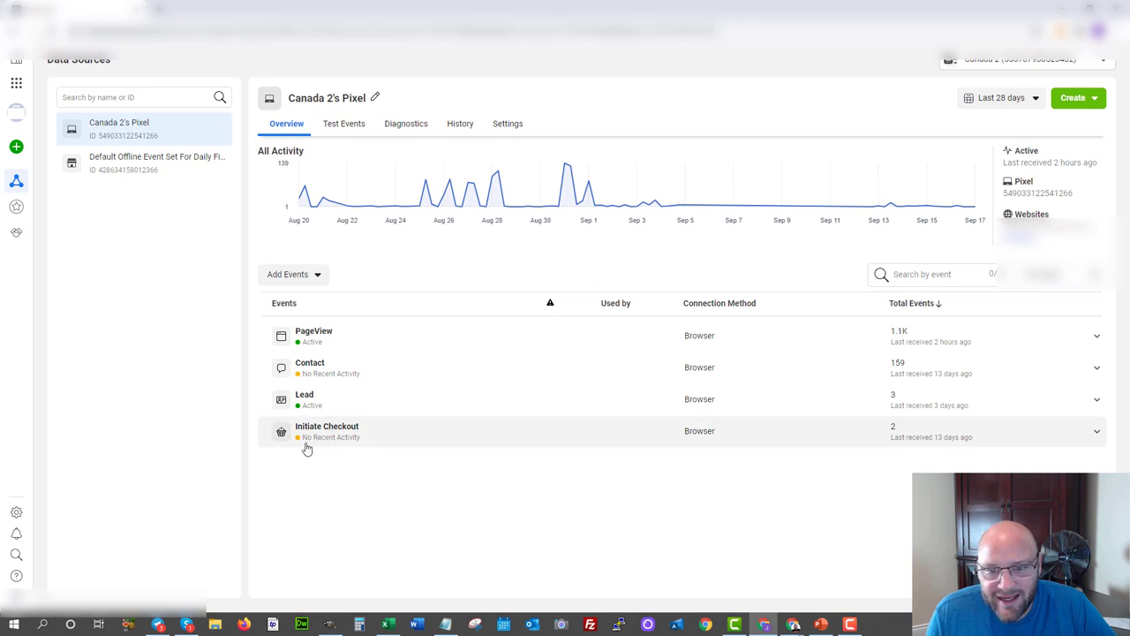
pyautogui.click(346, 436)
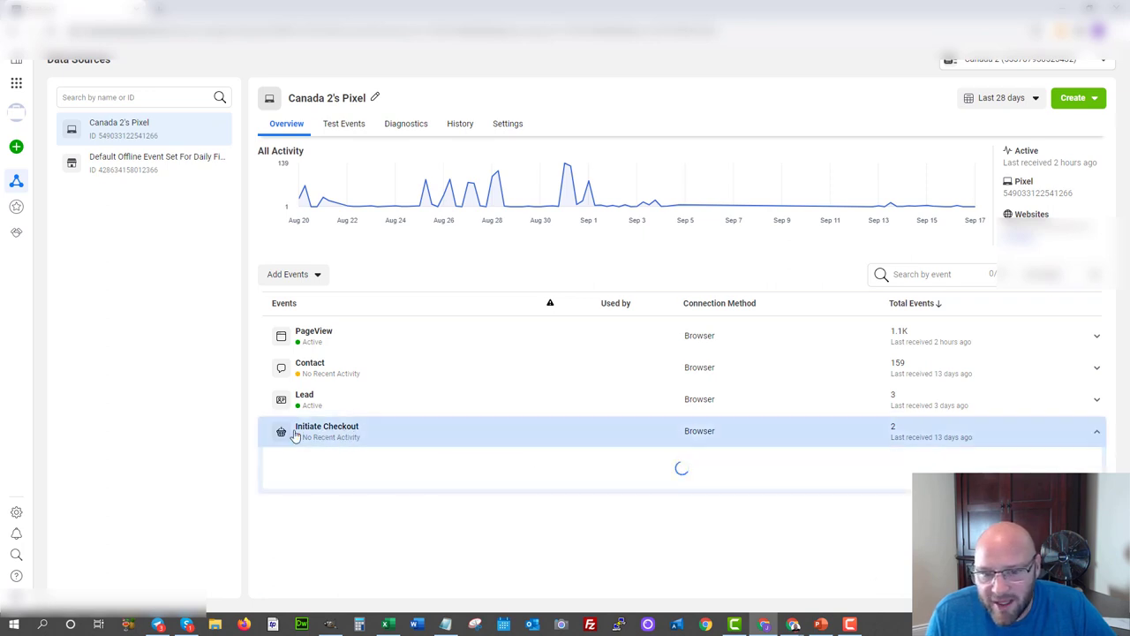
pyautogui.scroll(-1, 420, 545)
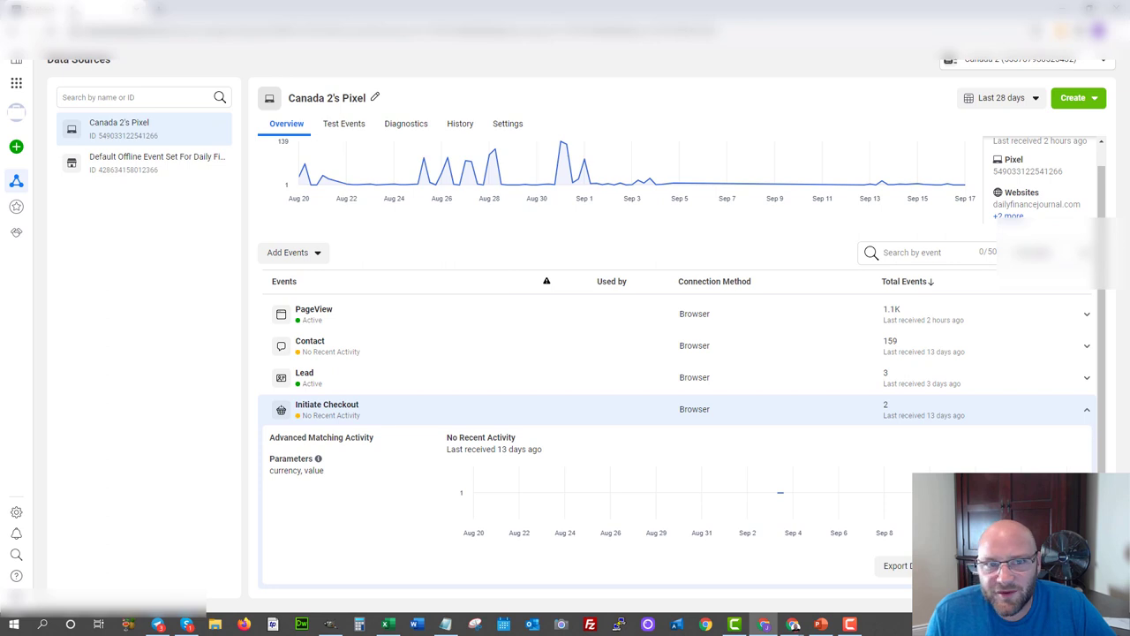
# Return to Google Tag Manager and create another new tag named Initiate Checkout Facebook.
pyautogui.hotkey('alt', 'Tab')
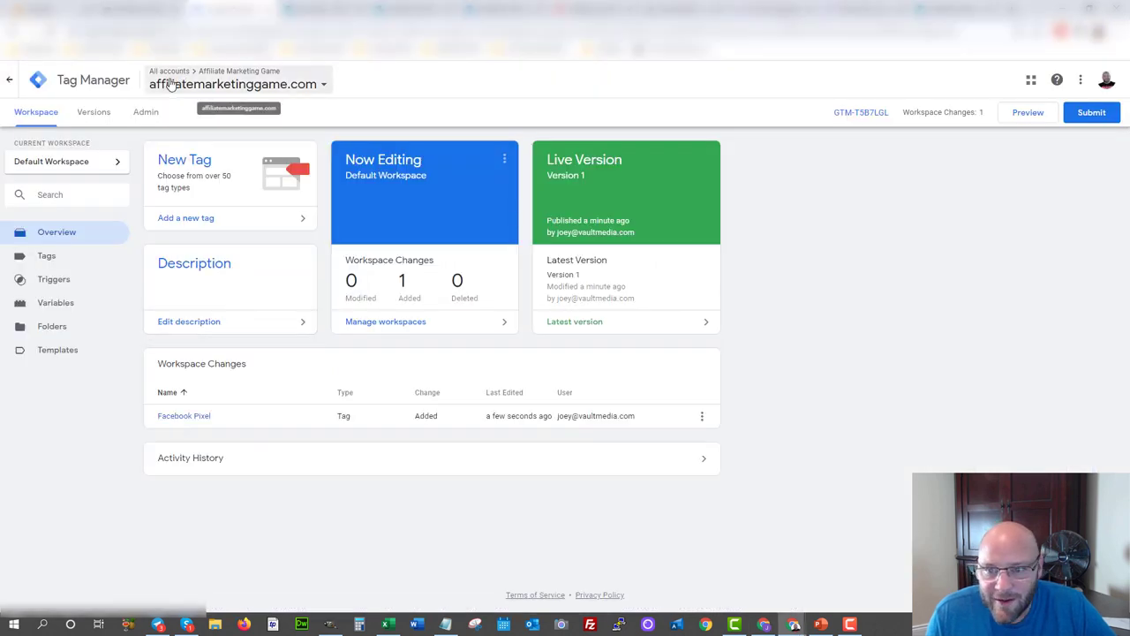
pyautogui.click(47, 256)
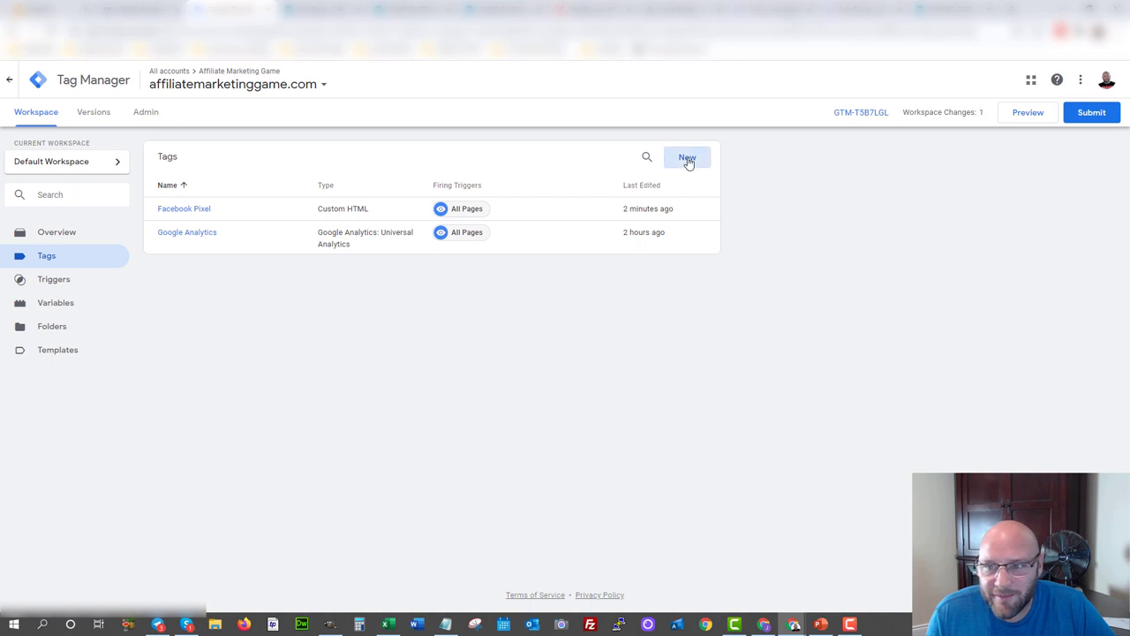
pyautogui.click(688, 160)
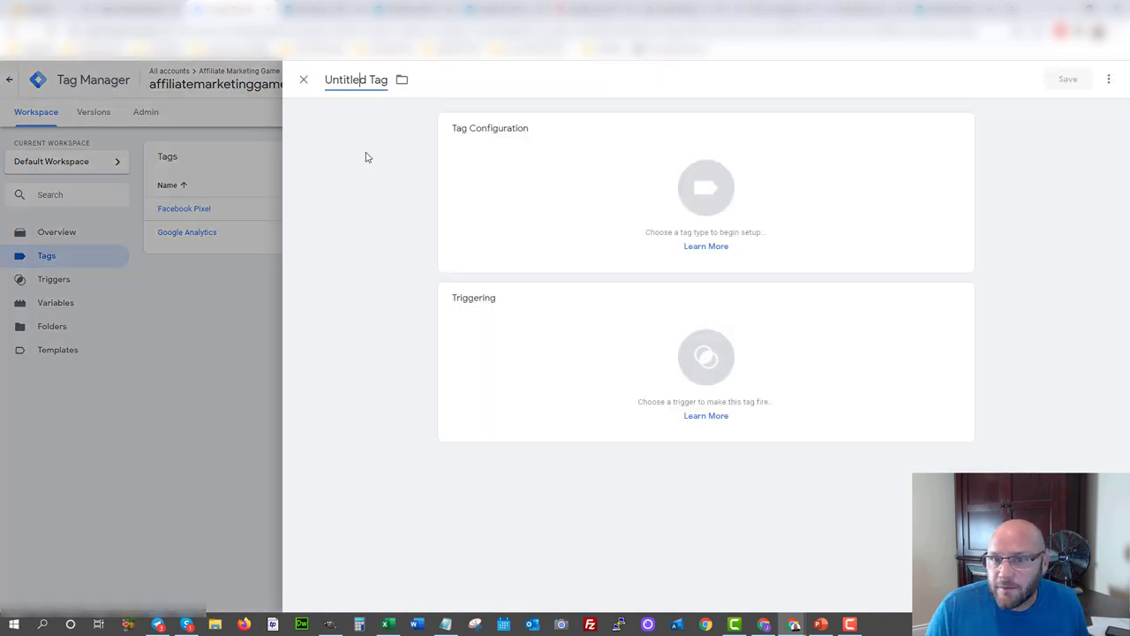
pyautogui.click(354, 81)
pyautogui.write('Initia')
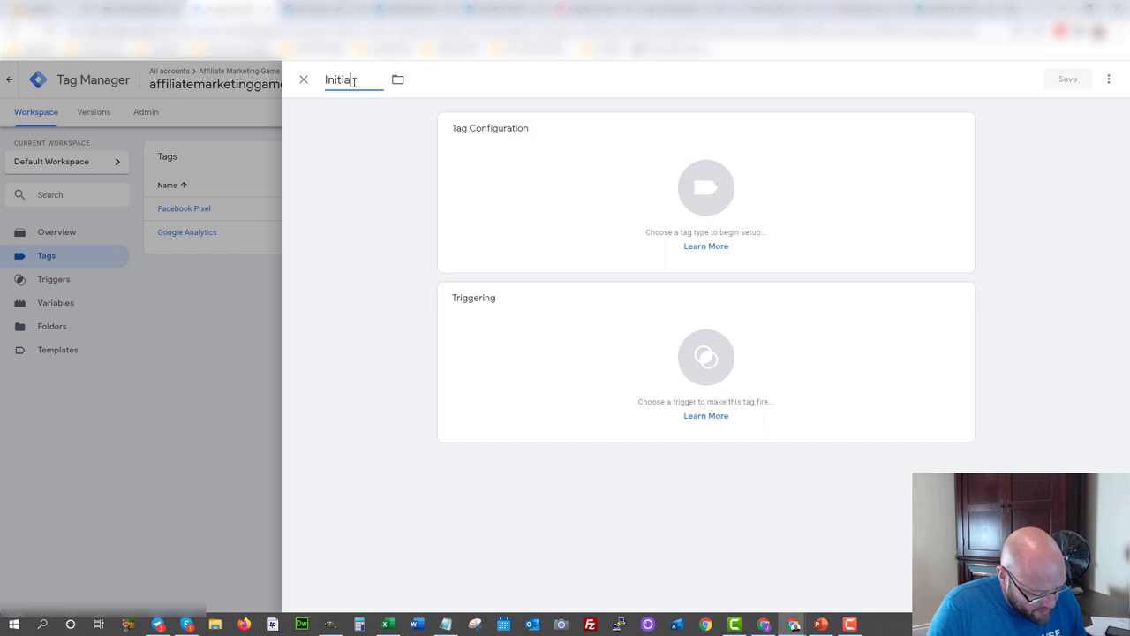
pyautogui.write('te Checkout Fa')
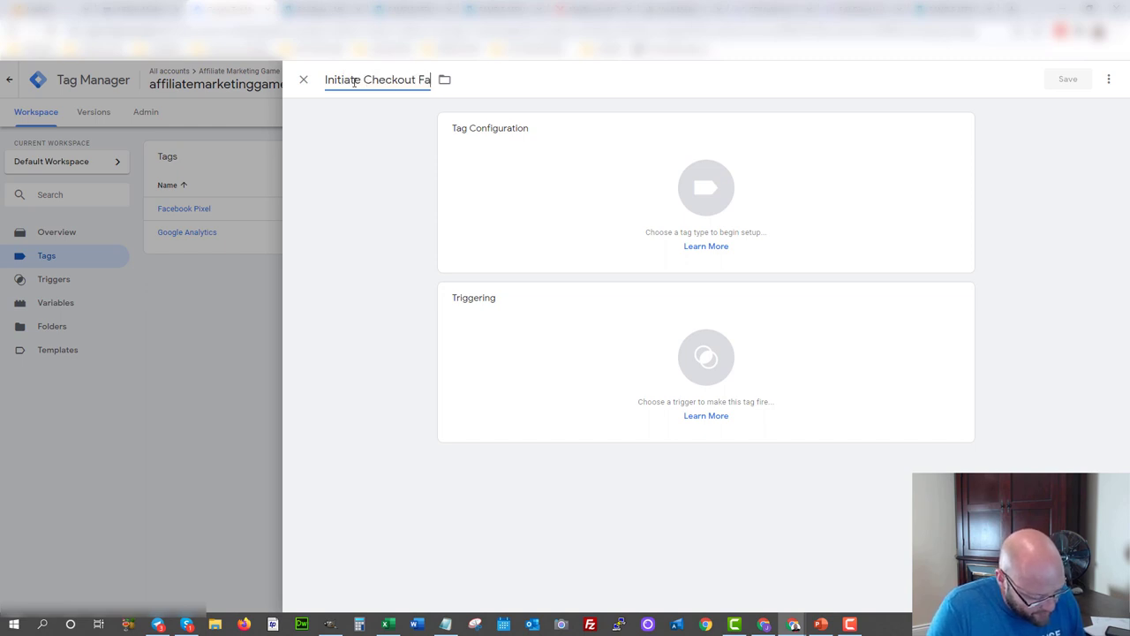
pyautogui.write('cebook')
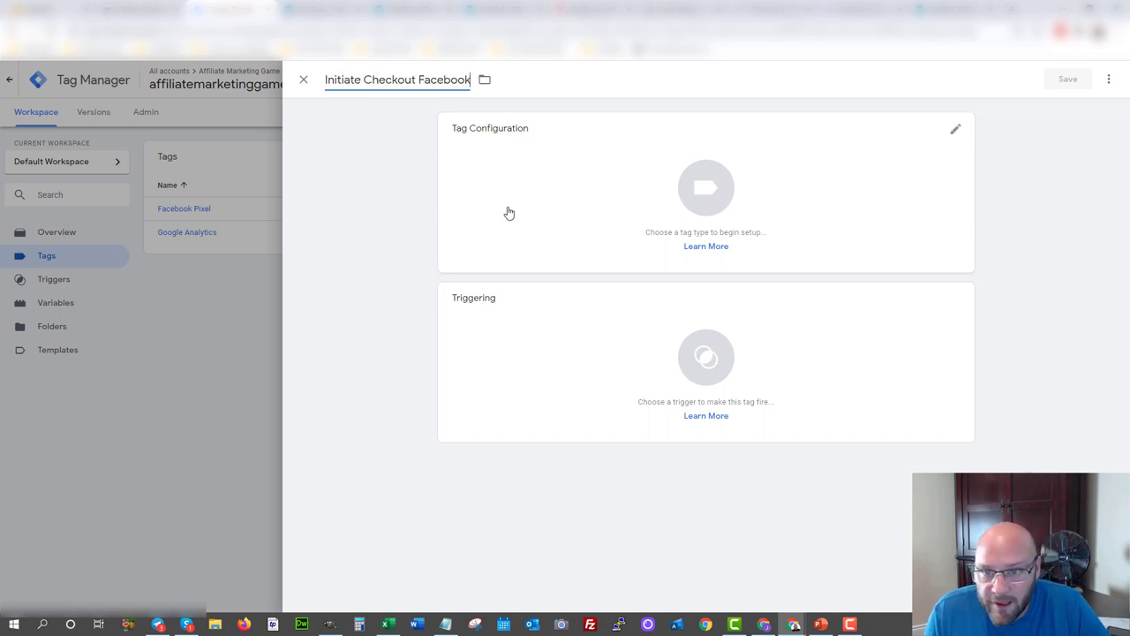
# Set the Initiate Checkout Facebook tag's type to Custom HTML and paste in the copied Facebook pixel code.
pyautogui.click(696, 195)
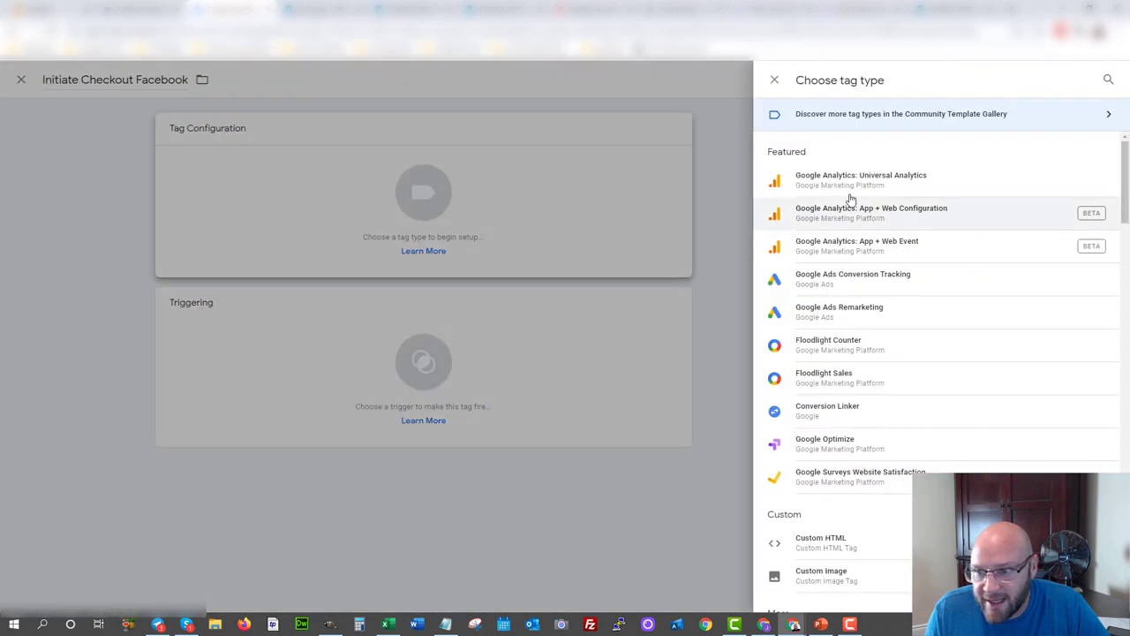
pyautogui.click(830, 556)
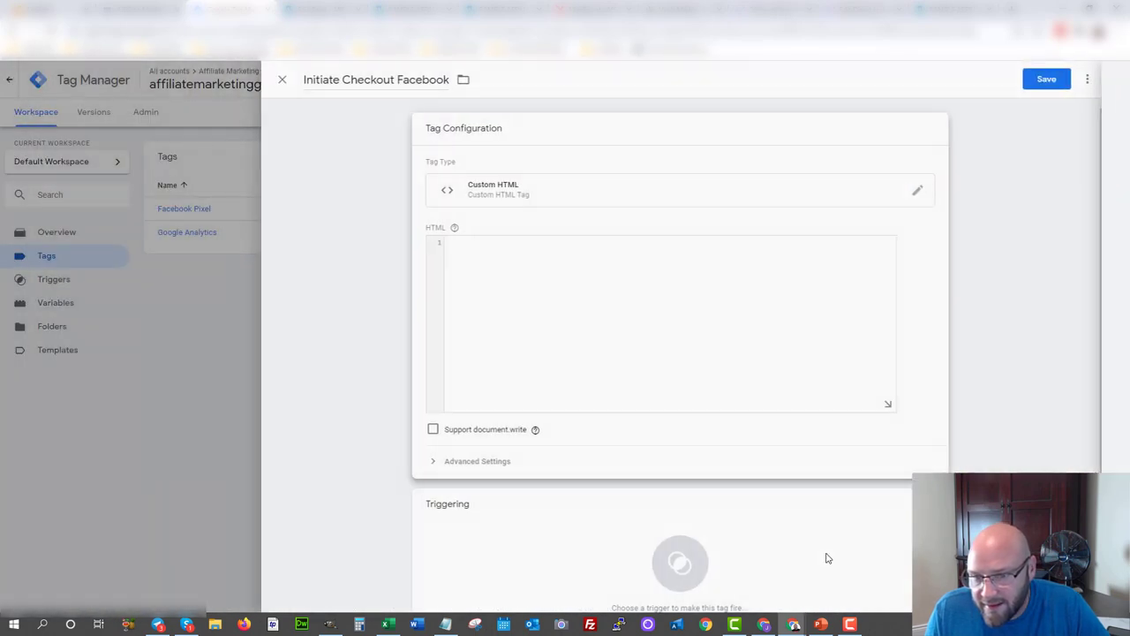
pyautogui.click(523, 270)
pyautogui.rightClick(523, 270)
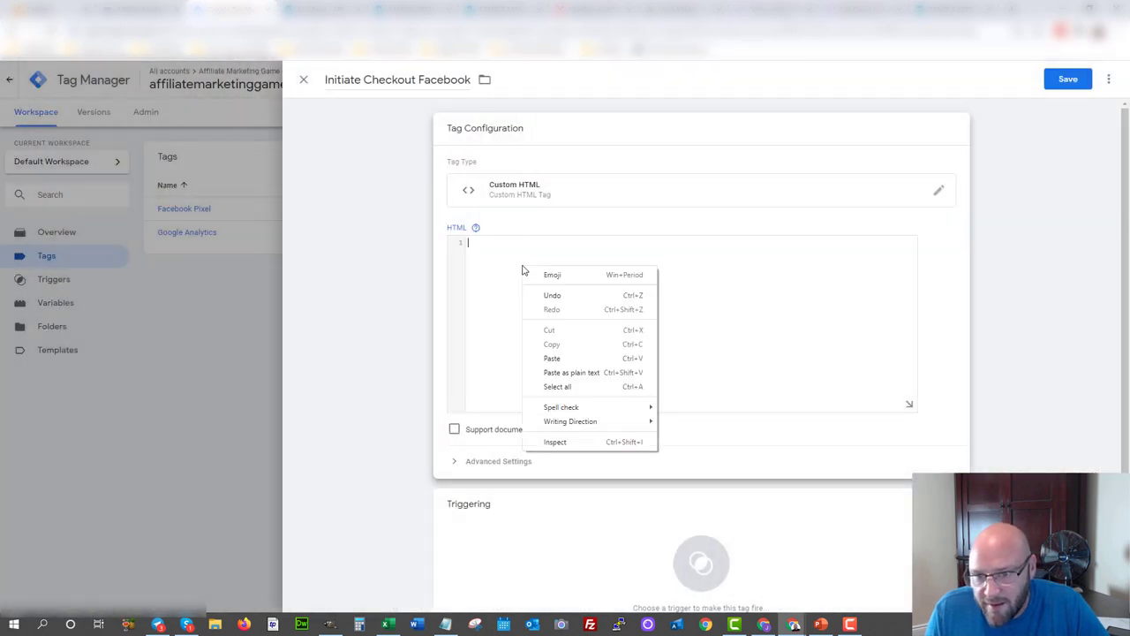
pyautogui.click(552, 359)
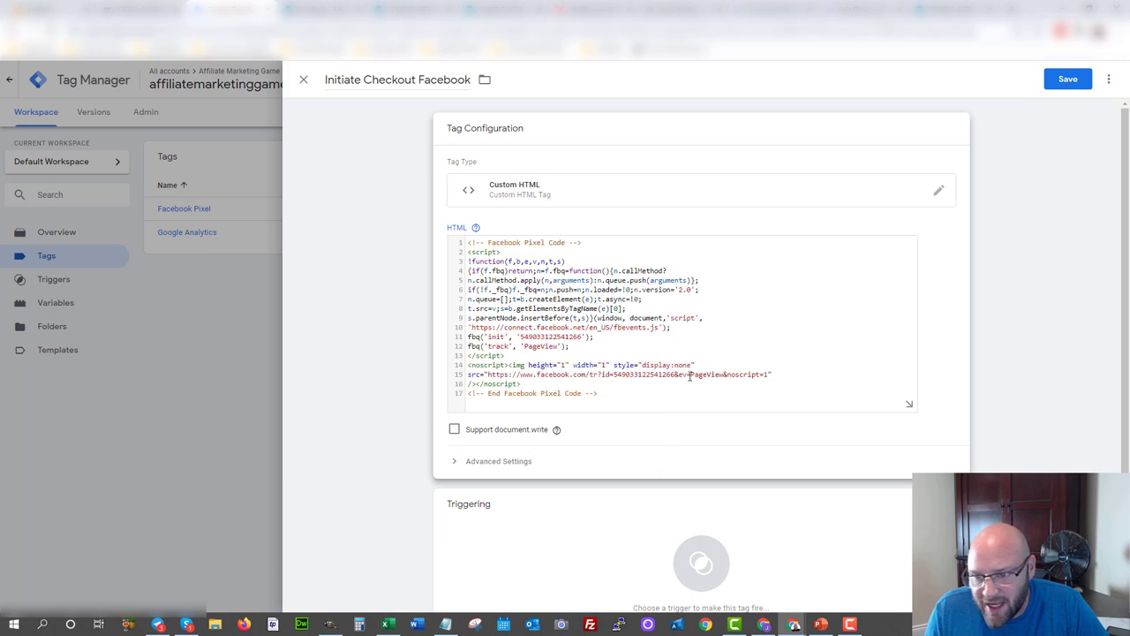
# Replace the PageView event in the noscript image URL of the pixel code with InitiateCheckout.
pyautogui.moveTo(691, 376); pyautogui.dragTo(722, 375)
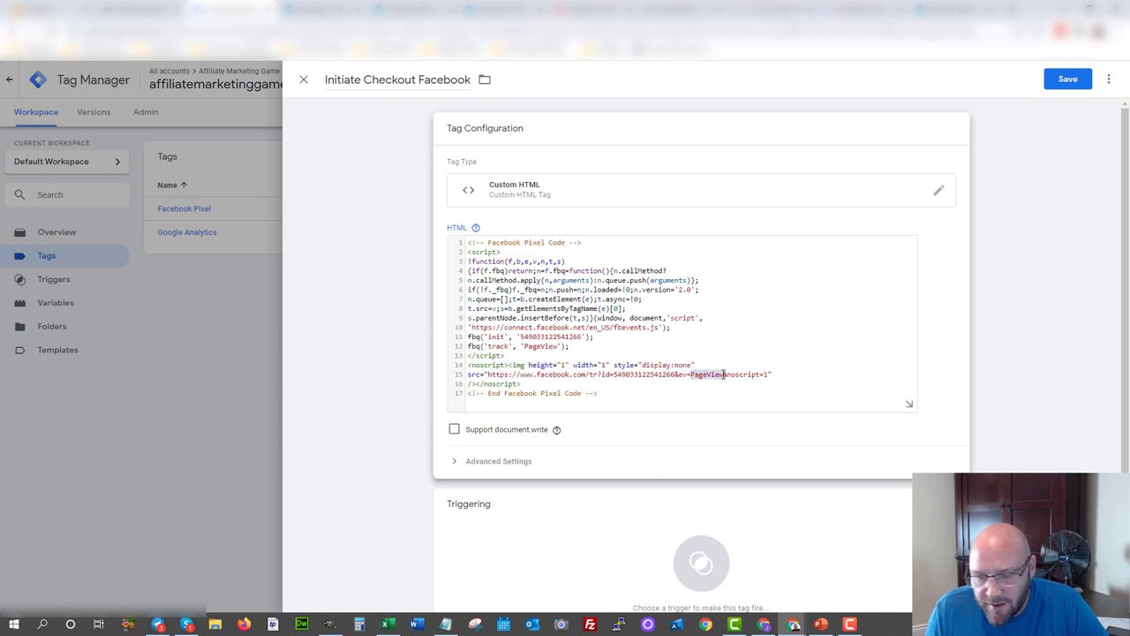
pyautogui.write('Initiat')
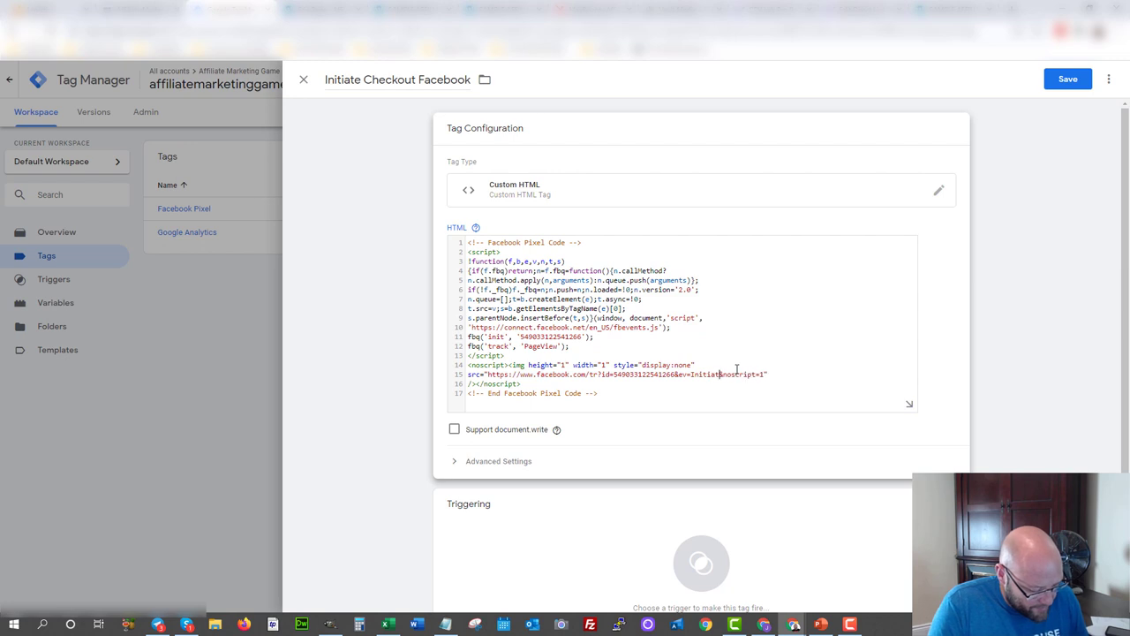
pyautogui.write('eCheckout')
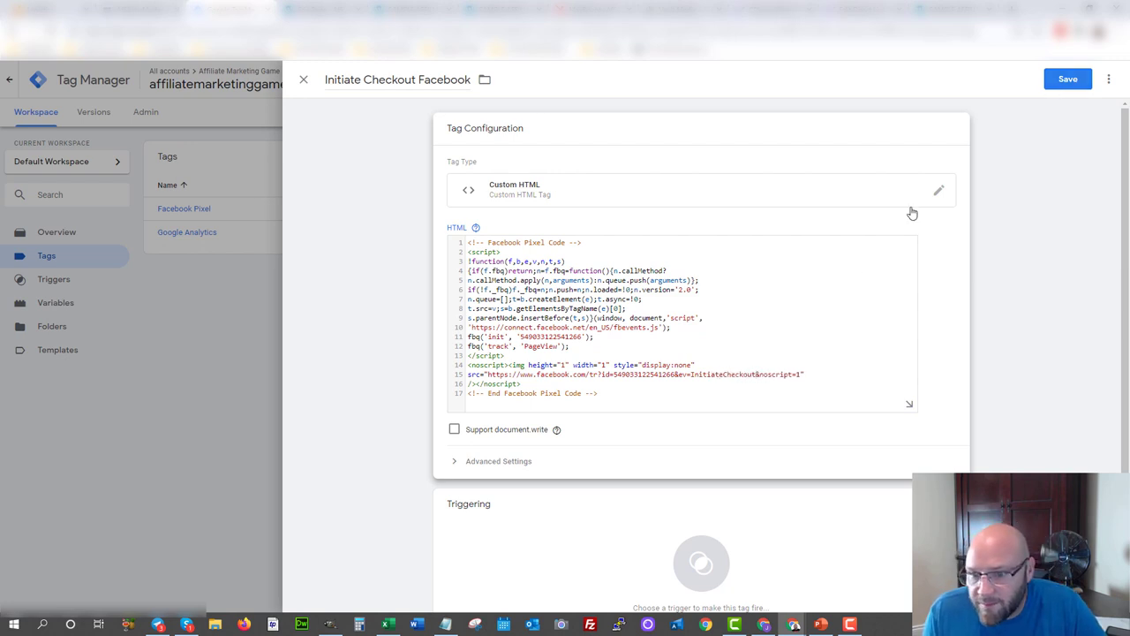
# Start a new trigger for the Initiate Checkout Facebook tag and name it Clicks CPV Lab Link.
pyautogui.click(710, 577)
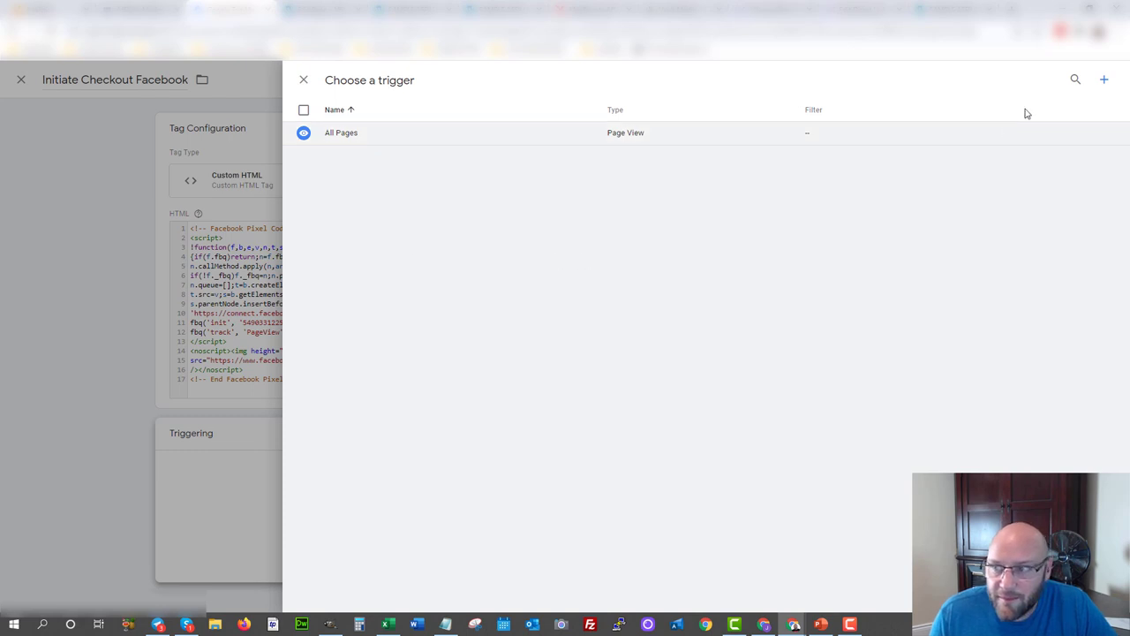
pyautogui.click(1104, 81)
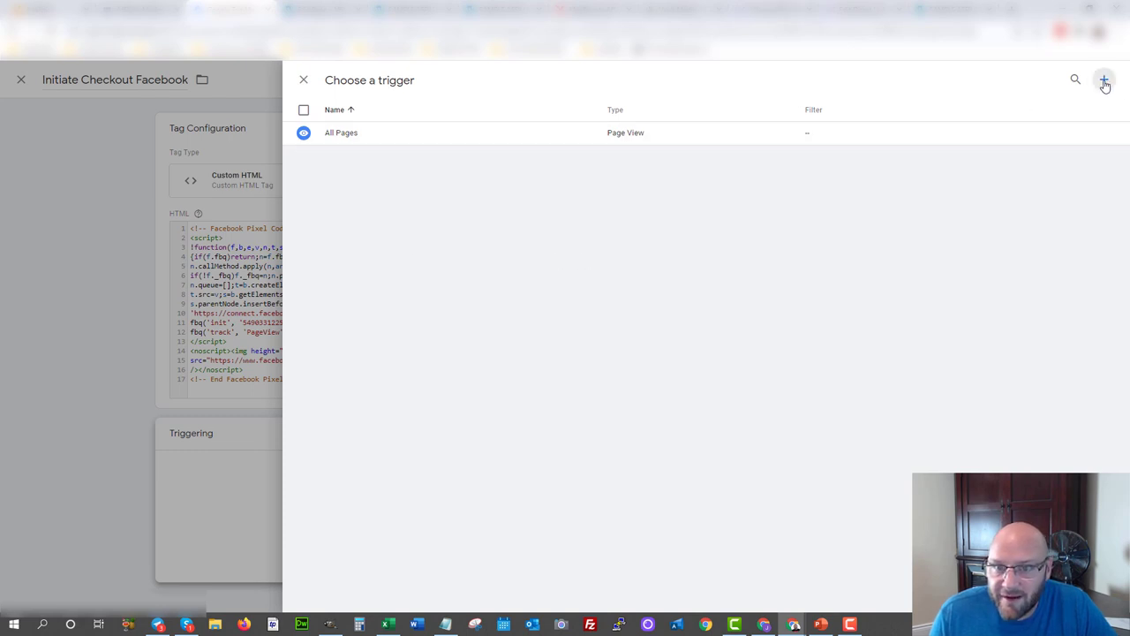
pyautogui.click(351, 80)
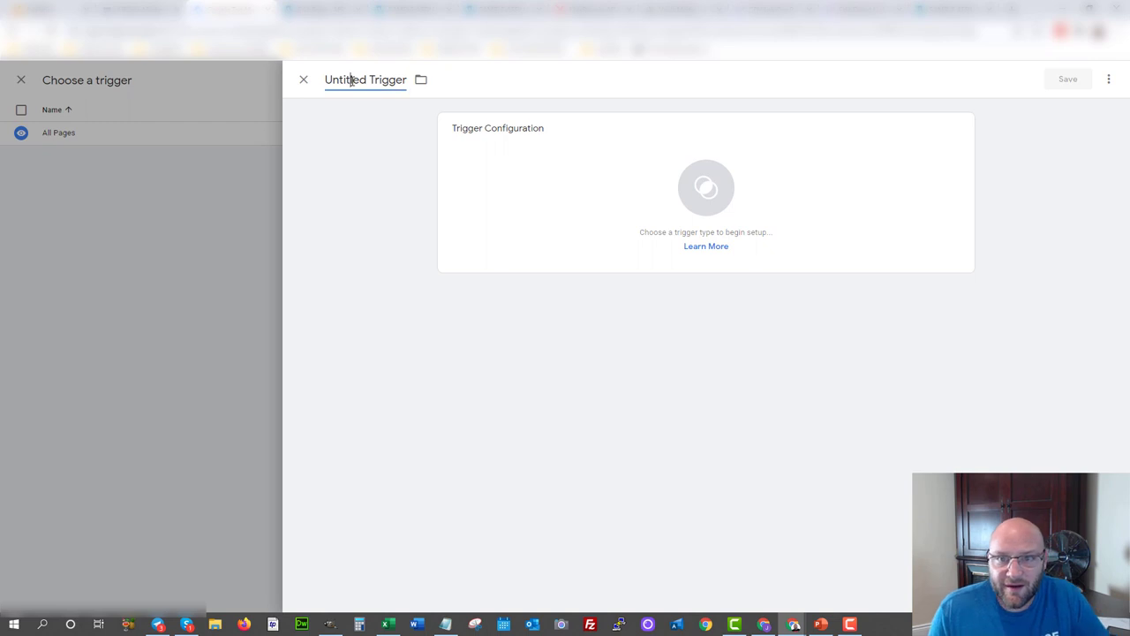
pyautogui.hotkey('ctrl', 'a')
pyautogui.write('Cli')
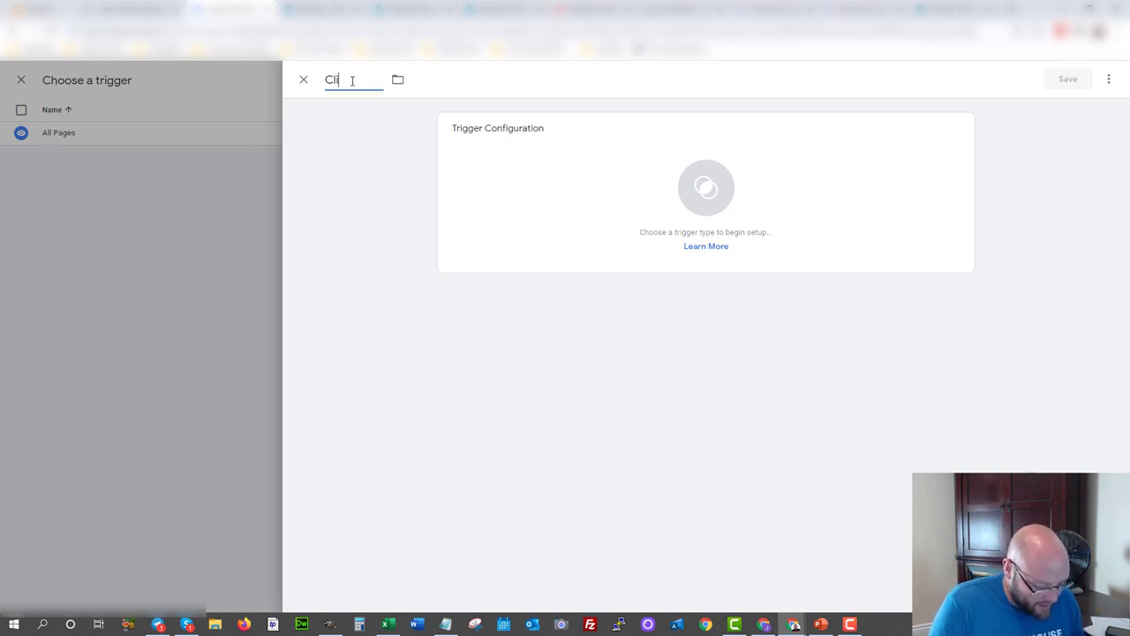
pyautogui.write('cks CP')
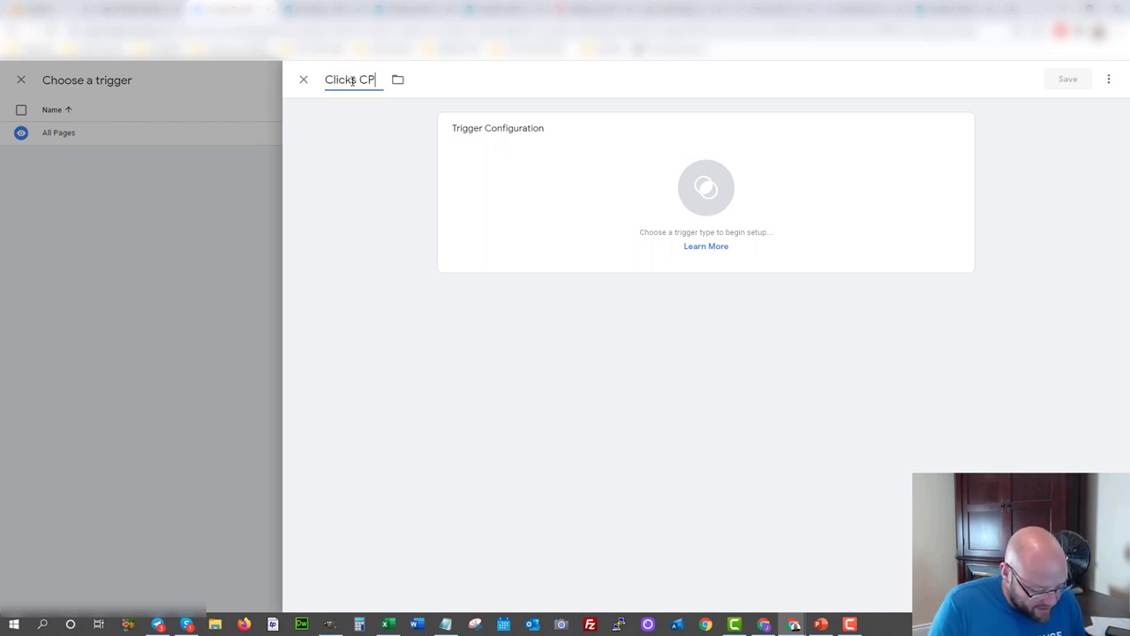
pyautogui.write('V Lab Link')
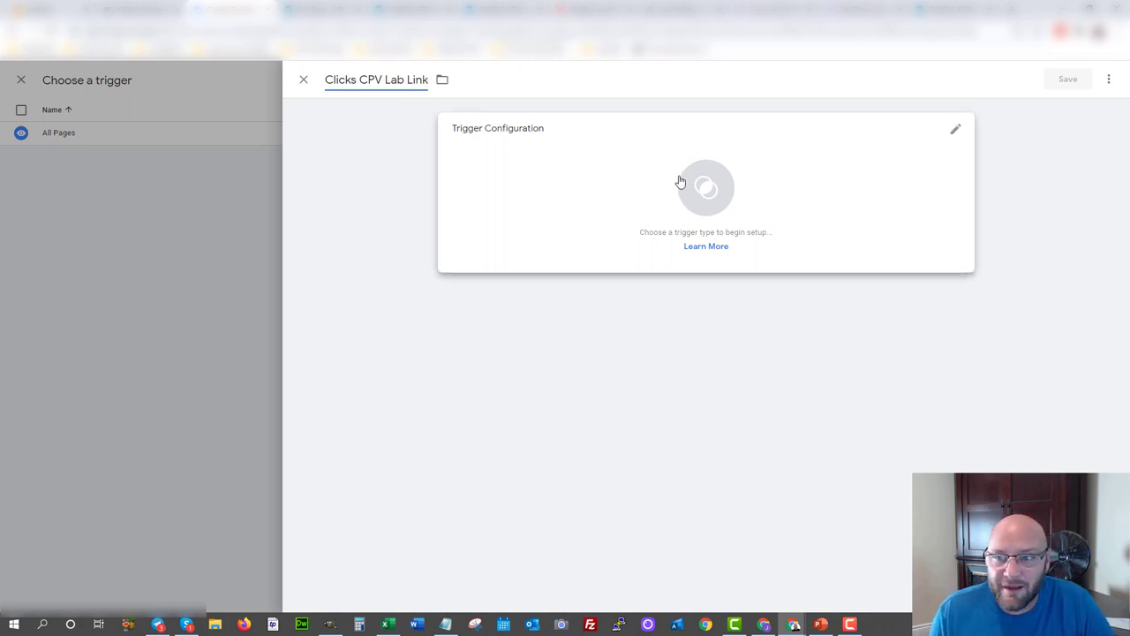
# Set the Clicks CPV Lab Link trigger's type to Click - Just Links.
pyautogui.click(707, 189)
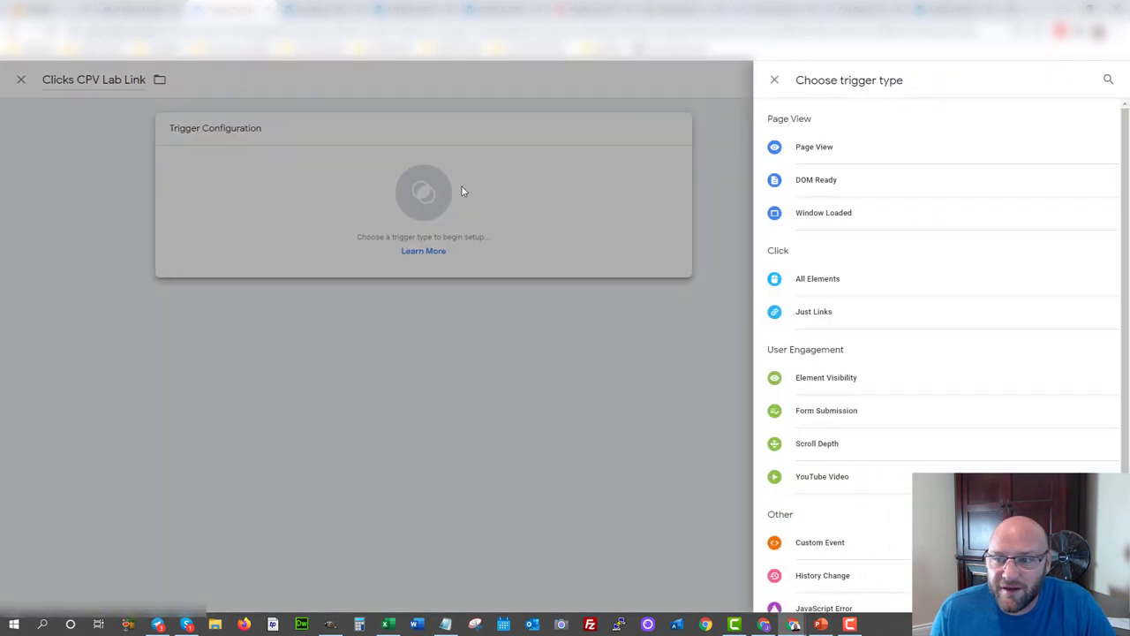
pyautogui.click(823, 315)
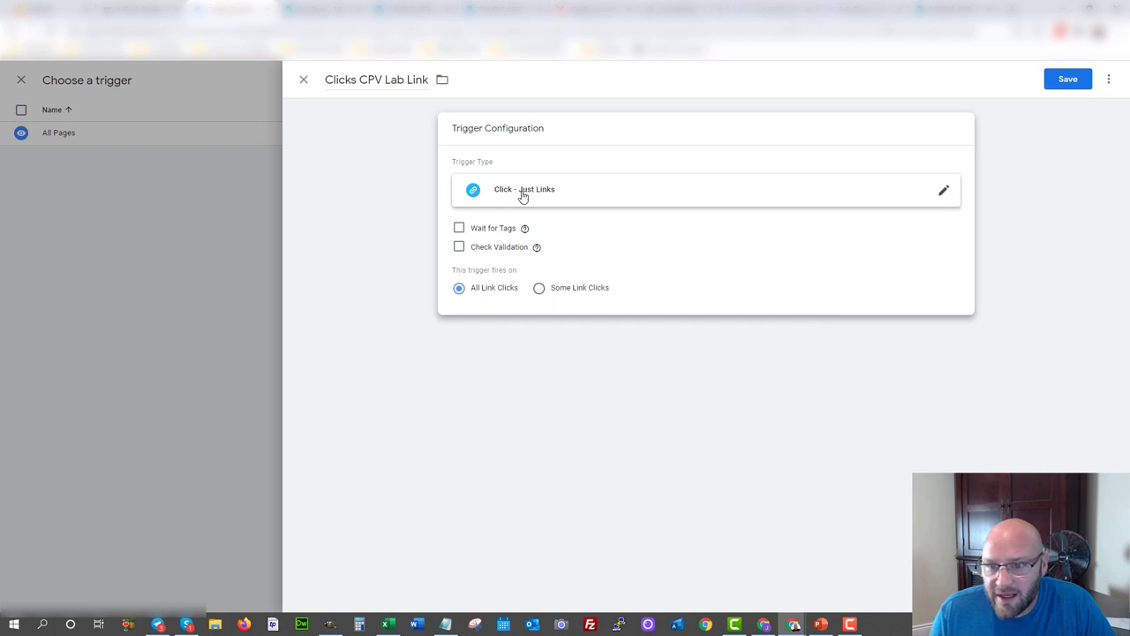
pyautogui.moveTo(523, 196); pyautogui.dragTo(416, 204)
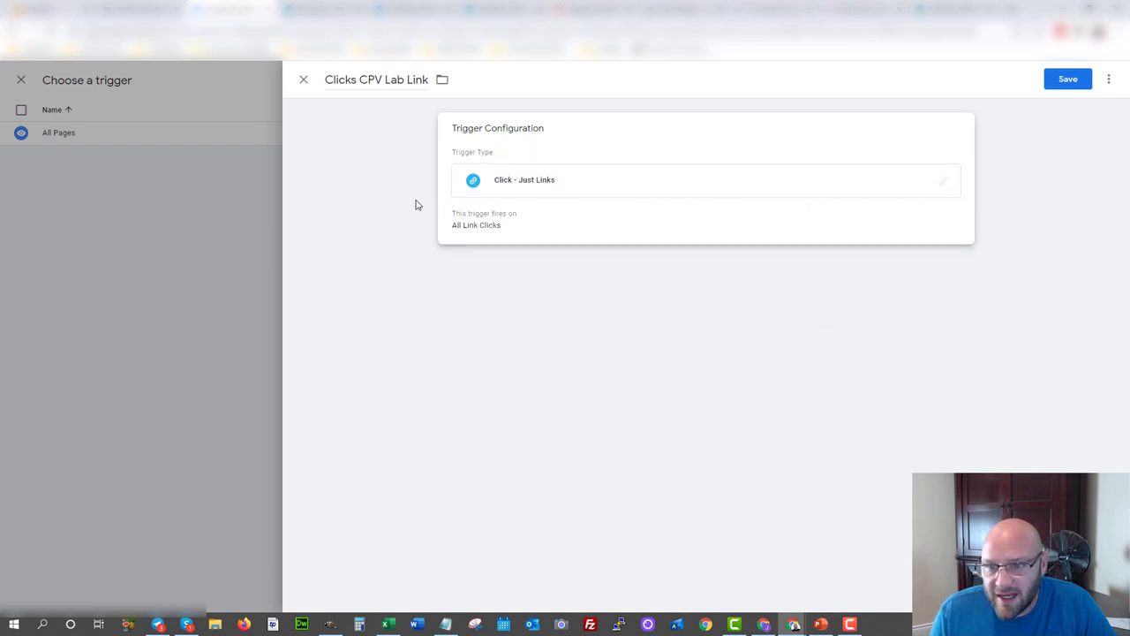
pyautogui.click(485, 193)
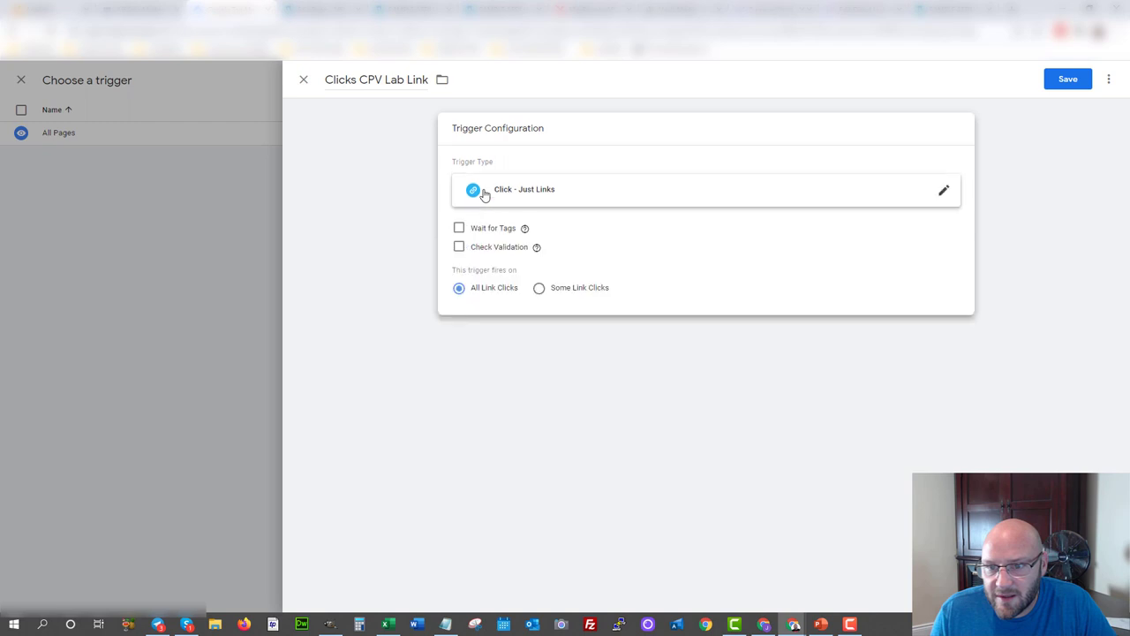
# Make the trigger fire on Some Link Clicks and use the built-in Click URL variable for its condition.
pyautogui.click(538, 288)
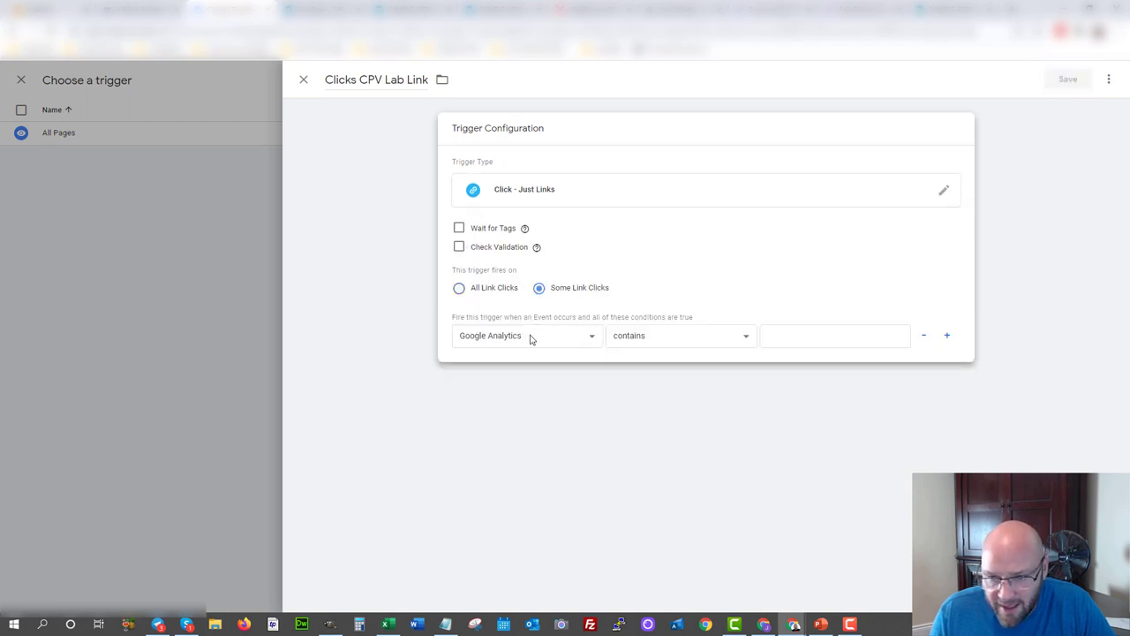
pyautogui.click(530, 338)
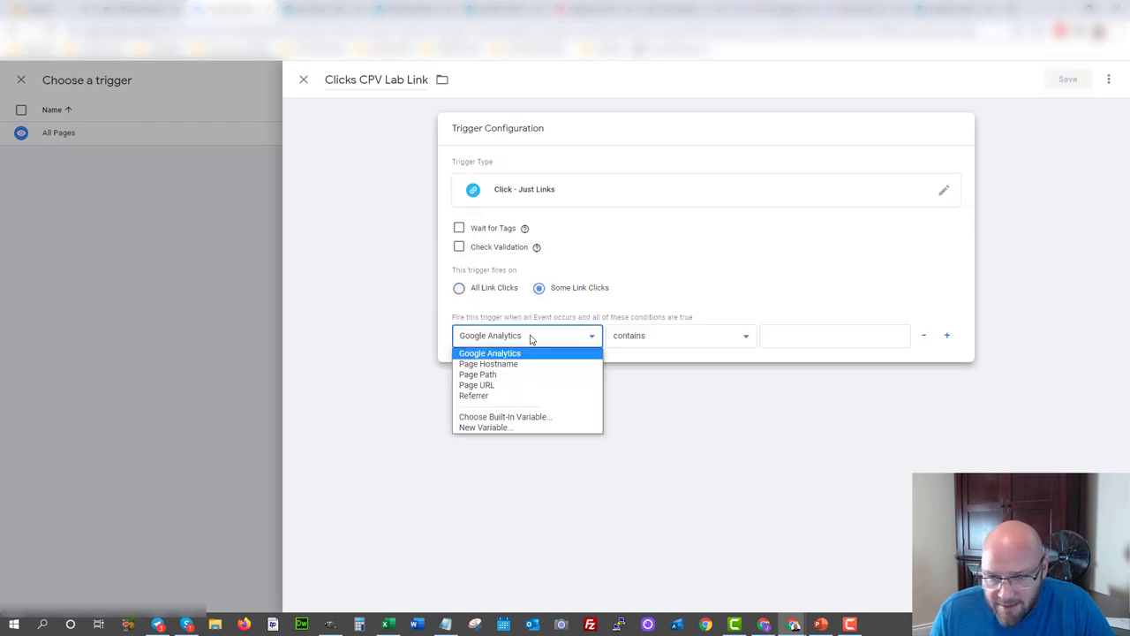
pyautogui.click(487, 420)
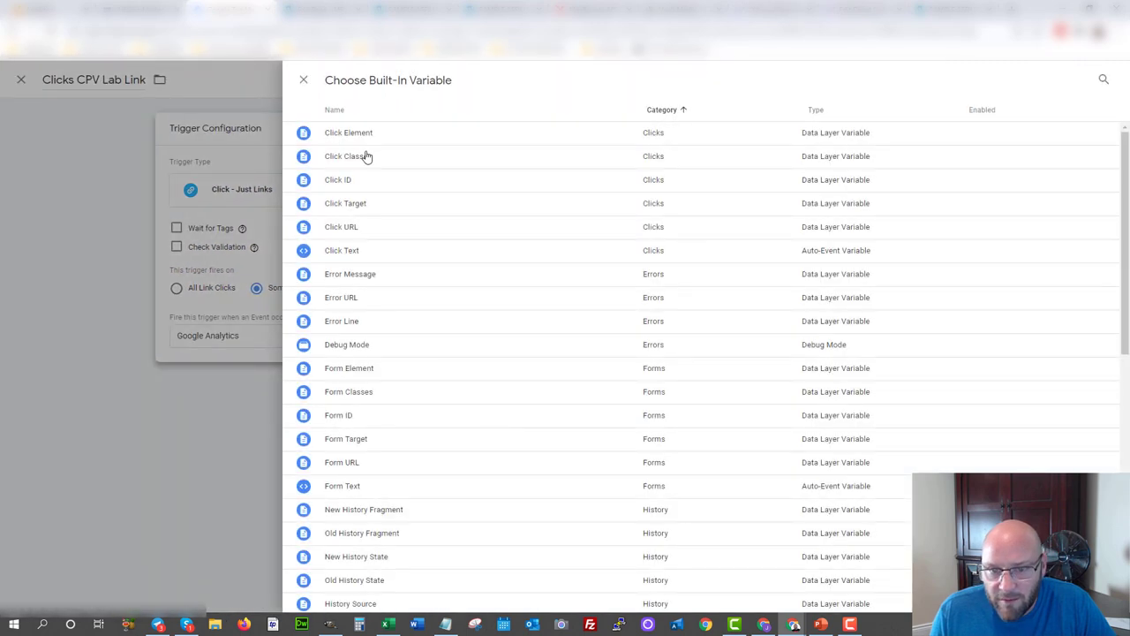
pyautogui.click(305, 237)
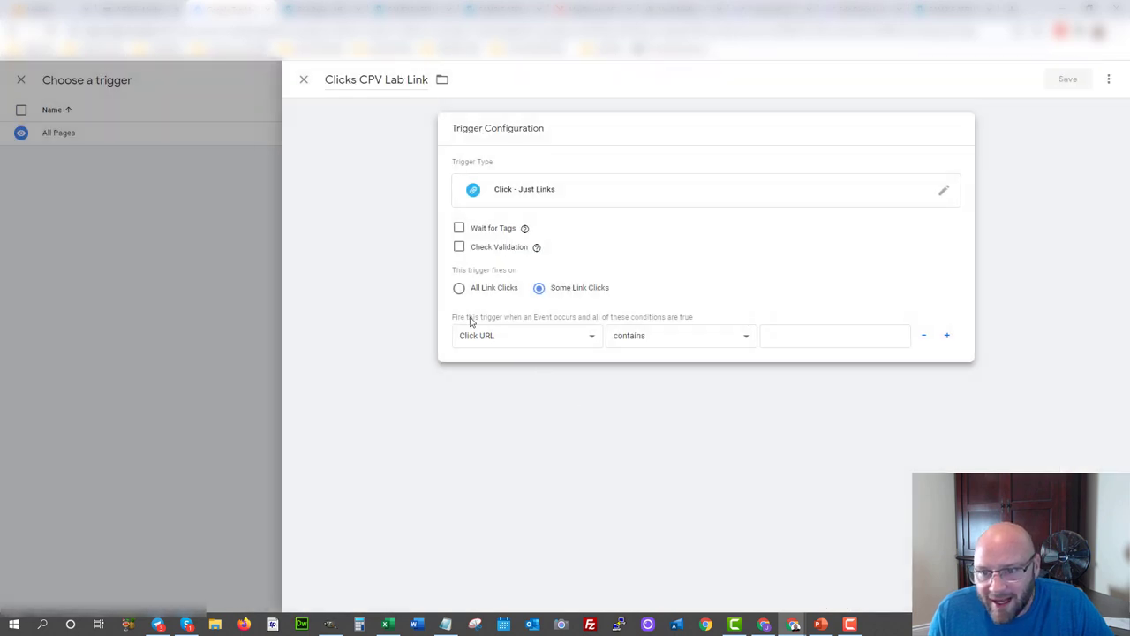
# Switch to the Notepad document and copy tracking.powerhouse from the URL in the Click for Offer link.
pyautogui.click(806, 332)
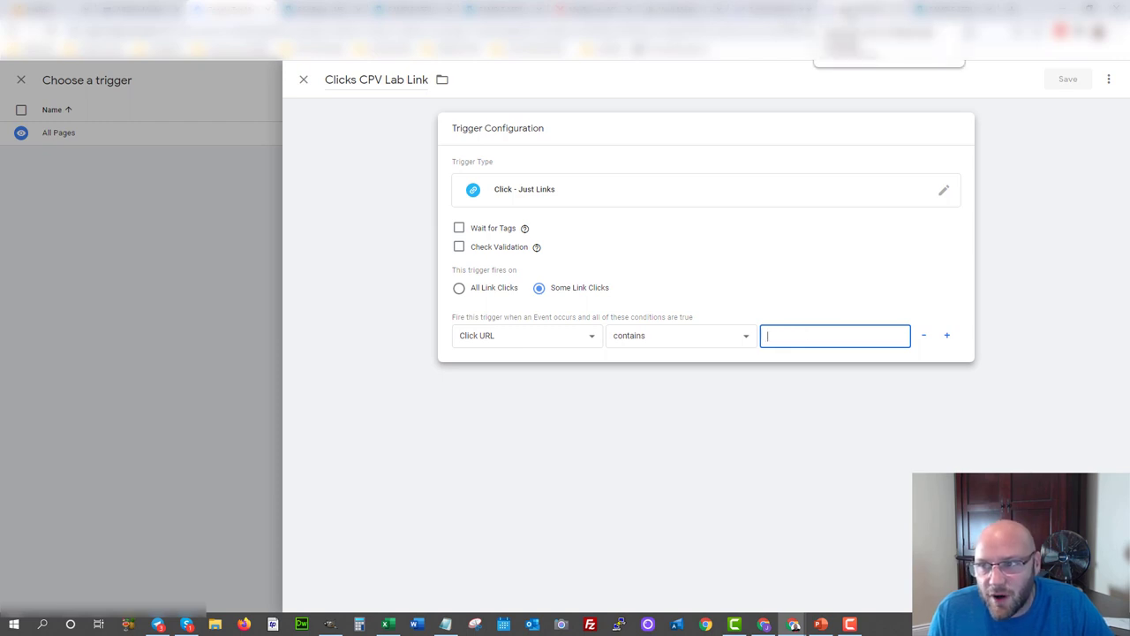
pyautogui.hotkey('ctrl', 'Tab')
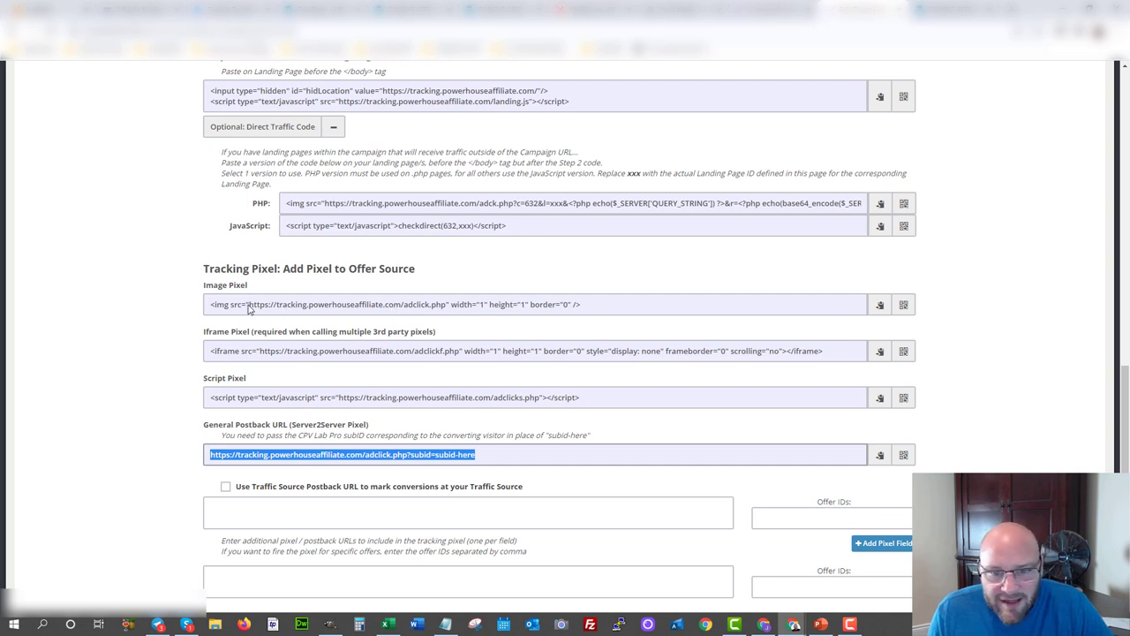
pyautogui.click(446, 625)
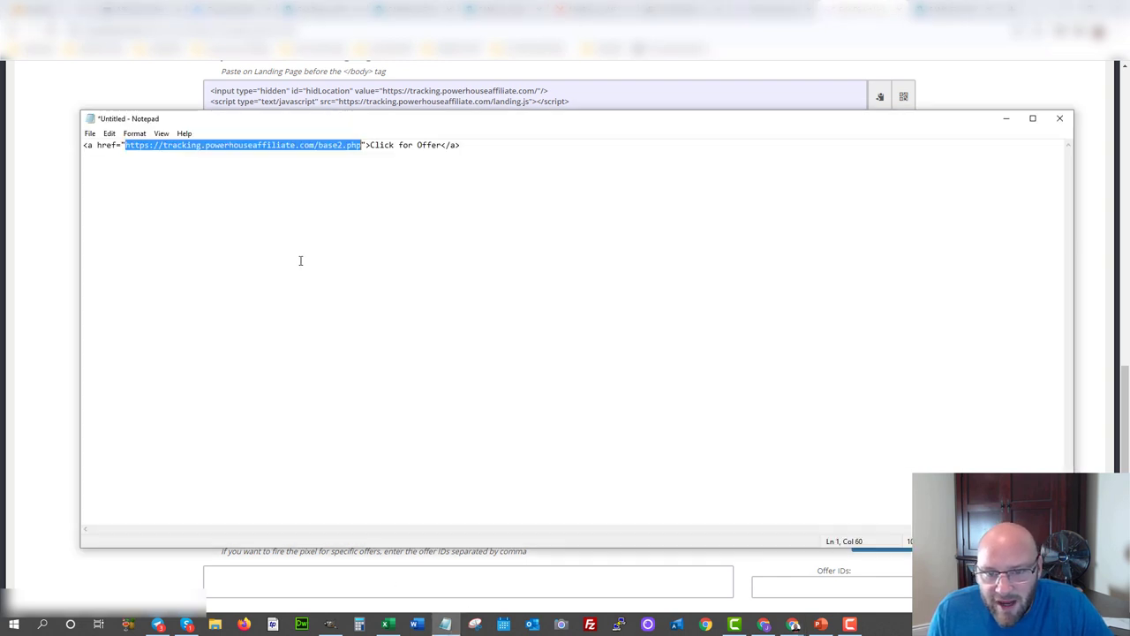
pyautogui.rightClick(264, 146)
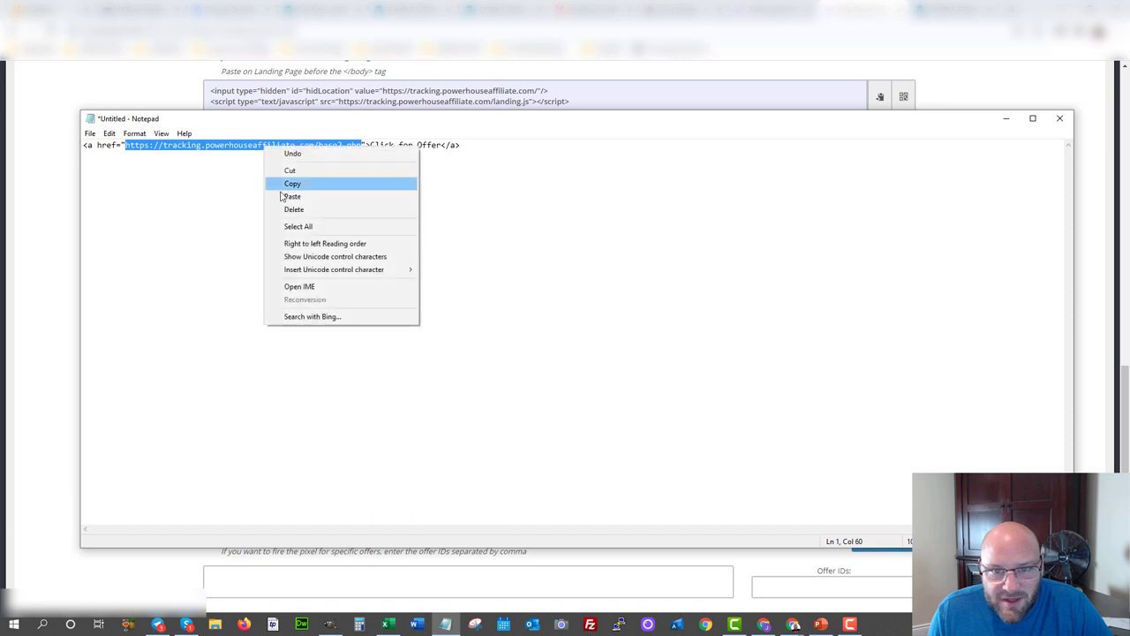
pyautogui.click(159, 145)
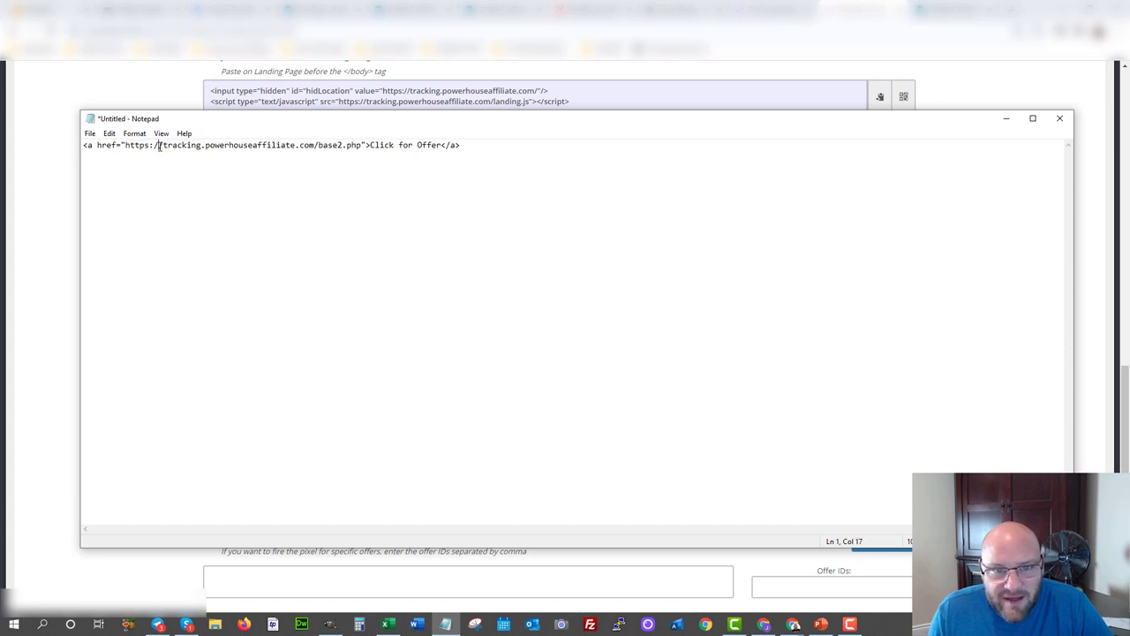
pyautogui.moveTo(163, 147); pyautogui.dragTo(256, 150)
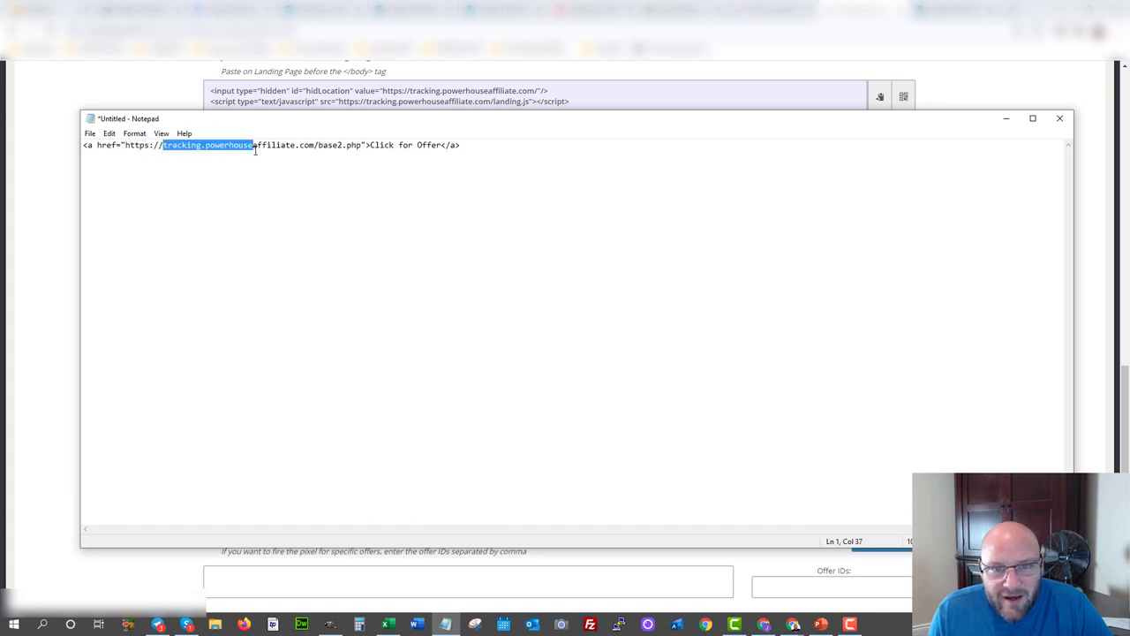
pyautogui.rightClick(234, 147)
pyautogui.click(271, 183)
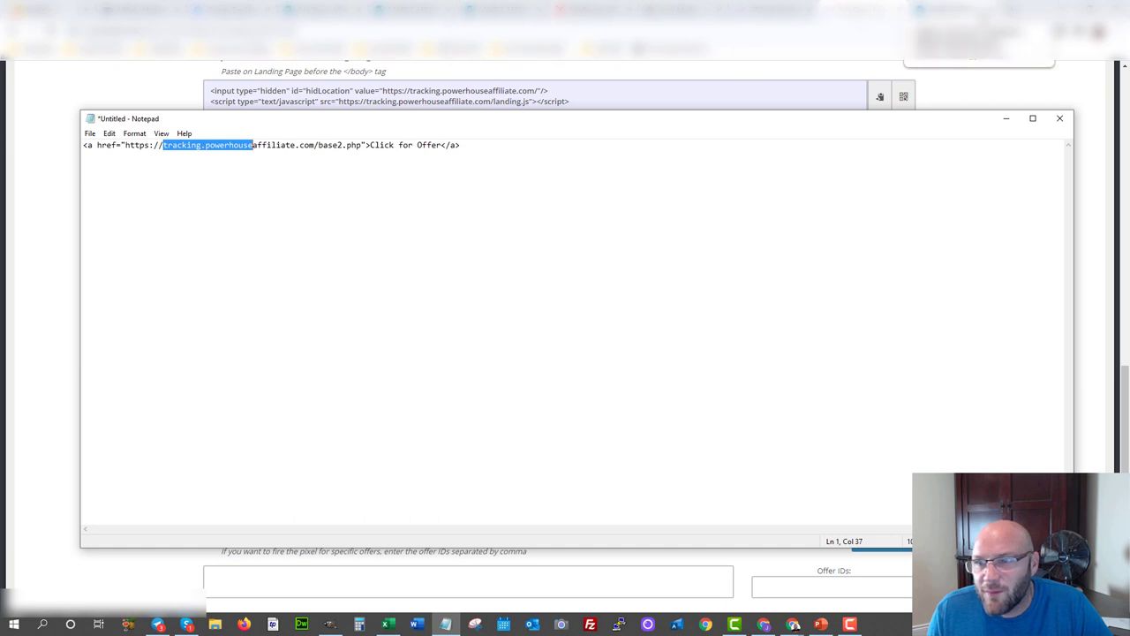
# Return to Google Tag Manager, complete the condition as Click URL contains tracking.powerhouse, and save the trigger.
pyautogui.click(234, 13)
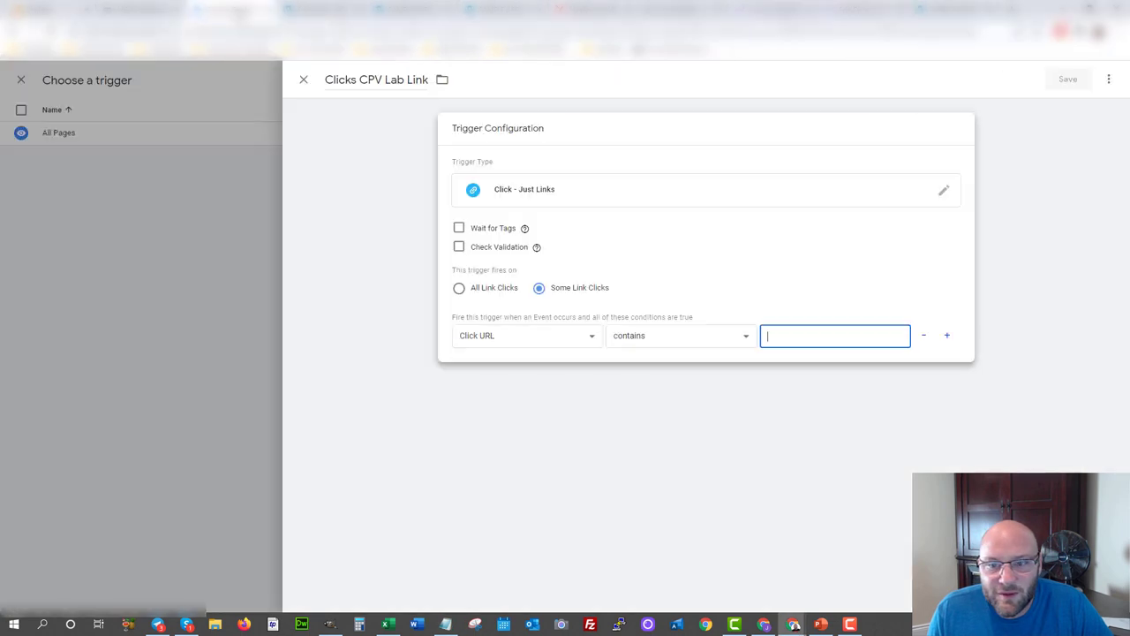
pyautogui.rightClick(794, 344)
pyautogui.click(832, 438)
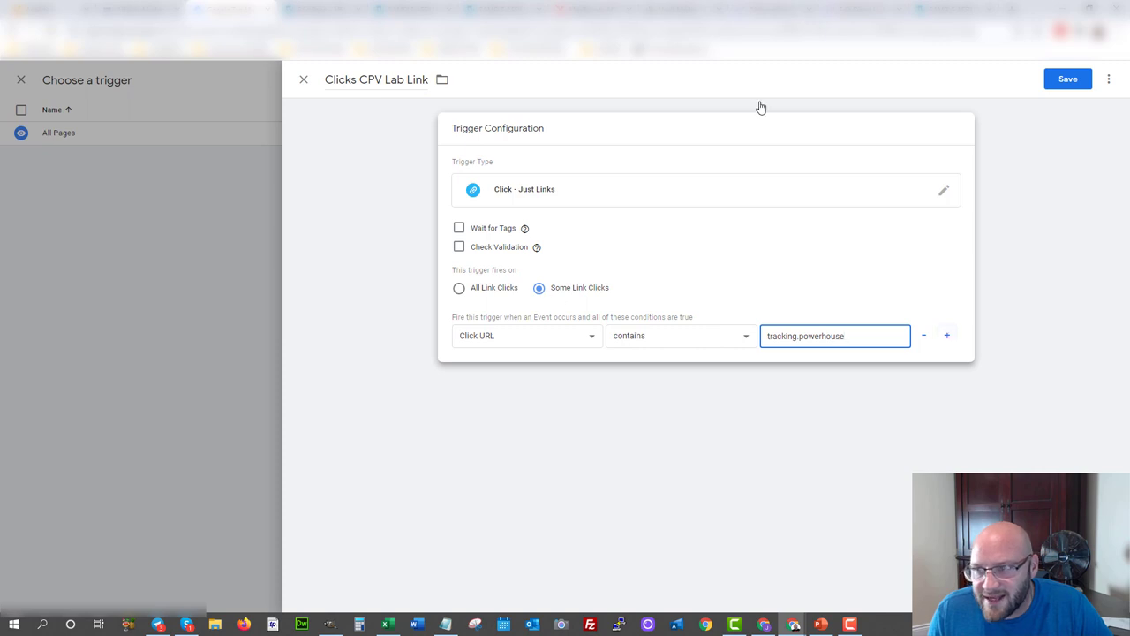
pyautogui.click(1074, 81)
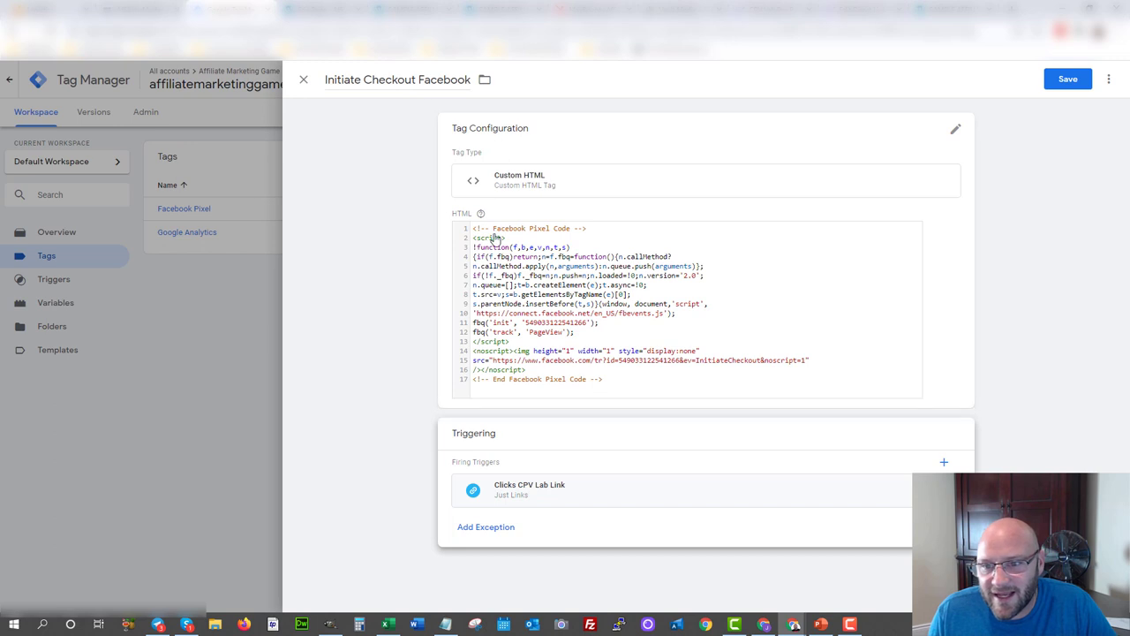
# Switch to the MaxBounty campaign page and set the postback type to HTML (iFrame or server tracking).
pyautogui.click(491, 237)
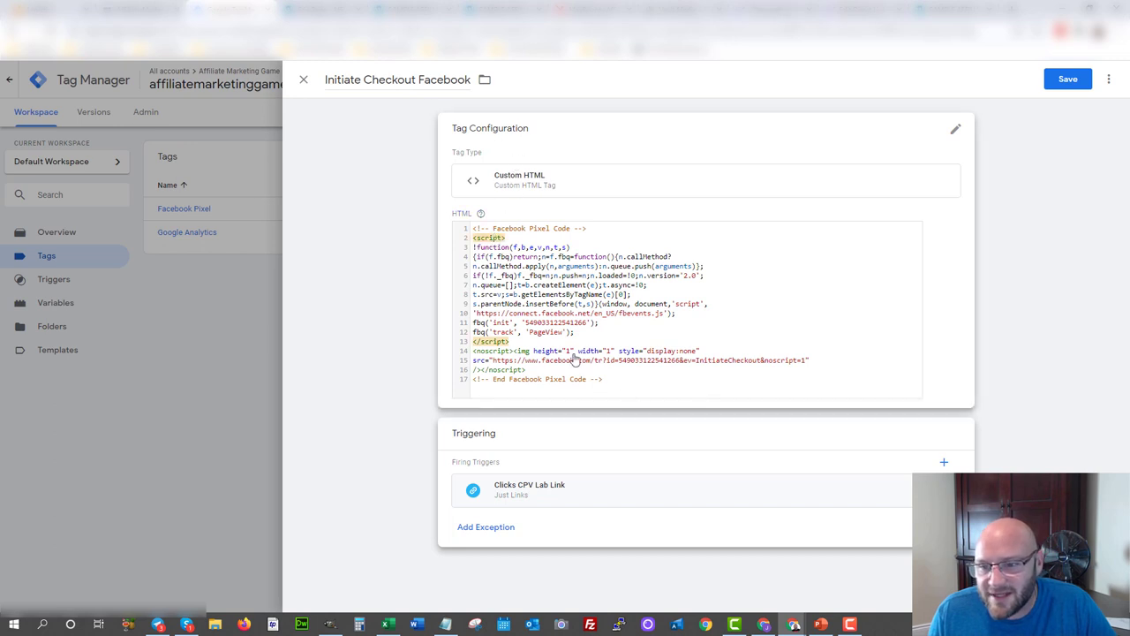
pyautogui.click(522, 261)
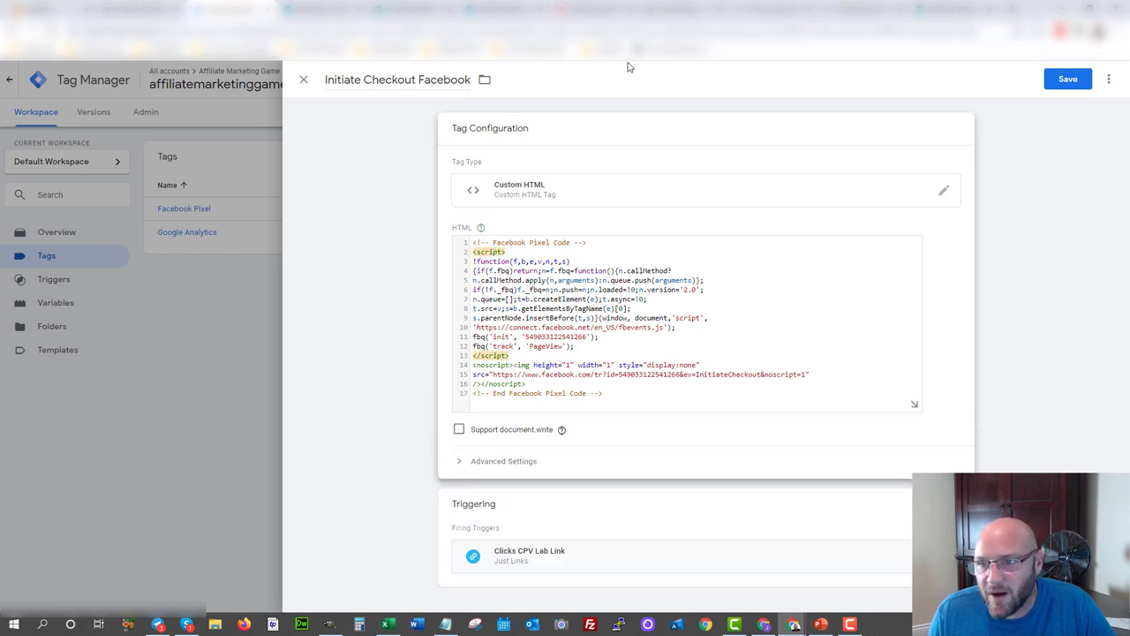
pyautogui.click(565, 14)
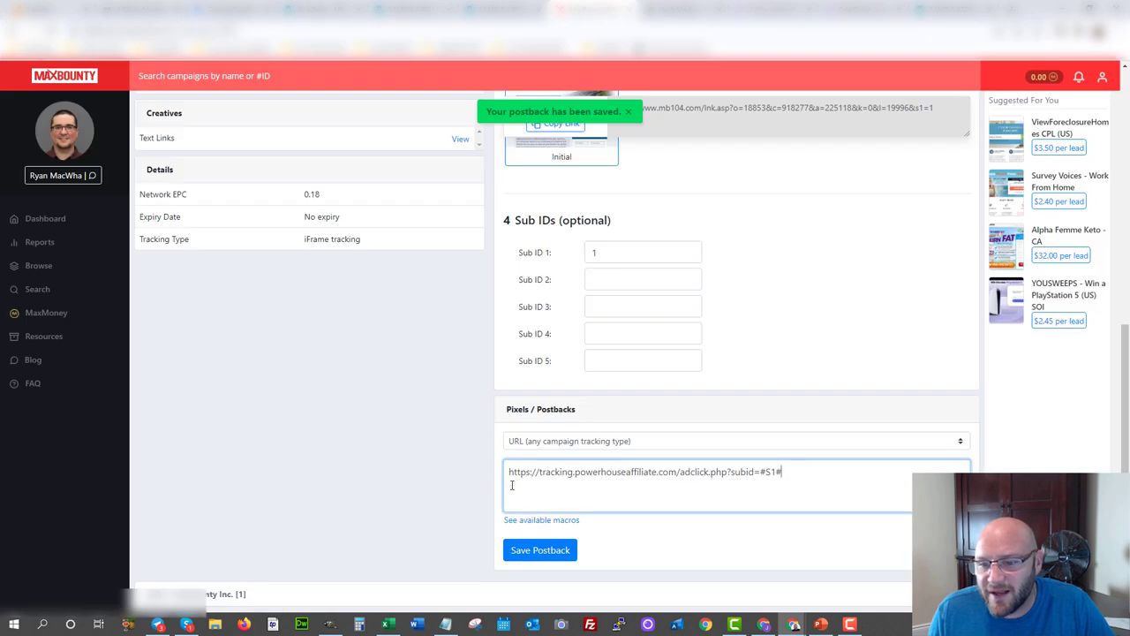
pyautogui.click(546, 444)
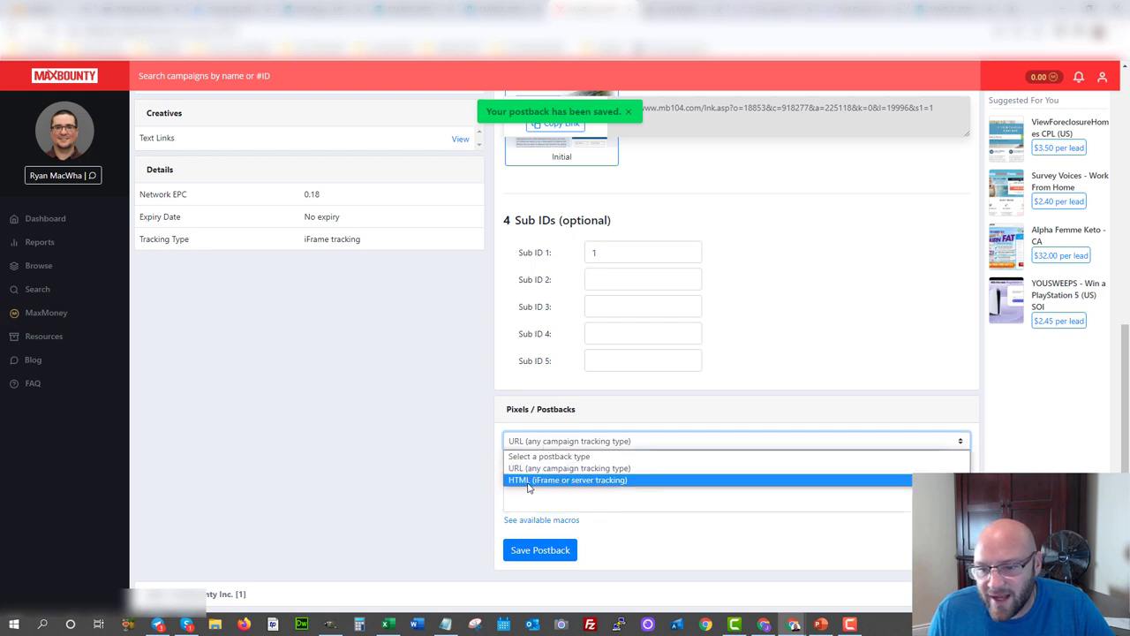
pyautogui.click(528, 483)
# Replace the postback URL in the Pixels / Postbacks code with the copied Facebook pixel code and start a new line below it.
pyautogui.moveTo(795, 475); pyautogui.dragTo(495, 476)
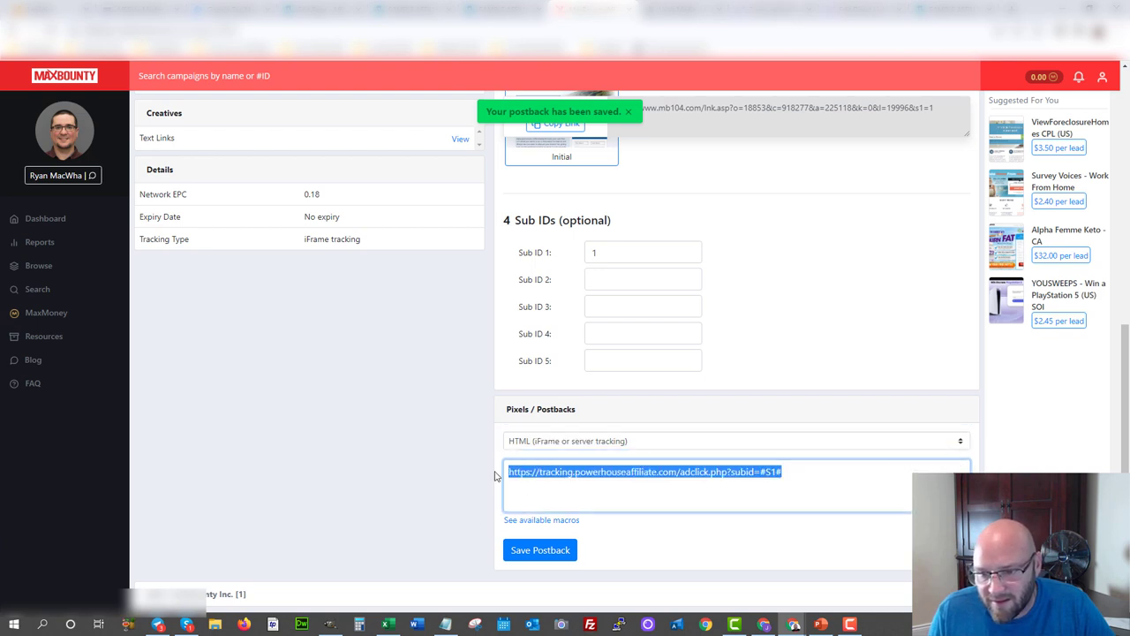
pyautogui.rightClick(542, 477)
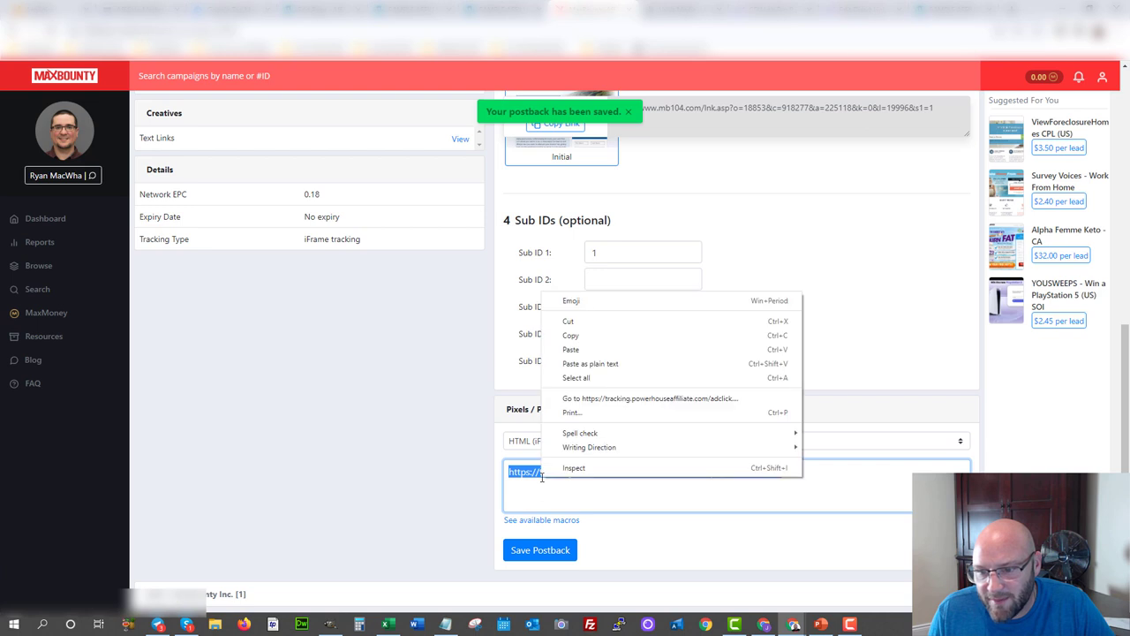
pyautogui.click(571, 350)
pyautogui.press('BackSpace')
pyautogui.rightClick(575, 480)
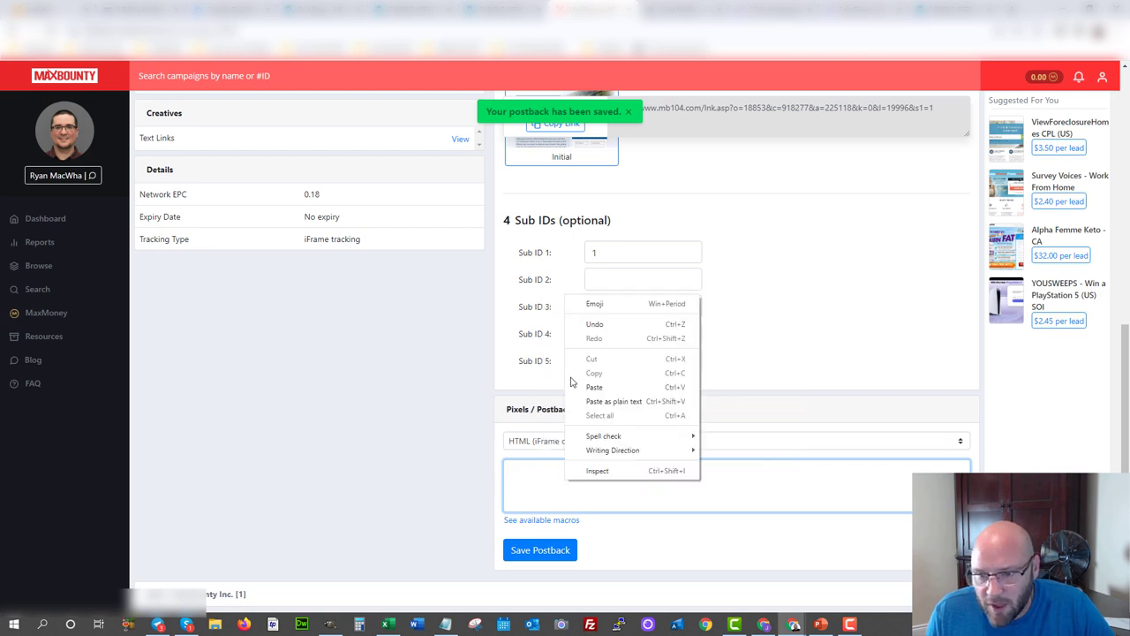
pyautogui.click(593, 387)
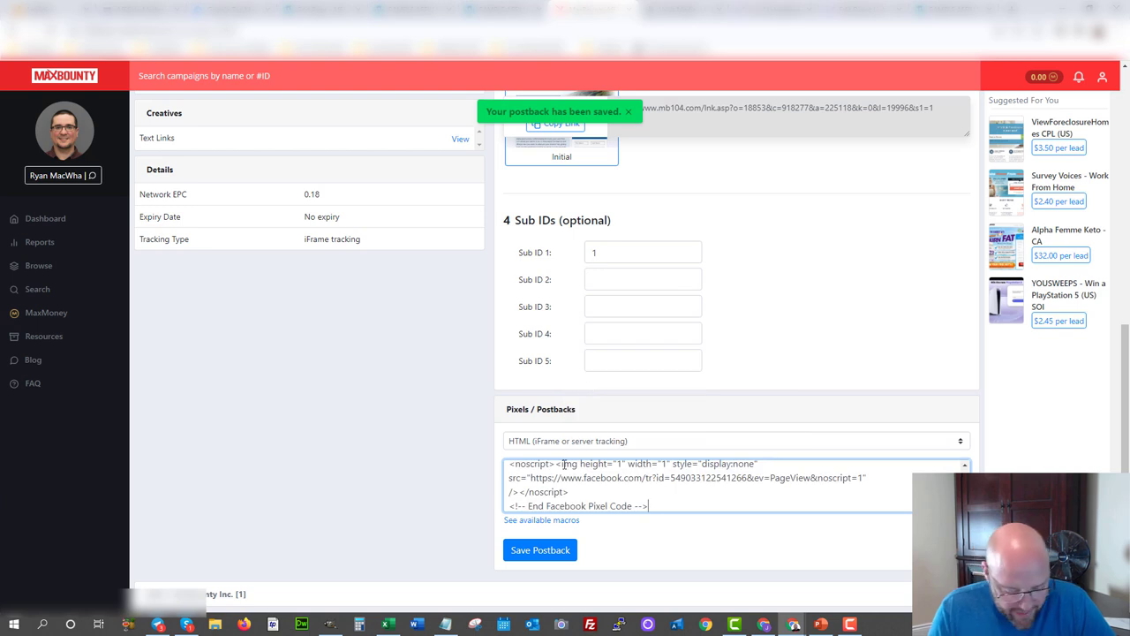
pyautogui.scroll(-1, 564, 464)
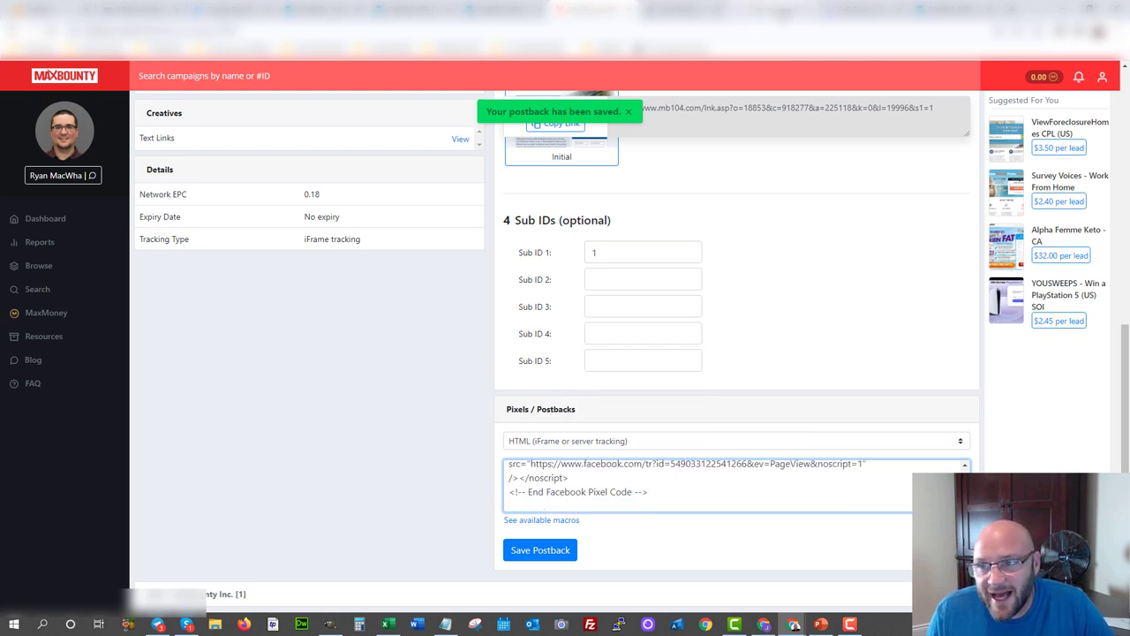
# Copy the Iframe Pixel code from the CPV Lab Pro campaign and add it below the Facebook pixel code in the MaxBounty postback.
pyautogui.click(843, 8)
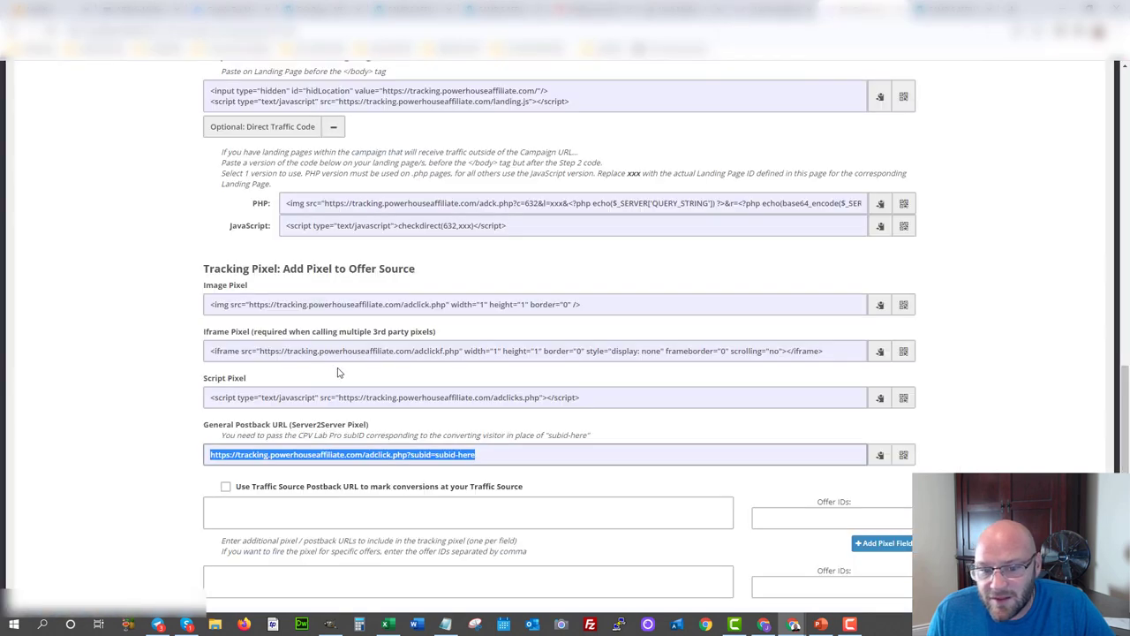
pyautogui.scroll(-3, 336, 371)
pyautogui.scroll(1, 336, 373)
pyautogui.scroll(3, 336, 373)
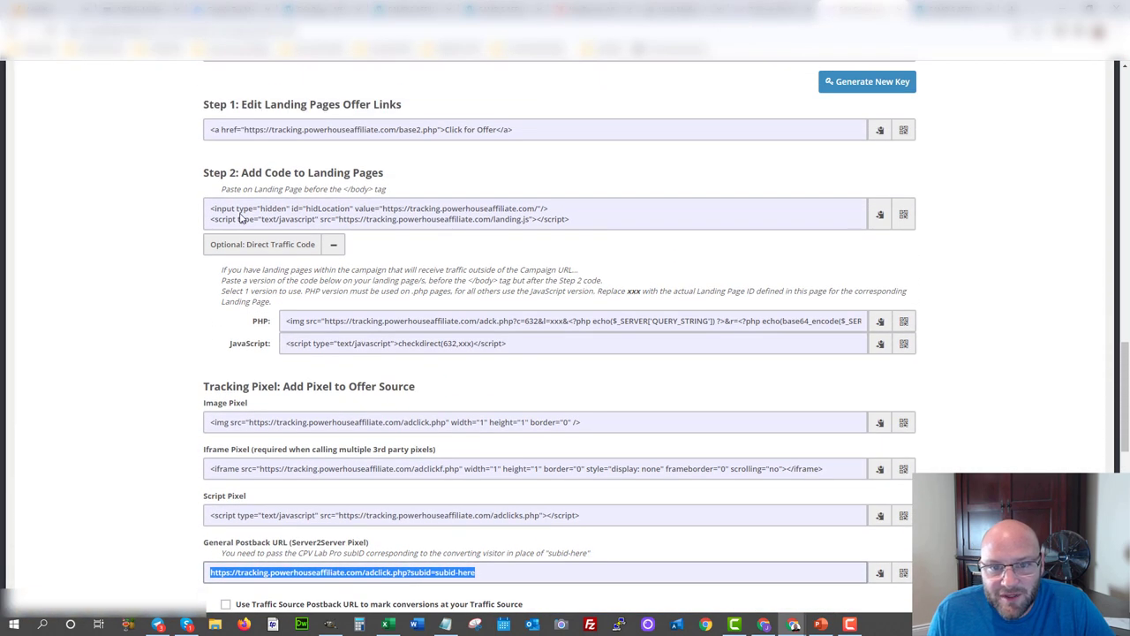
pyautogui.rightClick(240, 217)
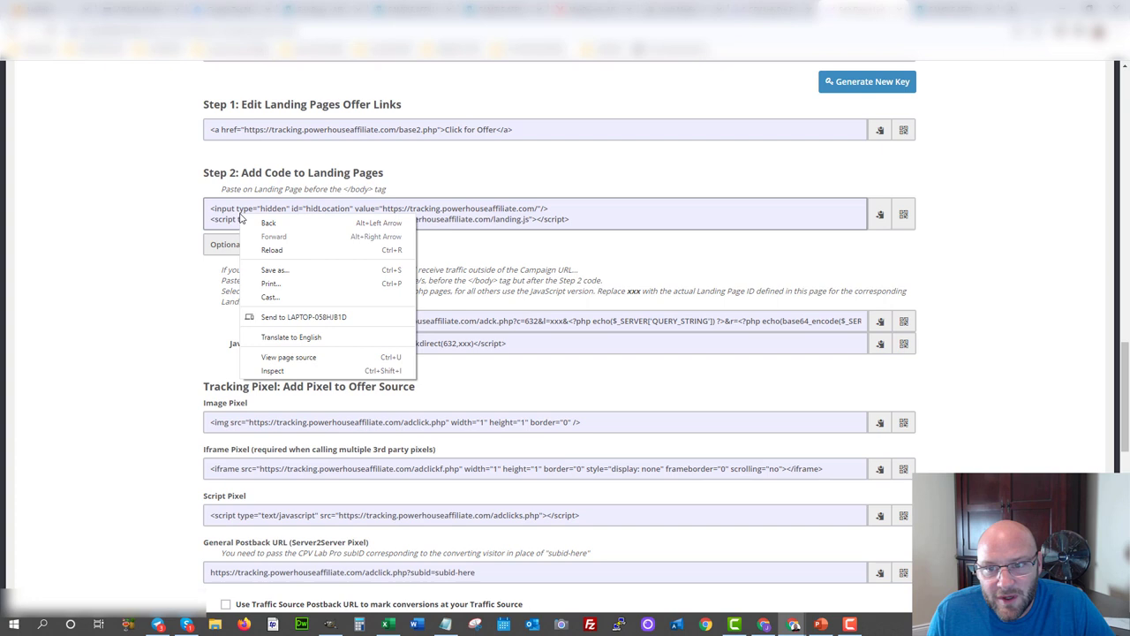
pyautogui.click(153, 229)
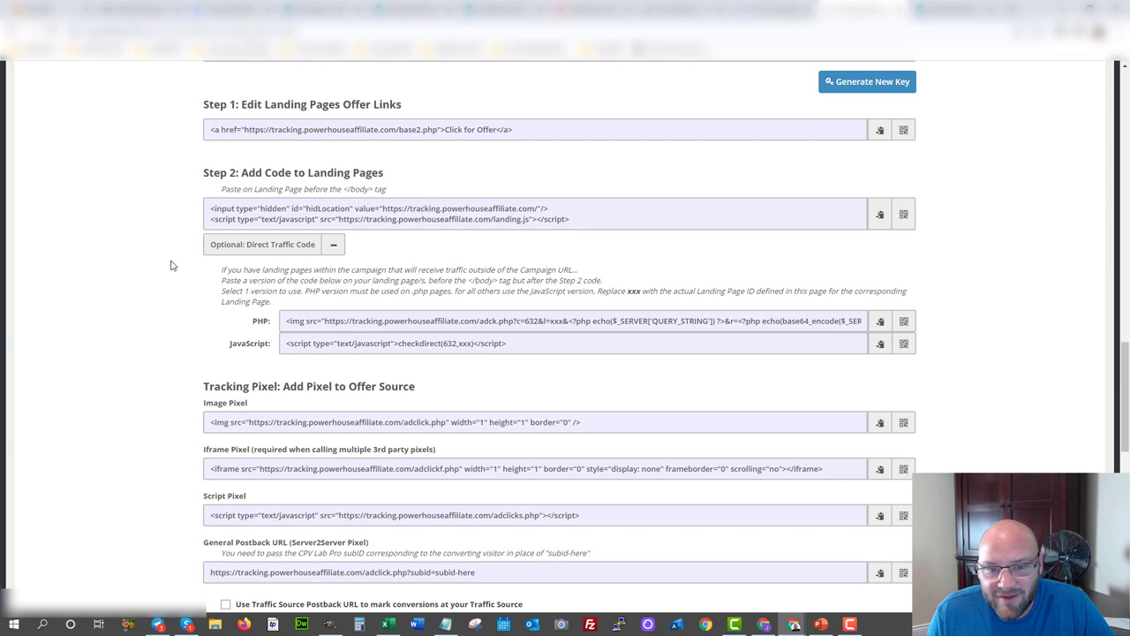
pyautogui.scroll(-2, 159, 263)
pyautogui.click(320, 277)
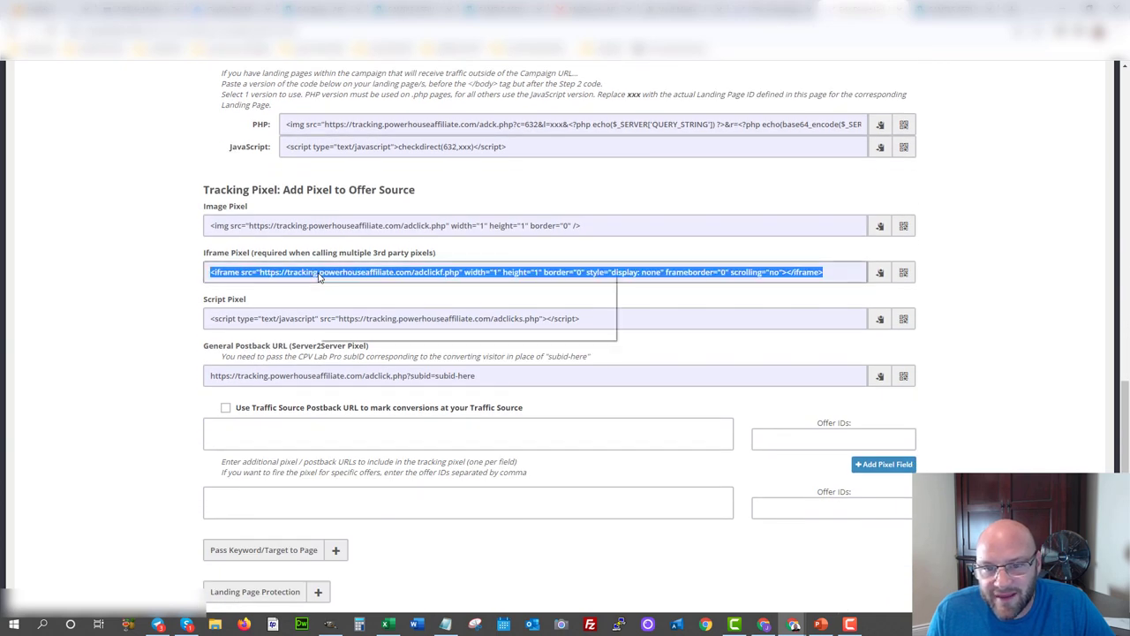
pyautogui.rightClick(319, 277)
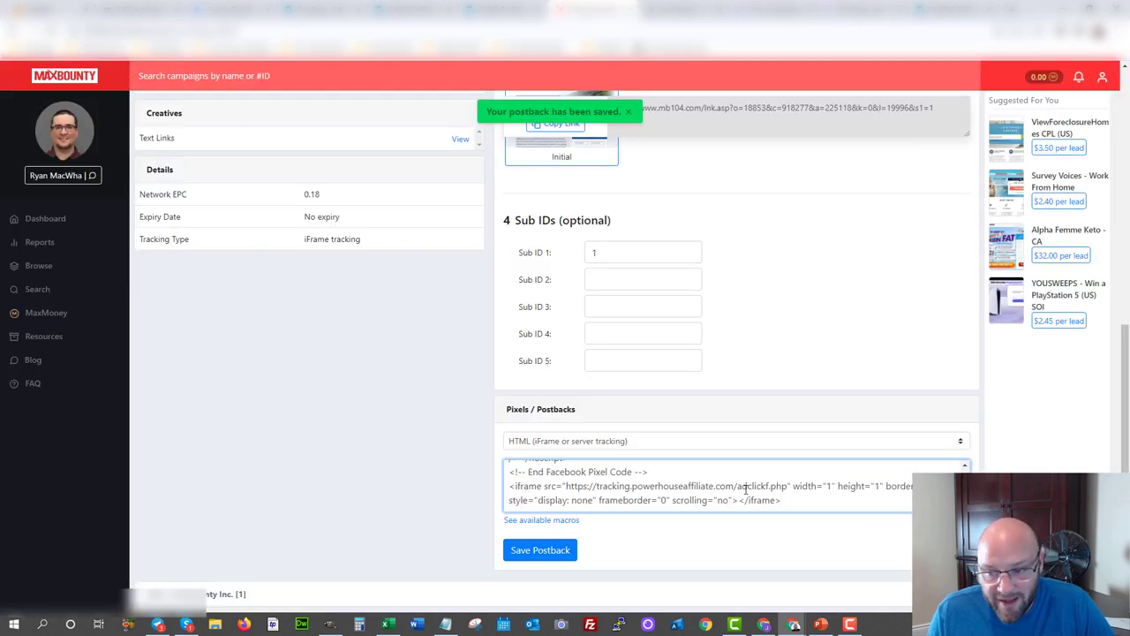
# Enlarge the postback code area and replace both PageView events in the Facebook pixel code with lead.
pyautogui.scroll(2, 746, 488)
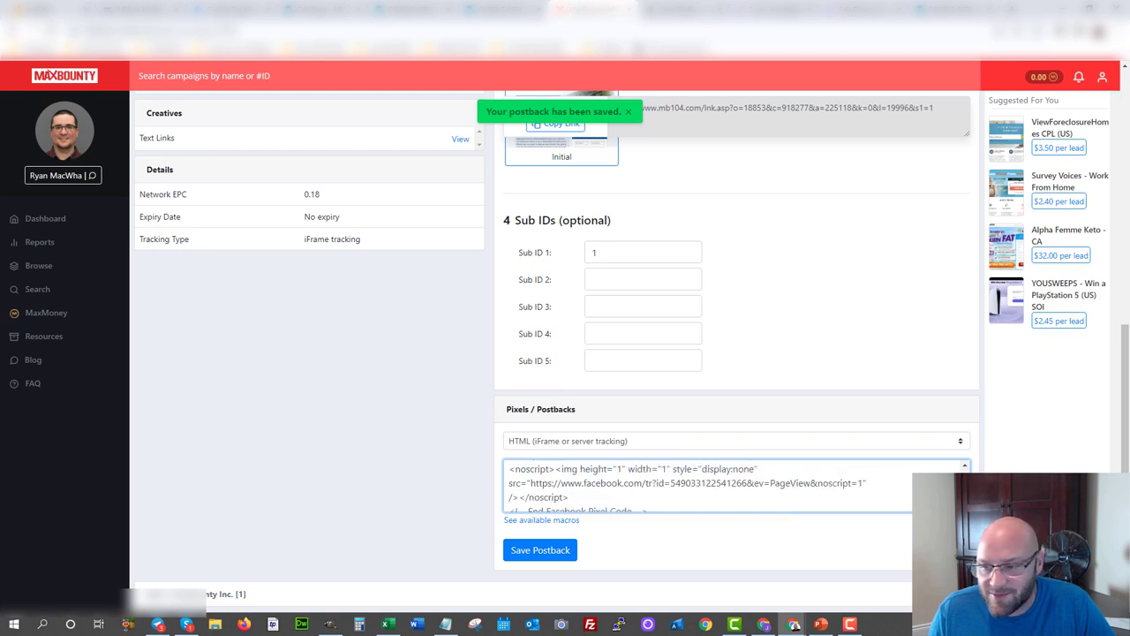
pyautogui.moveTo(967, 510); pyautogui.dragTo(967, 600)
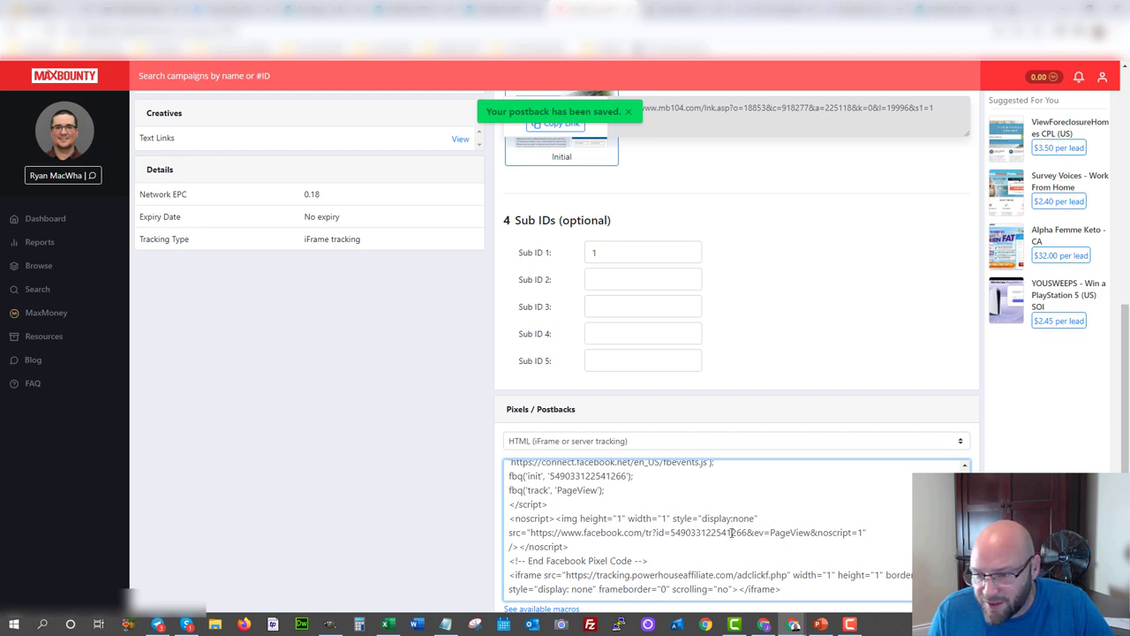
pyautogui.moveTo(770, 532); pyautogui.dragTo(806, 535)
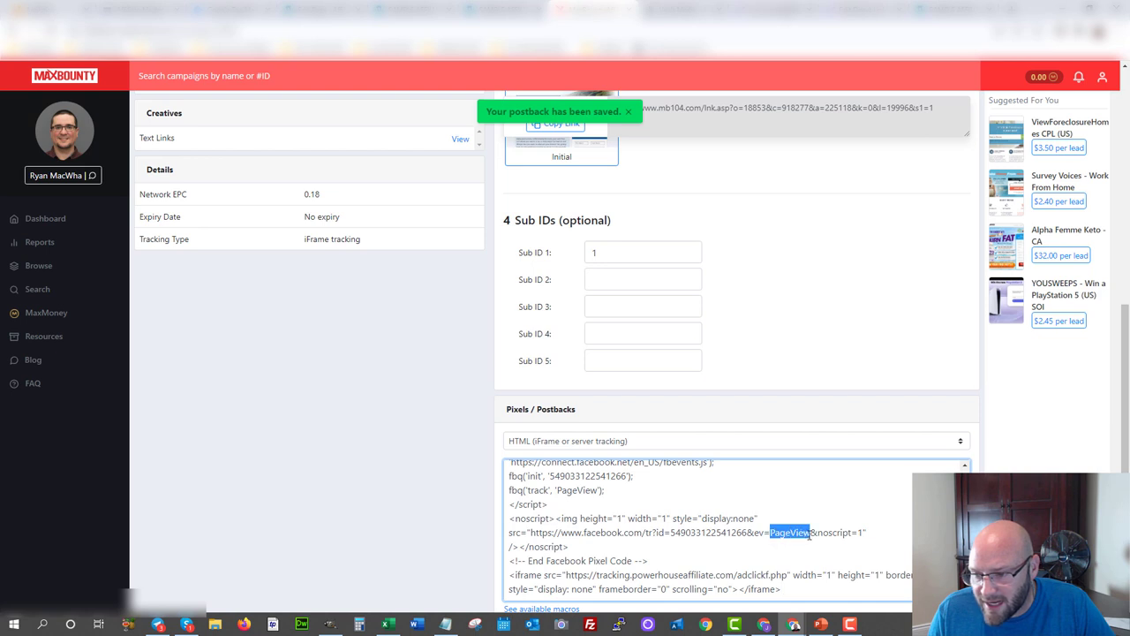
pyautogui.press('BackSpace')
pyautogui.write('lead')
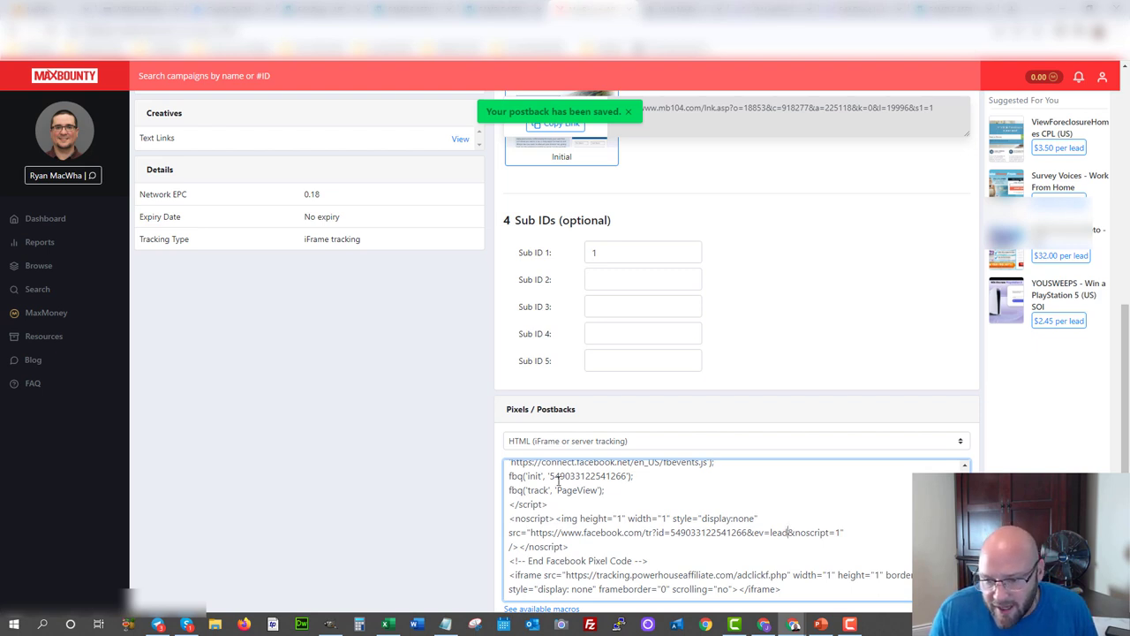
pyautogui.moveTo(556, 489); pyautogui.dragTo(599, 489)
pyautogui.write('lead')
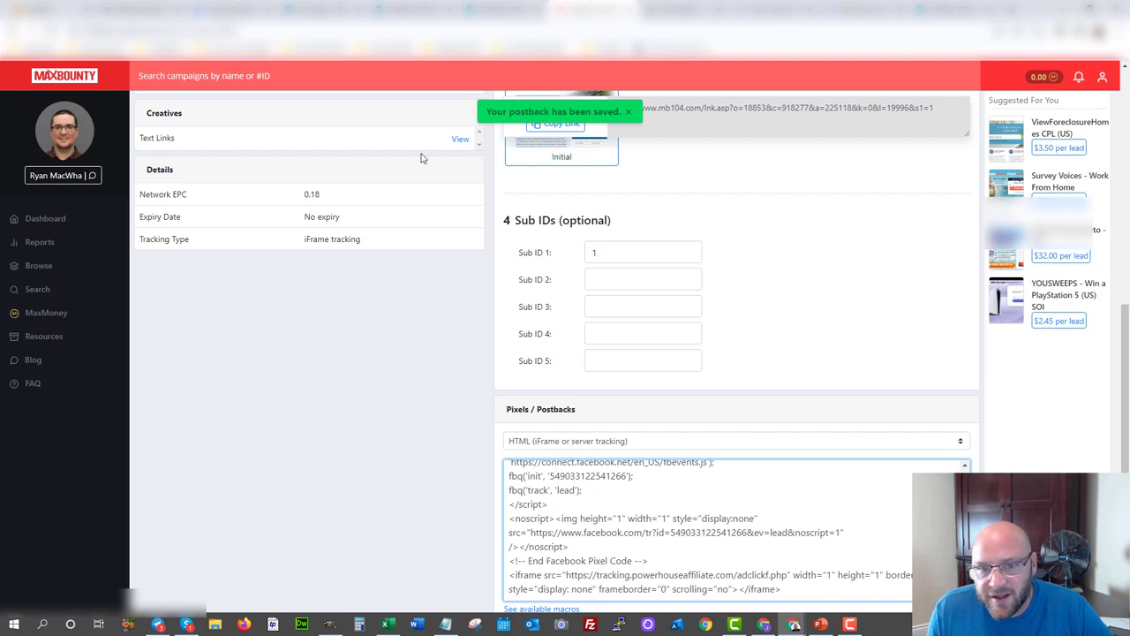
# Save the HTML postback for the Retire With Freedom campaign.
pyautogui.scroll(6, 270, 190)
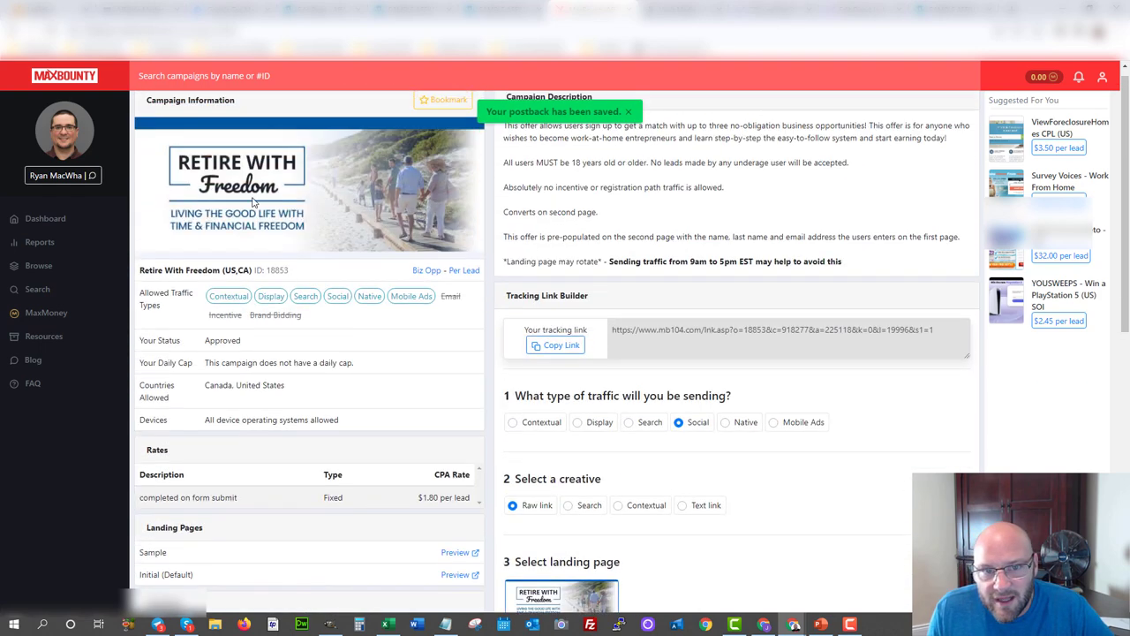
pyautogui.scroll(-3, 680, 469)
pyautogui.scroll(-4, 680, 469)
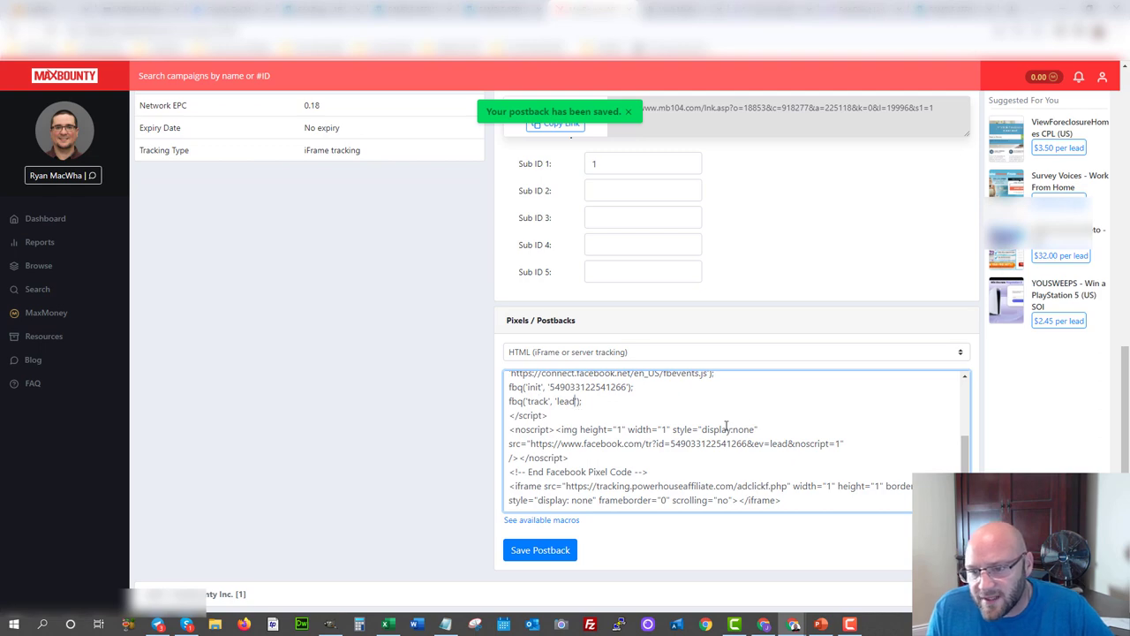
pyautogui.click(765, 624)
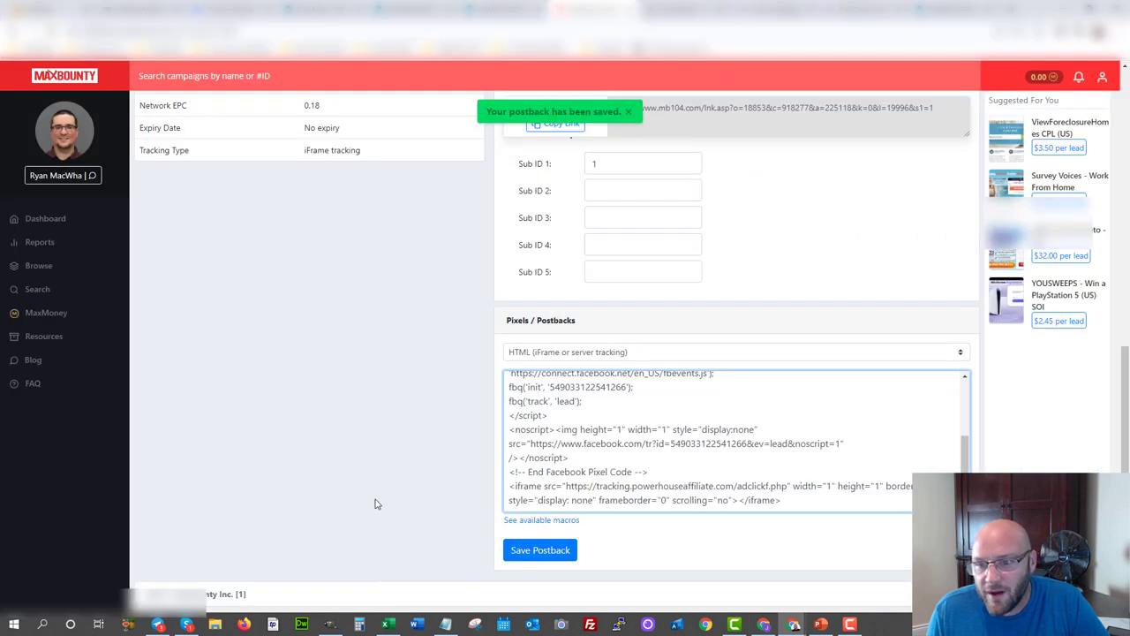
pyautogui.scroll(1, 343, 466)
pyautogui.scroll(-1, 342, 467)
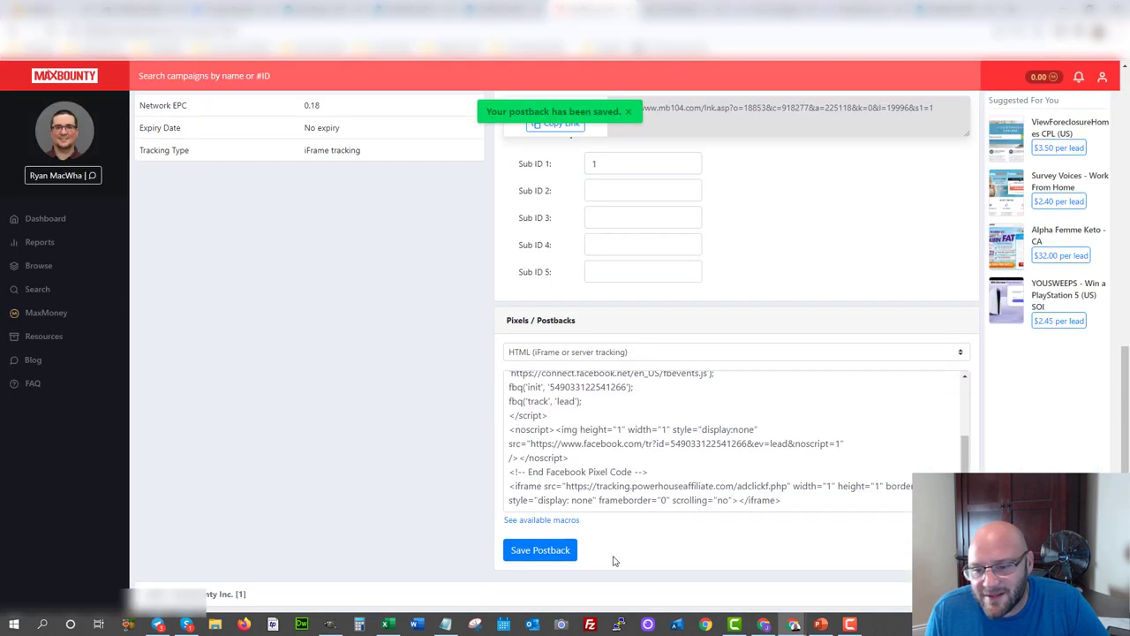
pyautogui.click(508, 556)
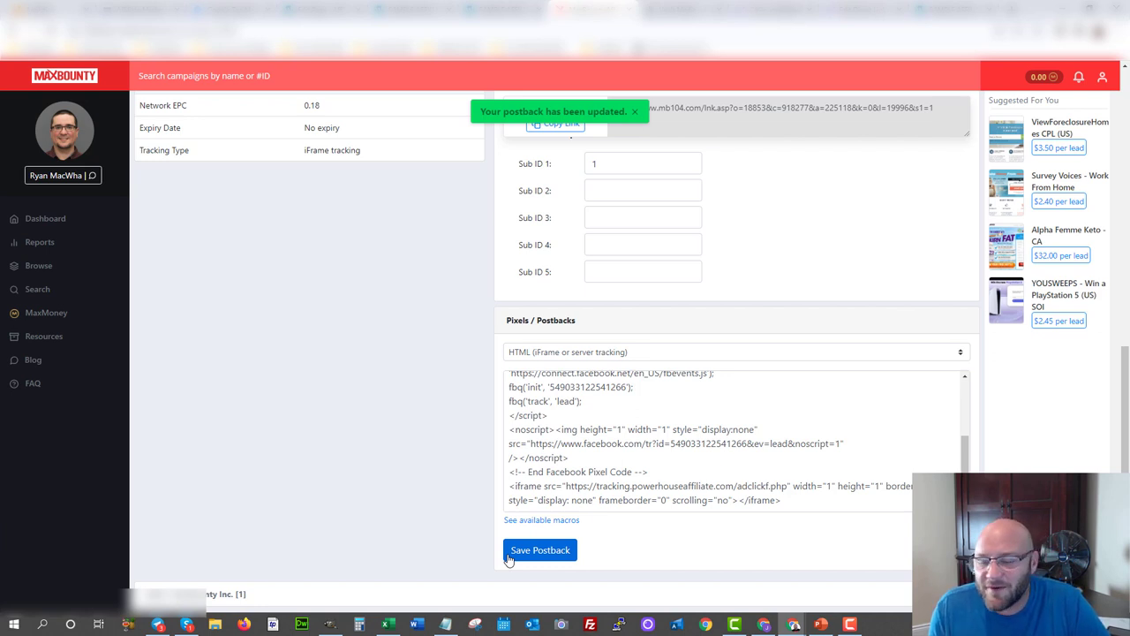
pyautogui.scroll(8, 396, 505)
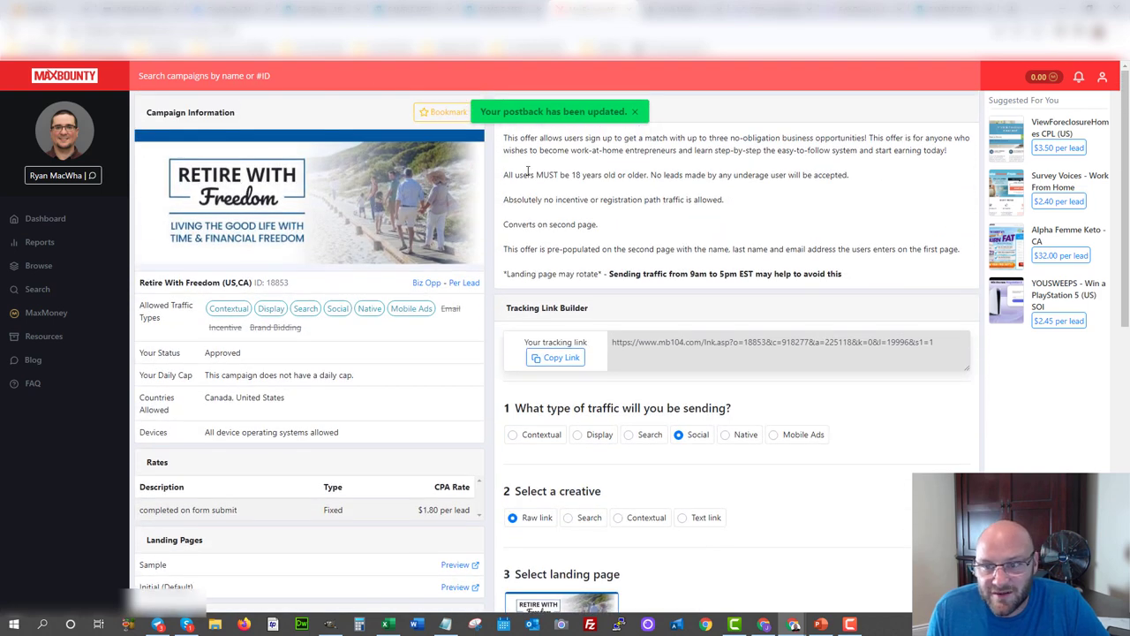
pyautogui.moveTo(560, 146); pyautogui.dragTo(567, 202)
pyautogui.click(567, 201)
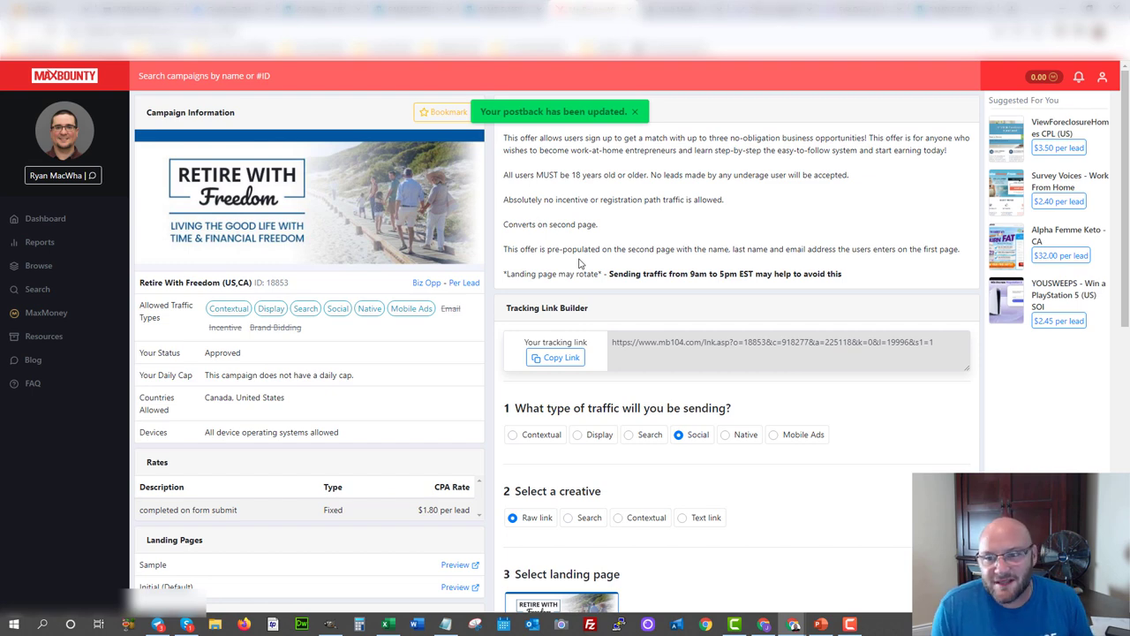
pyautogui.scroll(-5, 580, 262)
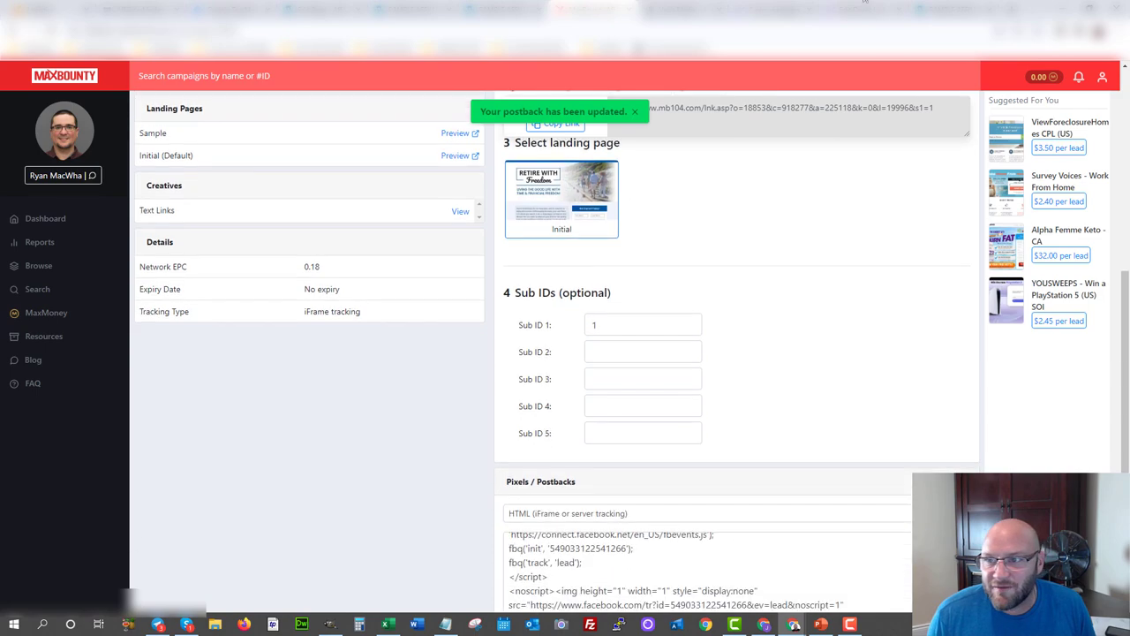
# Switch to CPV Lab Pro, open the Work At Home campaign's stats, and examine its target and ad performance.
pyautogui.click(864, 9)
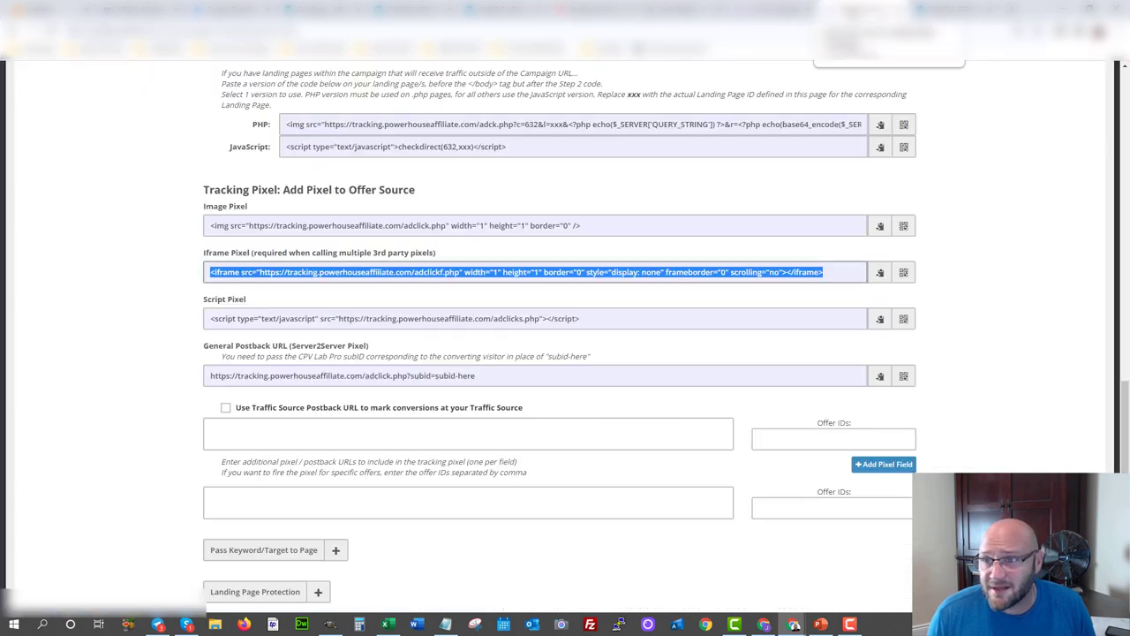
pyautogui.scroll(20, 455, 323)
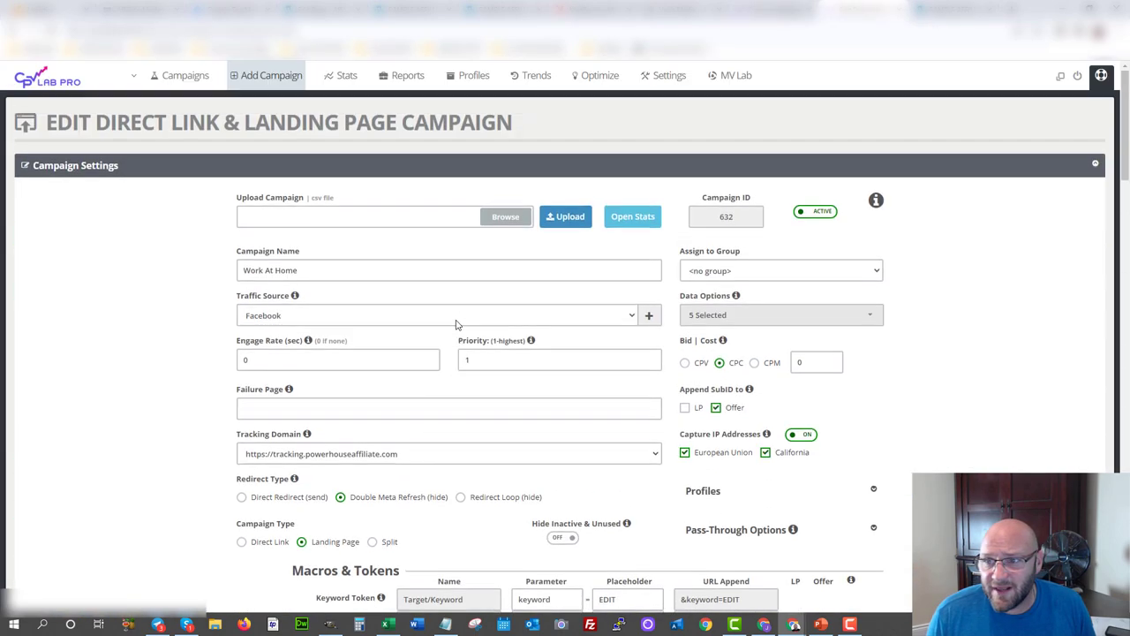
pyautogui.click(629, 226)
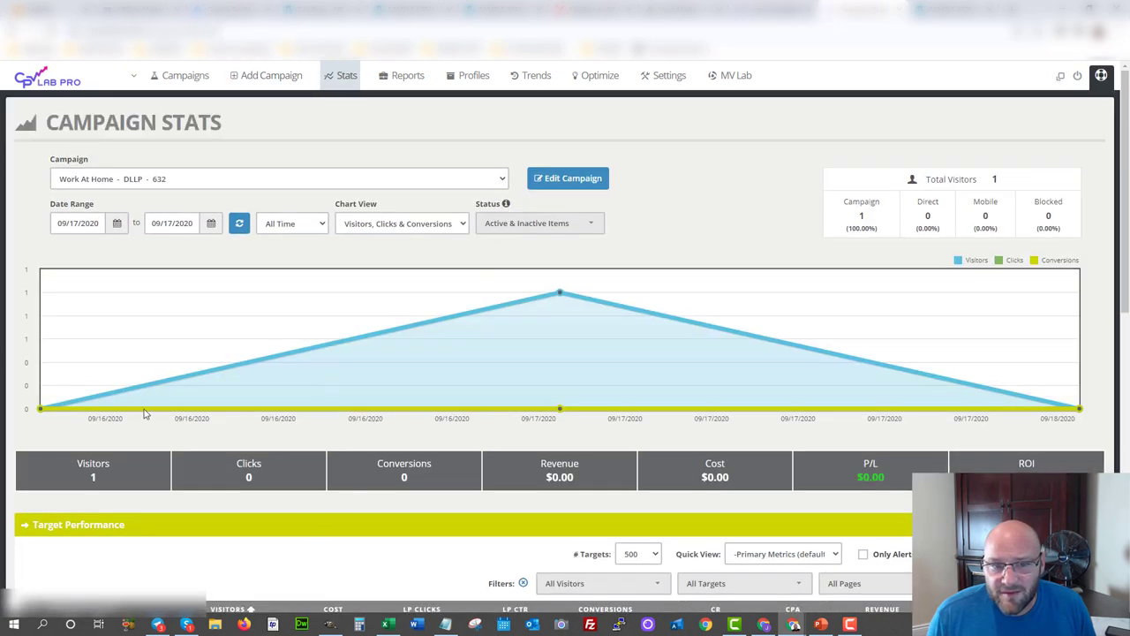
pyautogui.scroll(-2, 185, 355)
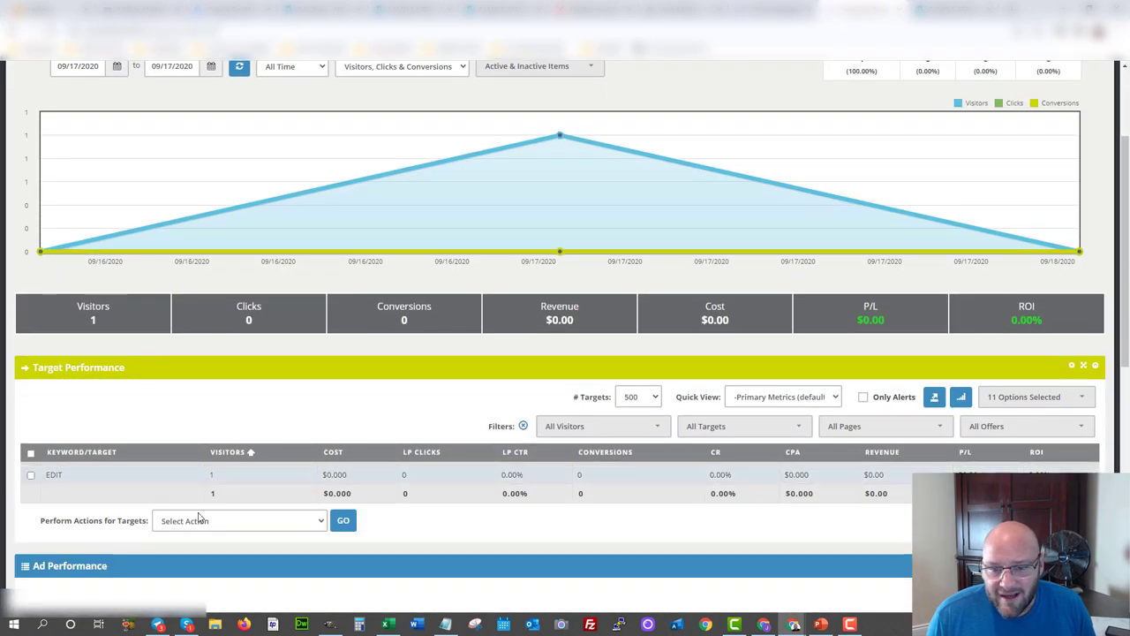
pyautogui.moveTo(222, 476); pyautogui.dragTo(153, 479)
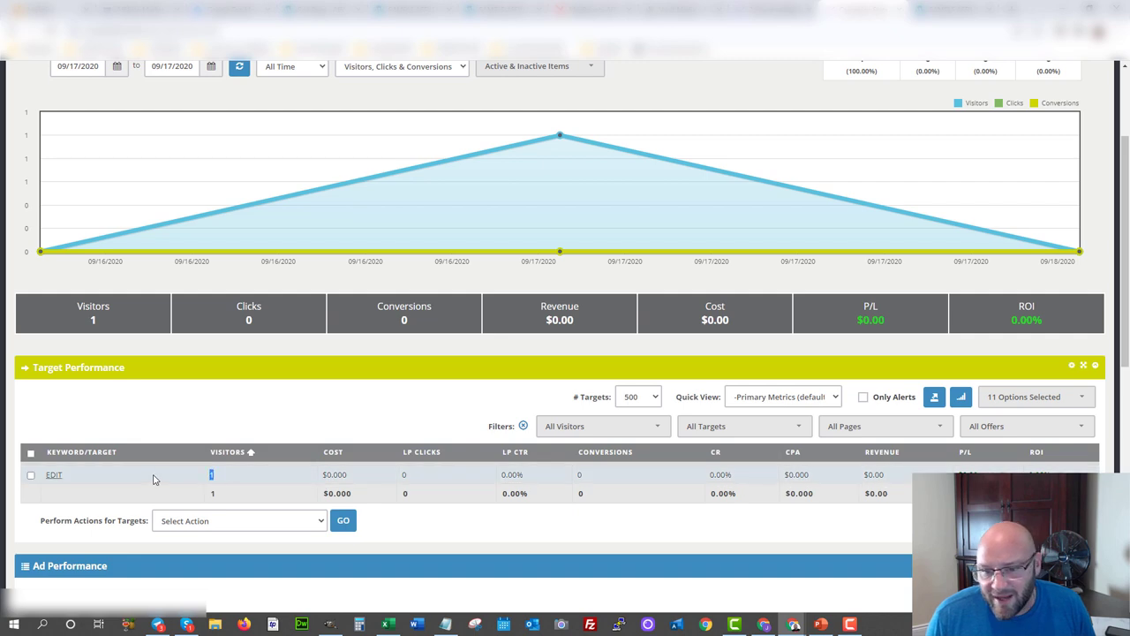
pyautogui.scroll(2, 413, 477)
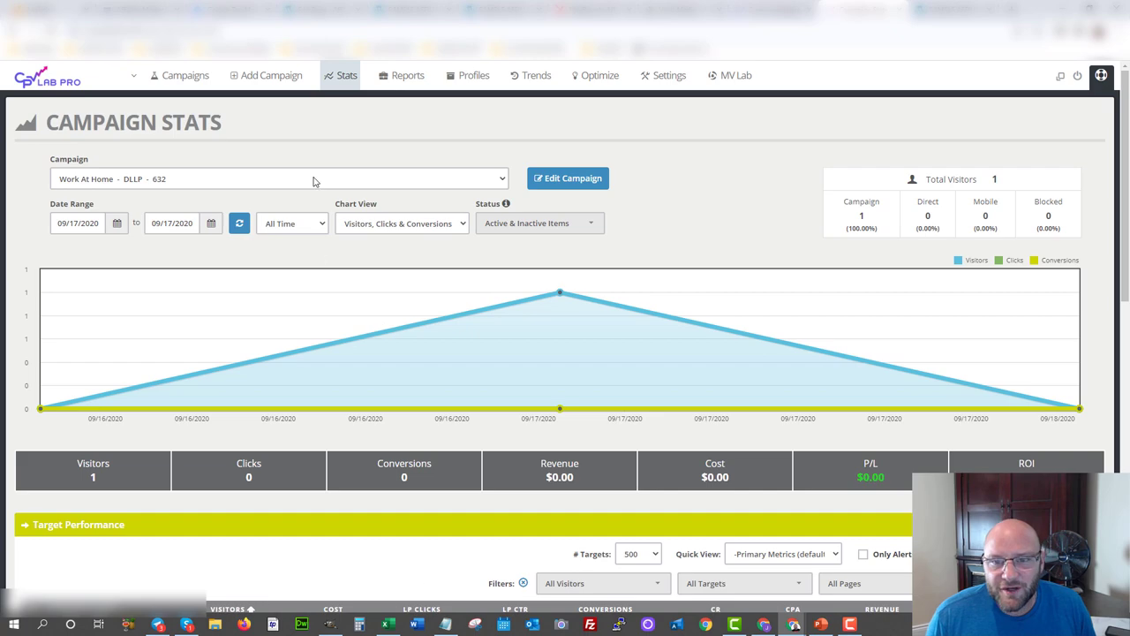
pyautogui.scroll(-3, 483, 313)
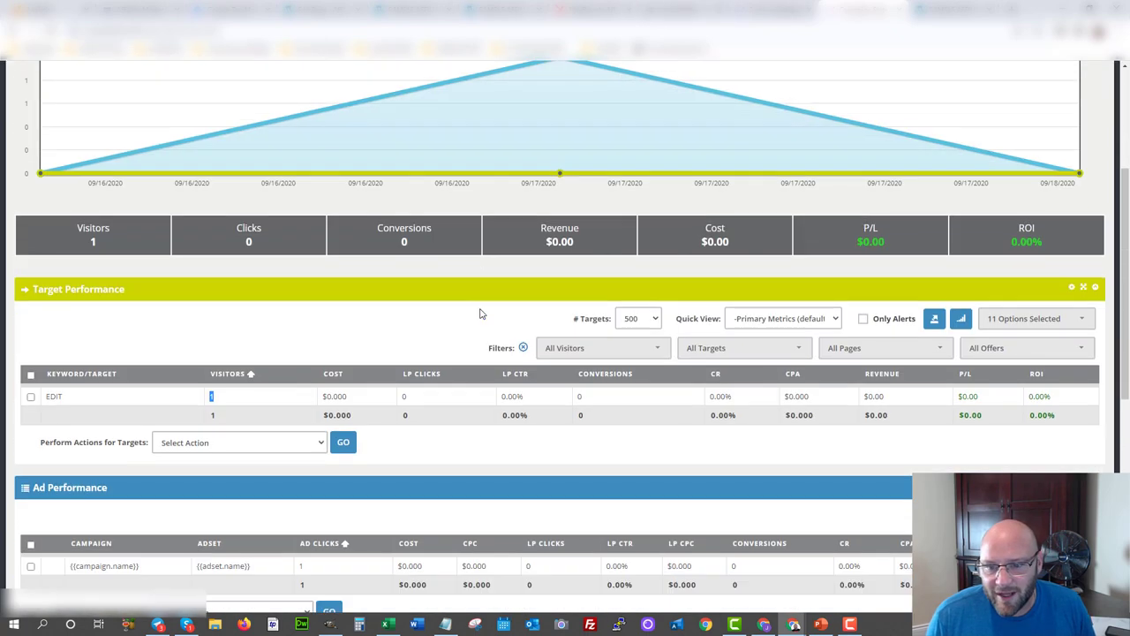
# Switch to the landing page and follow its "Yes! Get Me Access Today!" call to action to the Retire With Freedom offer page.
pyautogui.scroll(-3, 482, 314)
pyautogui.scroll(6, 481, 314)
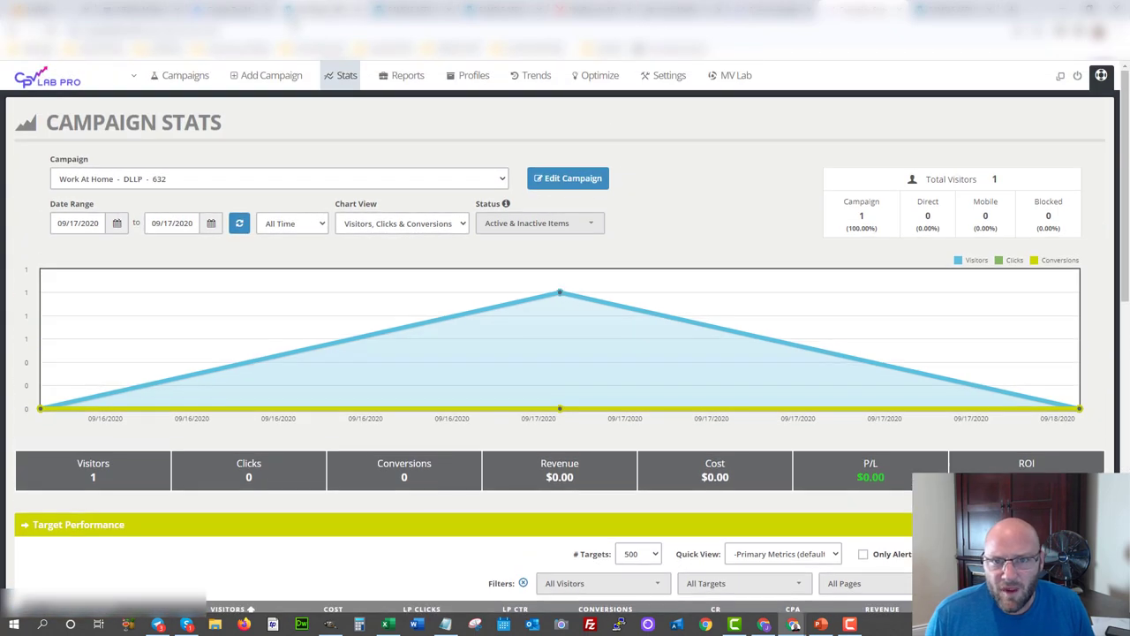
pyautogui.click(432, 11)
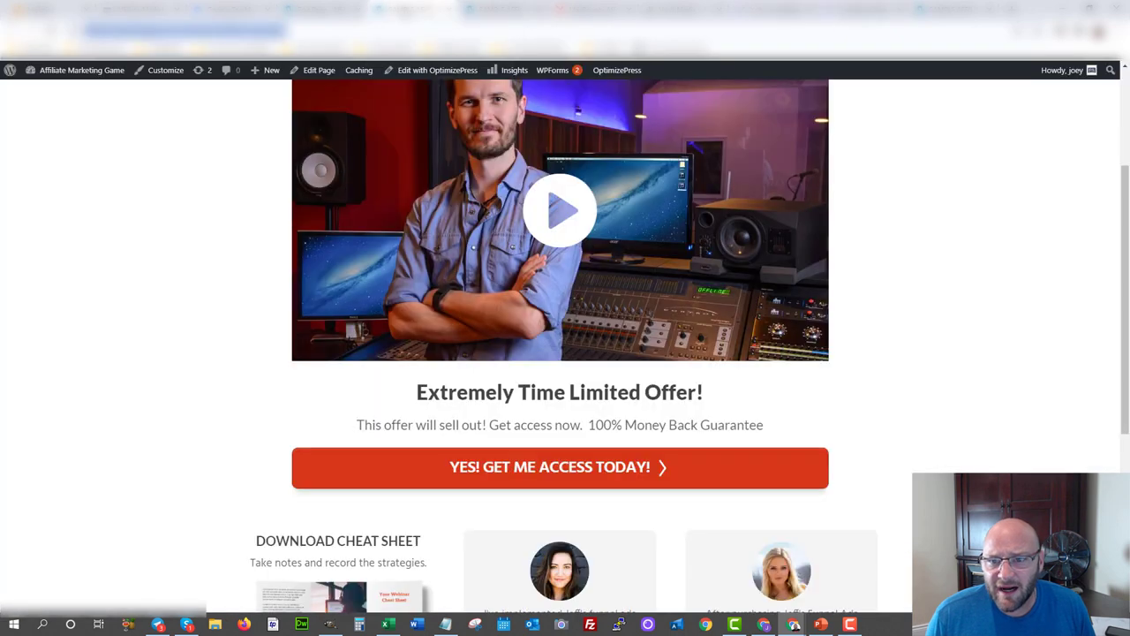
pyautogui.click(517, 482)
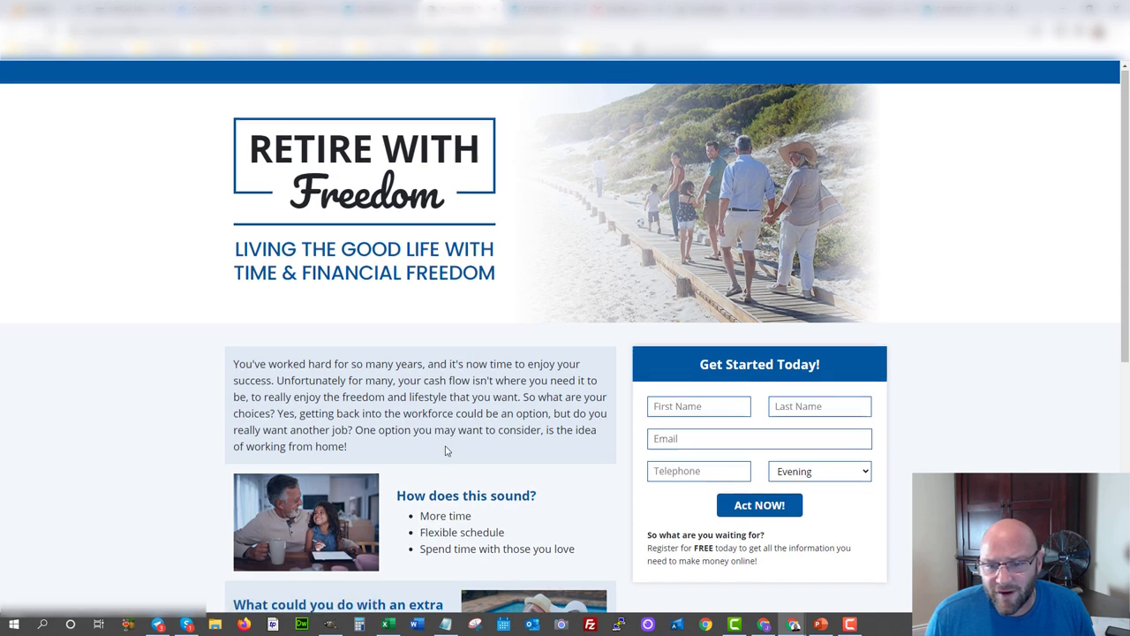
pyautogui.scroll(-1, 447, 450)
pyautogui.scroll(1, 447, 450)
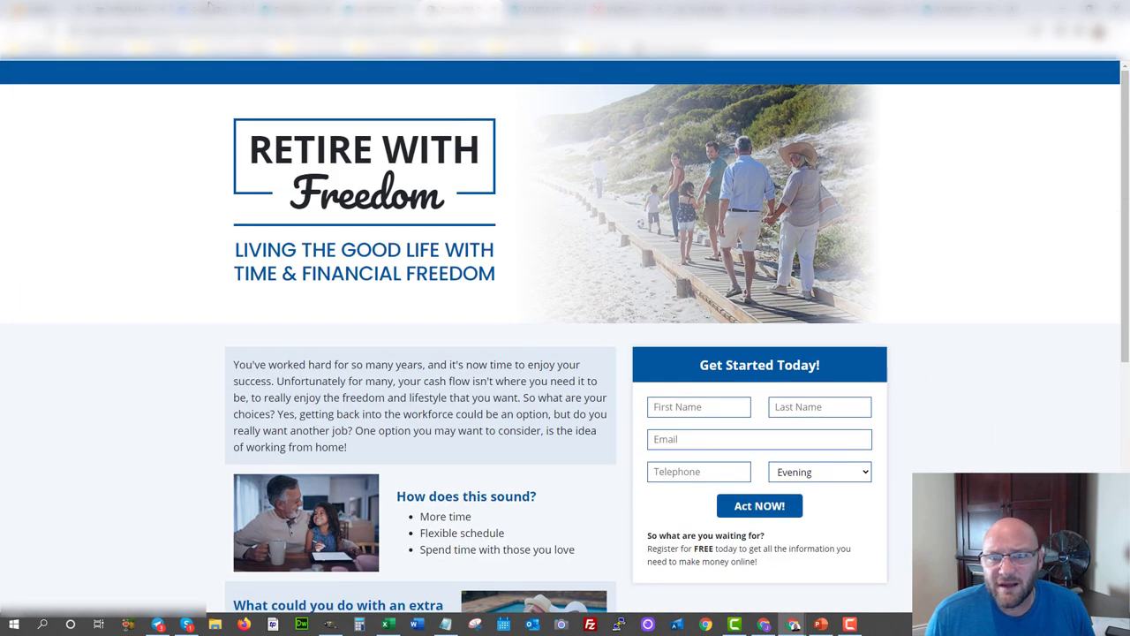
# Return to the Work At Home campaign's stats in CPV Lab Pro, refresh them, and check the clicks in the summary and performance tables.
pyautogui.click(874, 11)
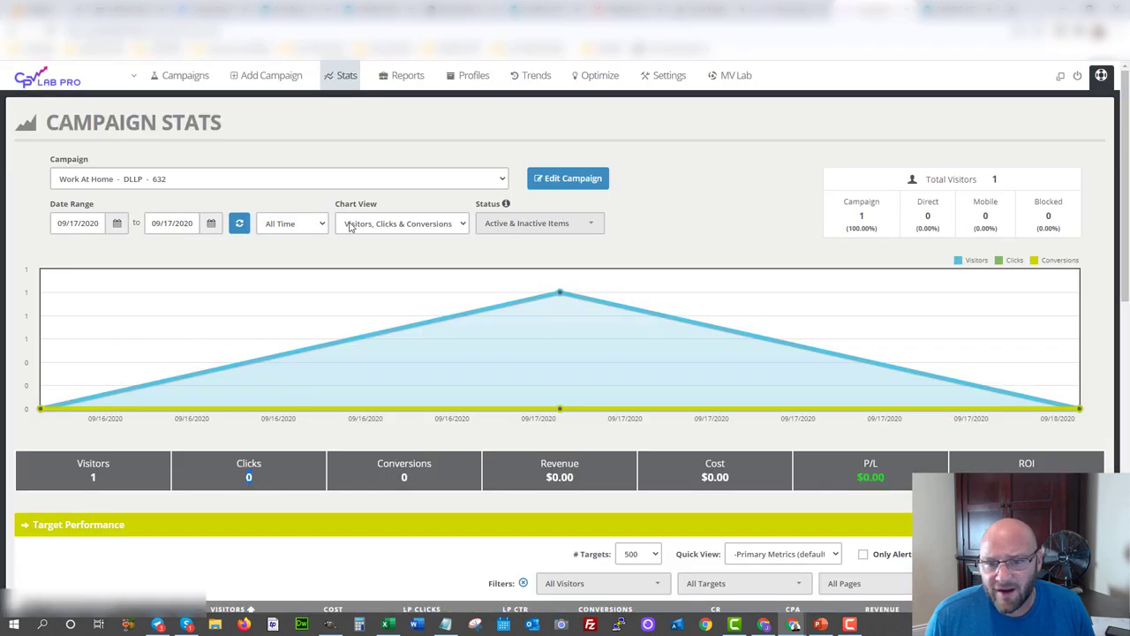
pyautogui.click(239, 224)
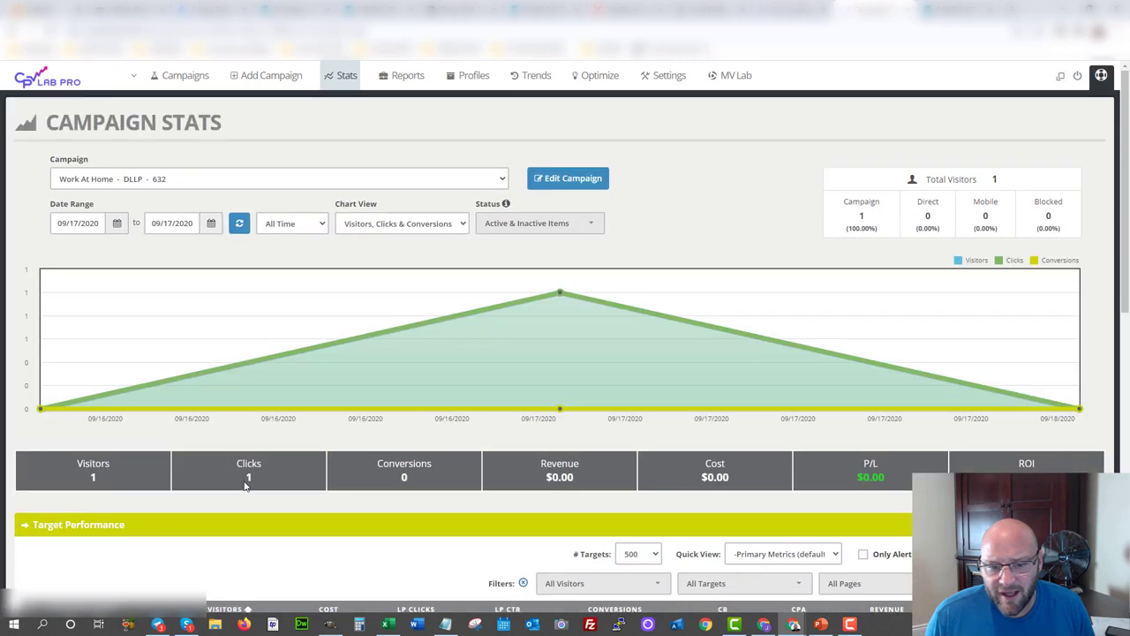
pyautogui.doubleClick(243, 490)
pyautogui.scroll(-10, 274, 461)
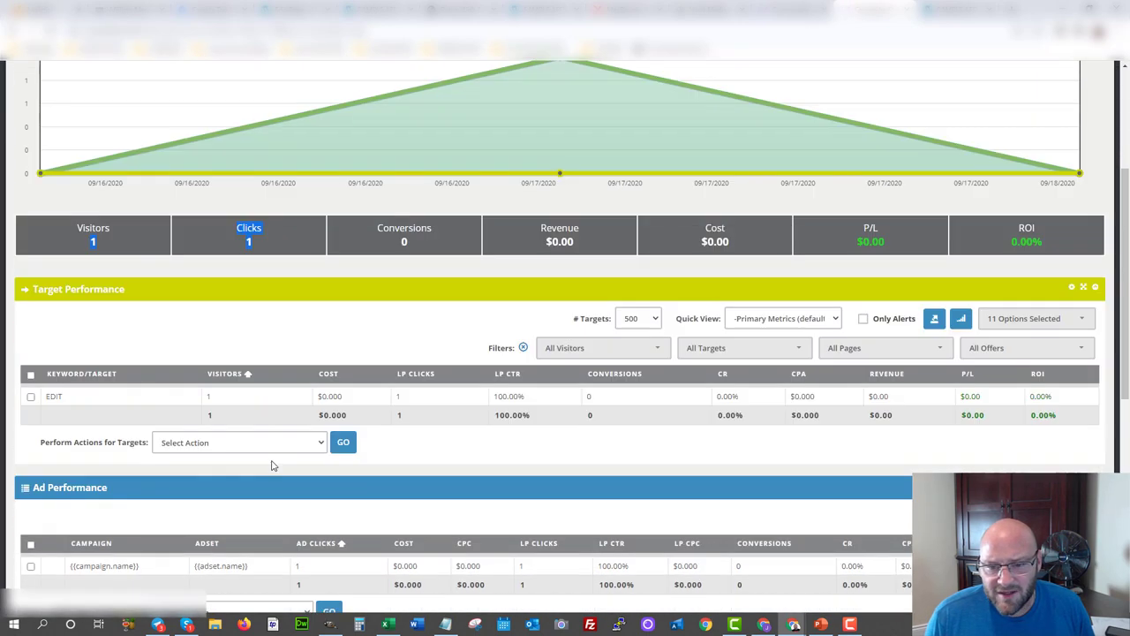